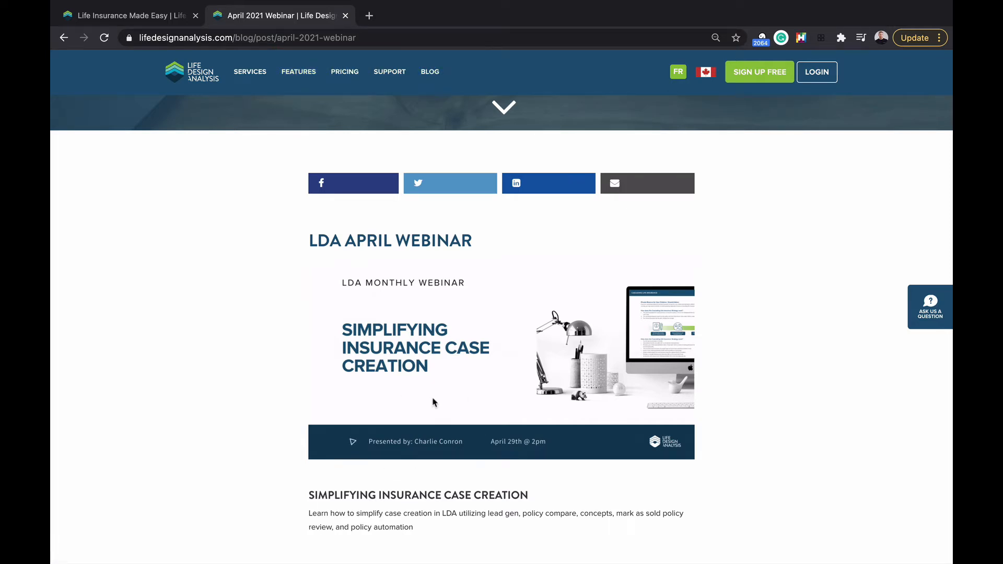
Step: From the home page, start a free sign-up and review all plans and billing options
{"action": "scroll", "coordinate": [435, 404], "scroll_direction": "down", "scroll_amount": 2}
{"action": "scroll", "coordinate": [378, 422], "scroll_direction": "up", "scroll_amount": 1}
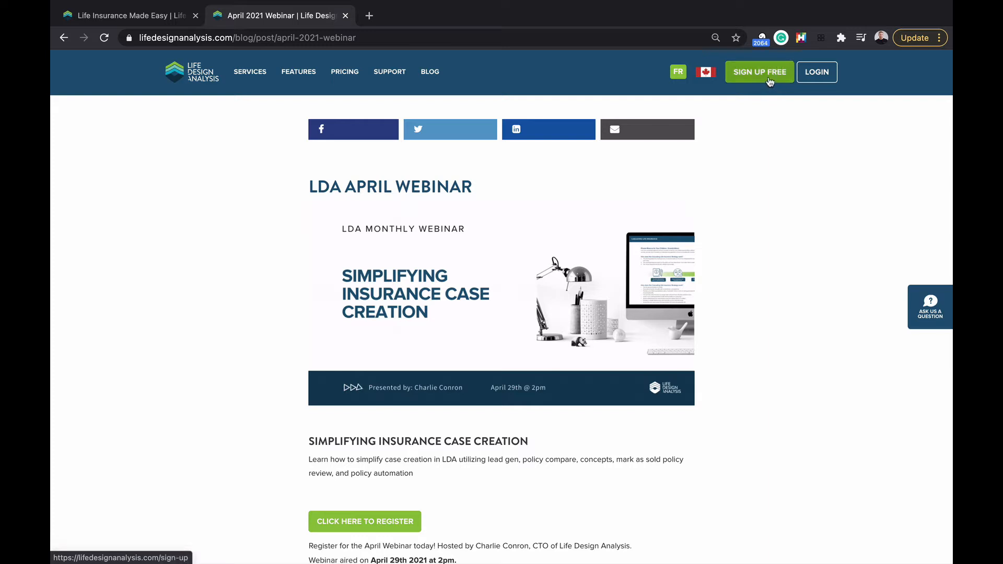
{"action": "left_click", "coordinate": [181, 13]}
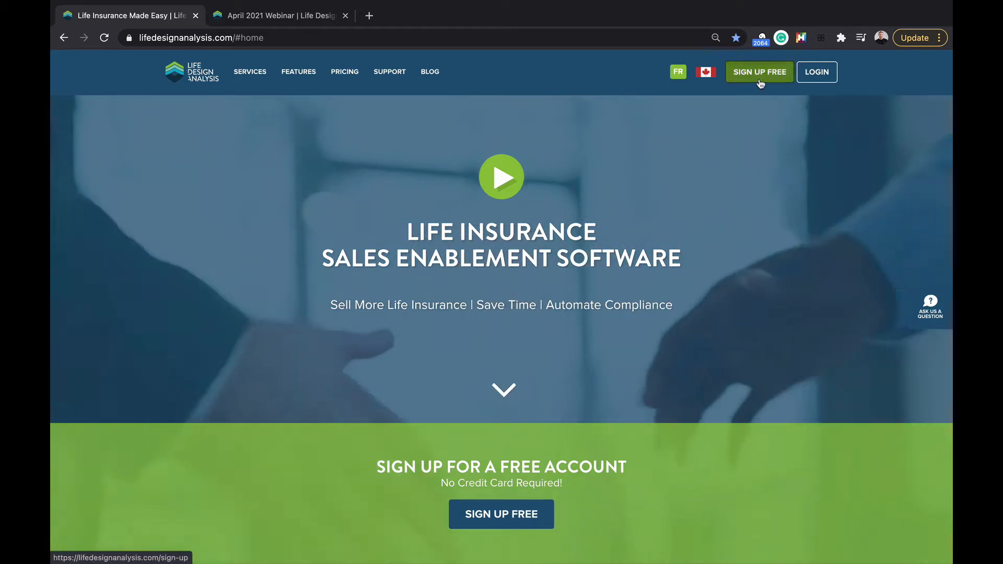
{"action": "left_click", "coordinate": [760, 80]}
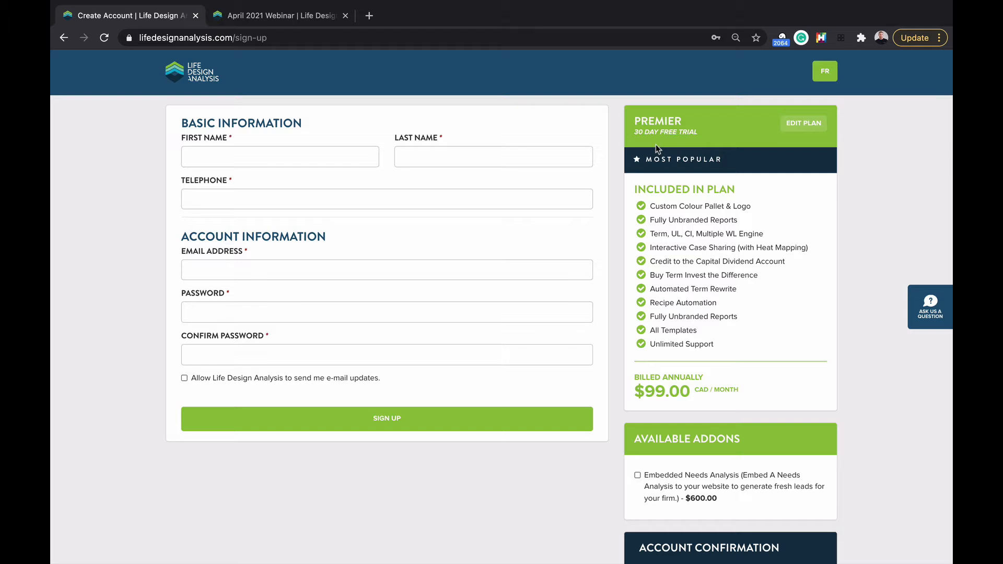
{"action": "left_click", "coordinate": [807, 125]}
{"action": "scroll", "coordinate": [675, 322], "scroll_direction": "down", "scroll_amount": 3}
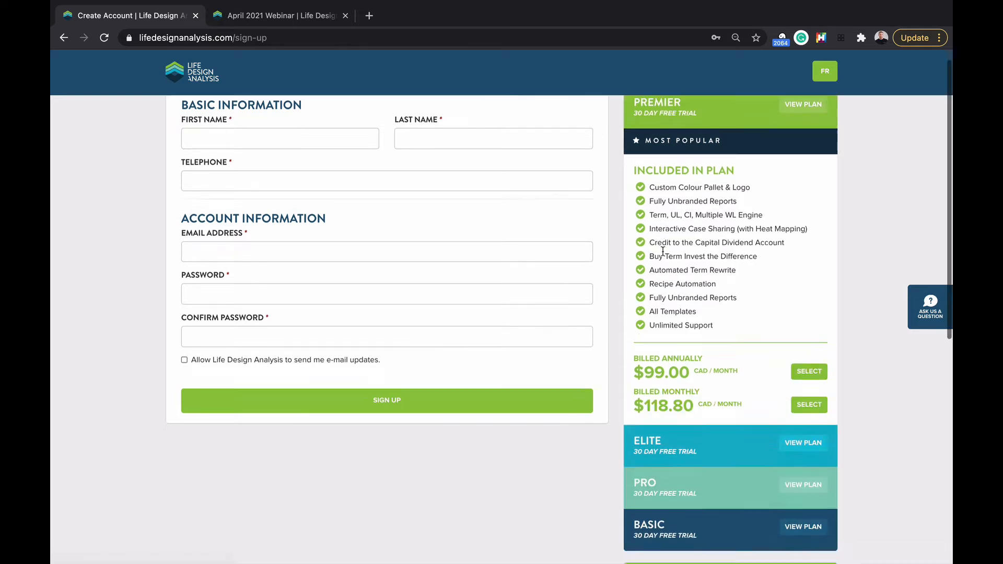
{"action": "scroll", "coordinate": [675, 366], "scroll_direction": "down", "scroll_amount": 1}
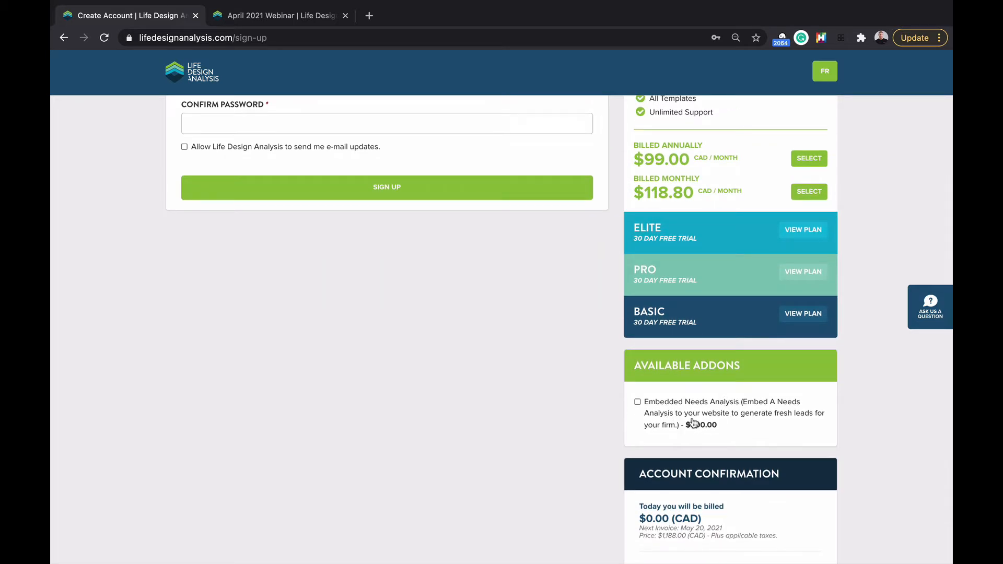
{"action": "scroll", "coordinate": [693, 422], "scroll_direction": "down", "scroll_amount": 2}
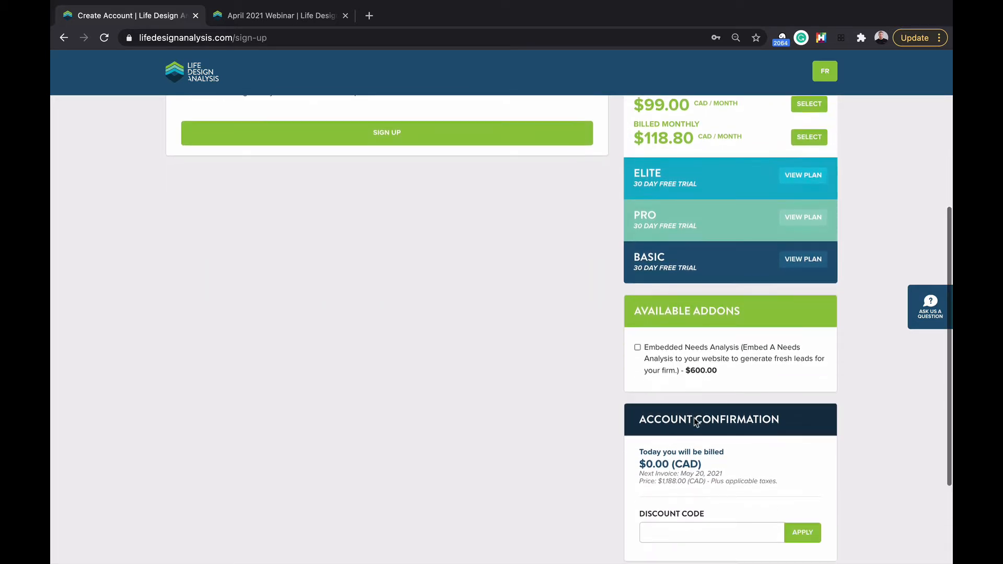
{"action": "scroll", "coordinate": [694, 418], "scroll_direction": "down", "scroll_amount": 4}
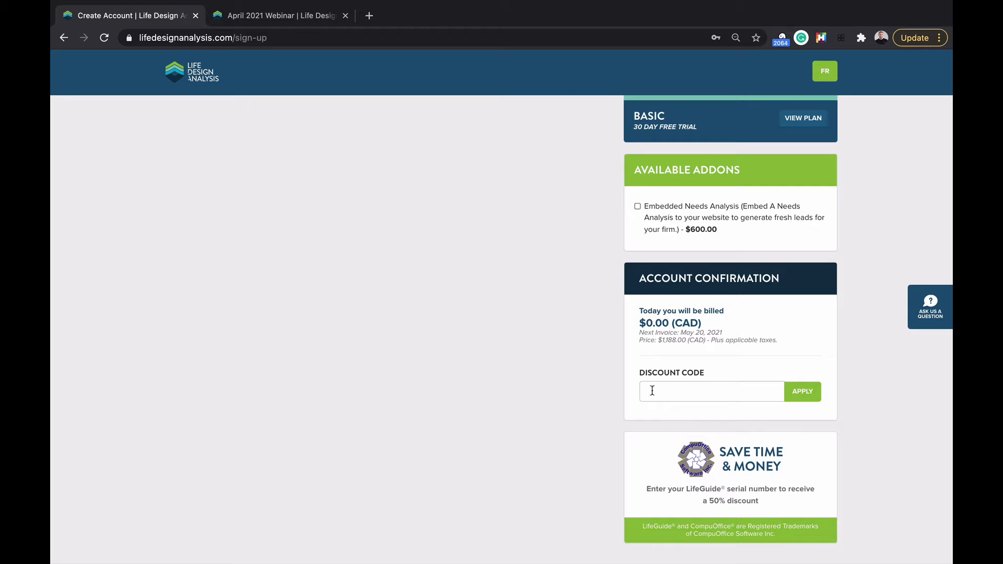
Step: Open and close the Ask Us support chat, then go home and sign in with saved credentials
{"action": "left_click", "coordinate": [923, 311]}
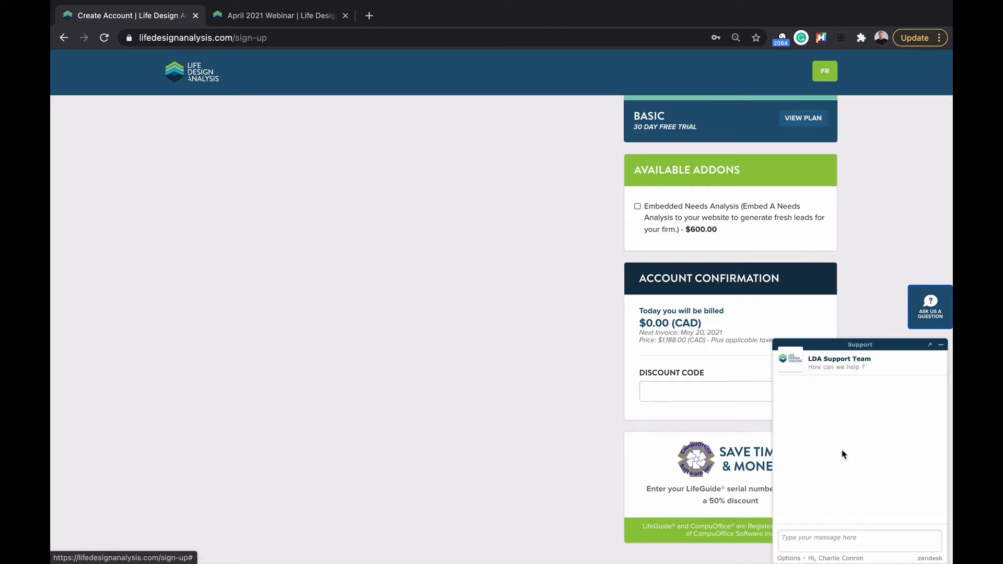
{"action": "left_click", "coordinate": [924, 316]}
{"action": "scroll", "coordinate": [507, 402], "scroll_direction": "up", "scroll_amount": 9}
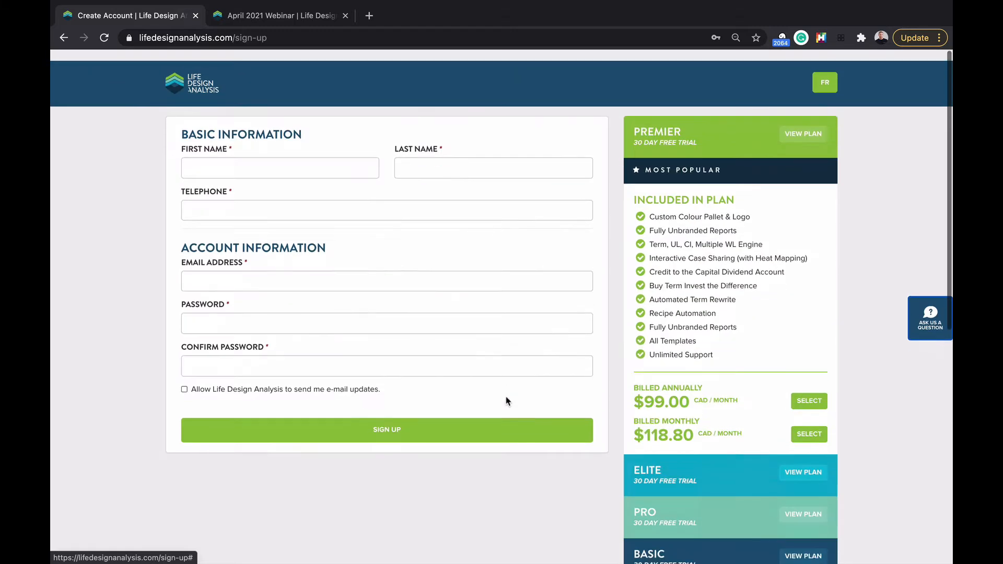
{"action": "left_click", "coordinate": [191, 72]}
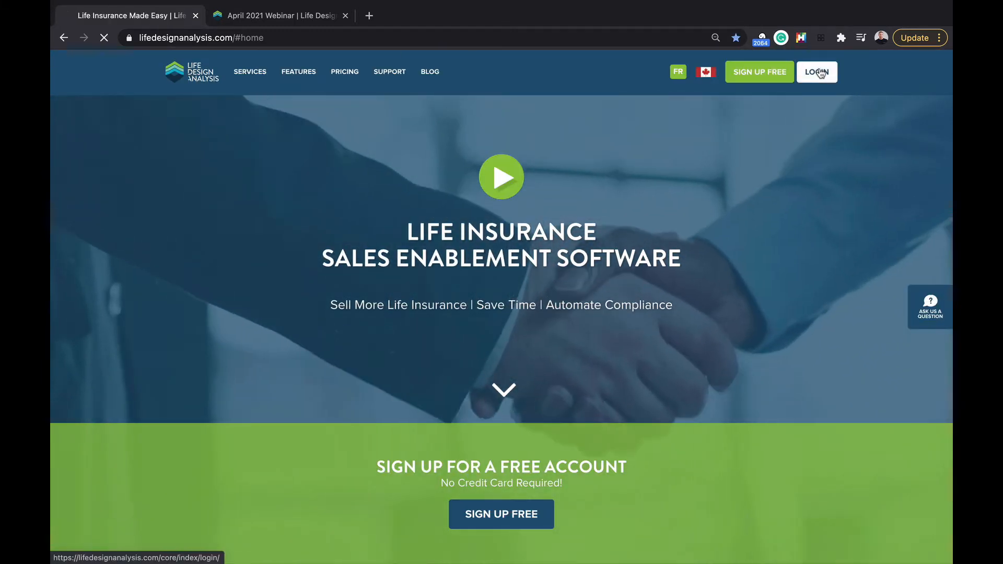
{"action": "left_click", "coordinate": [819, 73]}
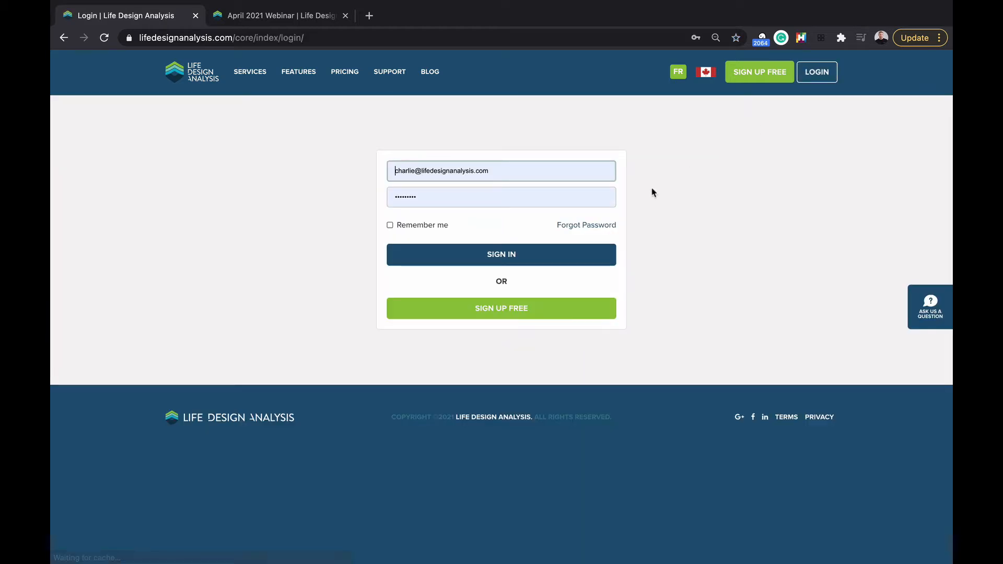
{"action": "left_click", "coordinate": [518, 253]}
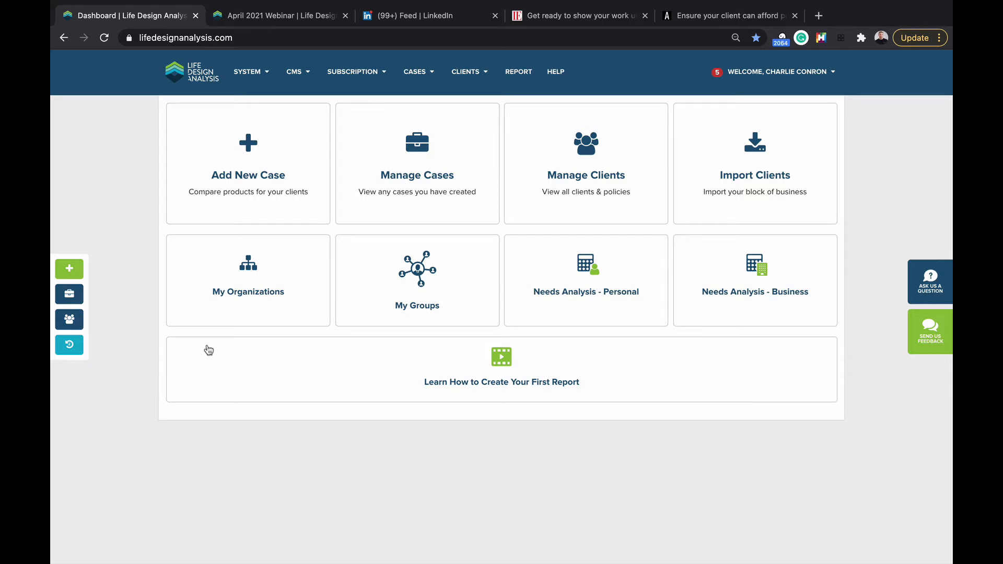
Step: Read the 'Show me your work' paragraph of the client-focused reforms article, then switch to the premiums article
{"action": "left_click", "coordinate": [569, 22]}
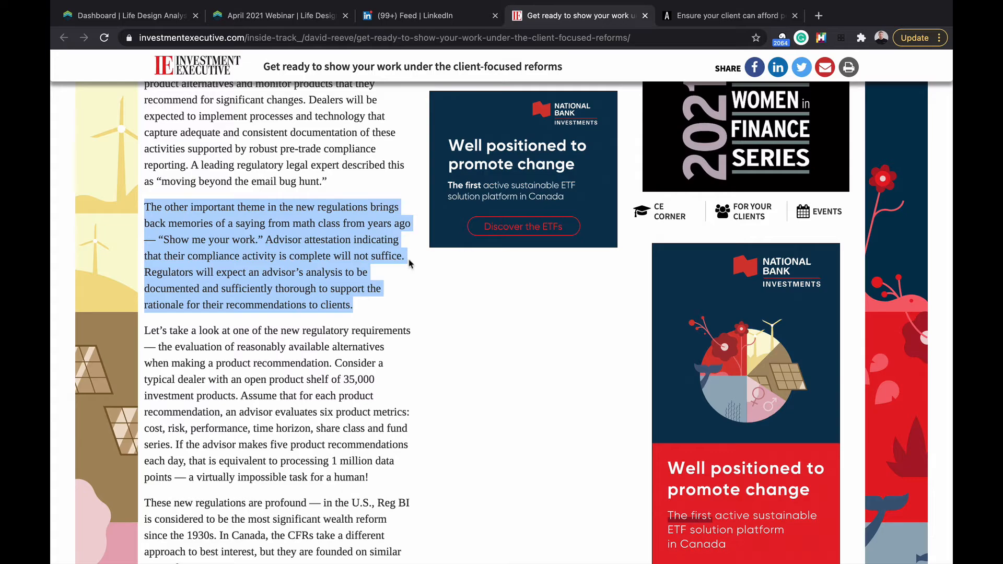
{"action": "scroll", "coordinate": [408, 259], "scroll_direction": "up", "scroll_amount": 10}
{"action": "scroll", "coordinate": [408, 259], "scroll_direction": "up", "scroll_amount": 5}
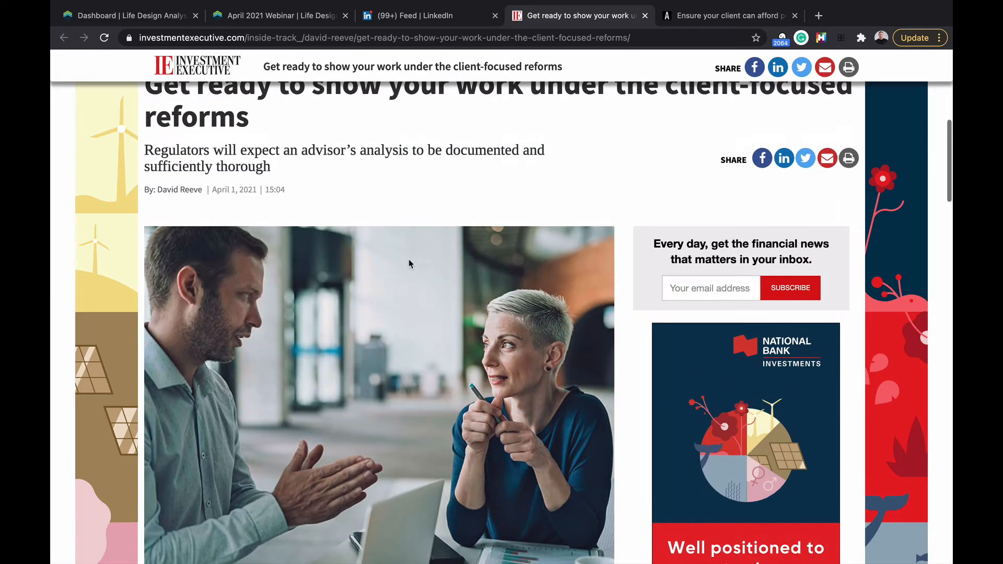
{"action": "scroll", "coordinate": [409, 259], "scroll_direction": "down", "scroll_amount": 15}
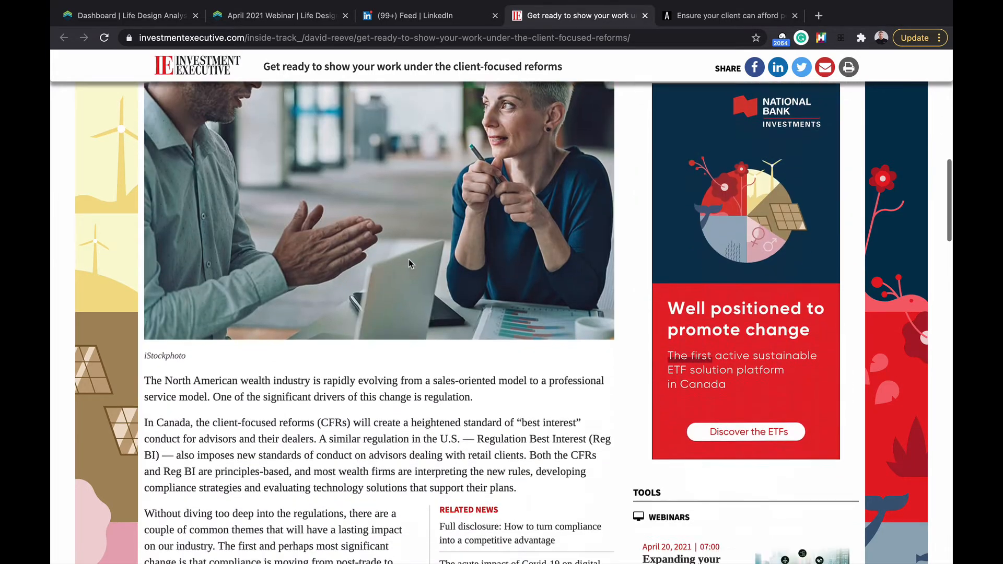
{"action": "scroll", "coordinate": [409, 263], "scroll_direction": "down", "scroll_amount": 5}
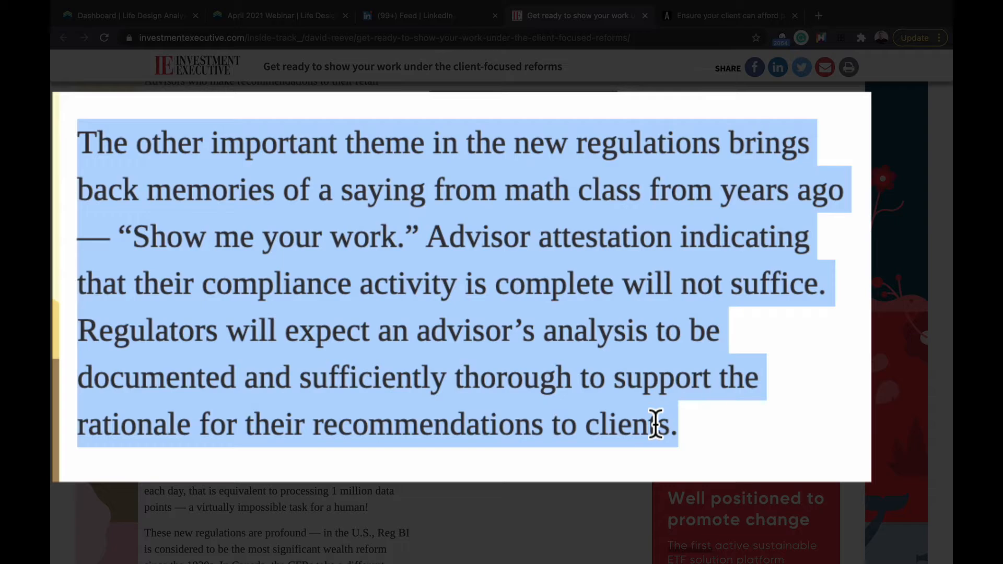
{"action": "left_click", "coordinate": [713, 16]}
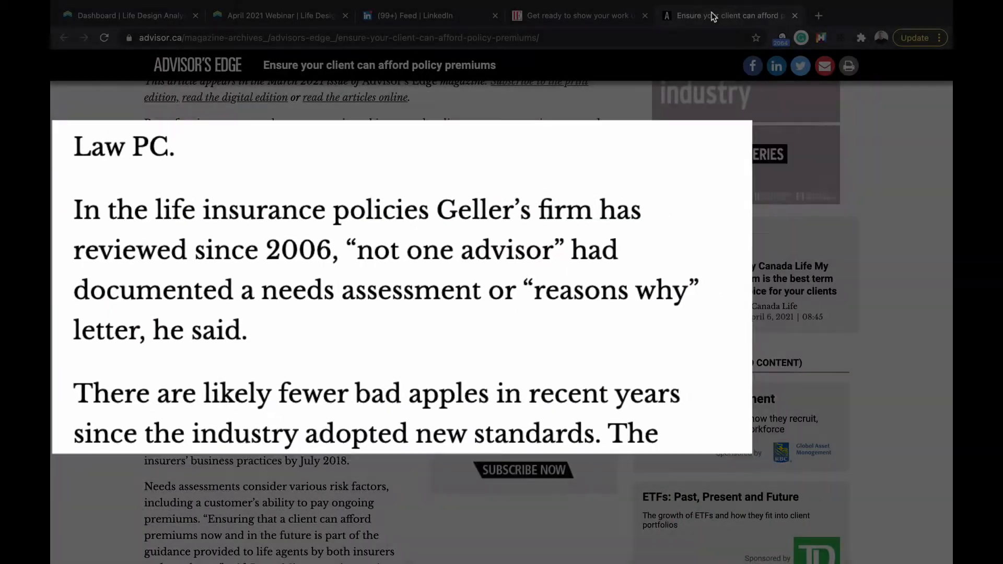
Step: Highlight the 'What is clear is that…' needs-assessment paragraph, then go back to the Dashboard tab
{"action": "scroll", "coordinate": [299, 250], "scroll_direction": "up", "scroll_amount": 10}
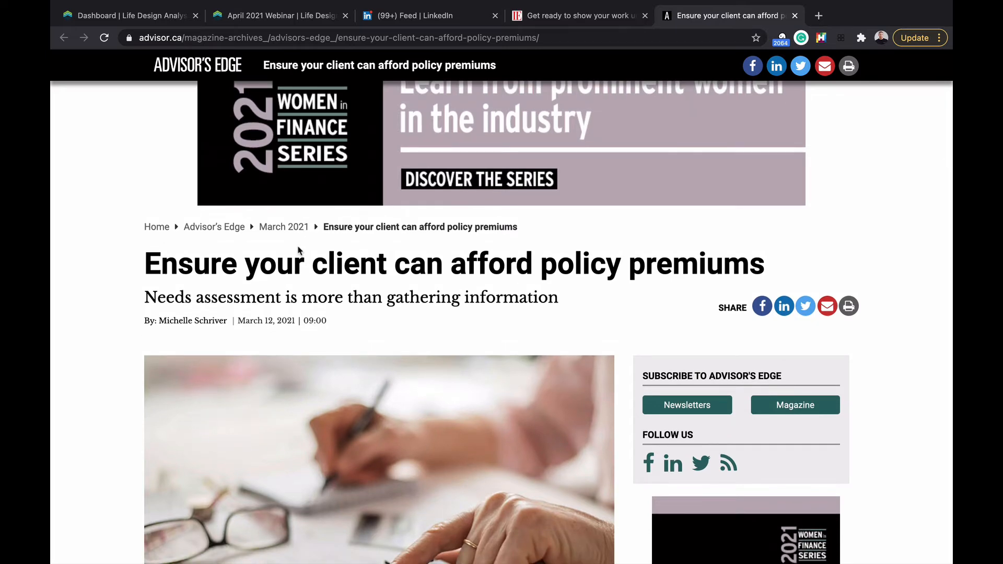
{"action": "scroll", "coordinate": [300, 251], "scroll_direction": "down", "scroll_amount": 10}
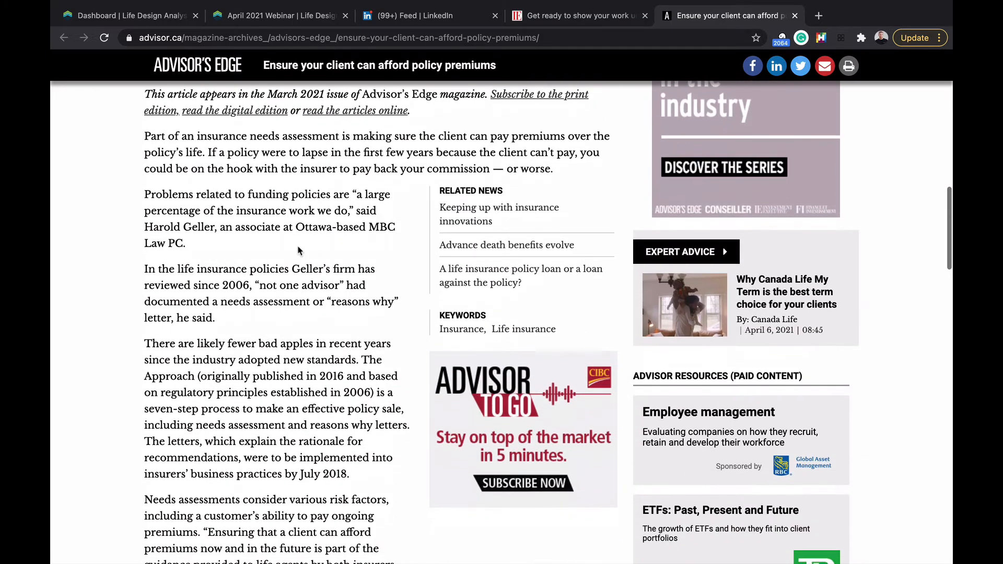
{"action": "scroll", "coordinate": [193, 222], "scroll_direction": "down", "scroll_amount": 2}
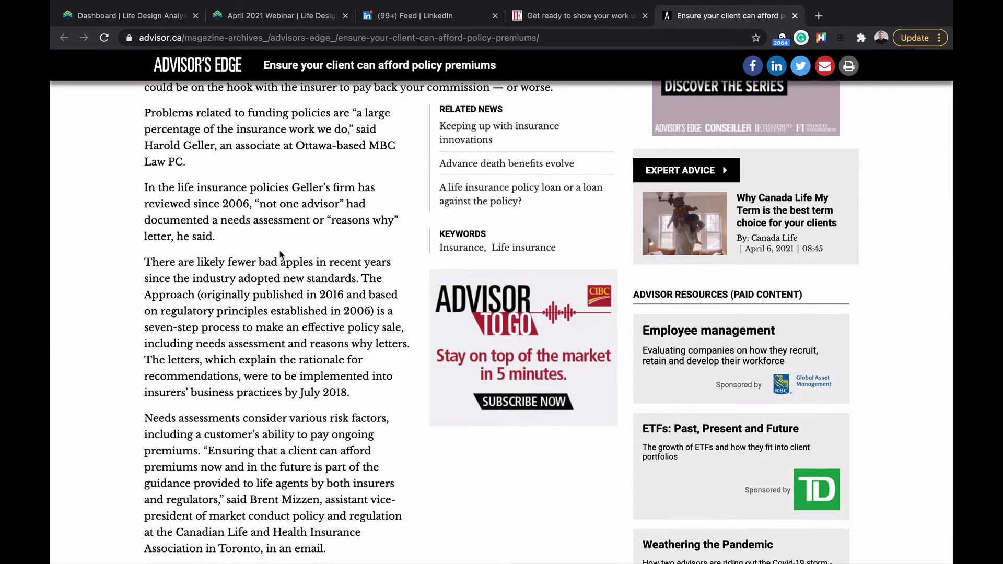
{"action": "scroll", "coordinate": [281, 255], "scroll_direction": "down", "scroll_amount": 3}
{"action": "scroll", "coordinate": [280, 252], "scroll_direction": "down", "scroll_amount": 20}
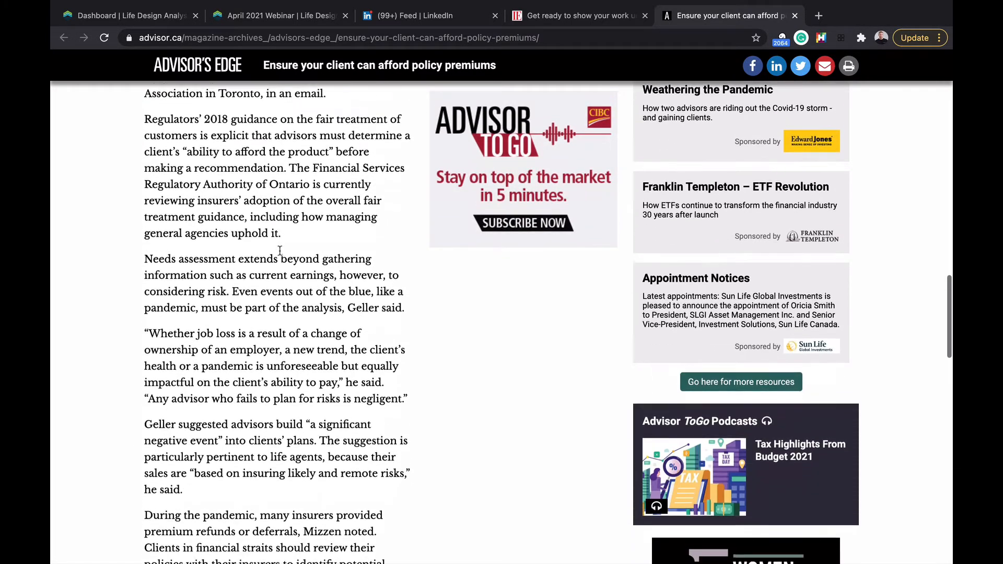
{"action": "triple_click", "coordinate": [280, 251]}
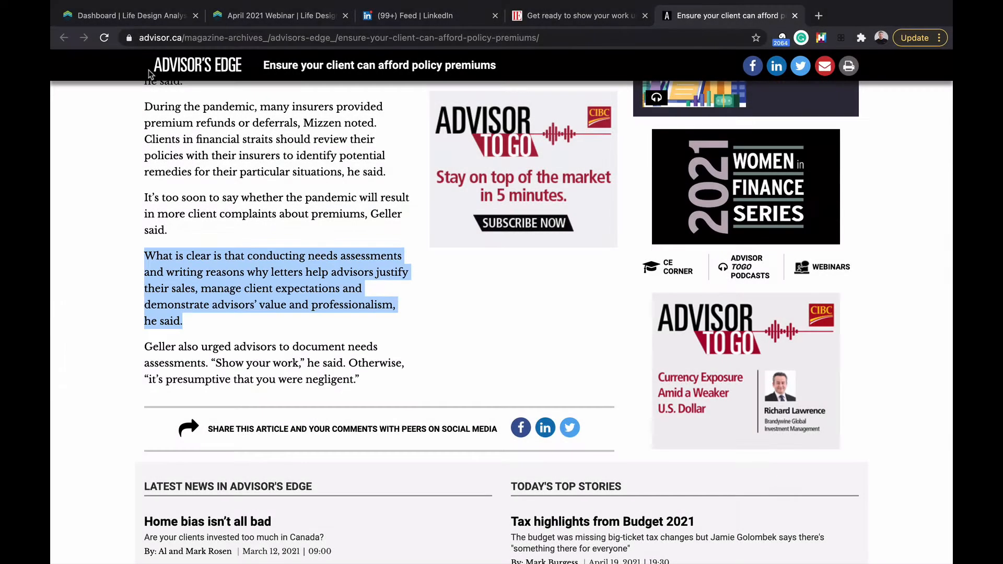
{"action": "left_click", "coordinate": [145, 20]}
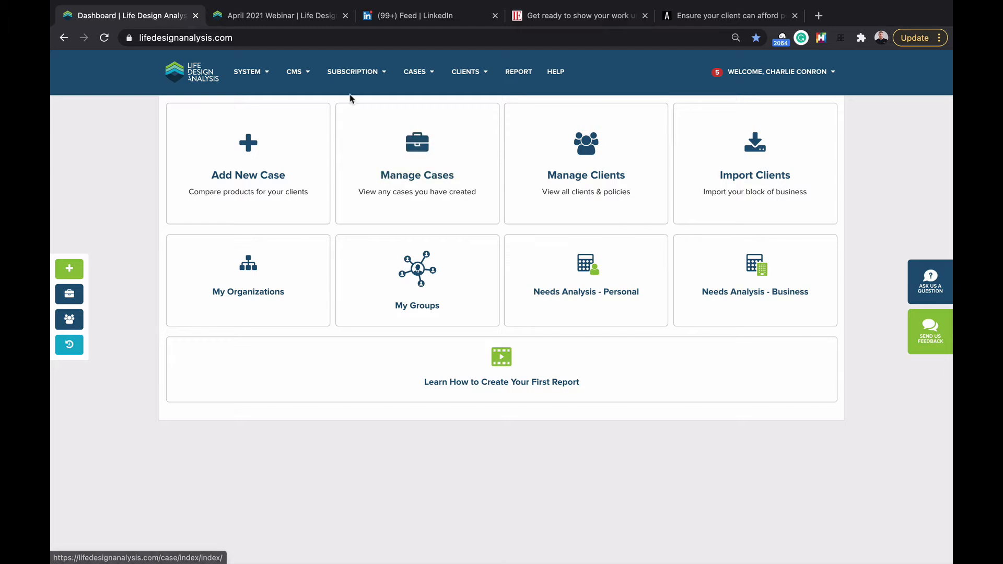
Step: On My Profile, copy the Embedded Needs Analysis code with COPY SNIPPET
{"action": "mouse_move", "coordinate": [794, 74]}
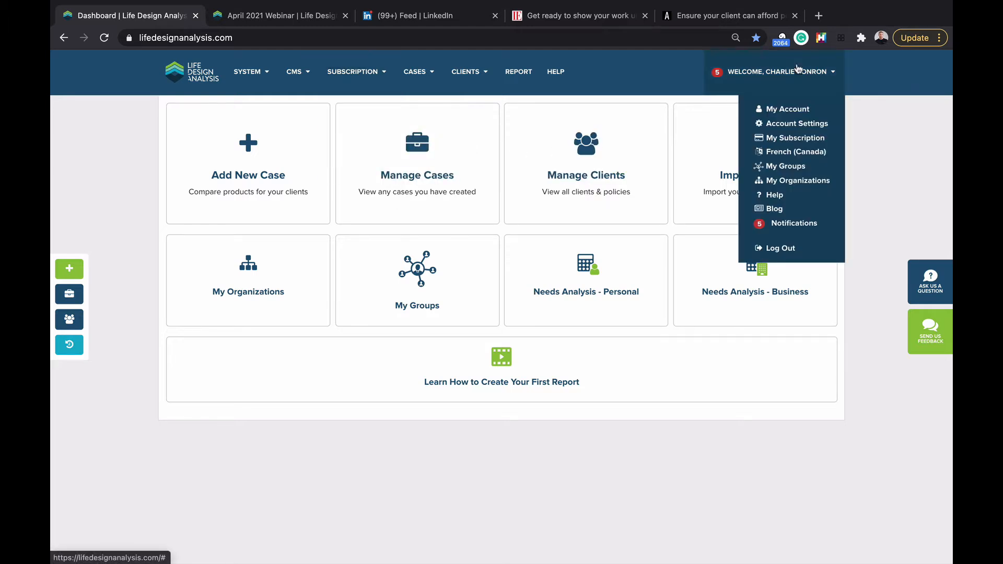
{"action": "left_click", "coordinate": [786, 111]}
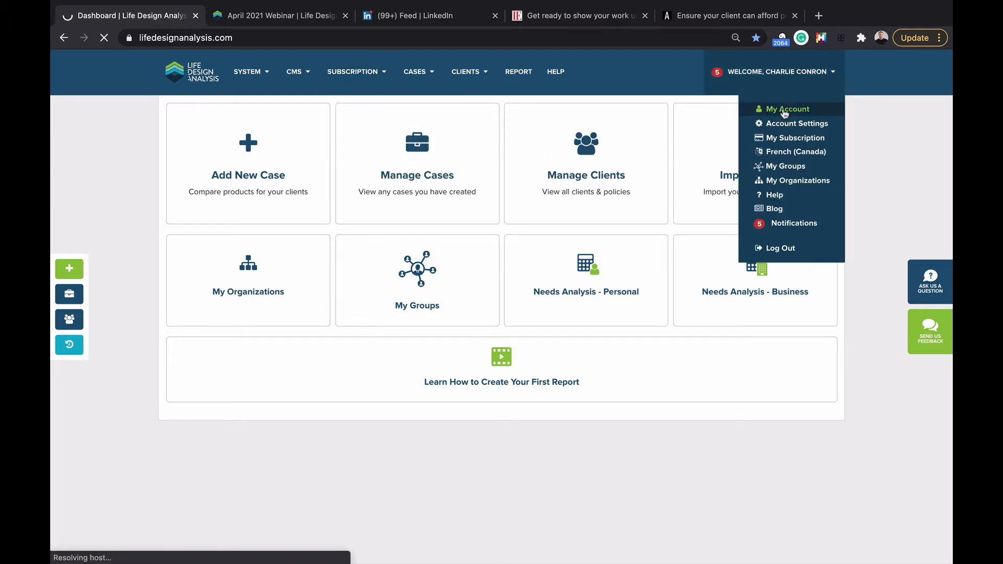
{"action": "scroll", "coordinate": [381, 291], "scroll_direction": "down", "scroll_amount": 8}
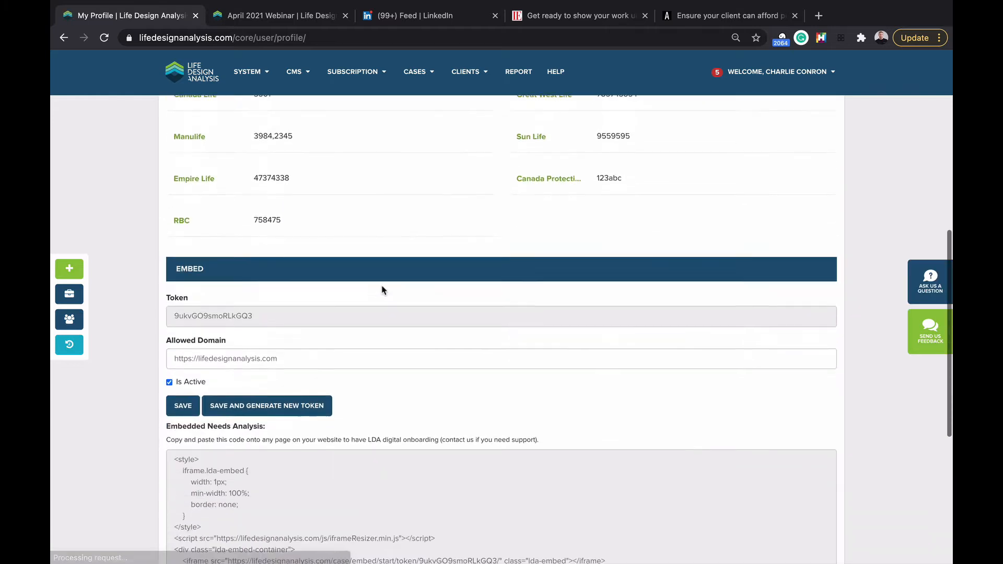
{"action": "scroll", "coordinate": [382, 291], "scroll_direction": "down", "scroll_amount": 3}
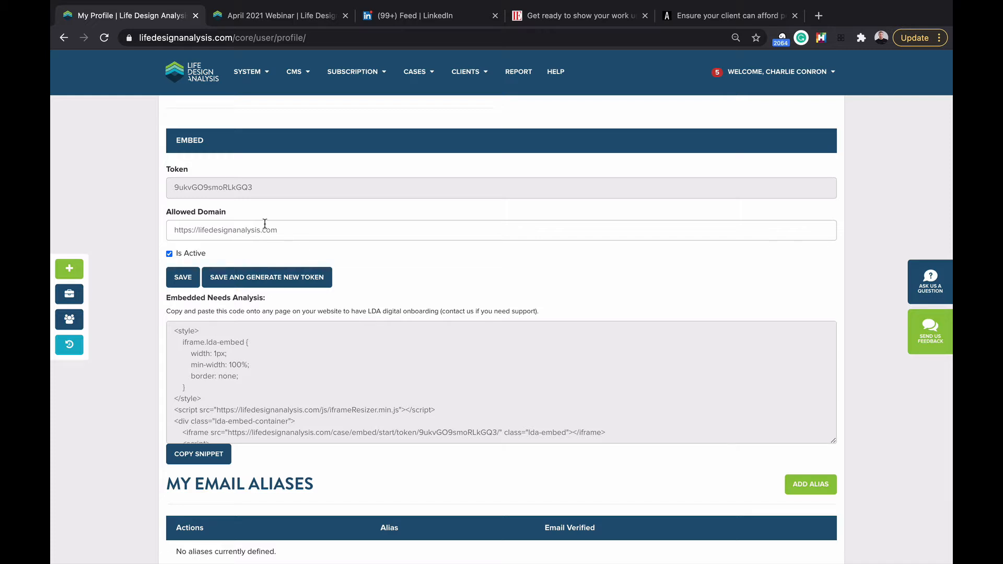
{"action": "scroll", "coordinate": [266, 227], "scroll_direction": "down", "scroll_amount": 2}
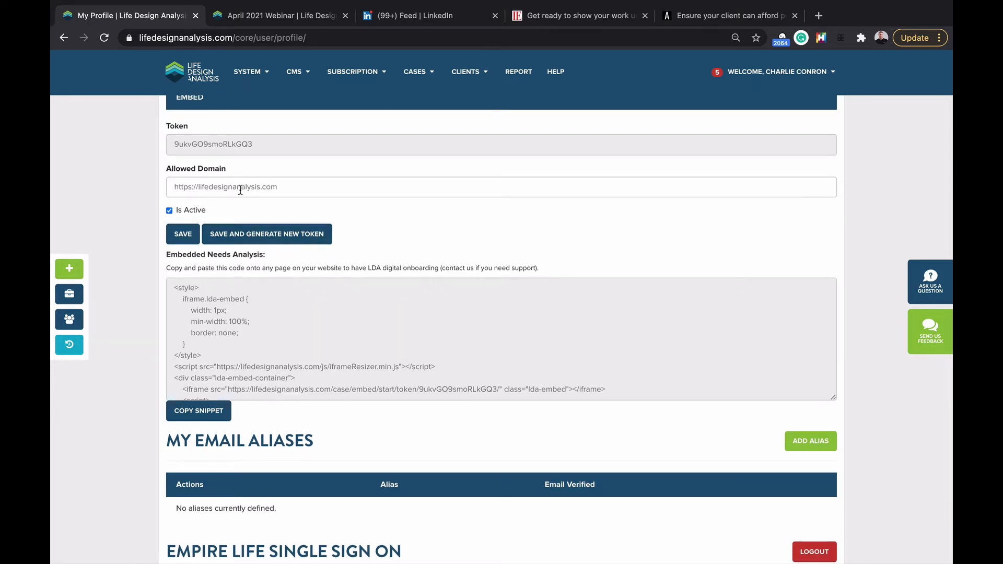
{"action": "scroll", "coordinate": [240, 190], "scroll_direction": "down", "scroll_amount": 1}
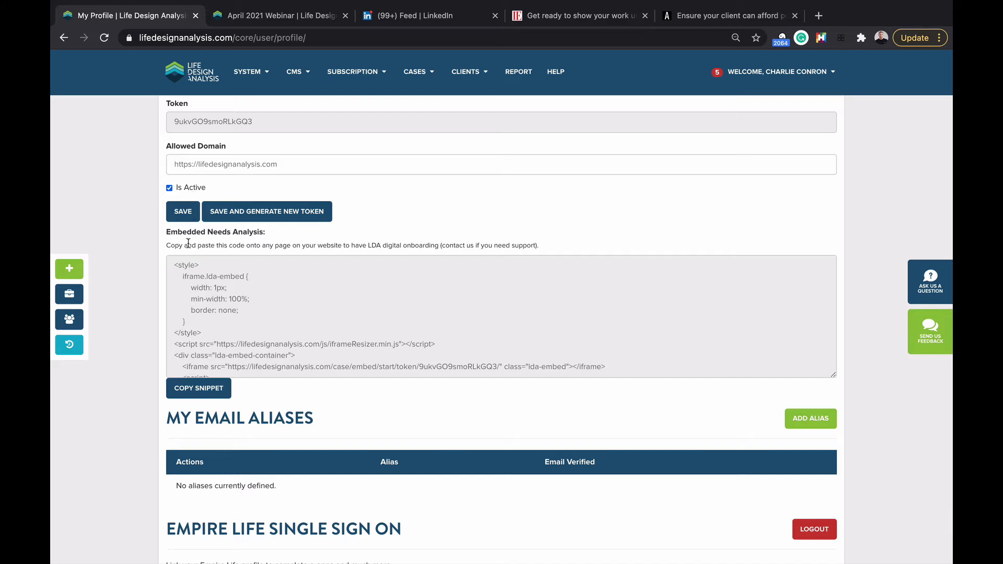
{"action": "scroll", "coordinate": [200, 293], "scroll_direction": "down", "scroll_amount": 3}
{"action": "scroll", "coordinate": [203, 294], "scroll_direction": "down", "scroll_amount": 1}
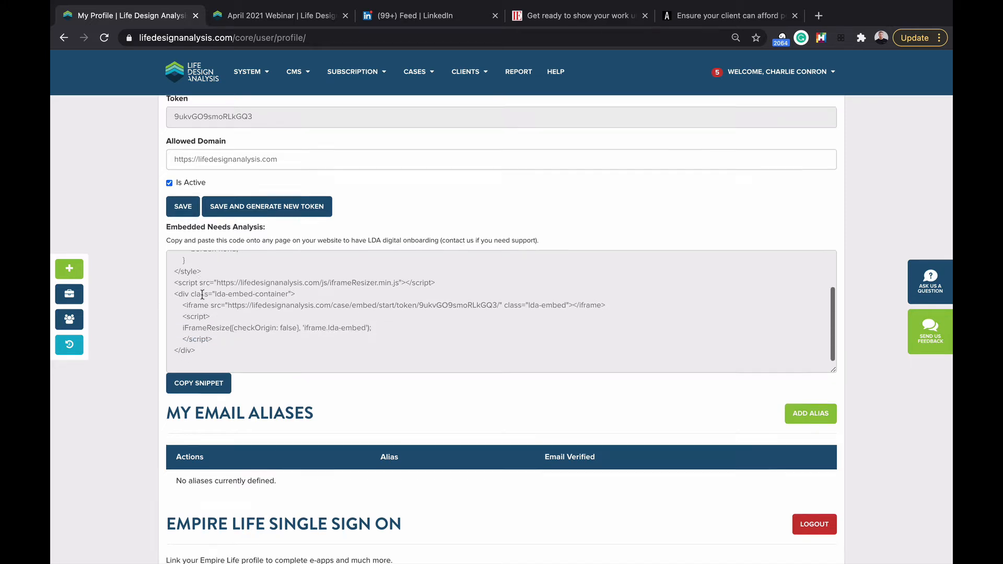
{"action": "scroll", "coordinate": [201, 294], "scroll_direction": "up", "scroll_amount": 3}
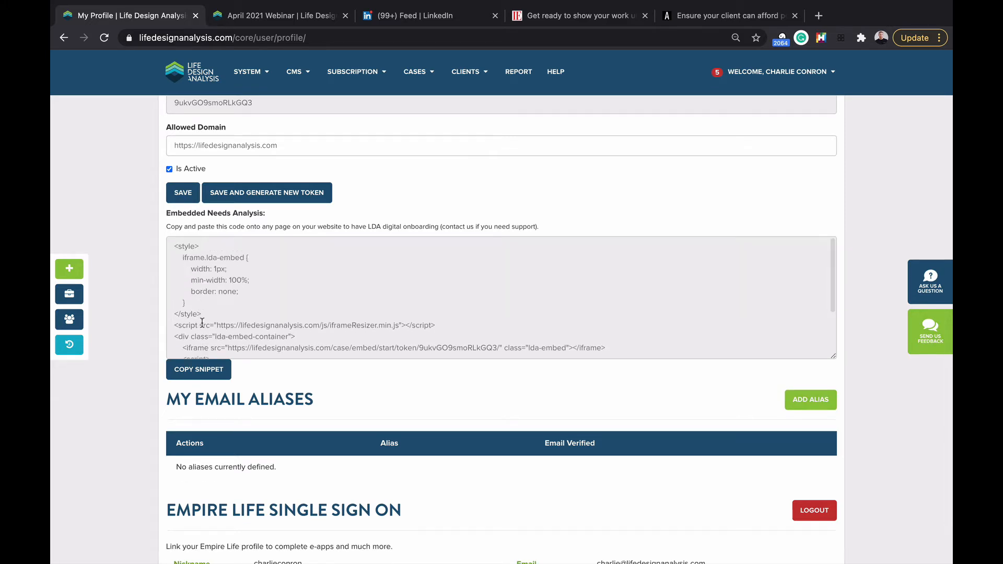
{"action": "left_click", "coordinate": [197, 370]}
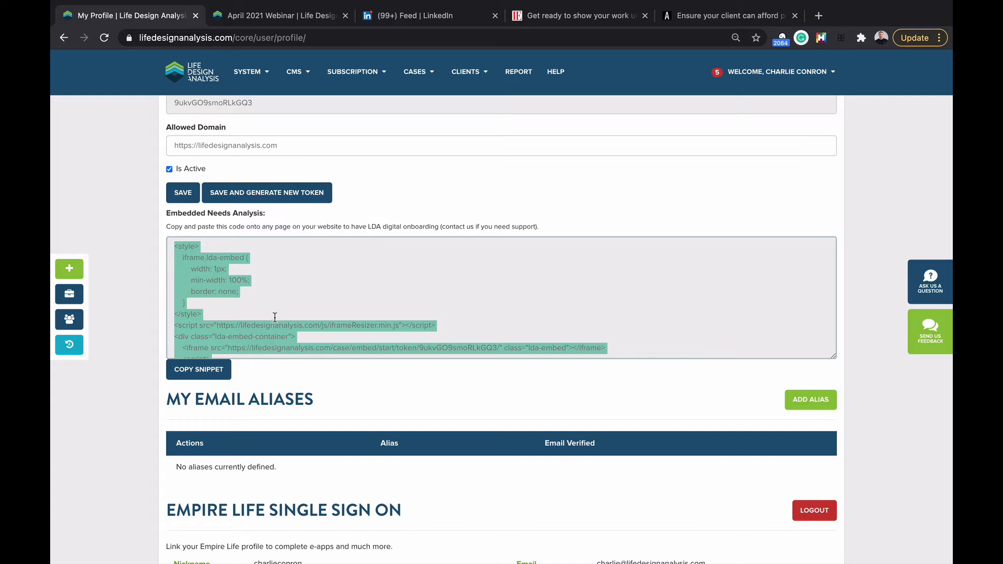
{"action": "mouse_move", "coordinate": [292, 90]}
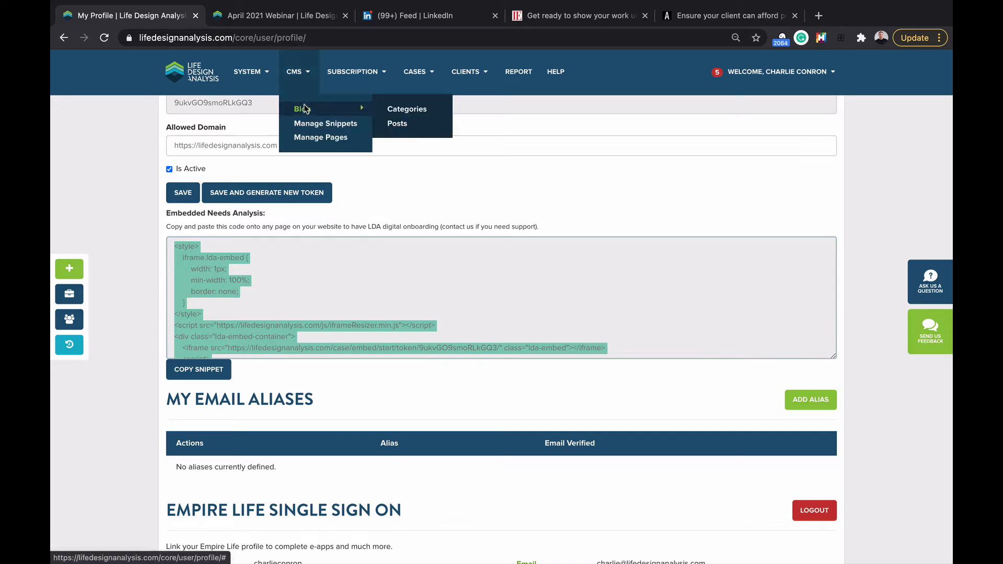
Step: Open the LDA LeadGen Demo page (page 49) from CMS Manage Pages for editing
{"action": "left_click", "coordinate": [310, 138]}
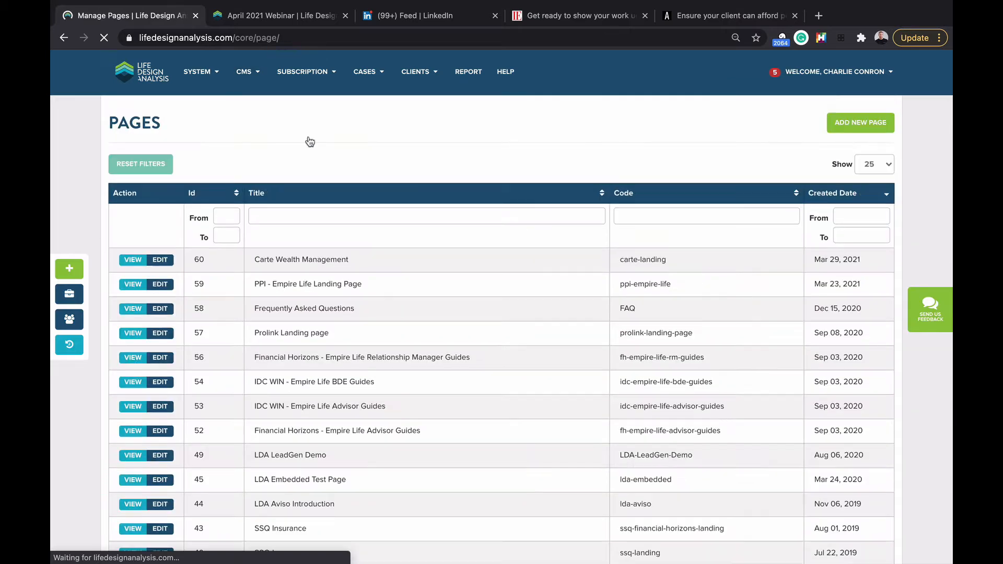
{"action": "scroll", "coordinate": [277, 241], "scroll_direction": "down", "scroll_amount": 1}
{"action": "scroll", "coordinate": [277, 242], "scroll_direction": "down", "scroll_amount": 3}
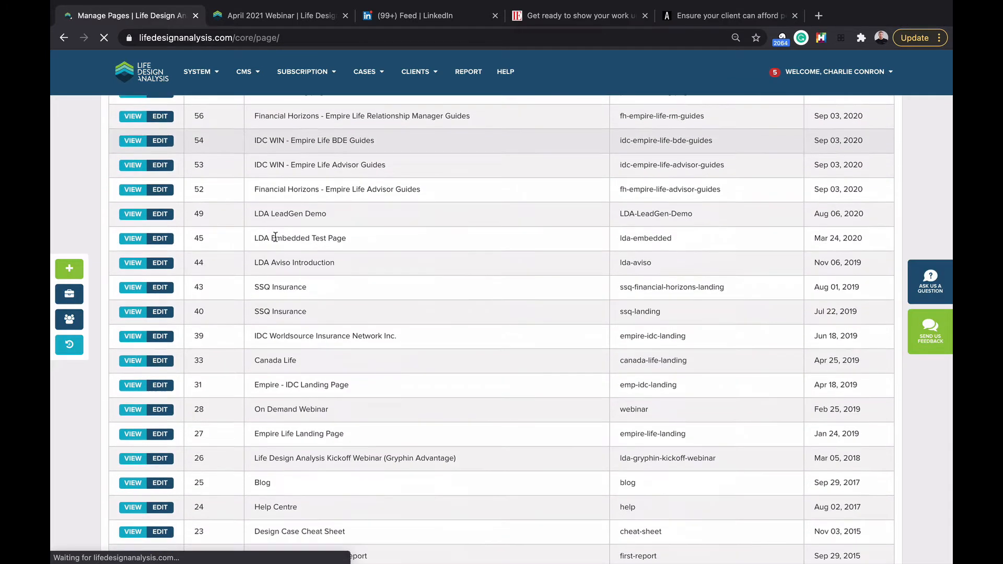
{"action": "scroll", "coordinate": [271, 379], "scroll_direction": "down", "scroll_amount": 3}
{"action": "scroll", "coordinate": [272, 379], "scroll_direction": "up", "scroll_amount": 2}
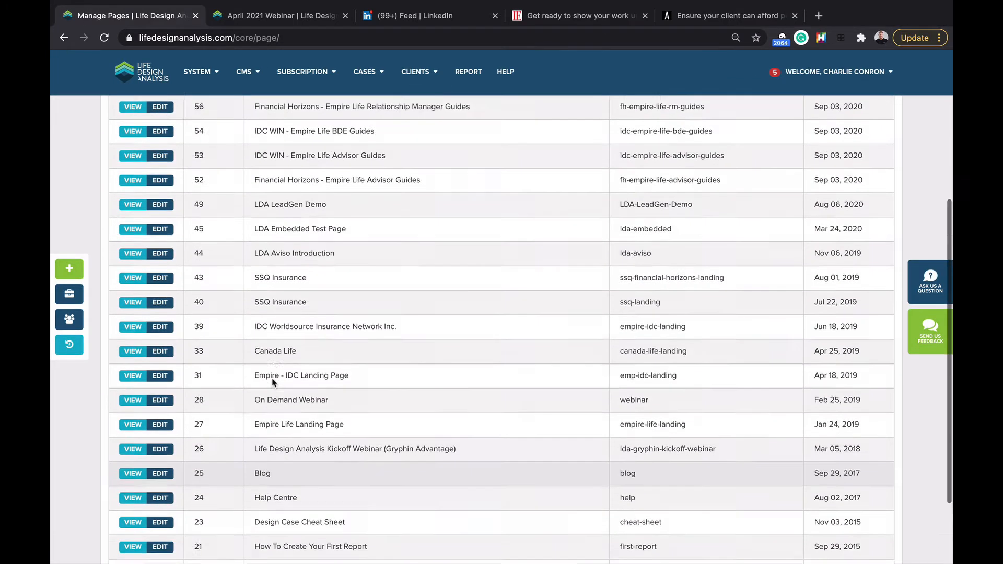
{"action": "left_click", "coordinate": [161, 221]}
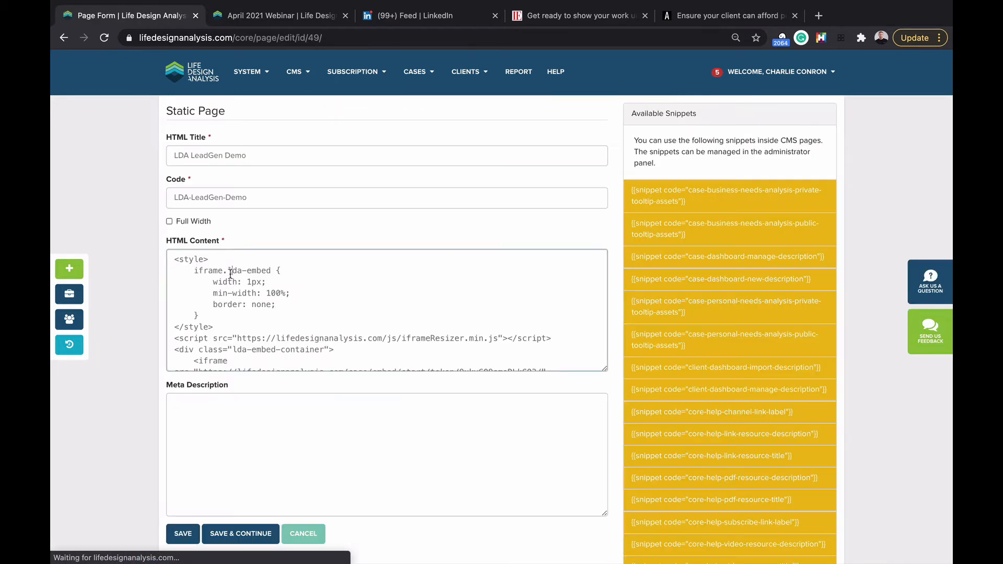
Step: Delete all of the page's HTML content and try saving it empty
{"action": "triple_click", "coordinate": [230, 273]}
{"action": "scroll", "coordinate": [247, 336], "scroll_direction": "down", "scroll_amount": 3}
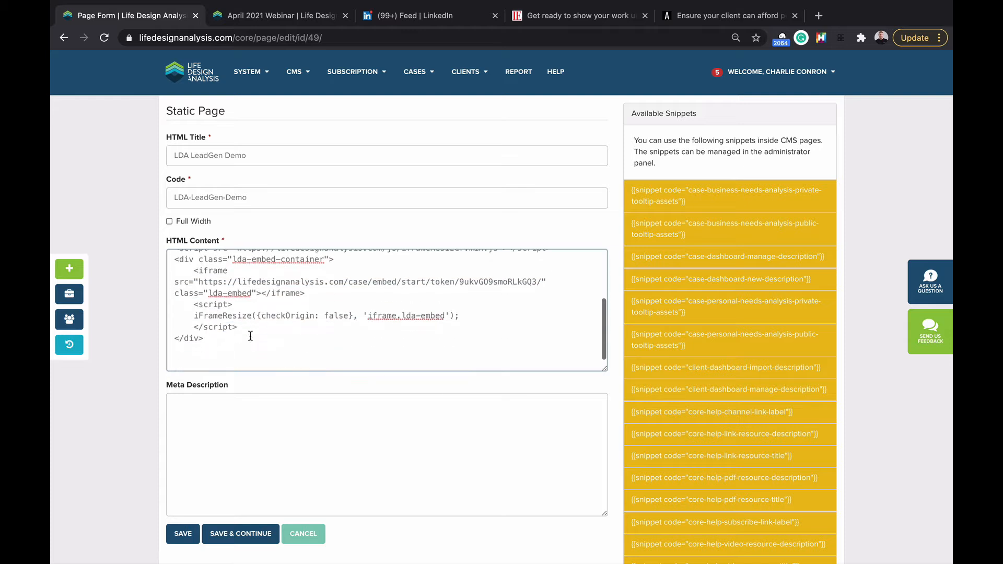
{"action": "left_click", "coordinate": [233, 337]}
{"action": "scroll", "coordinate": [231, 339], "scroll_direction": "up", "scroll_amount": 1}
{"action": "key", "text": "super+a"}
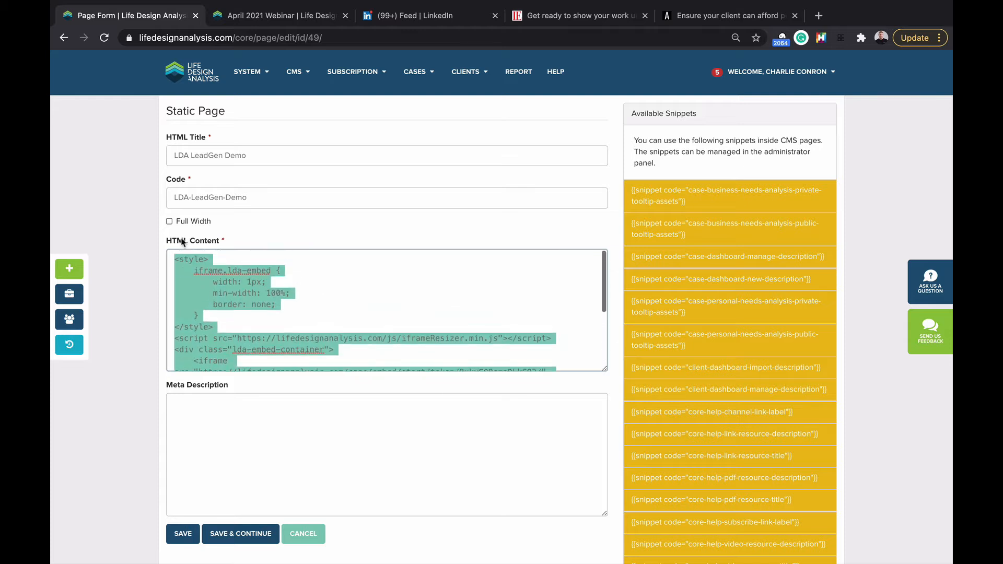
{"action": "key", "text": "BackSpace"}
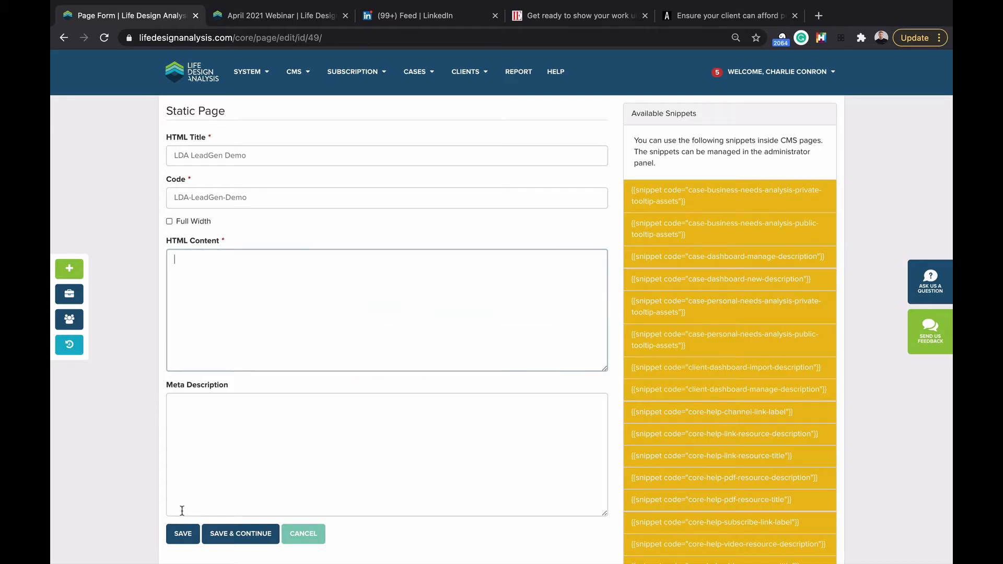
{"action": "left_click", "coordinate": [183, 533]}
Step: Enter <h1>Blank</h1> as the HTML content, save, and return to the edit form
{"action": "left_click", "coordinate": [213, 342]}
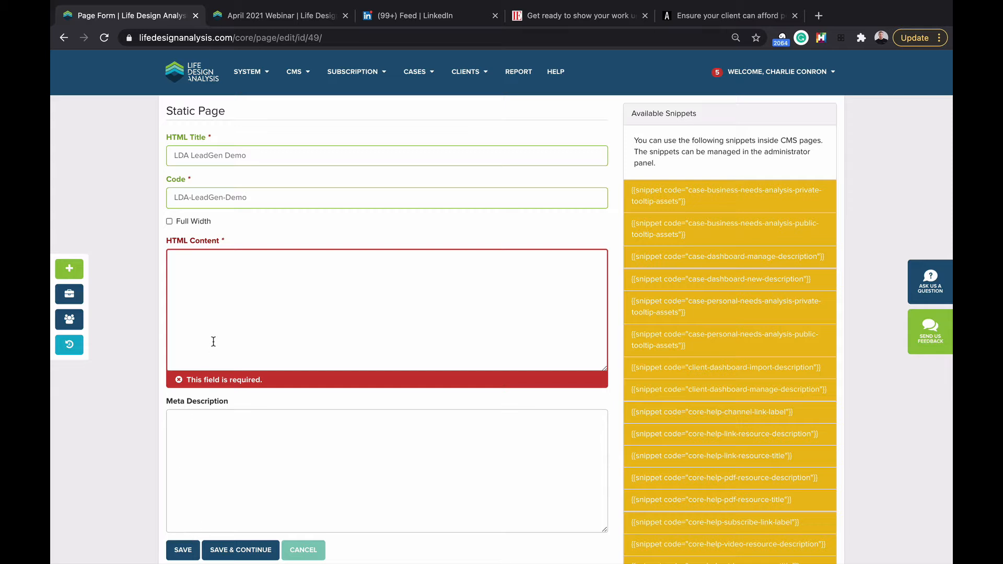
{"action": "type", "text": "<h1>"}
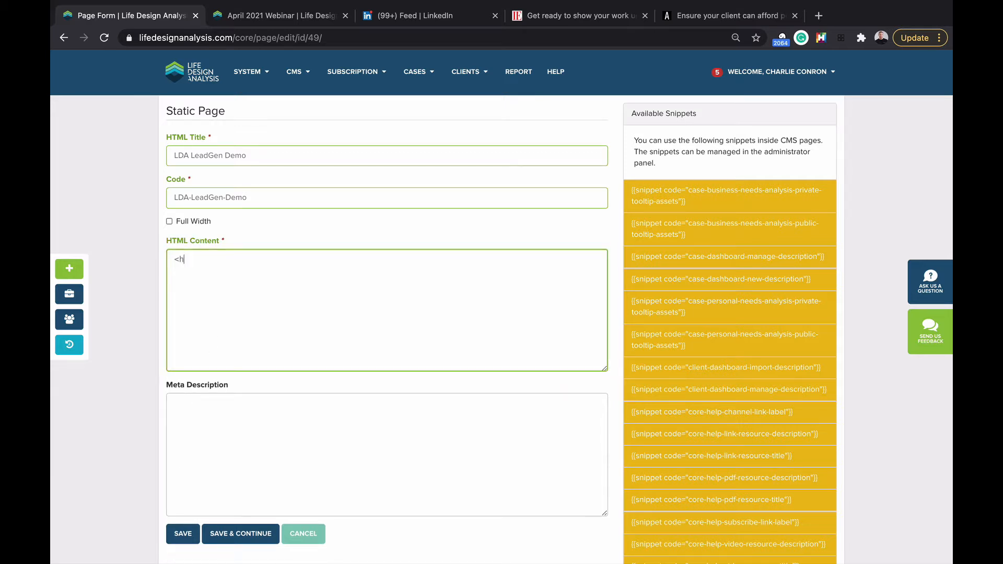
{"action": "type", "text": "Blank</h1>"}
{"action": "left_click", "coordinate": [183, 534]}
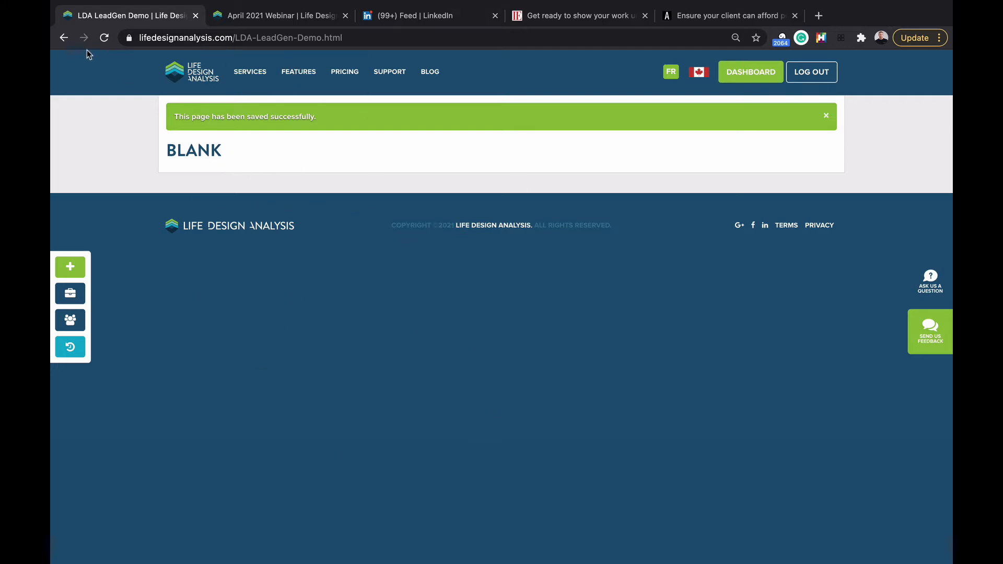
{"action": "left_click", "coordinate": [64, 38]}
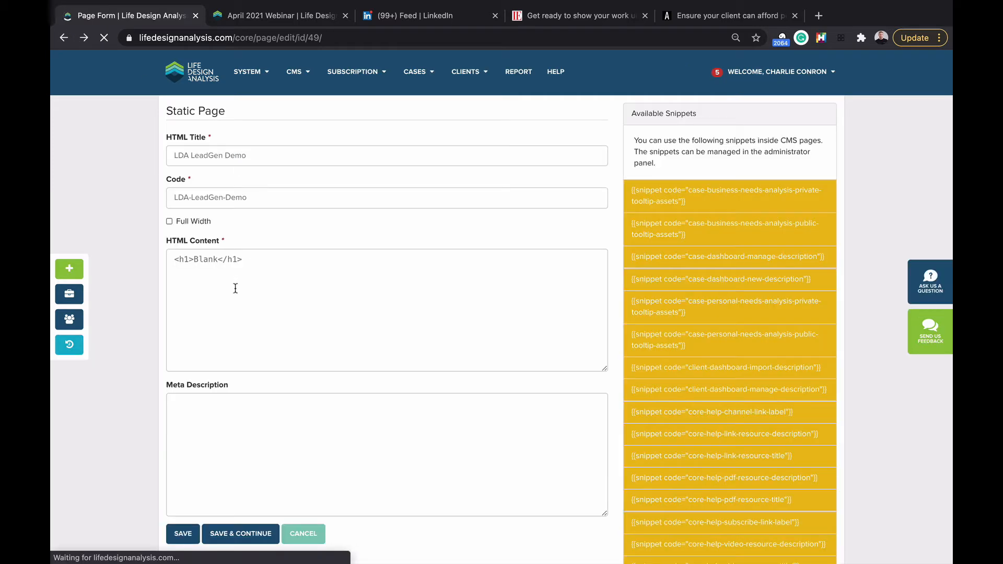
Step: Replace the Blank heading with the pasted iframe embed code and save the page
{"action": "left_click", "coordinate": [258, 266]}
{"action": "key", "text": "ctrl+a"}
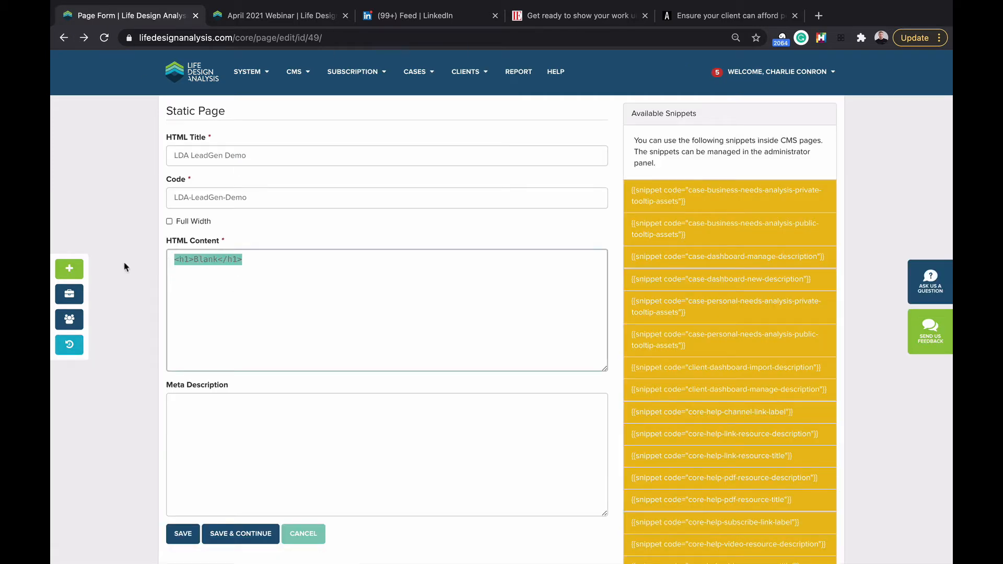
{"action": "key", "text": "ctrl+v"}
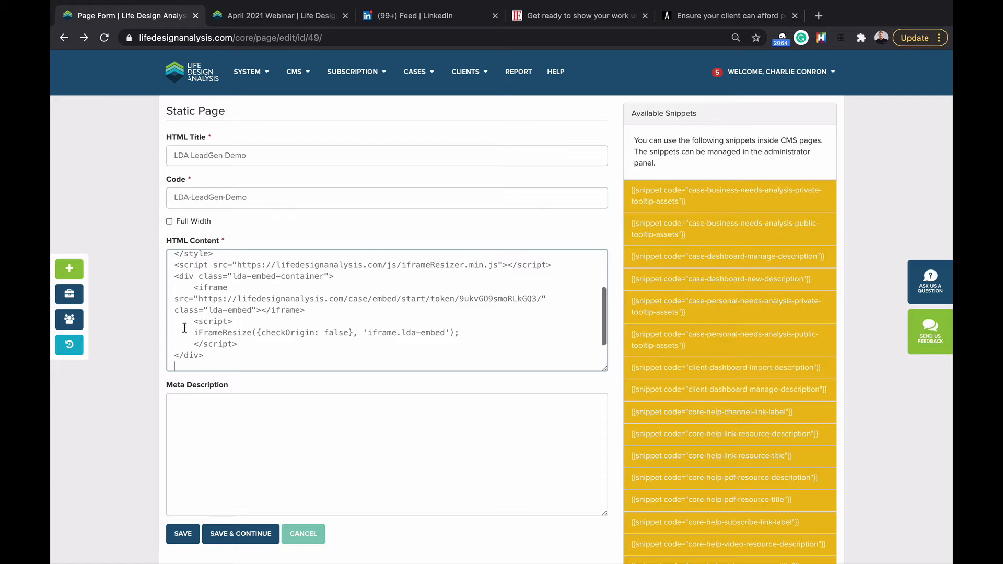
{"action": "scroll", "coordinate": [185, 328], "scroll_direction": "up", "scroll_amount": 3}
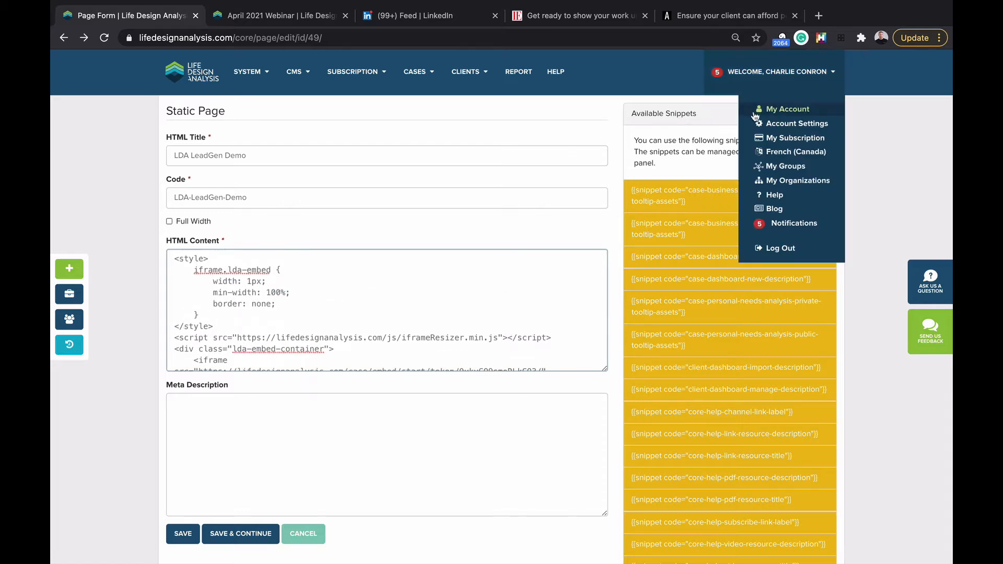
{"action": "scroll", "coordinate": [184, 444], "scroll_direction": "down", "scroll_amount": 1}
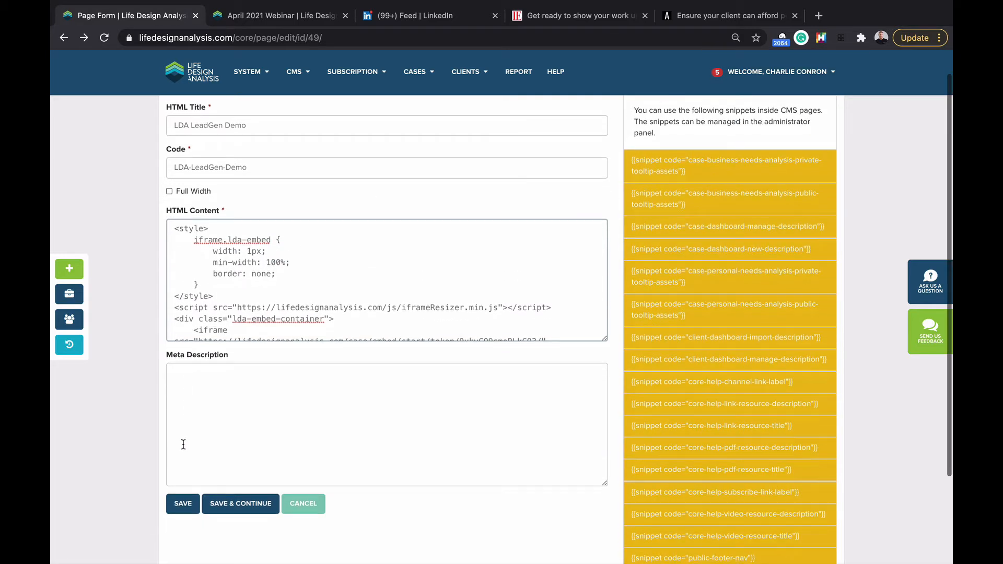
{"action": "left_click", "coordinate": [181, 508]}
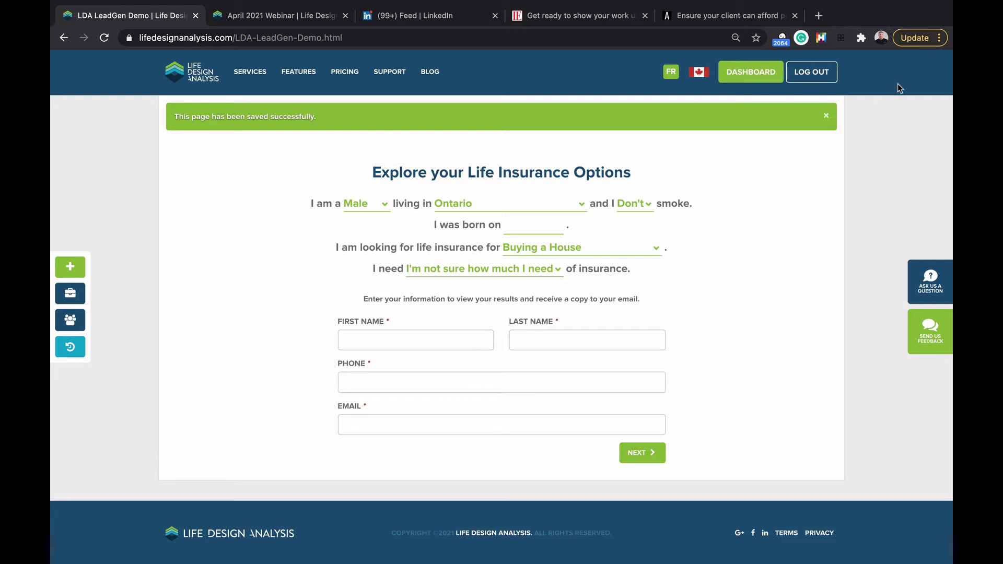
{"action": "scroll", "coordinate": [360, 214], "scroll_direction": "down", "scroll_amount": 1}
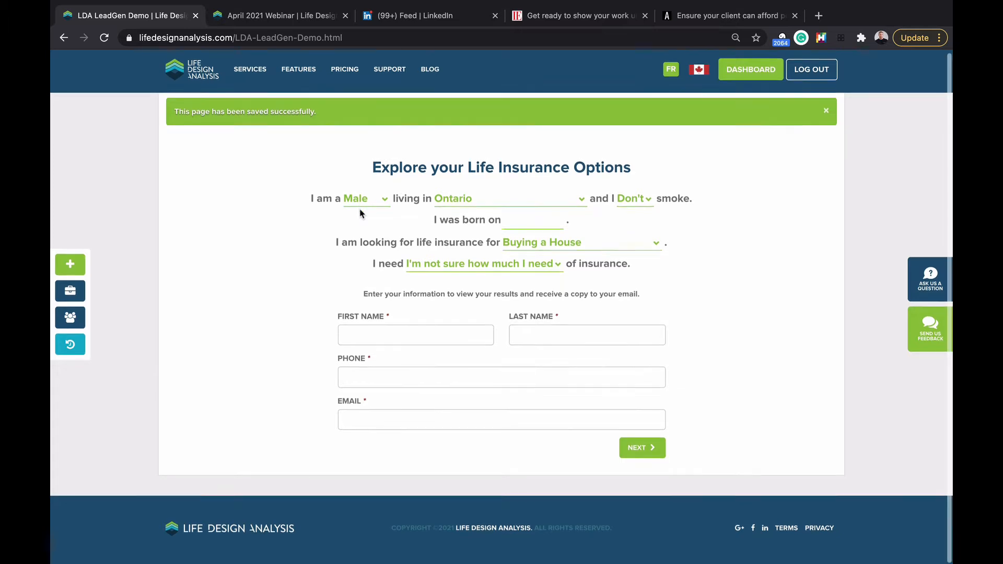
{"action": "scroll", "coordinate": [362, 215], "scroll_direction": "up", "scroll_amount": 1}
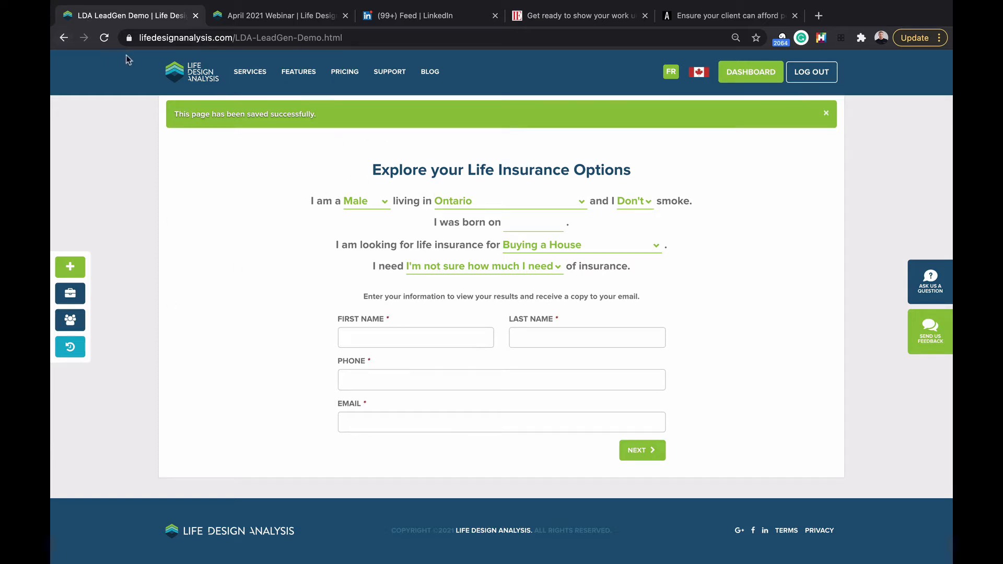
{"action": "left_click", "coordinate": [63, 37]}
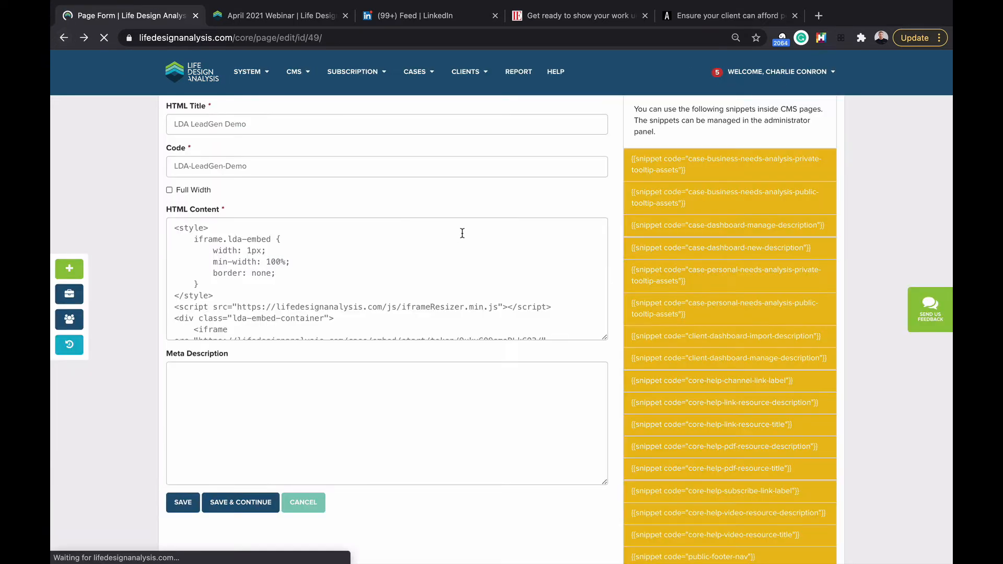
Step: Add a <p> intro saying fill out the details and an advisor will be in touch, then save
{"action": "left_click", "coordinate": [171, 227]}
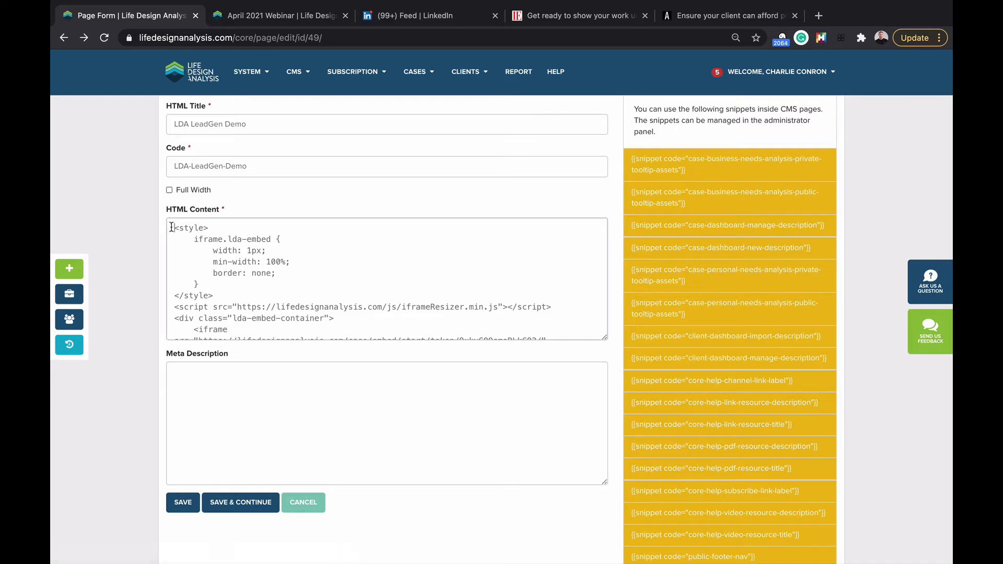
{"action": "scroll", "coordinate": [171, 227], "scroll_direction": "down", "scroll_amount": 1}
{"action": "scroll", "coordinate": [171, 227], "scroll_direction": "up", "scroll_amount": 1}
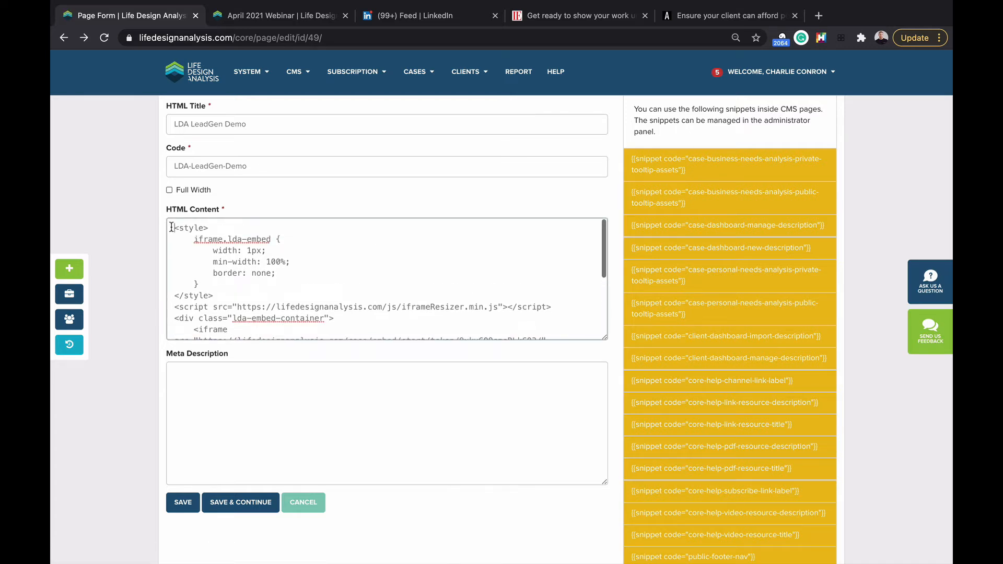
{"action": "key", "text": "Return"}
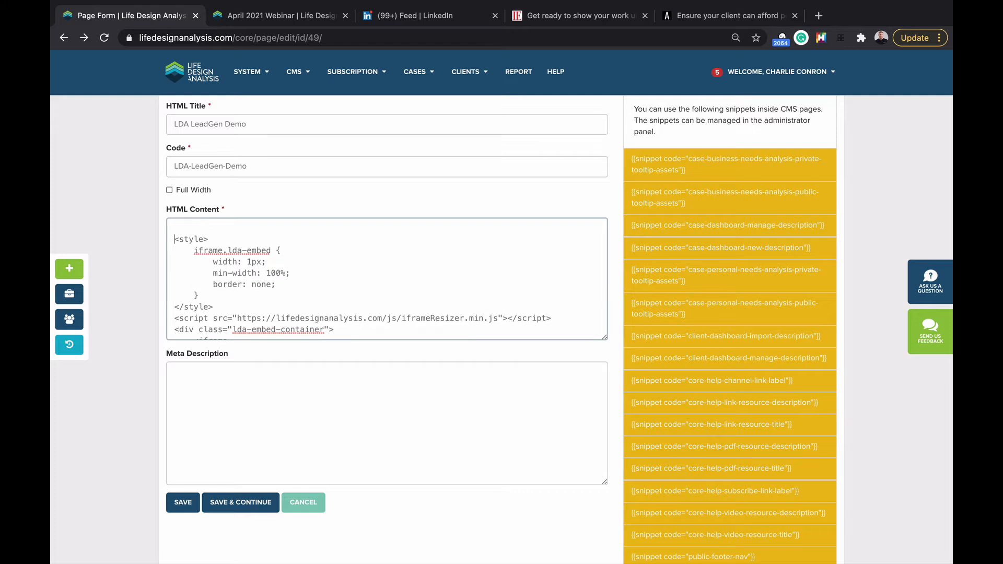
{"action": "type", "text": "<p>"}
{"action": "type", "text": "Fill out the details below to find out "}
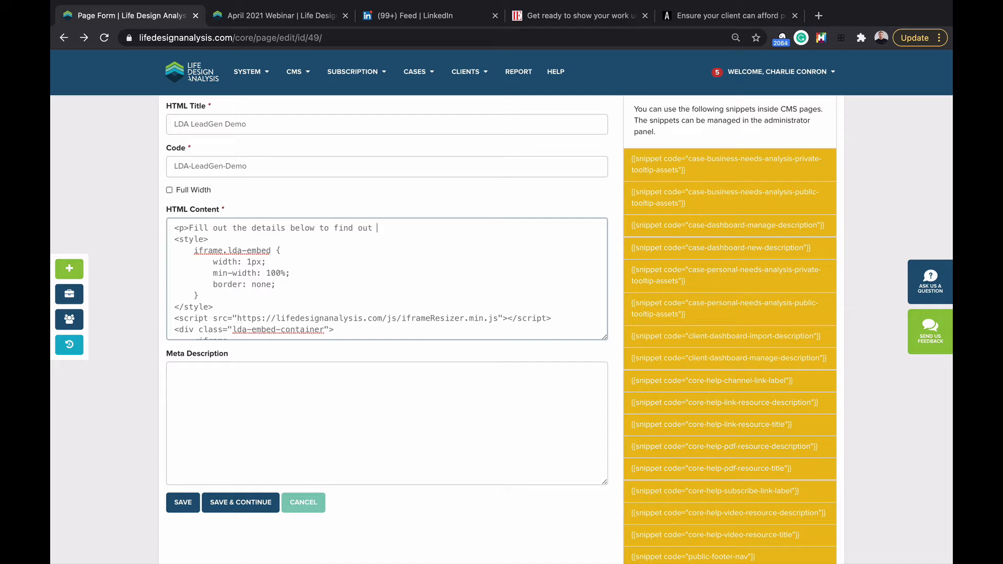
{"action": "type", "text": "your insurance need, and a"}
{"action": "key", "text": "BackSpace"}
{"action": "key", "text": "BackSpace"}
{"action": "key", "text": "BackSpace"}
{"action": "type", "text": "advis"}
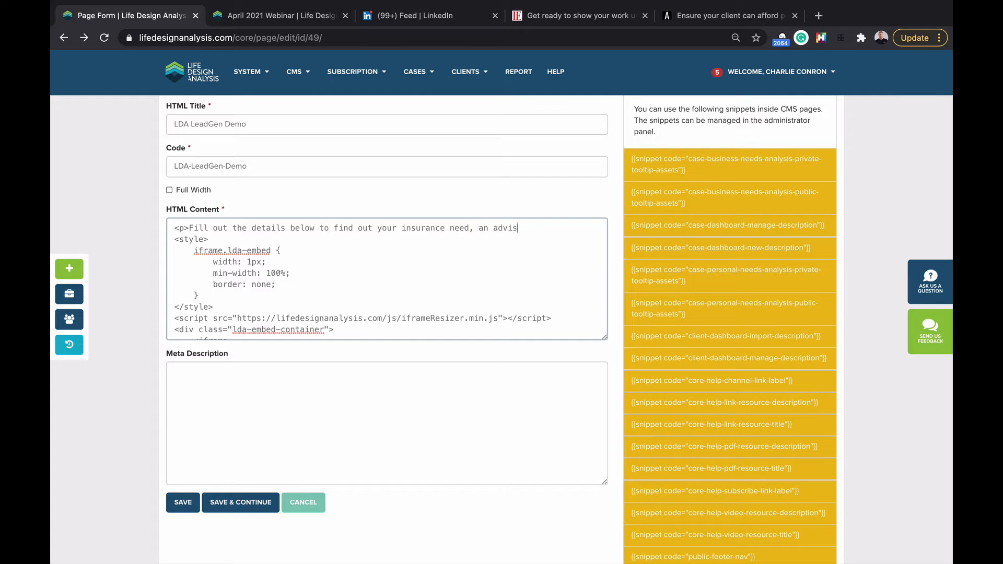
{"action": "type", "text": "or will be in touch wi"}
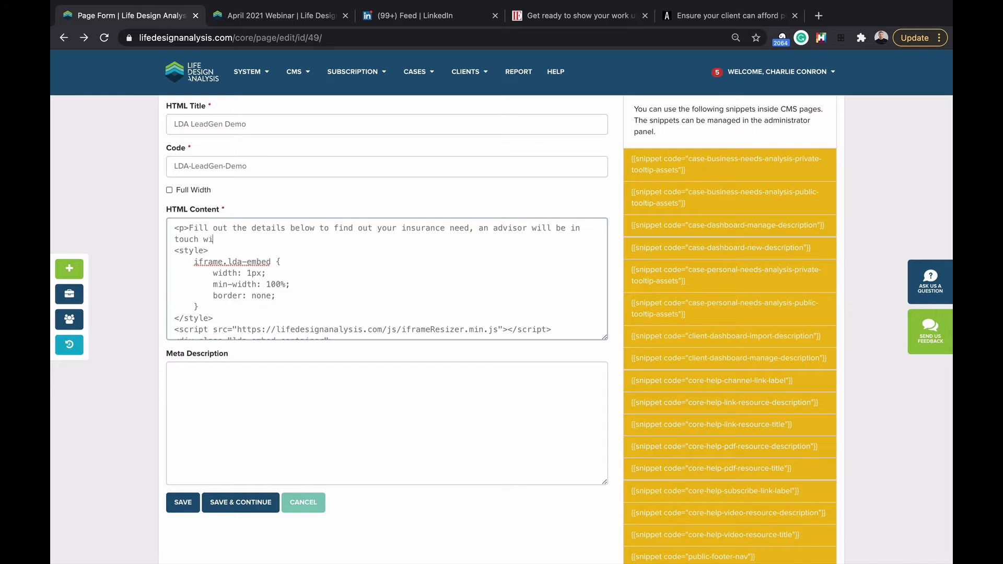
{"action": "type", "text": "th you after you complete</p"}
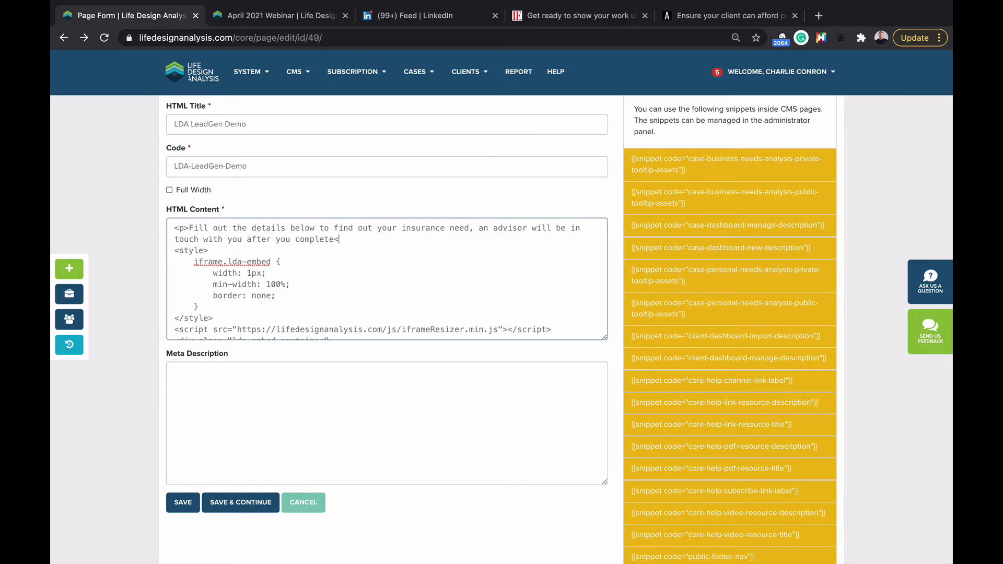
{"action": "type", "text": ">"}
{"action": "left_click", "coordinate": [181, 503]}
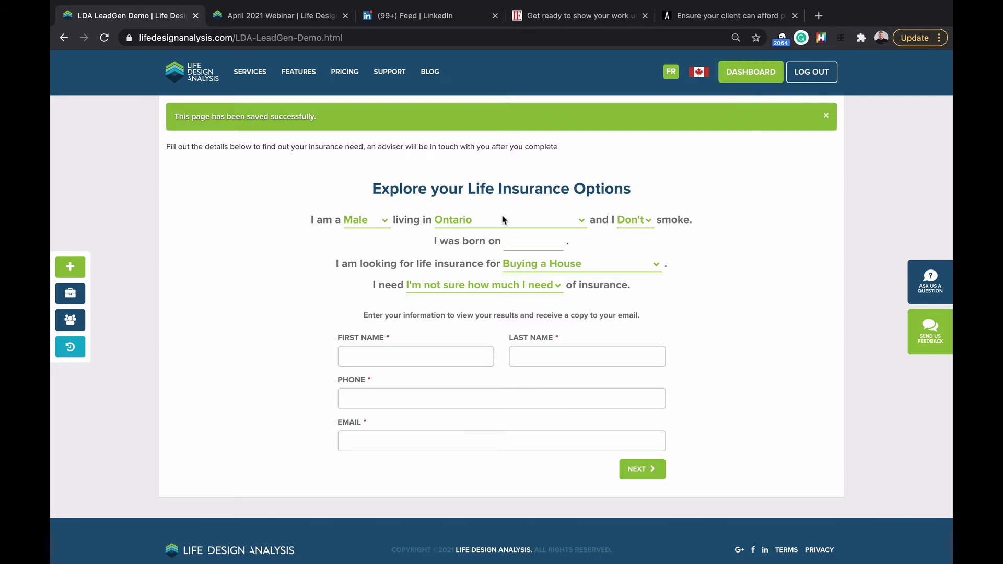
Step: Fill a placeholder birth date of 01/04/1971 and choose Supplemental Work Coverage as the purpose
{"action": "left_click", "coordinate": [541, 241]}
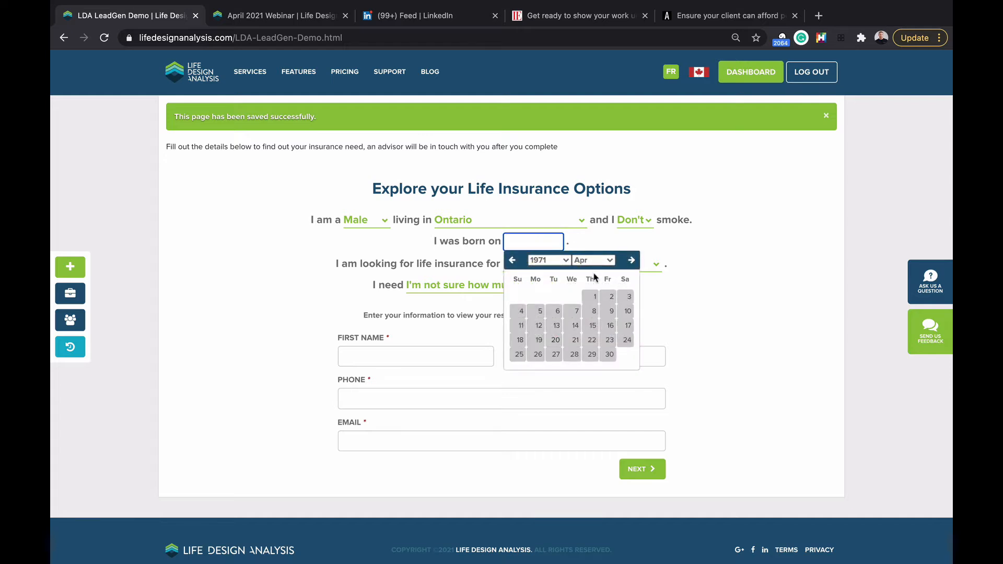
{"action": "left_click", "coordinate": [592, 299]}
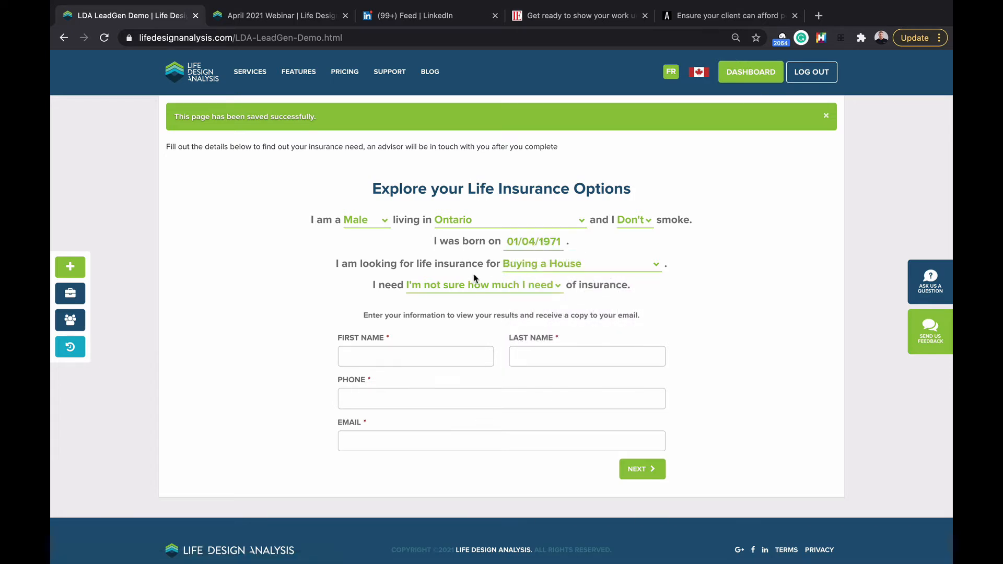
{"action": "left_click", "coordinate": [547, 269]}
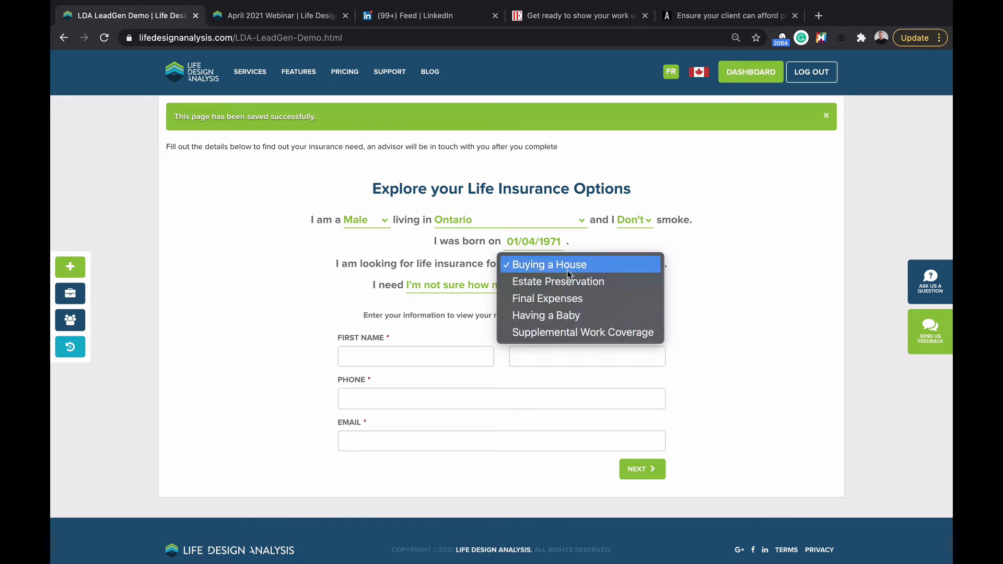
{"action": "left_click", "coordinate": [565, 329]}
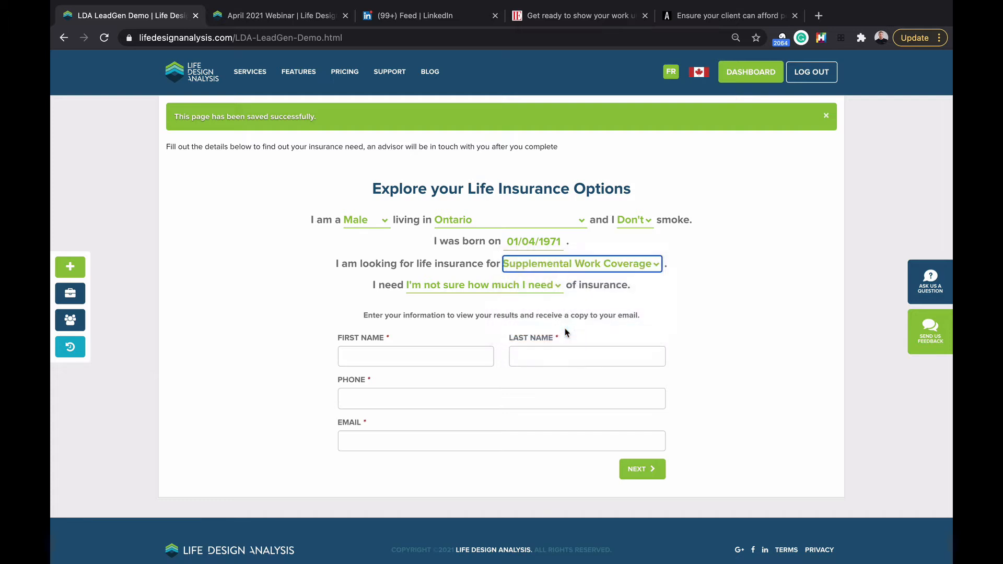
Step: Change the birth date to 02/04/1984 and keep coverage as 'I'm not sure how much I need'
{"action": "left_click", "coordinate": [555, 242]}
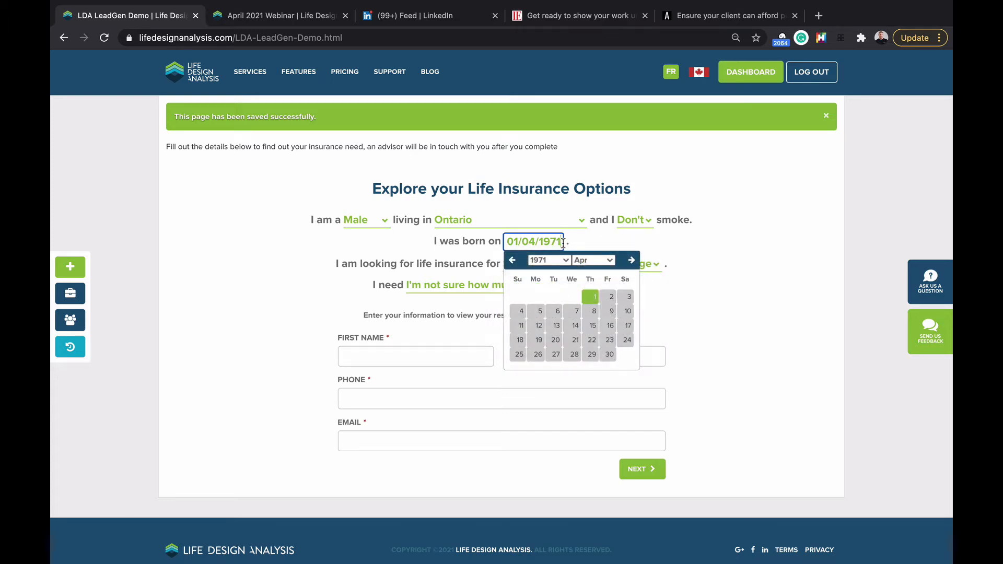
{"action": "left_click", "coordinate": [560, 261]}
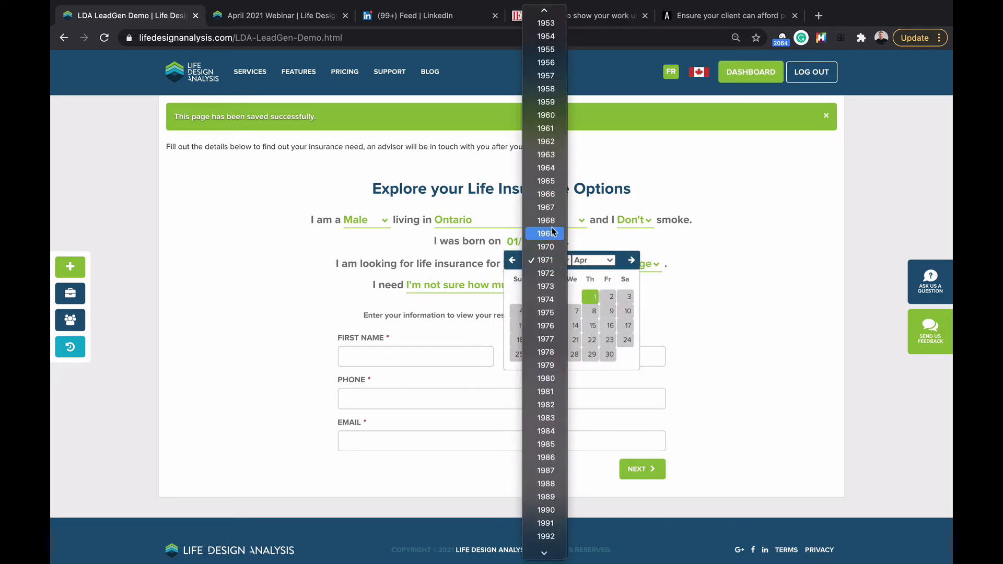
{"action": "scroll", "coordinate": [552, 232], "scroll_direction": "up", "scroll_amount": 2}
{"action": "scroll", "coordinate": [552, 232], "scroll_direction": "down", "scroll_amount": 7}
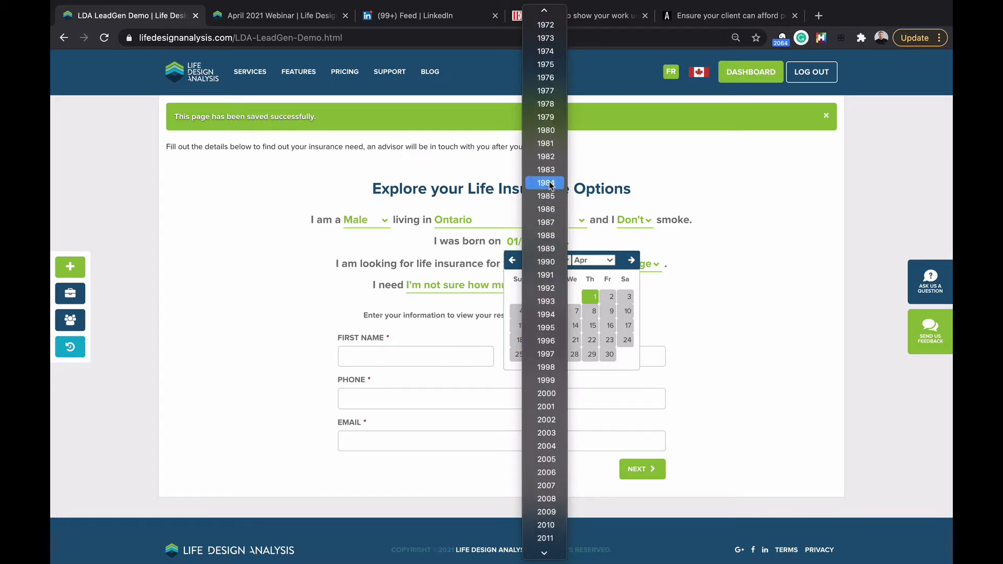
{"action": "left_click", "coordinate": [546, 182]}
{"action": "left_click", "coordinate": [532, 297]}
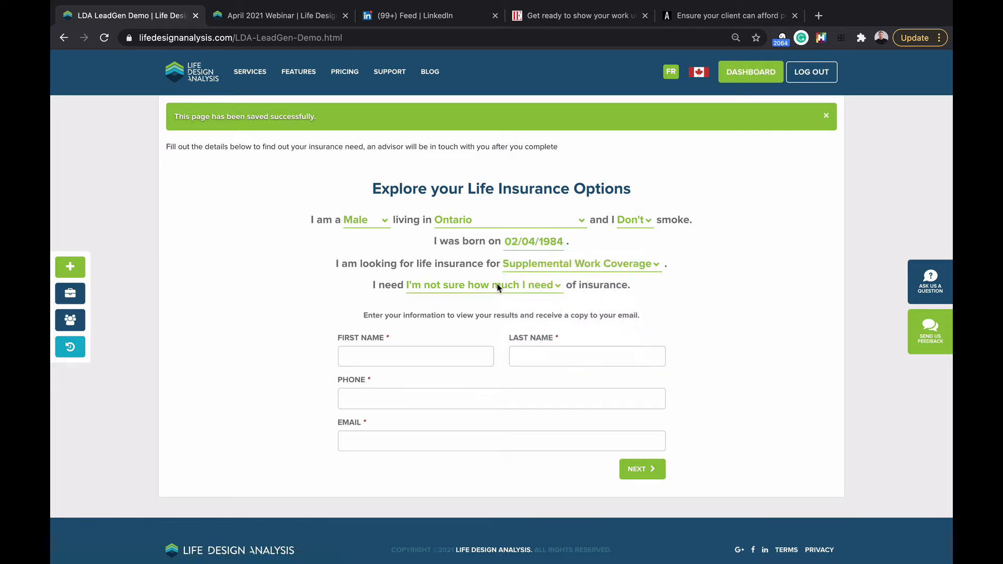
{"action": "scroll", "coordinate": [472, 308], "scroll_direction": "down", "scroll_amount": 1}
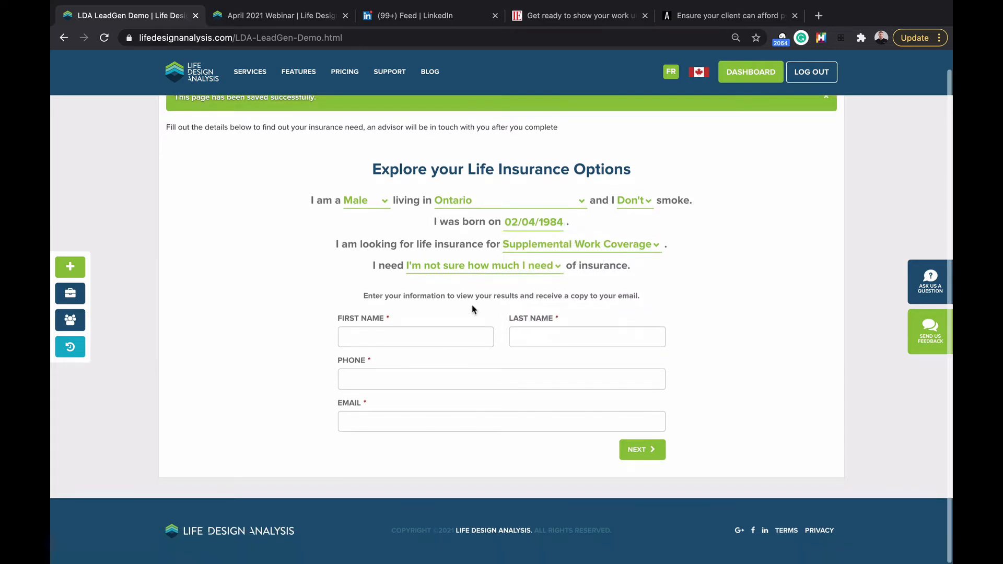
{"action": "left_click", "coordinate": [439, 265]}
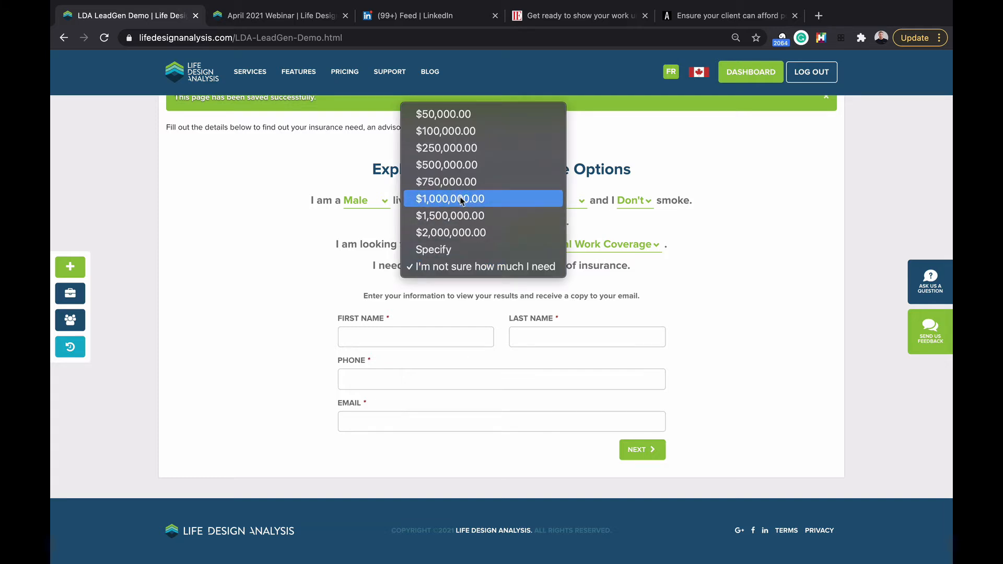
{"action": "left_click", "coordinate": [476, 266]}
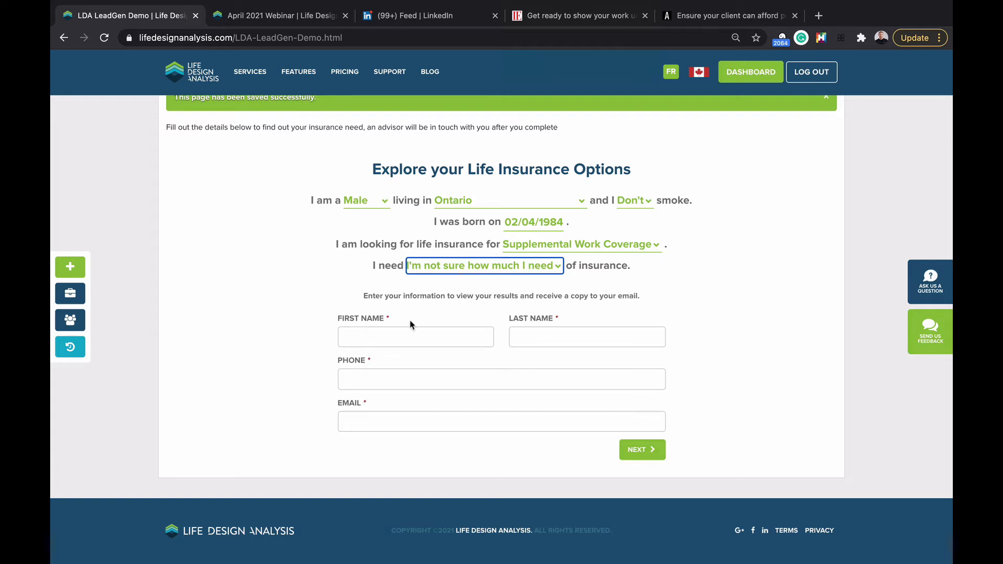
Step: Enter the client's first name, last name, phone number and e-mail, then submit the contact details
{"action": "left_click", "coordinate": [391, 339]}
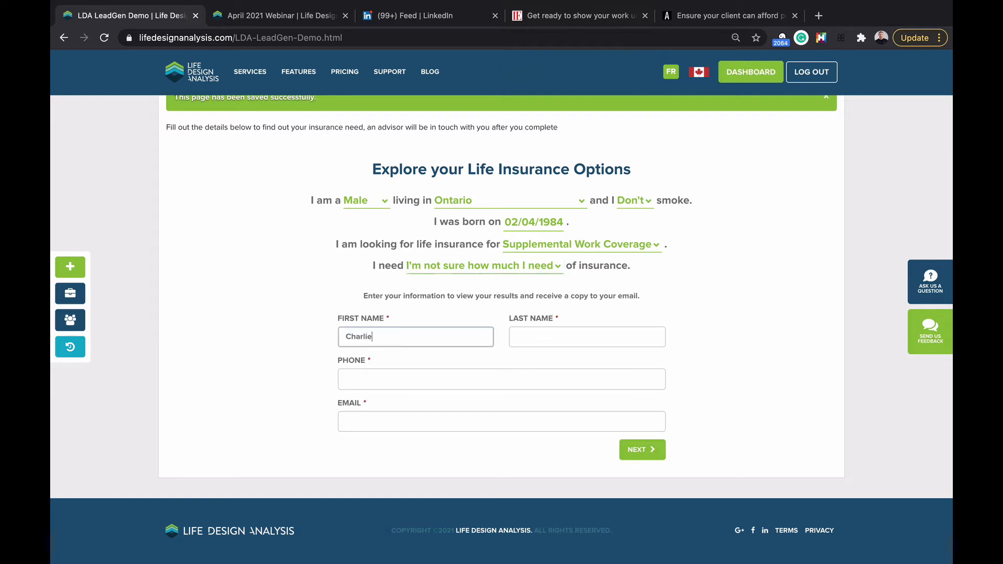
{"action": "left_click", "coordinate": [570, 327]}
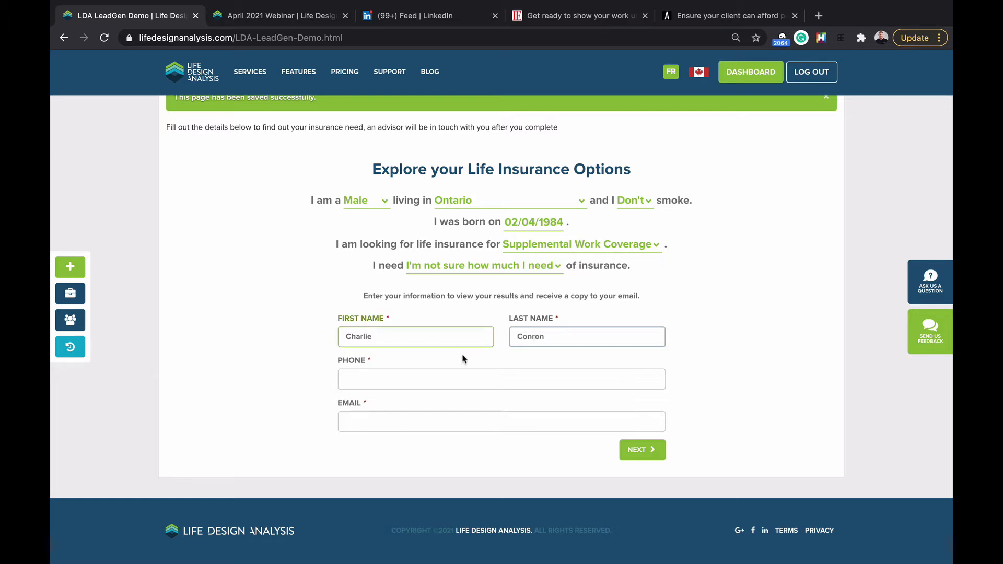
{"action": "left_click", "coordinate": [424, 378]}
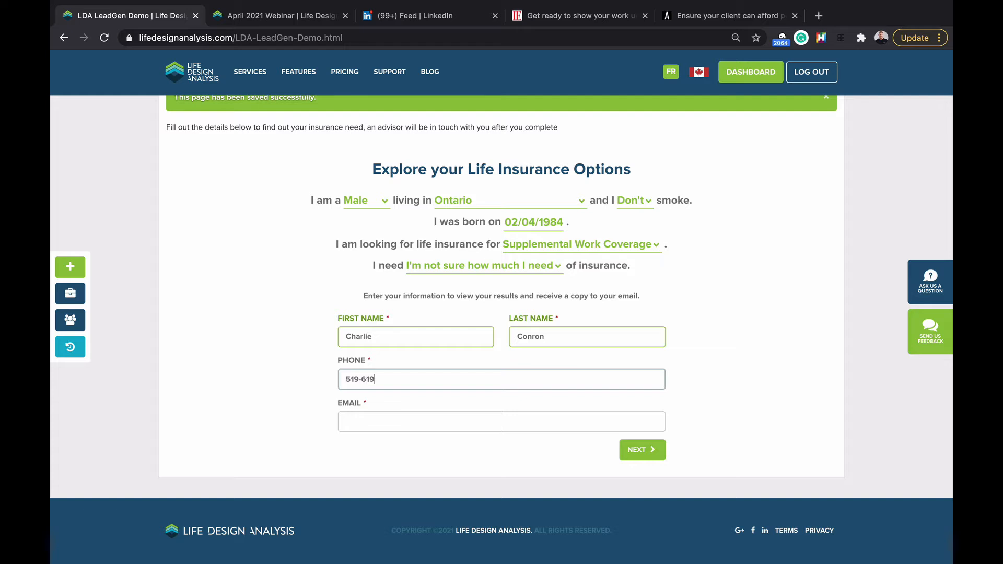
{"action": "left_click", "coordinate": [416, 423]}
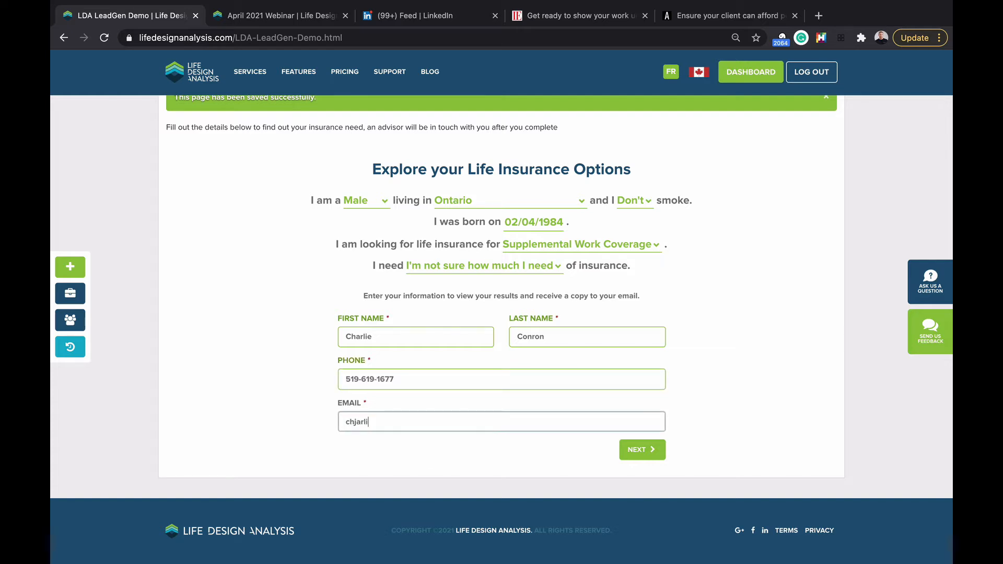
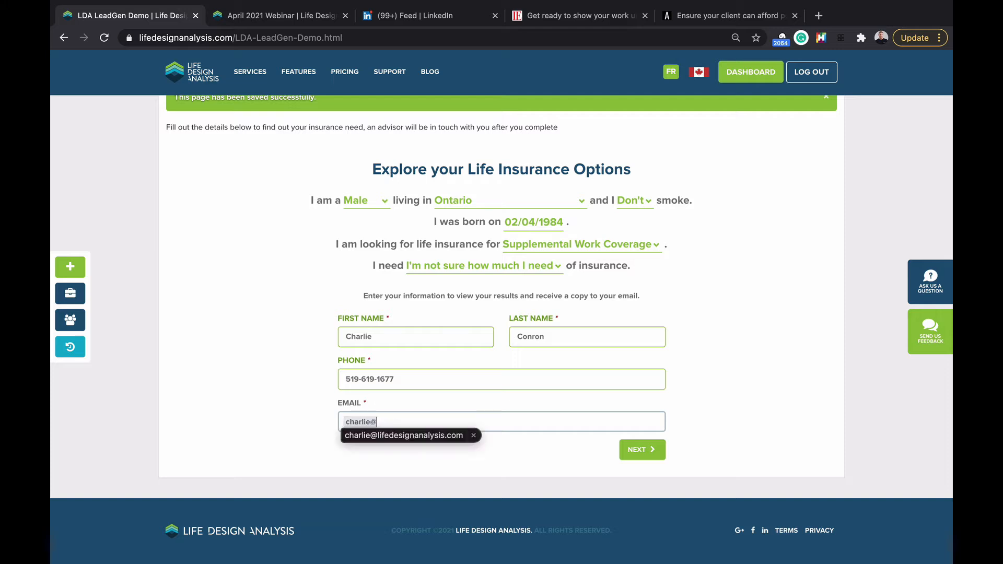
{"action": "left_click", "coordinate": [430, 435]}
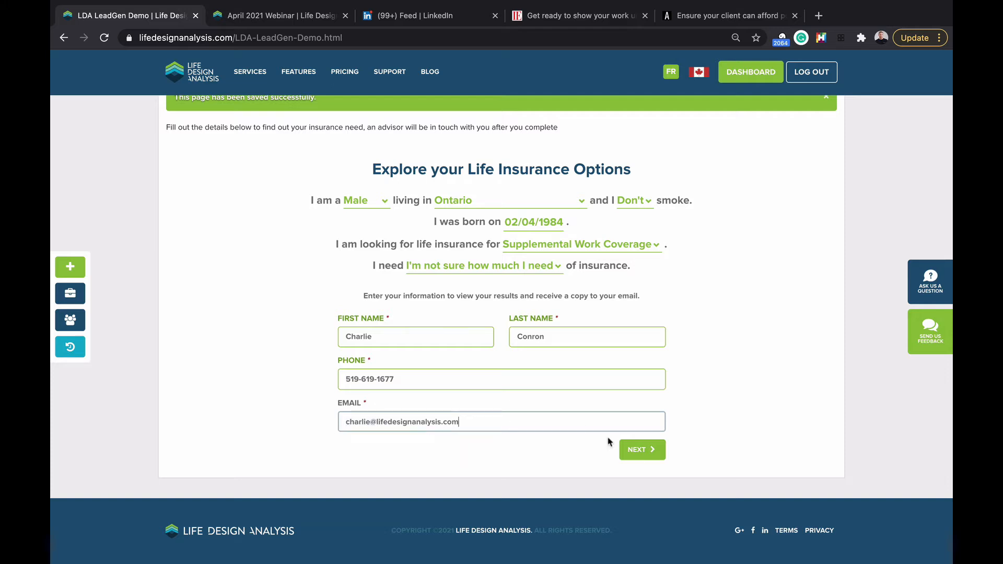
{"action": "left_click", "coordinate": [643, 450]}
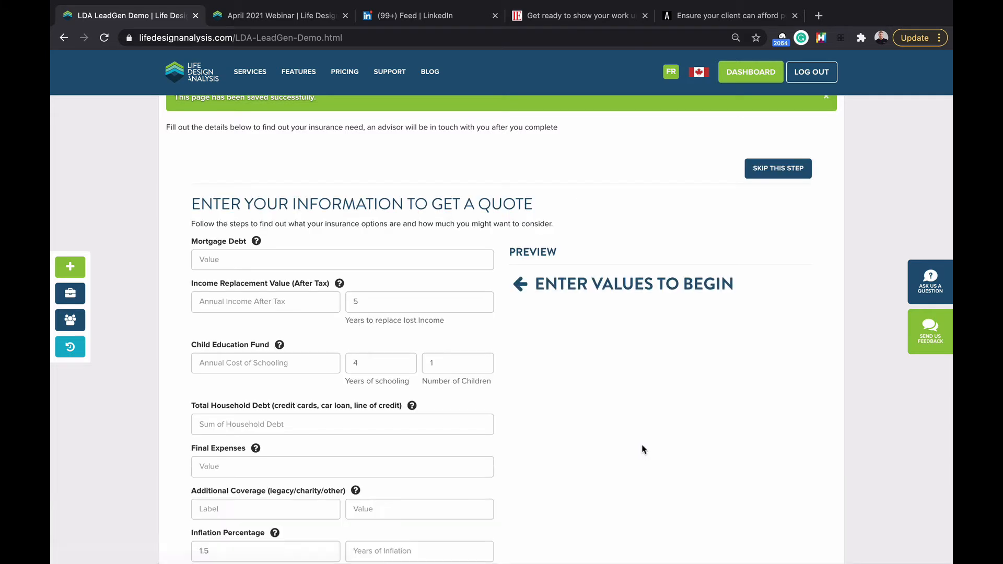
Step: Enter $500,000 mortgage debt, $60,000 annual income, $20,000 schooling cost and 2 children
{"action": "scroll", "coordinate": [359, 344], "scroll_direction": "down", "scroll_amount": 1}
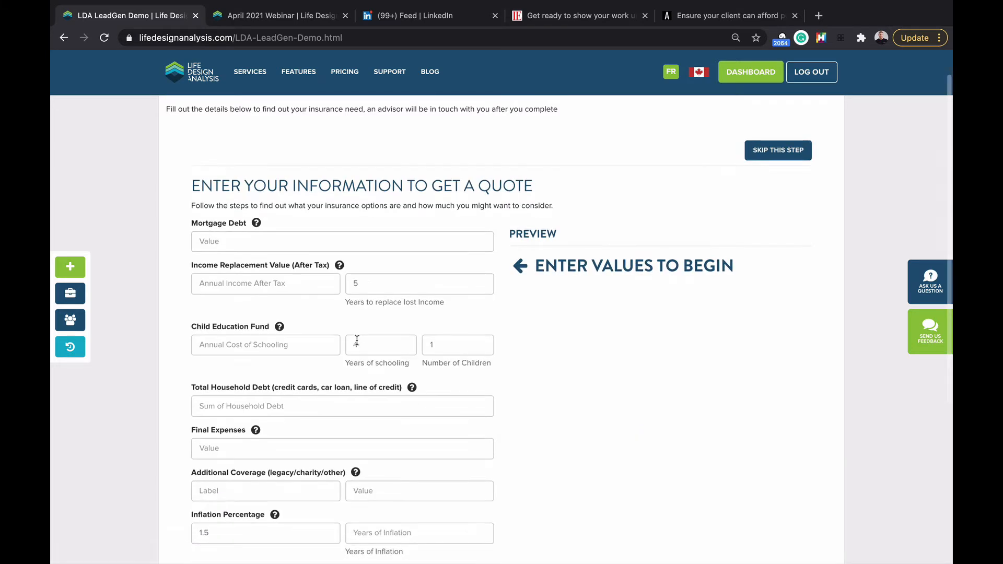
{"action": "scroll", "coordinate": [345, 279], "scroll_direction": "down", "scroll_amount": 1}
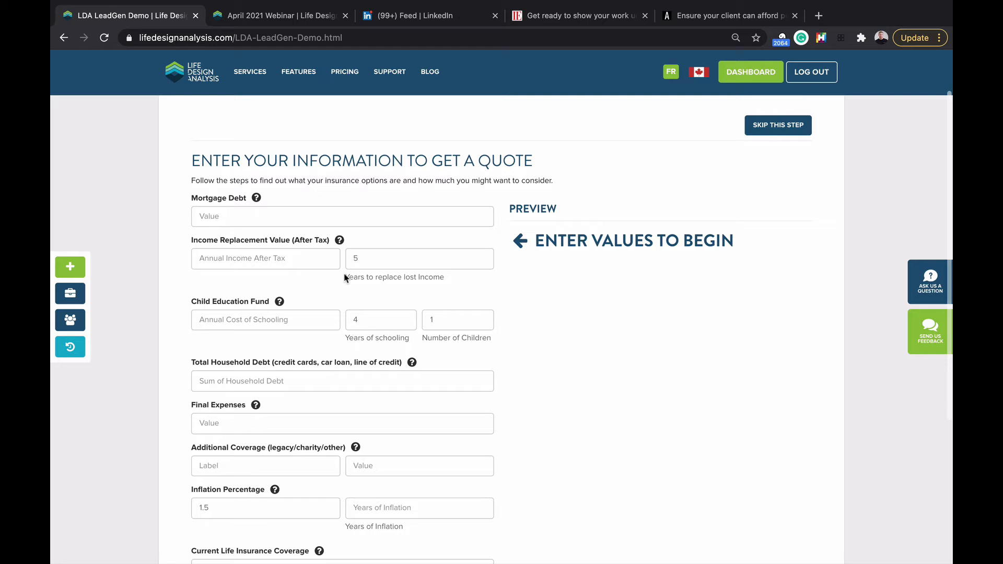
{"action": "scroll", "coordinate": [365, 216], "scroll_direction": "down", "scroll_amount": 1}
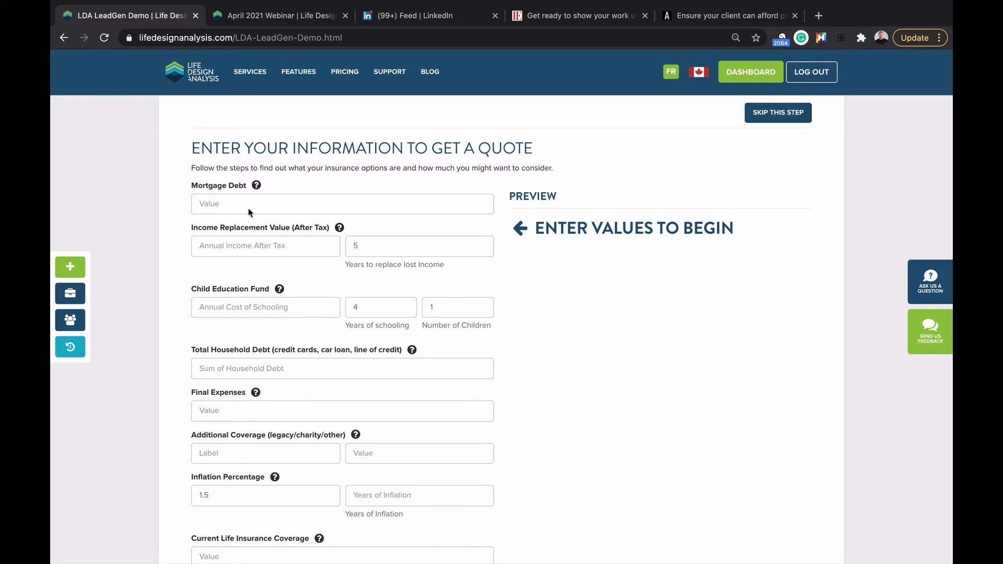
{"action": "mouse_move", "coordinate": [258, 187]}
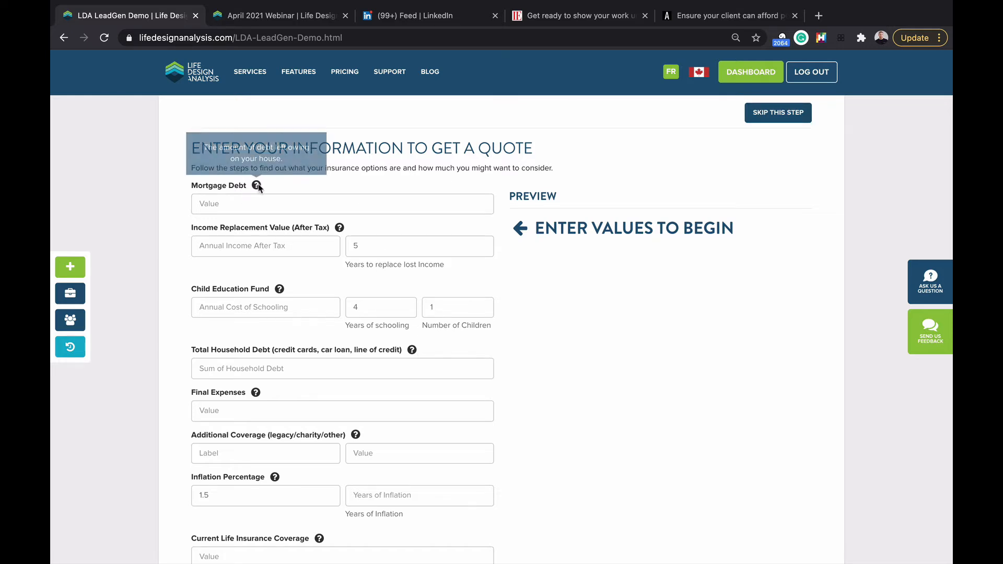
{"action": "left_click", "coordinate": [226, 207]}
{"action": "type", "text": "500000"}
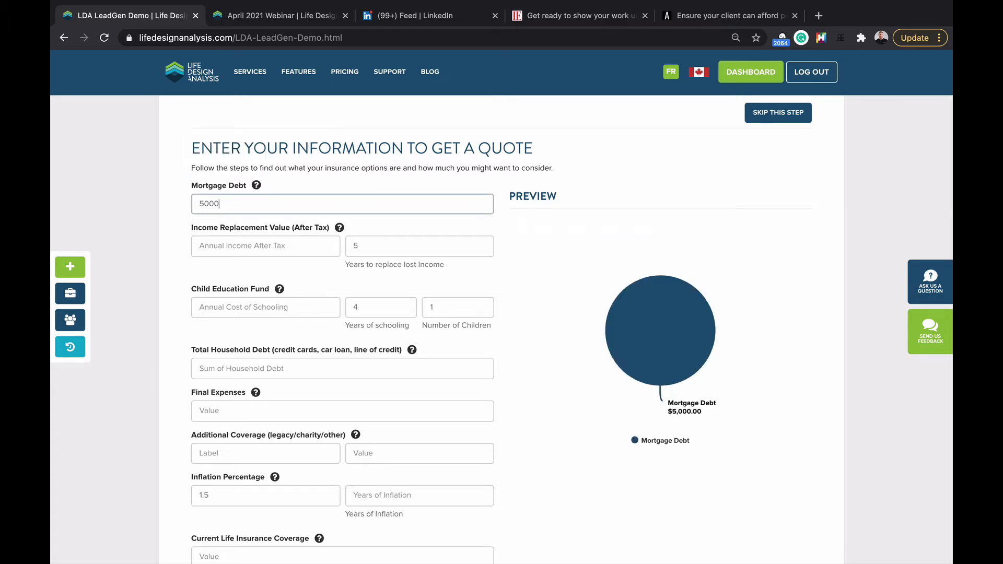
{"action": "left_click", "coordinate": [205, 244]}
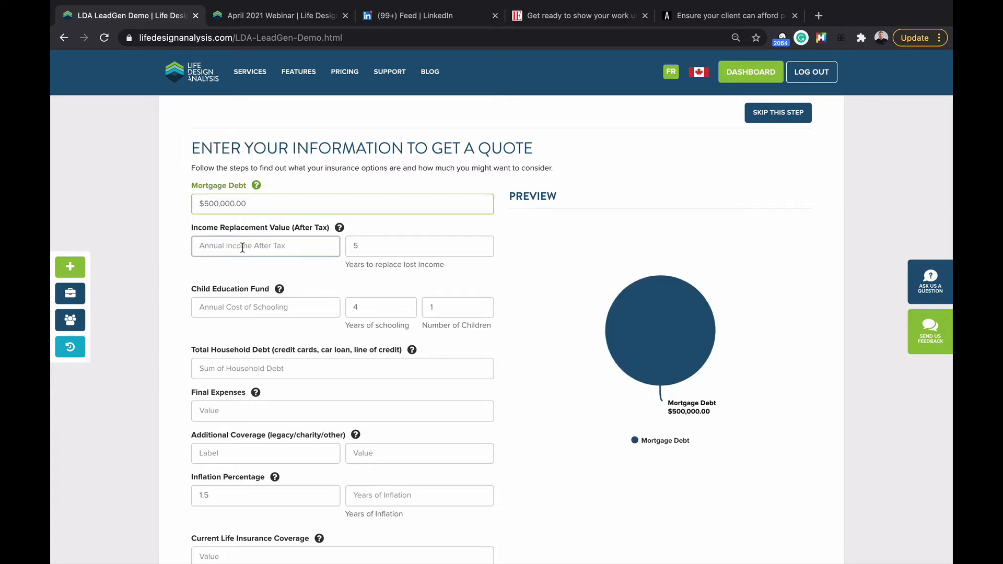
{"action": "type", "text": "60000"}
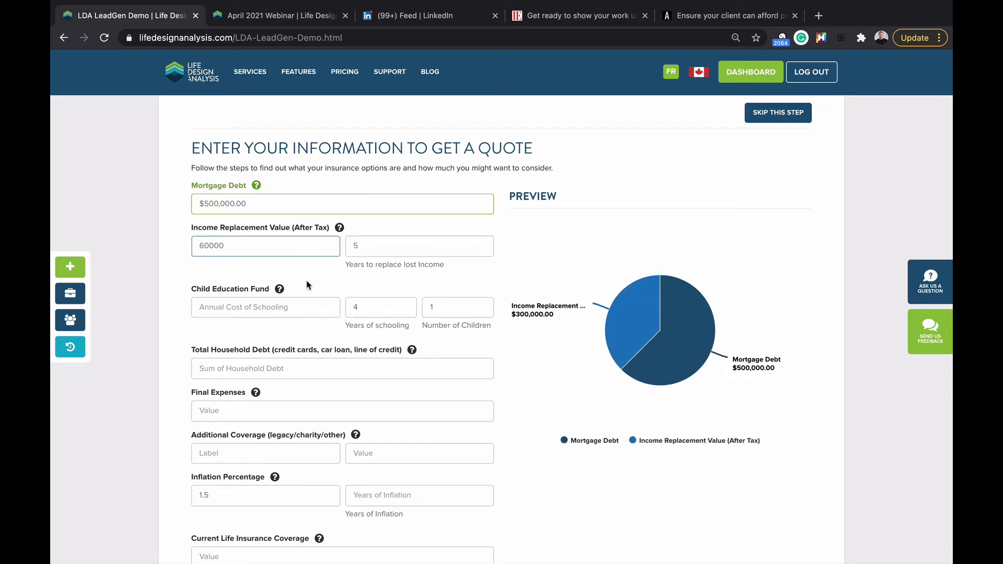
{"action": "left_click", "coordinate": [263, 307]}
{"action": "type", "text": "20000"}
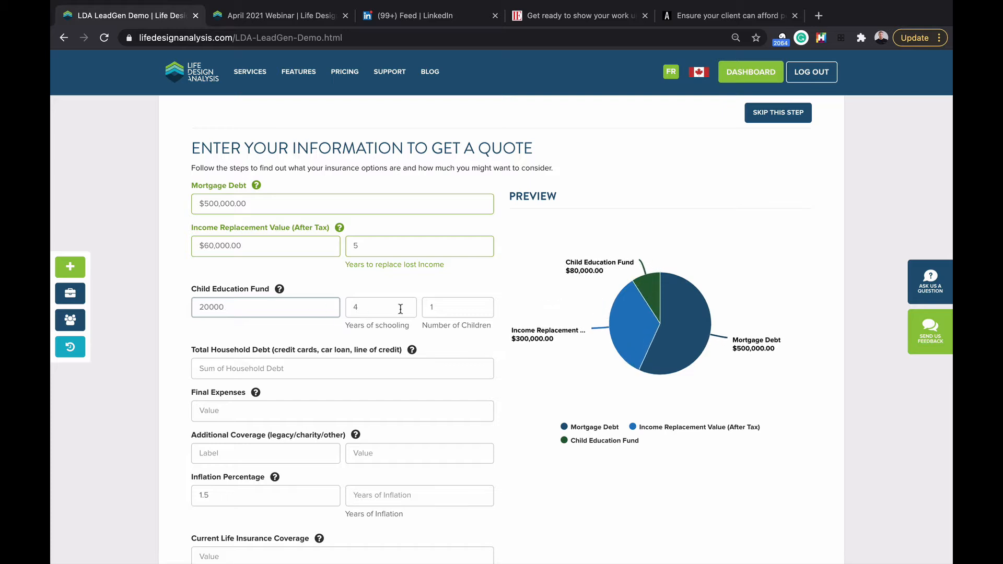
{"action": "left_click", "coordinate": [439, 307]}
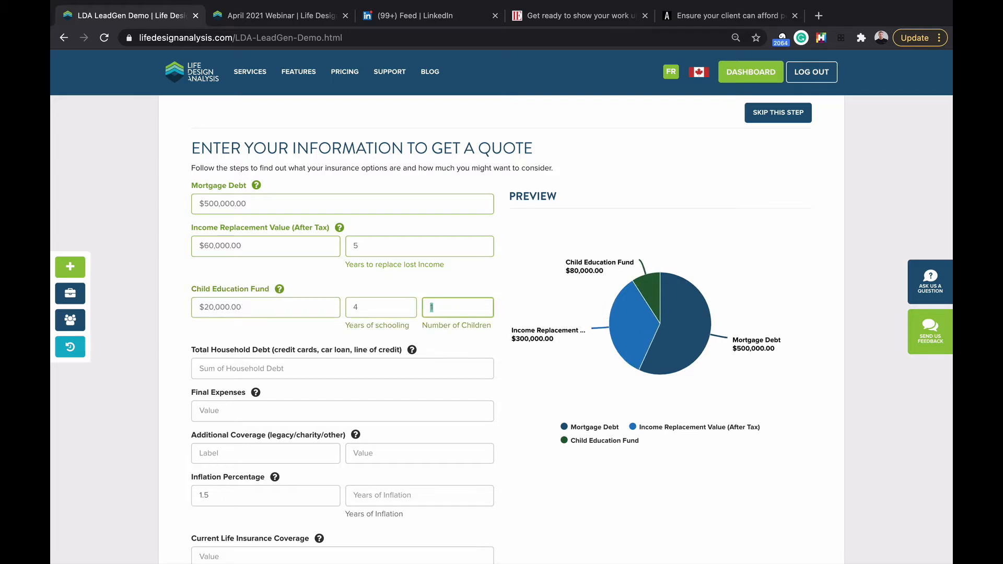
{"action": "type", "text": "2"}
{"action": "mouse_move", "coordinate": [281, 293]}
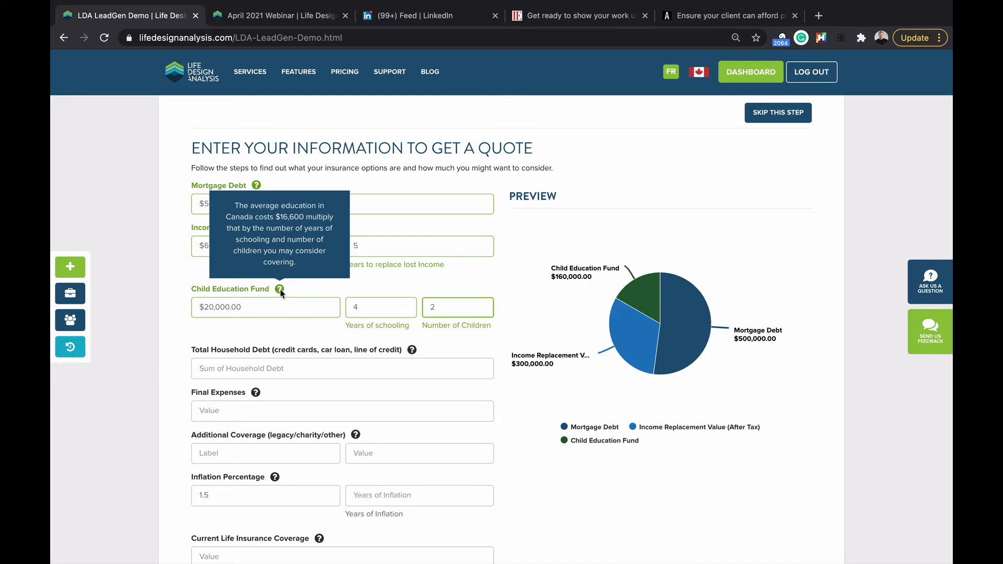
Step: Enter 3000+5000 as total household debt and 15000 as final expenses
{"action": "scroll", "coordinate": [281, 293], "scroll_direction": "down", "scroll_amount": 1}
{"action": "left_click", "coordinate": [364, 308]}
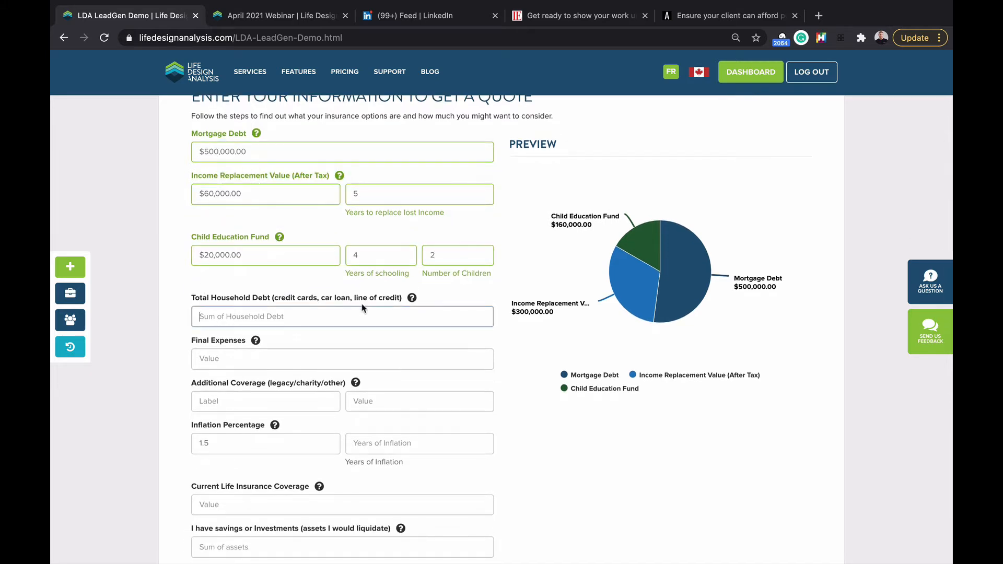
{"action": "mouse_move", "coordinate": [411, 302]}
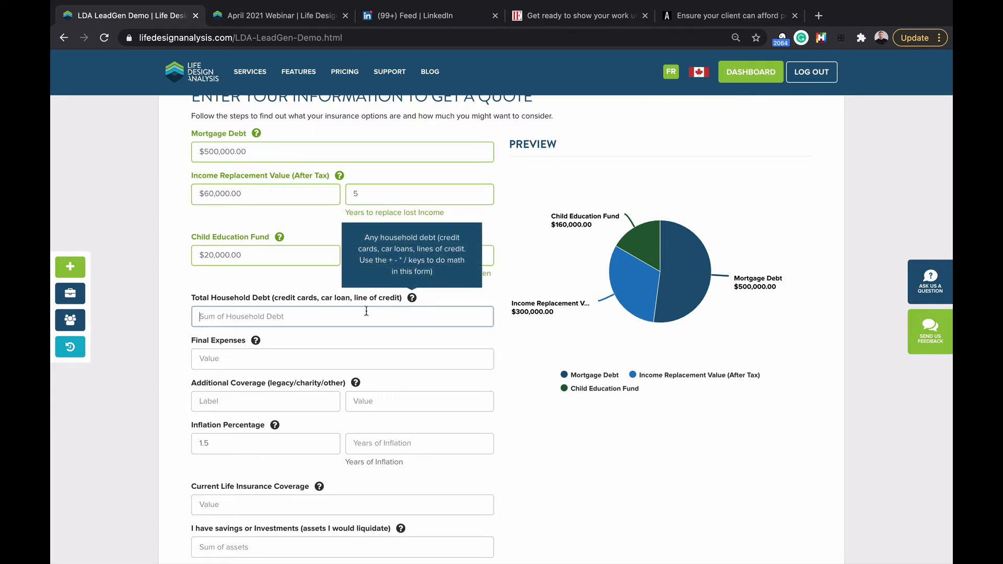
{"action": "type", "text": "3000"}
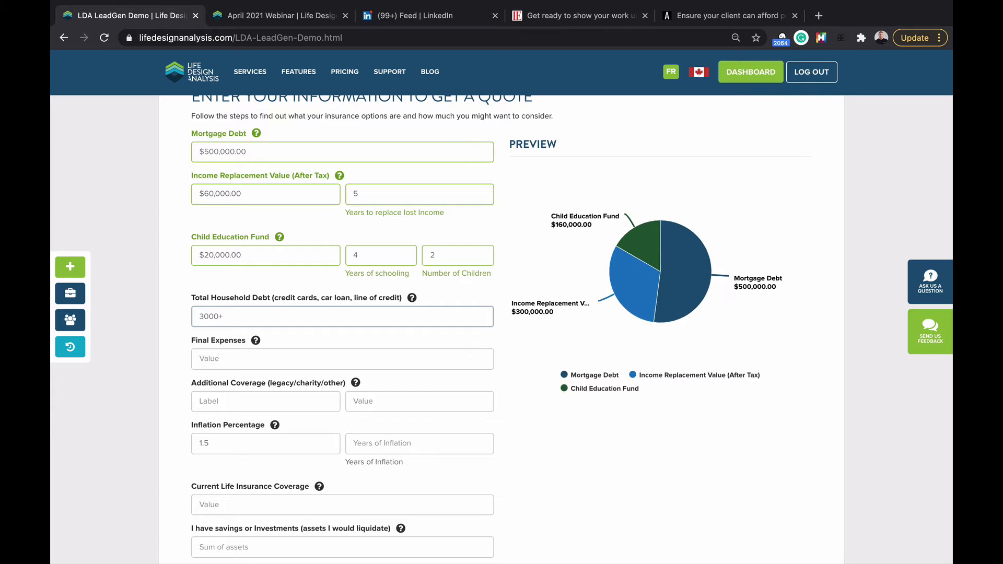
{"action": "type", "text": "+5000"}
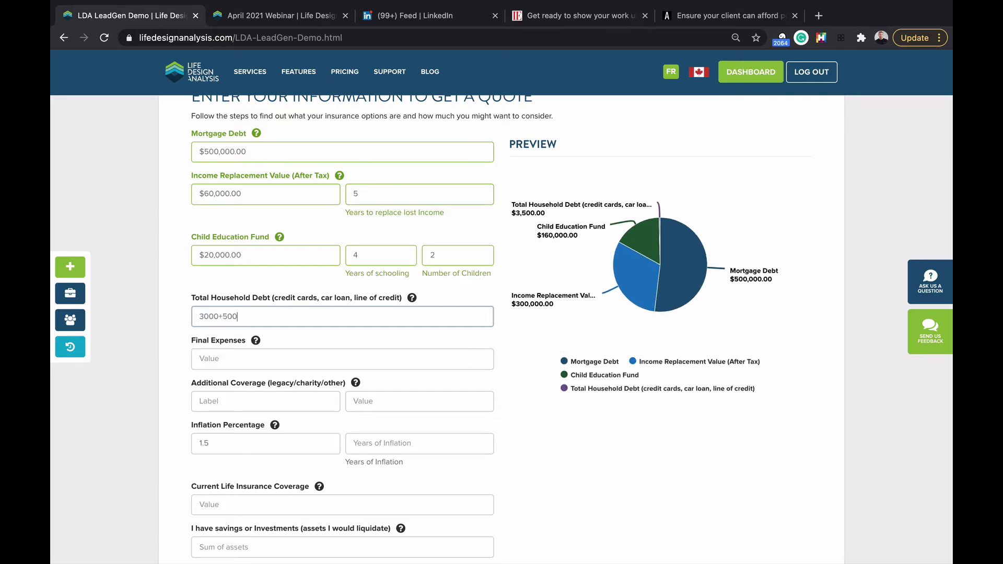
{"action": "left_click", "coordinate": [305, 357]}
{"action": "mouse_move", "coordinate": [255, 341]}
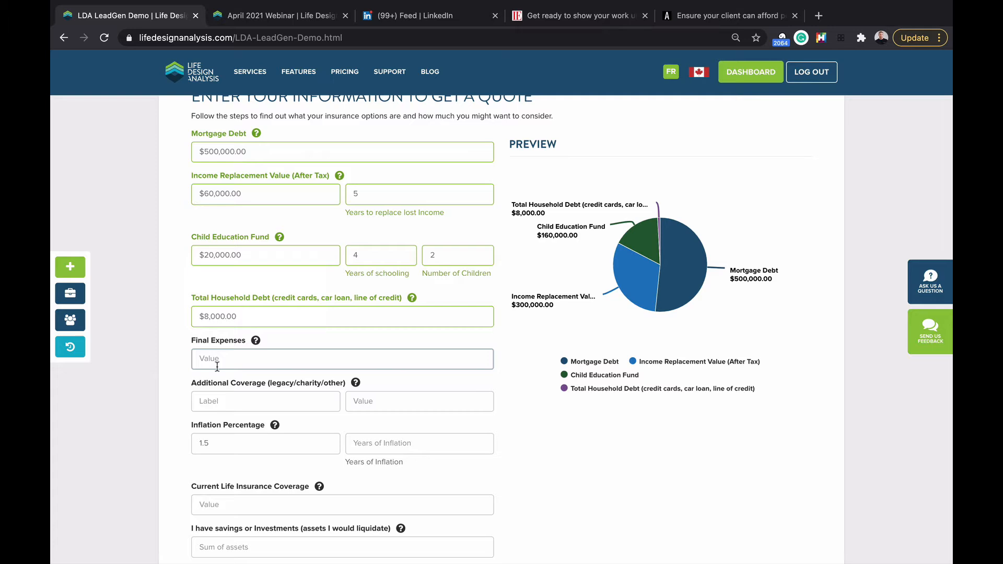
{"action": "type", "text": "15000"}
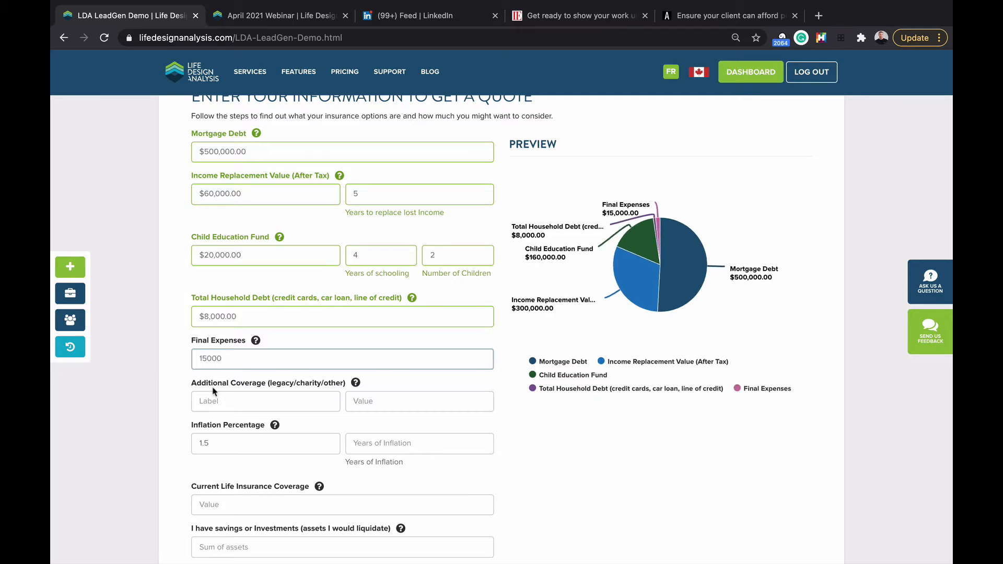
Step: Add a Charitable Gift of $100,000 under Additional Coverage
{"action": "left_click", "coordinate": [215, 398]}
{"action": "scroll", "coordinate": [285, 395], "scroll_direction": "down", "scroll_amount": 1}
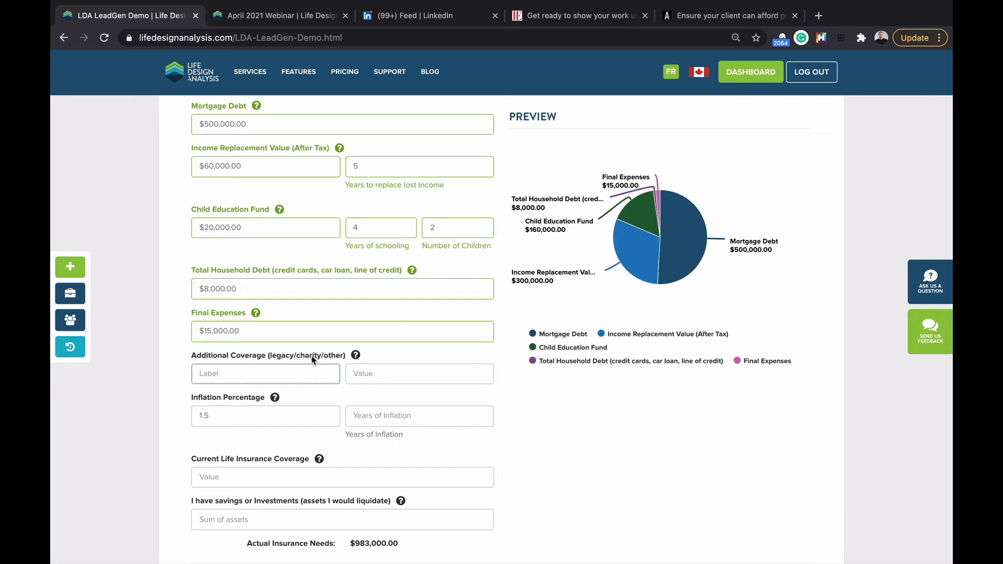
{"action": "type", "text": "Charitable Gift"}
{"action": "left_click", "coordinate": [365, 368]}
{"action": "type", "text": "100000"}
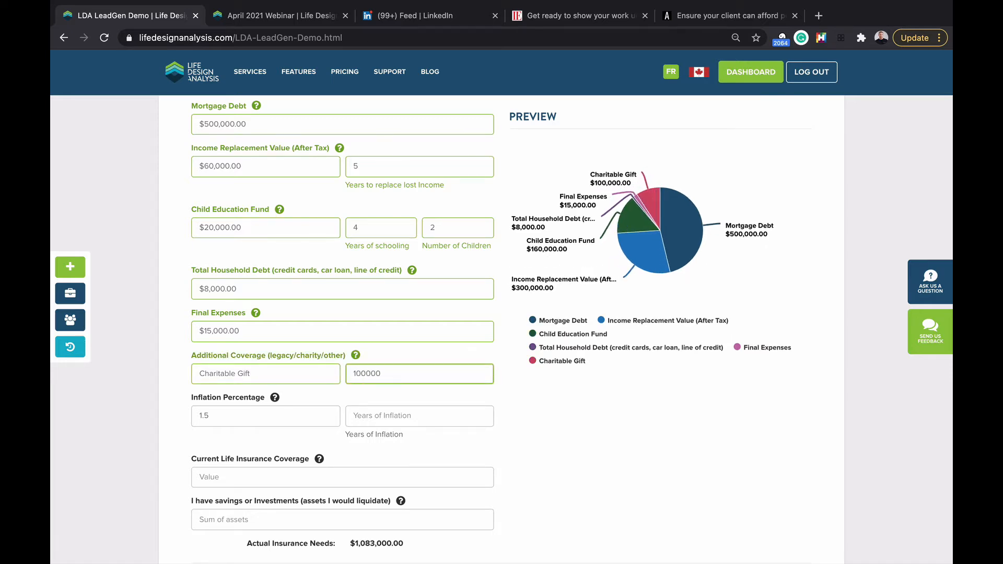
{"action": "left_click", "coordinate": [407, 392]}
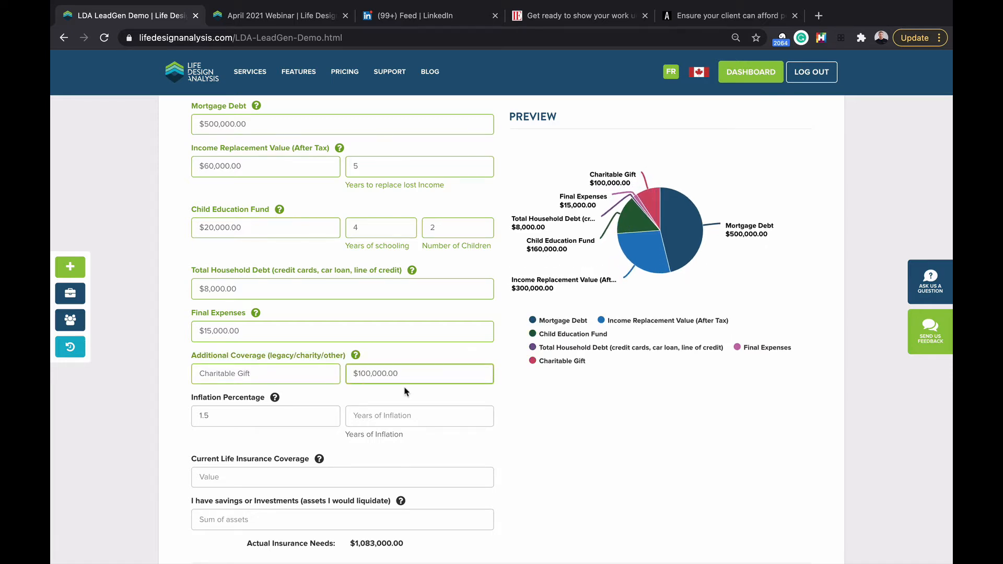
Step: Set Current Life Insurance Coverage to 0, replacing the trial 1,000,000 value
{"action": "scroll", "coordinate": [346, 392], "scroll_direction": "down", "scroll_amount": 3}
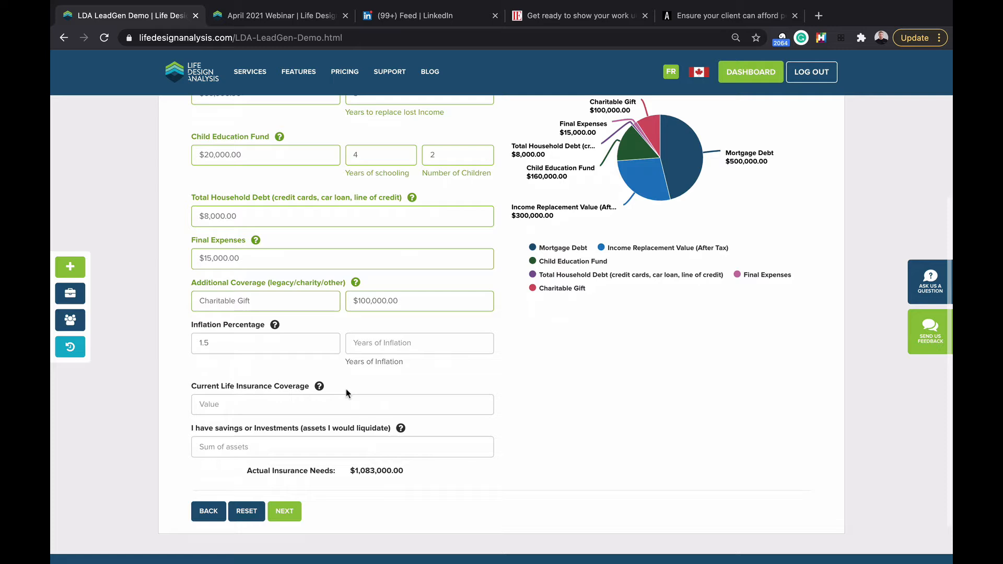
{"action": "left_click", "coordinate": [246, 404]}
{"action": "type", "text": "1,000,00"}
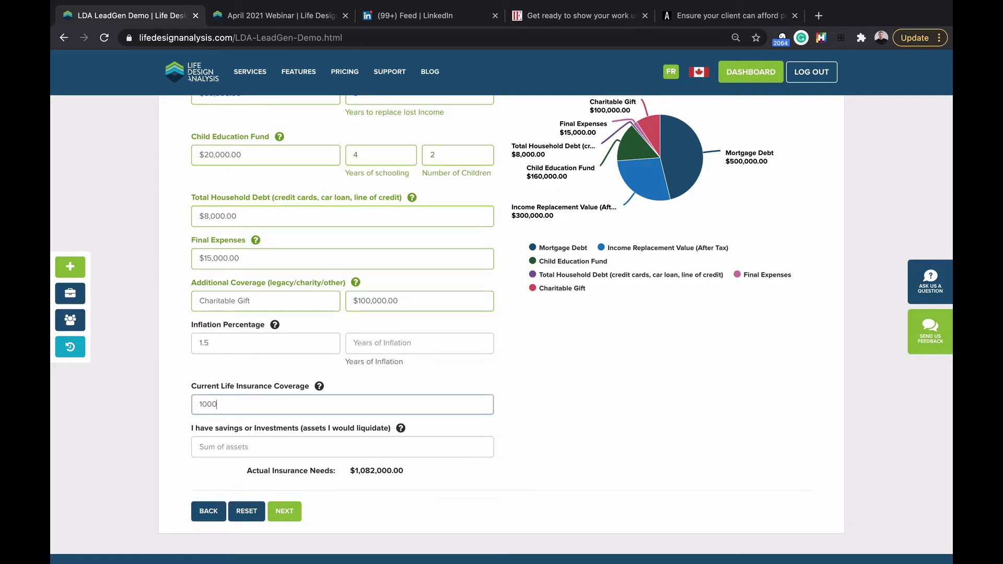
{"action": "type", "text": "0"}
{"action": "left_click", "coordinate": [157, 409]}
{"action": "triple_click", "coordinate": [239, 406]}
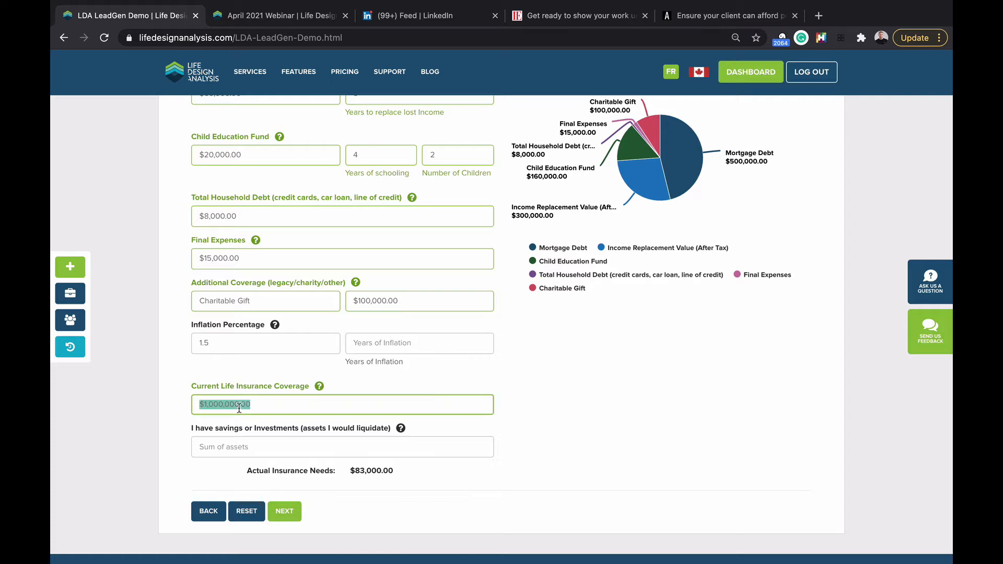
{"action": "key", "text": "BackSpace"}
{"action": "type", "text": "1000"}
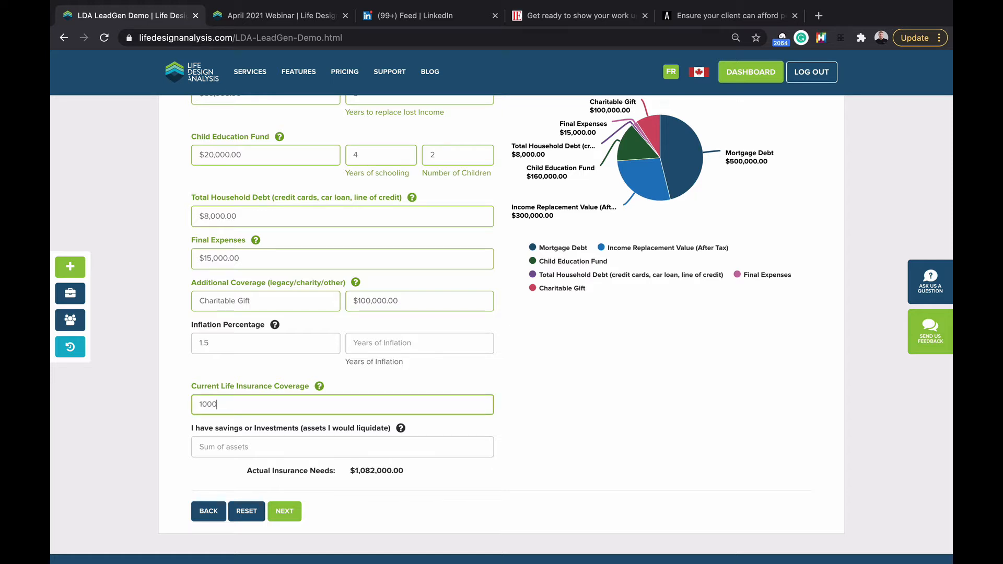
{"action": "key", "text": "BackSpace"}
{"action": "key", "text": "BackSpace"}
{"action": "key", "text": "BackSpace"}
{"action": "type", "text": "0"}
Step: Enter 83000 in the savings and investments field, bringing Actual Insurance Needs to $1,000,000
{"action": "left_click", "coordinate": [237, 434]}
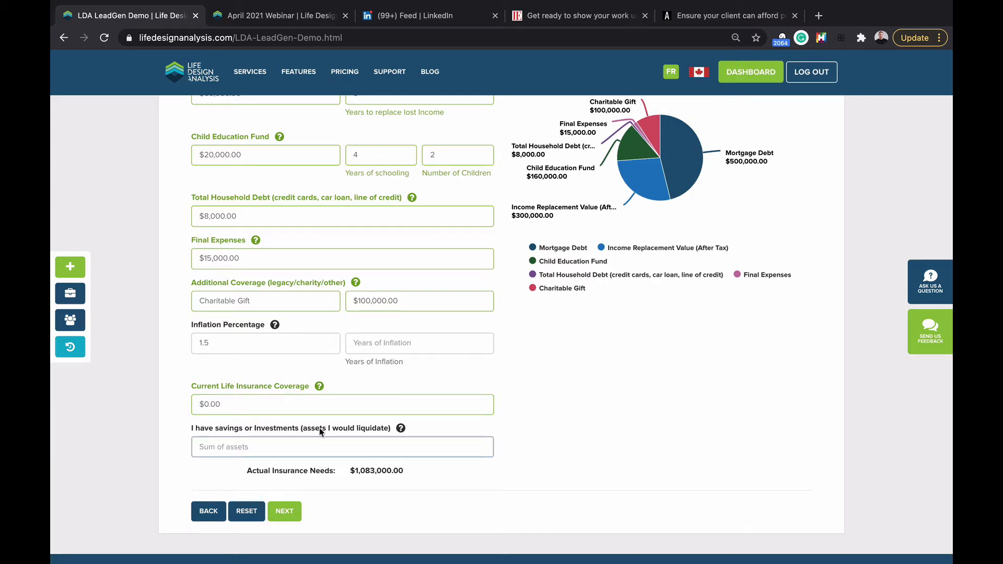
{"action": "mouse_move", "coordinate": [403, 430]}
{"action": "type", "text": "83000"}
{"action": "left_click", "coordinate": [326, 497]}
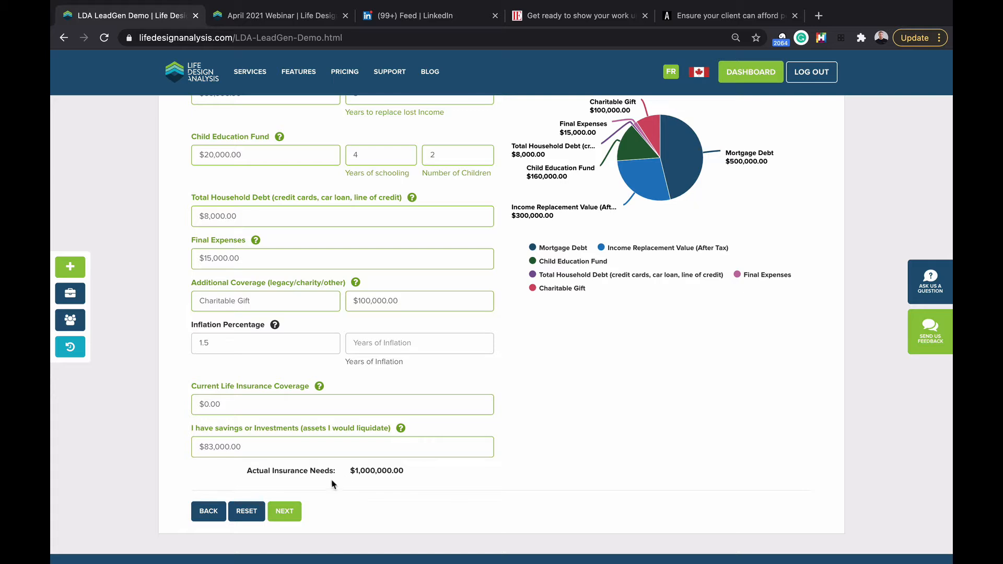
{"action": "scroll", "coordinate": [347, 353], "scroll_direction": "down", "scroll_amount": 1}
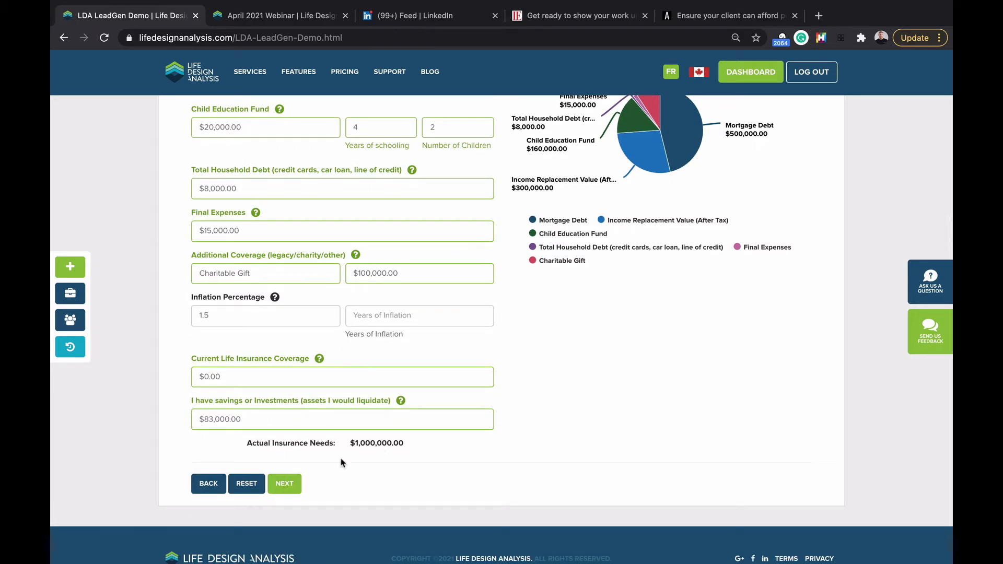
Step: Submit the needs analysis with NEXT, then open the generated report via VIEW REPORT
{"action": "left_click", "coordinate": [291, 482]}
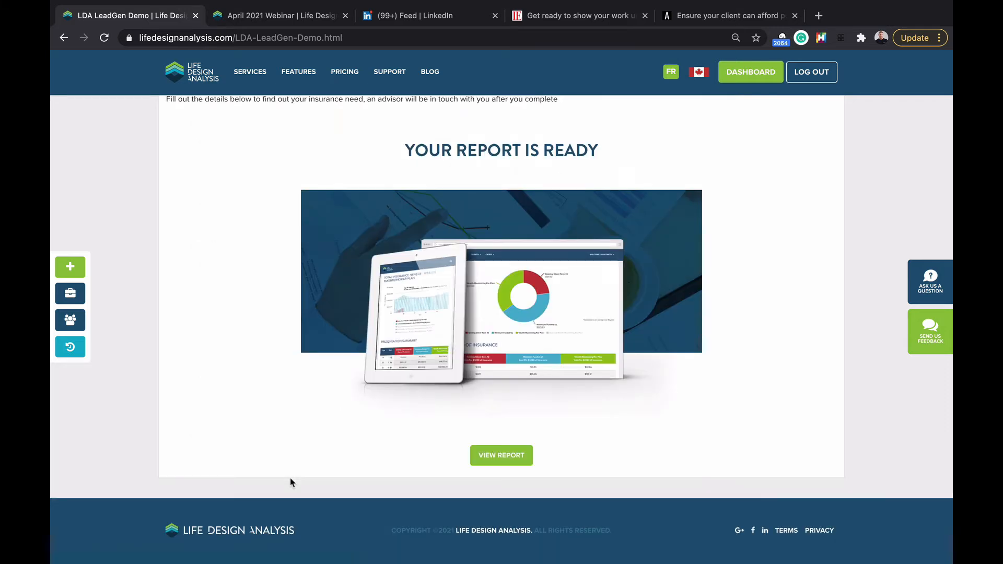
{"action": "scroll", "coordinate": [292, 482], "scroll_direction": "up", "scroll_amount": 1}
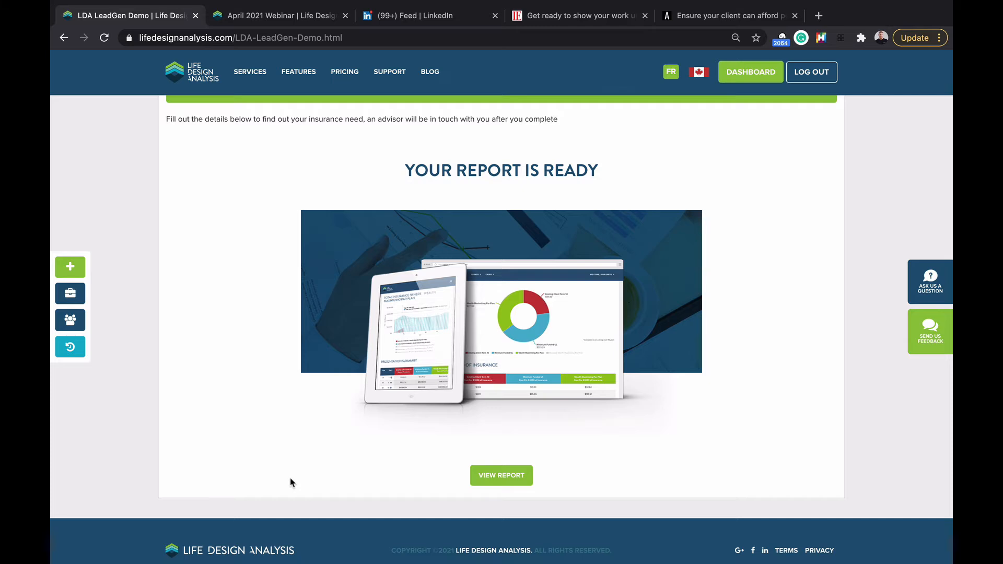
{"action": "left_click", "coordinate": [498, 476]}
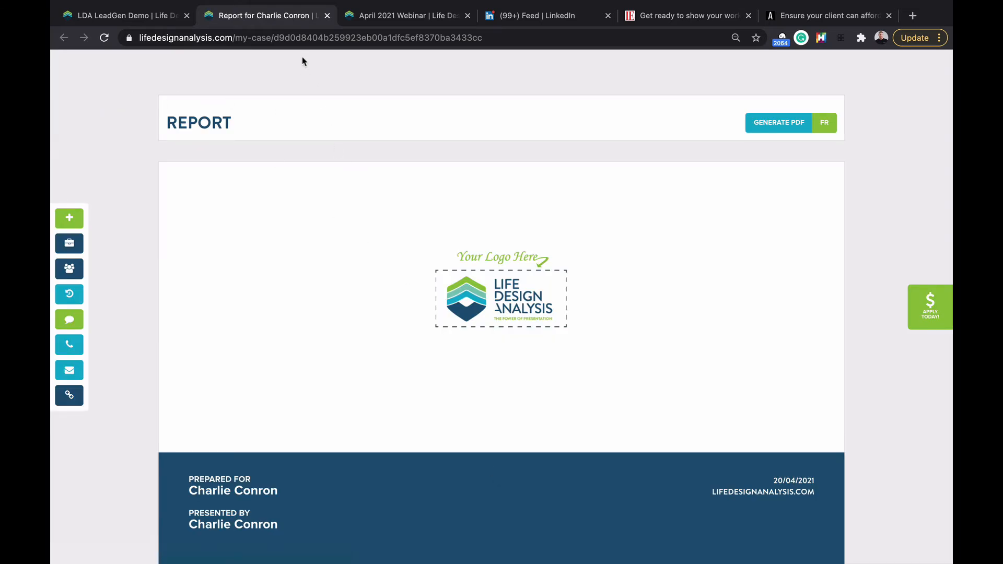
Step: Scroll past the cover, Disclaimer and Mission Statement to the Needs Analysis - Personal page
{"action": "scroll", "coordinate": [352, 105], "scroll_direction": "down", "scroll_amount": 1}
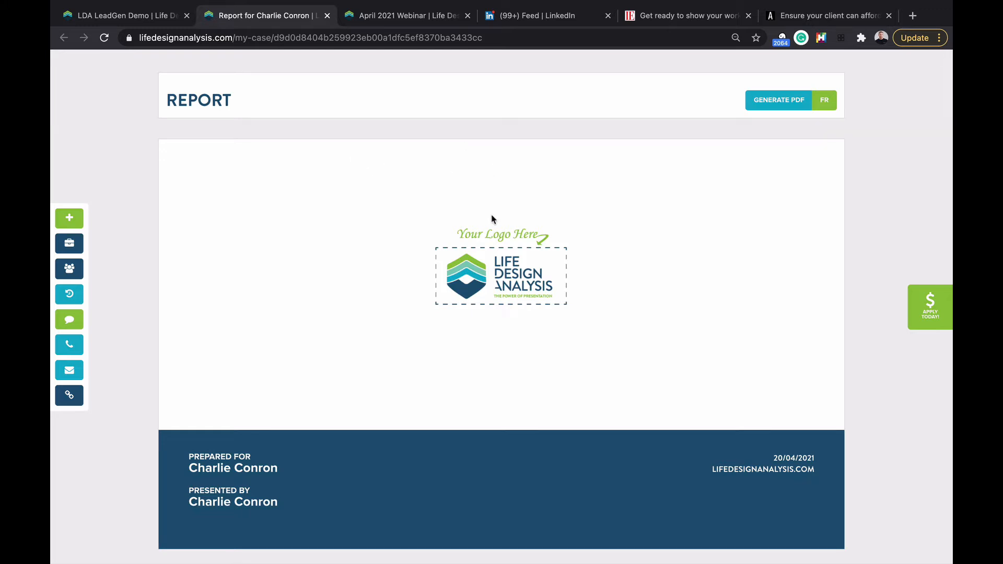
{"action": "scroll", "coordinate": [491, 219], "scroll_direction": "down", "scroll_amount": 1}
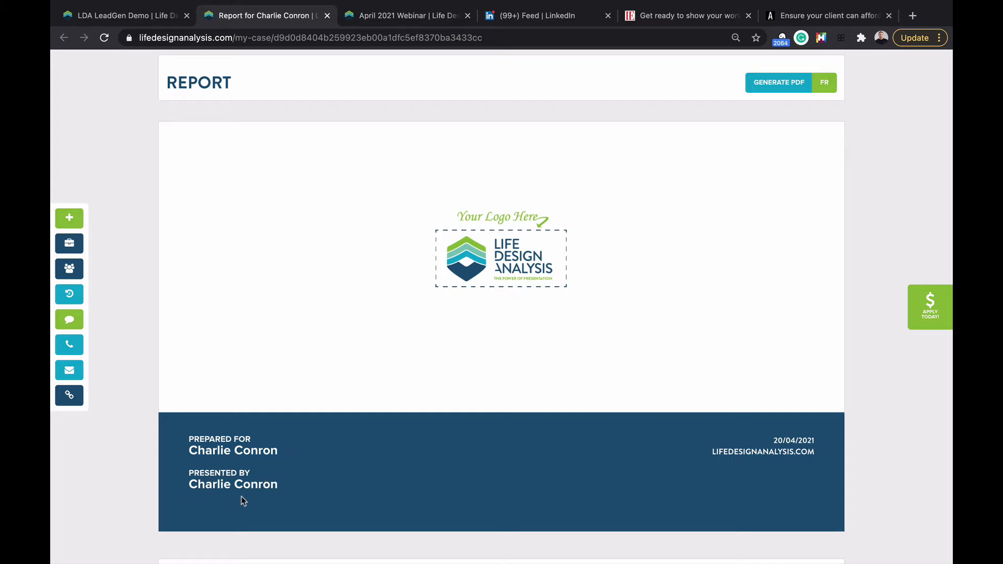
{"action": "scroll", "coordinate": [268, 486], "scroll_direction": "down", "scroll_amount": 8}
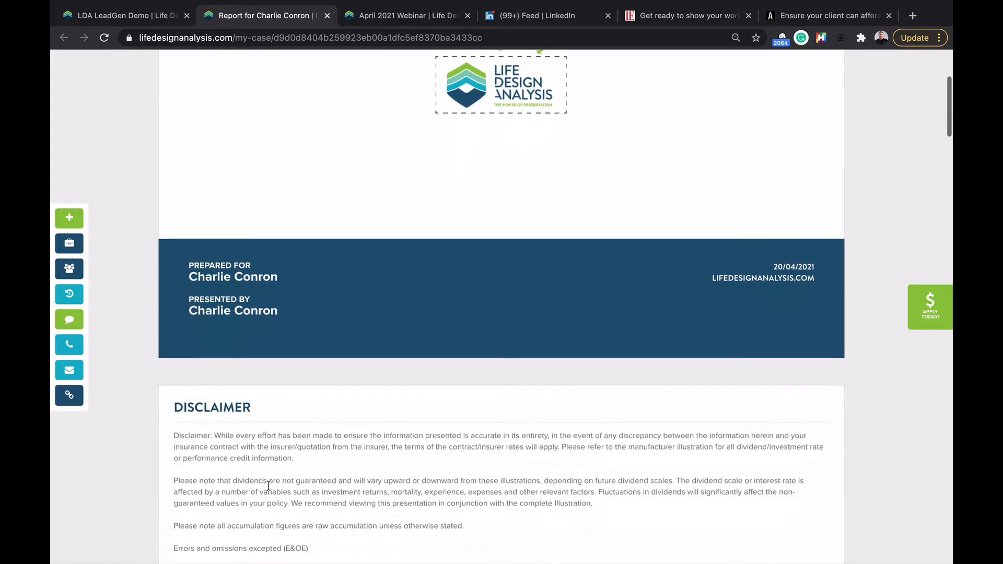
{"action": "scroll", "coordinate": [269, 490], "scroll_direction": "down", "scroll_amount": 8}
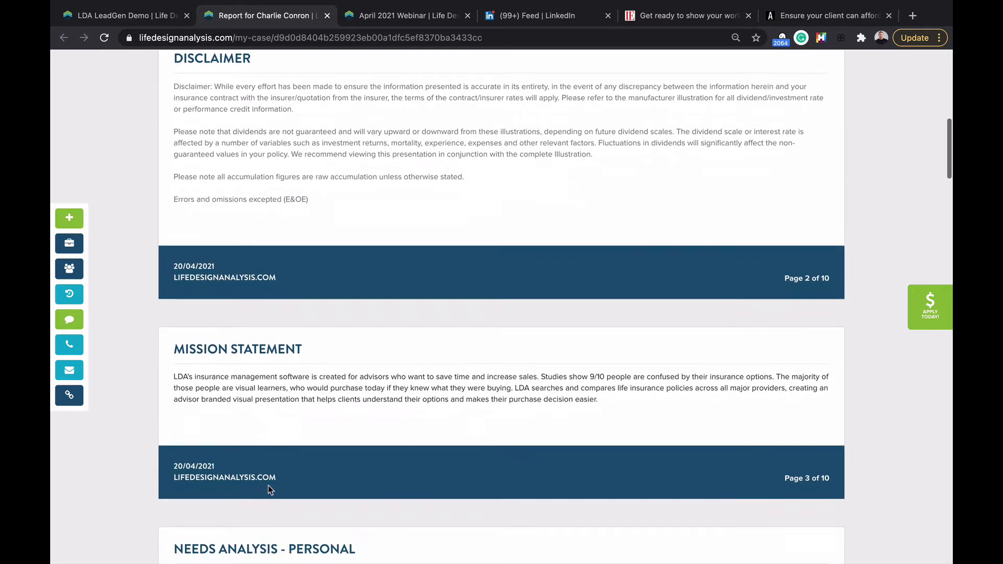
{"action": "scroll", "coordinate": [269, 490], "scroll_direction": "down", "scroll_amount": 1}
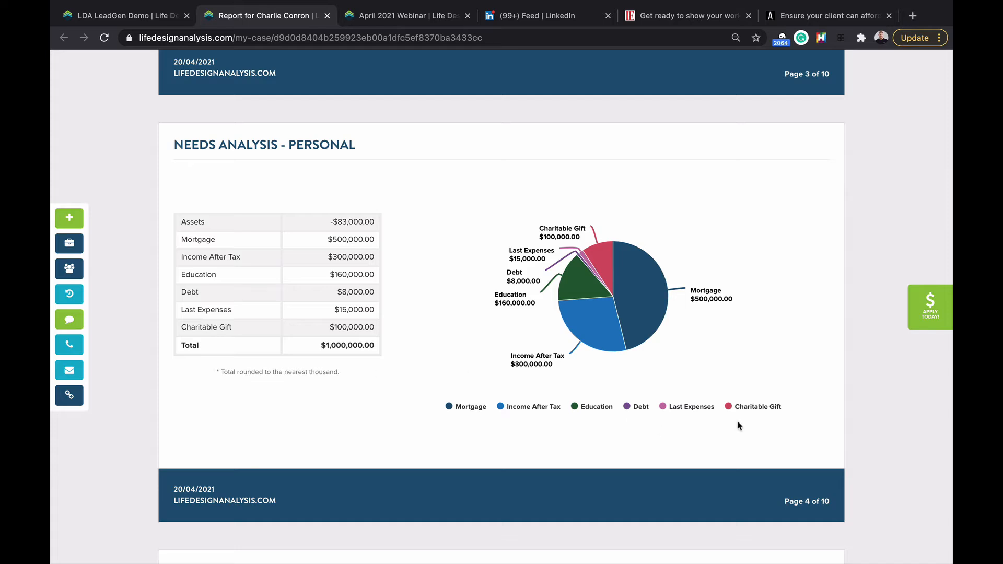
Step: Hide the Charitable Gift, Mortgage and Debt slices from the needs chart
{"action": "left_click", "coordinate": [771, 412]}
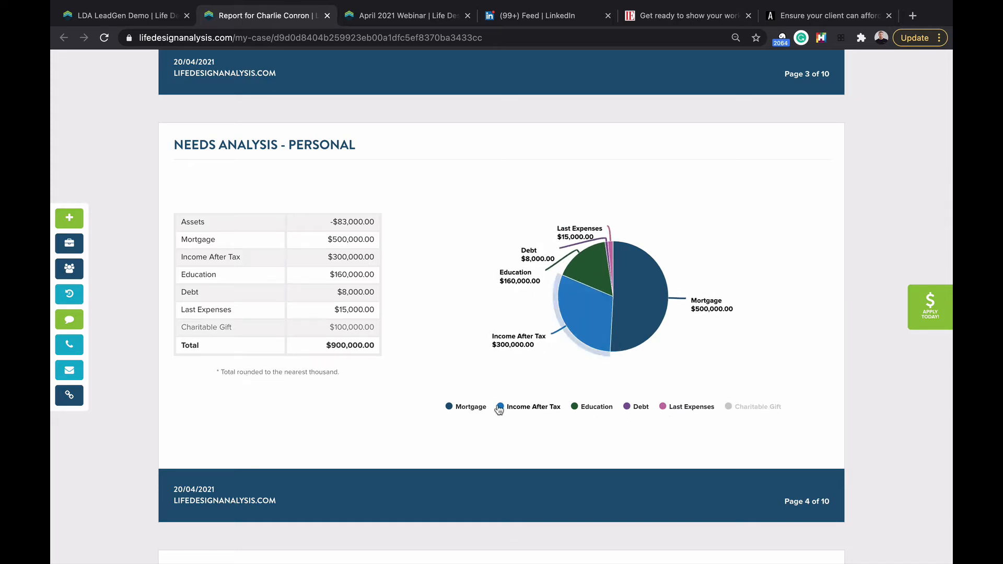
{"action": "left_click", "coordinate": [471, 407]}
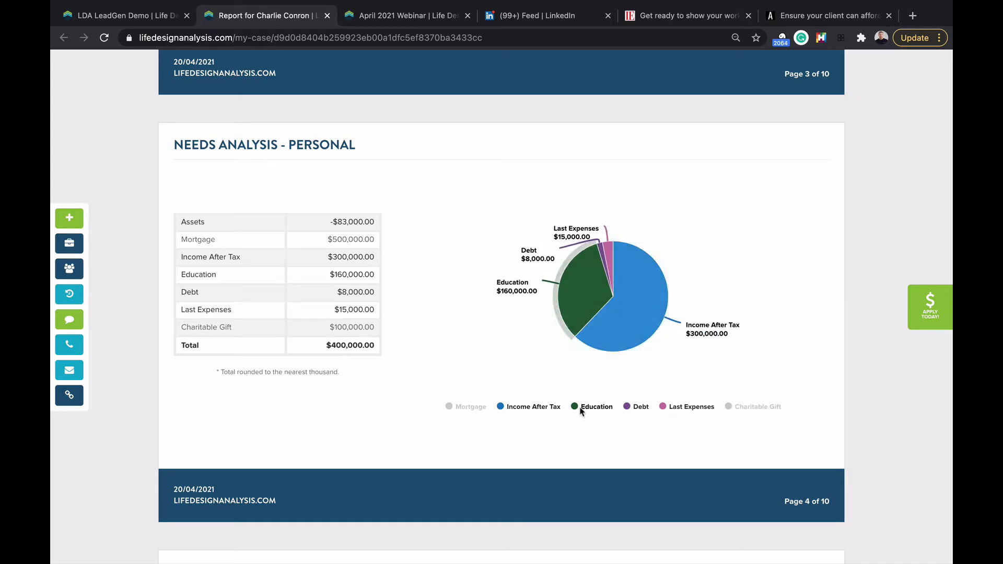
{"action": "left_click", "coordinate": [642, 407]}
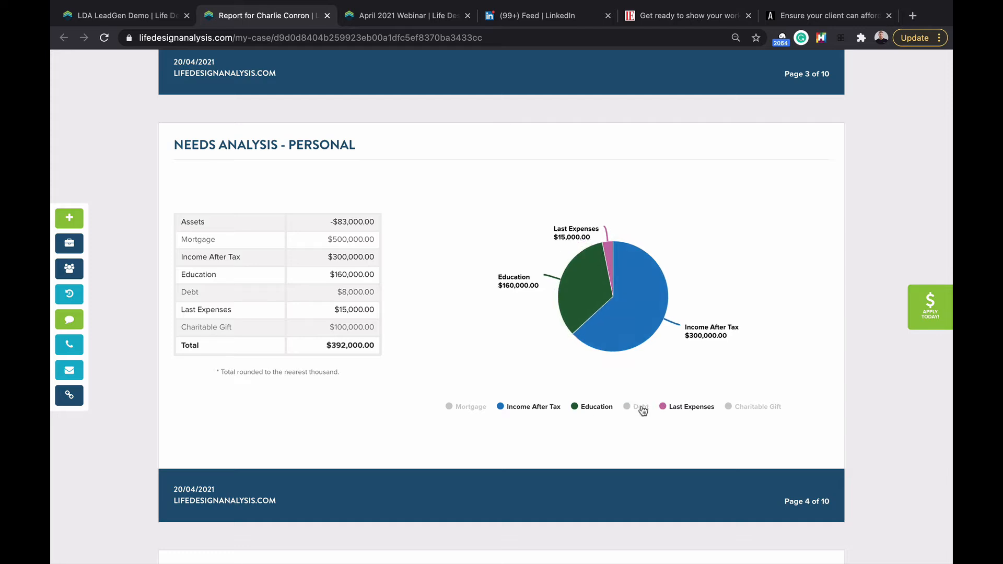
Step: Scroll to the Premium Schedule showing three BMO $1,000,000 policies at $490, $760 and $7,602.04
{"action": "scroll", "coordinate": [600, 340], "scroll_direction": "down", "scroll_amount": 6}
{"action": "scroll", "coordinate": [573, 307], "scroll_direction": "down", "scroll_amount": 3}
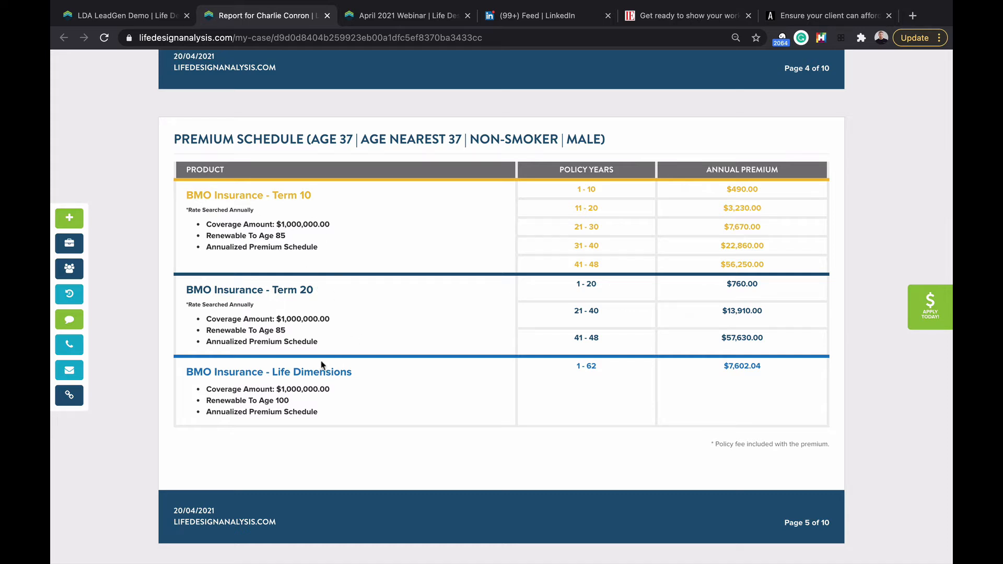
{"action": "scroll", "coordinate": [453, 348], "scroll_direction": "down", "scroll_amount": 7}
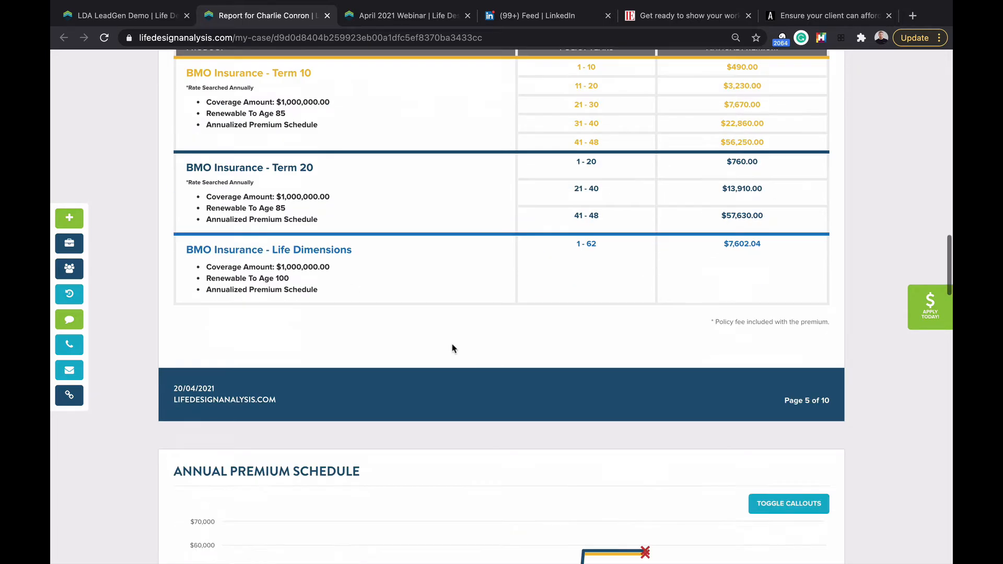
{"action": "mouse_move", "coordinate": [273, 344]}
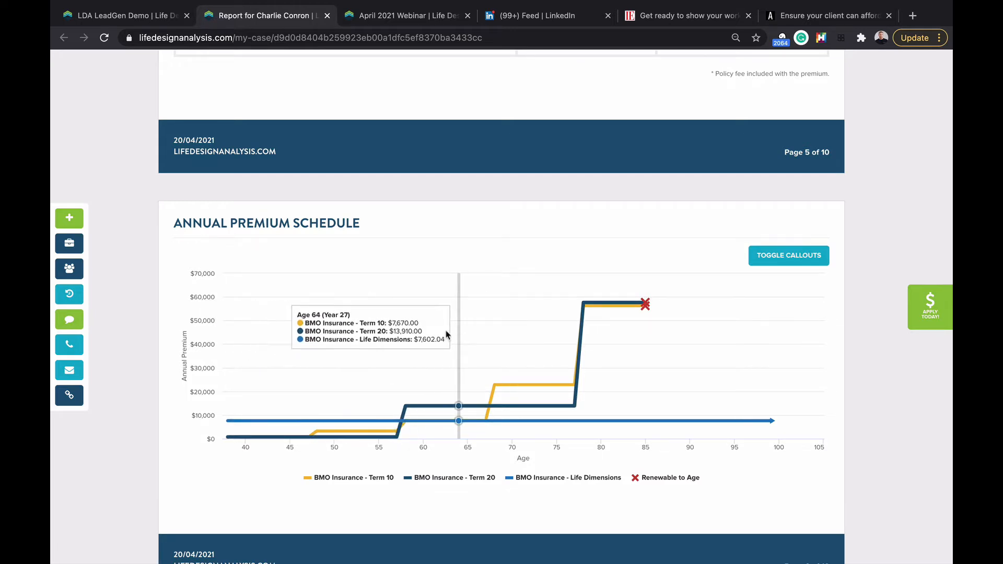
{"action": "scroll", "coordinate": [320, 339], "scroll_direction": "up", "scroll_amount": 3}
{"action": "scroll", "coordinate": [319, 337], "scroll_direction": "up", "scroll_amount": 4}
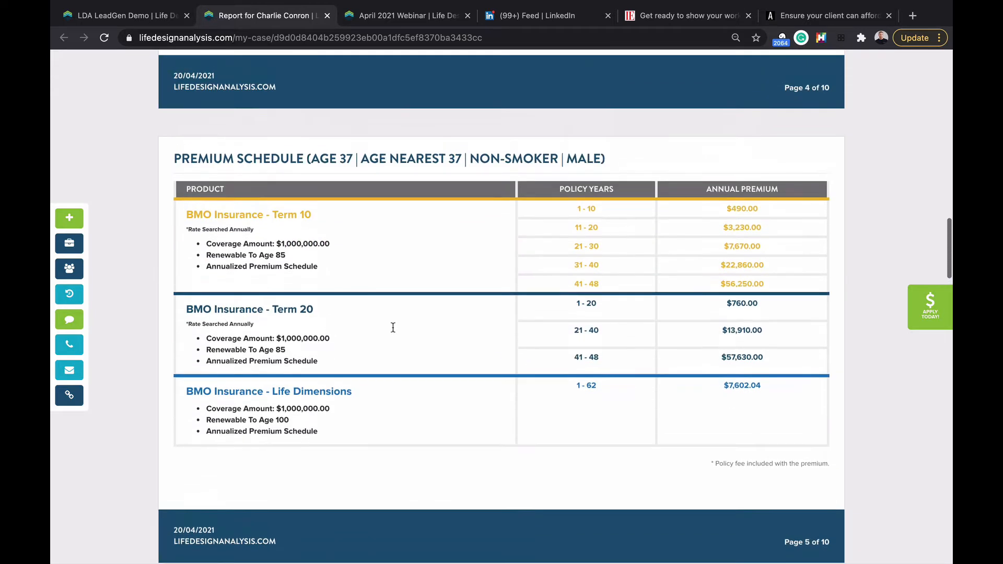
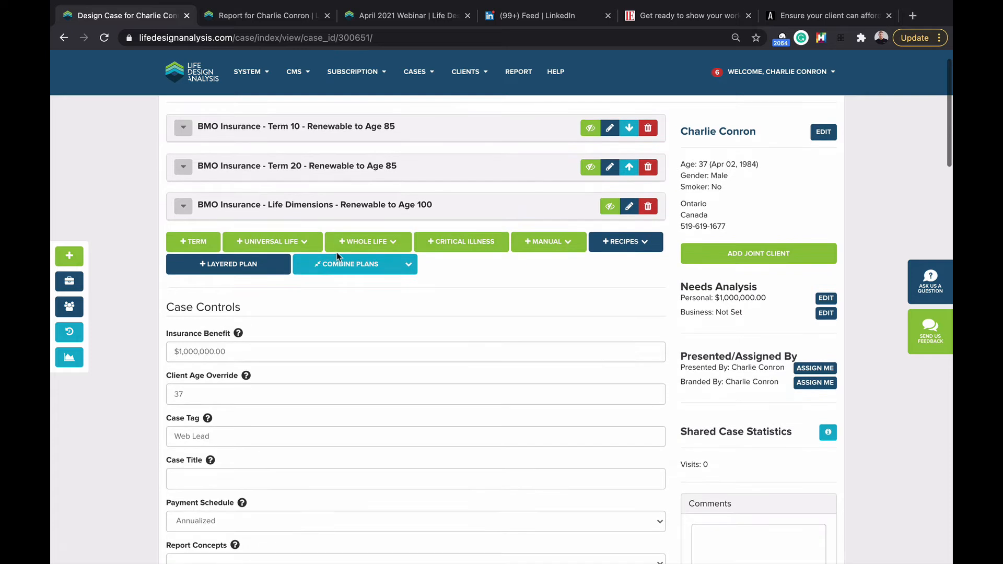
Step: Review the design case's three BMO plans, then start a term insurance rate search
{"action": "scroll", "coordinate": [337, 256], "scroll_direction": "down", "scroll_amount": 1}
{"action": "scroll", "coordinate": [337, 256], "scroll_direction": "up", "scroll_amount": 1}
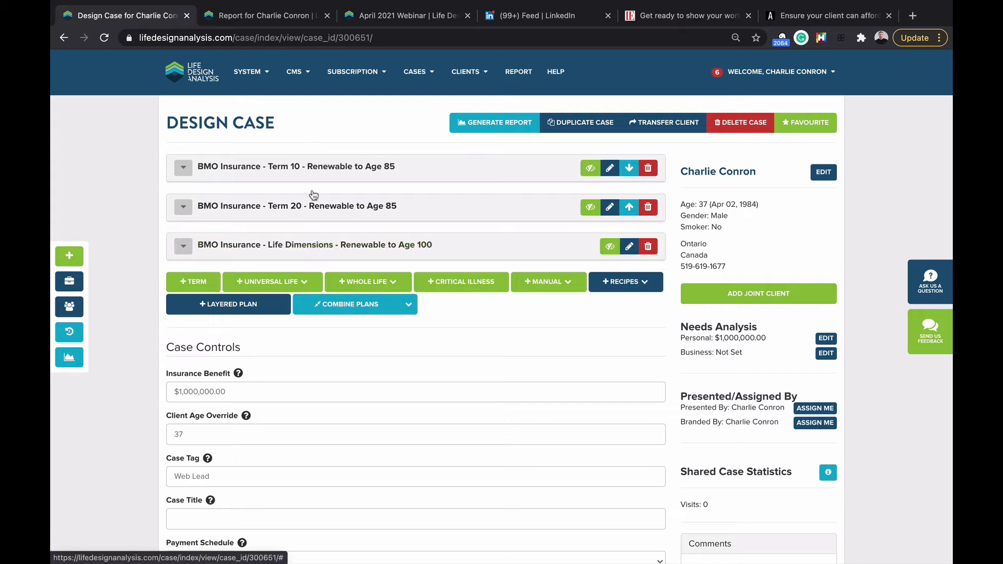
{"action": "scroll", "coordinate": [293, 191], "scroll_direction": "down", "scroll_amount": 1}
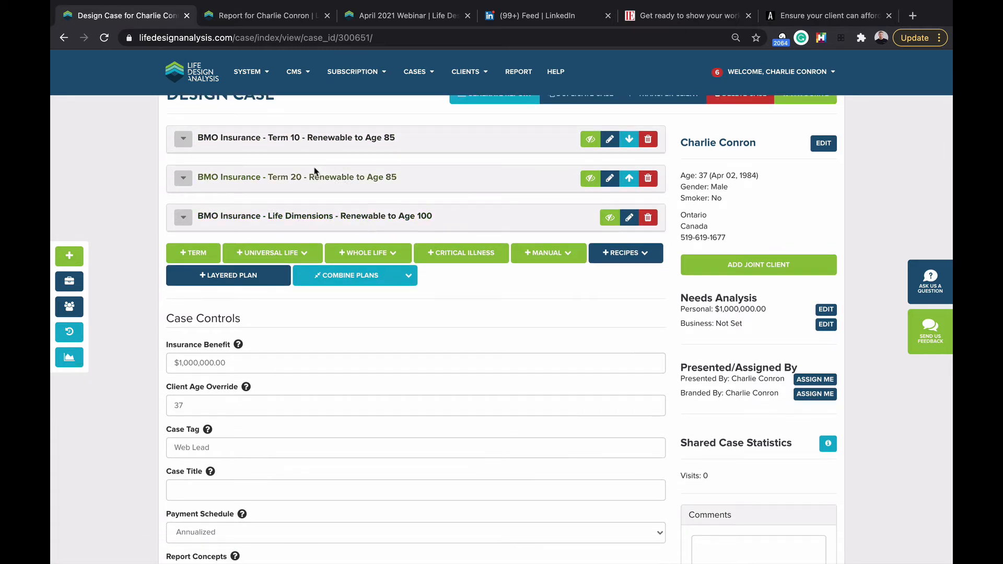
{"action": "left_click", "coordinate": [207, 255]}
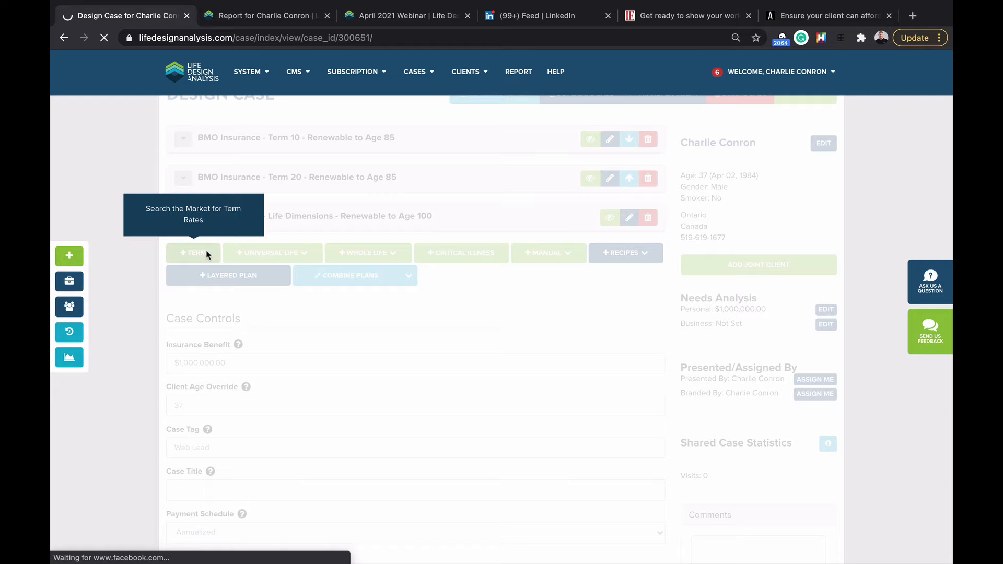
Step: Search Level Term to 65 rates and add Manulife Family Term-65 with Vitality to the case
{"action": "left_click", "coordinate": [207, 263]}
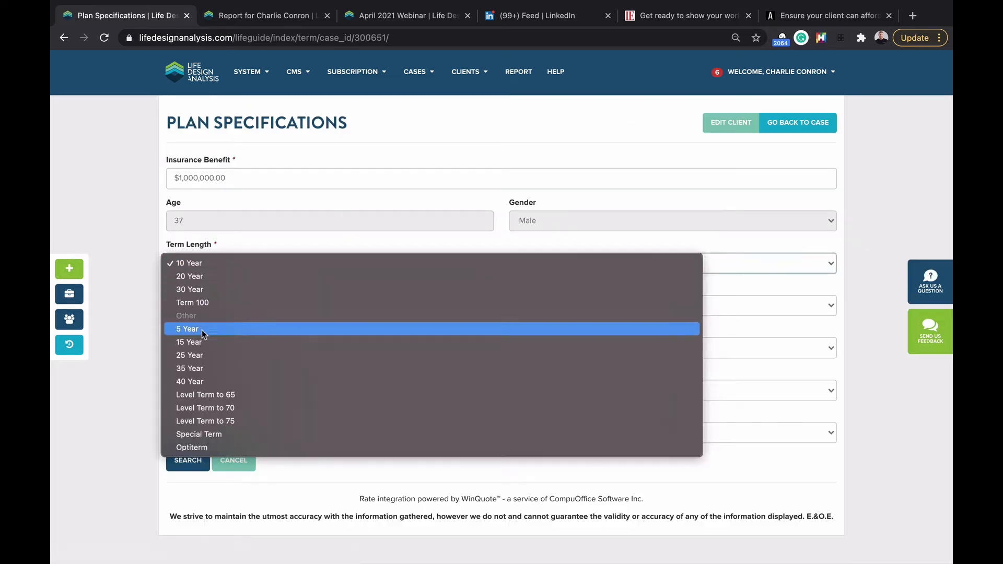
{"action": "left_click", "coordinate": [202, 396]}
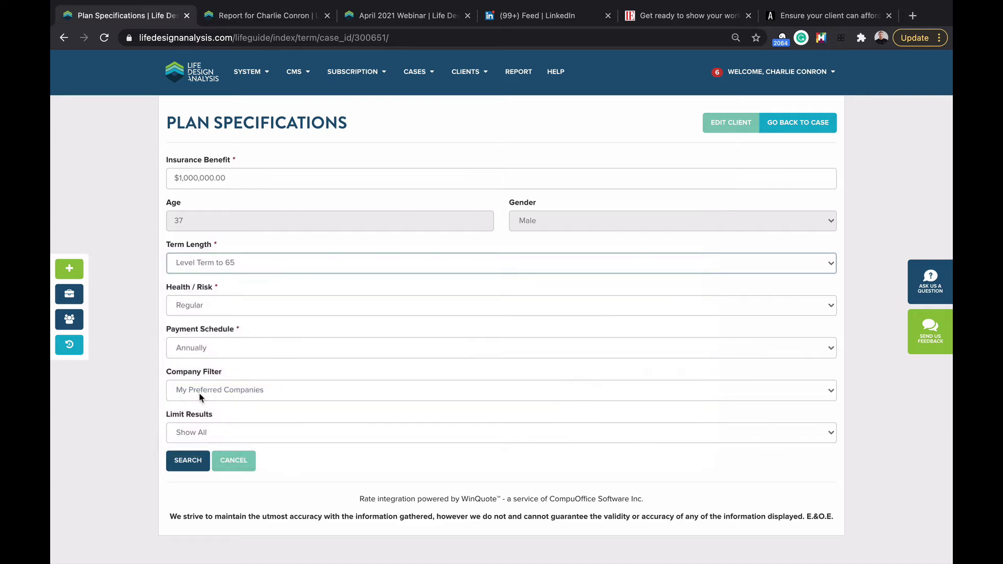
{"action": "left_click", "coordinate": [184, 456]}
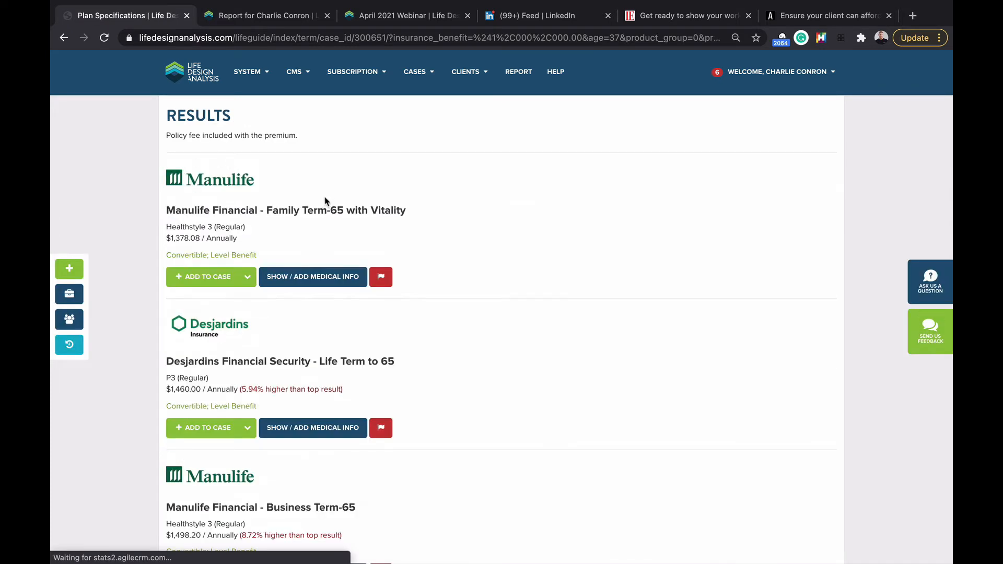
{"action": "left_click", "coordinate": [218, 274]}
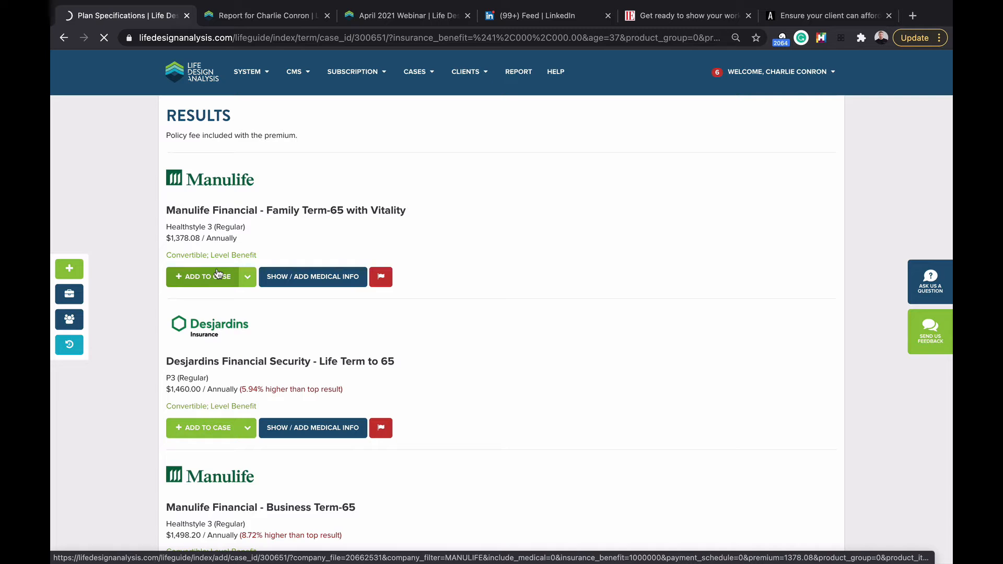
{"action": "left_click", "coordinate": [218, 273]}
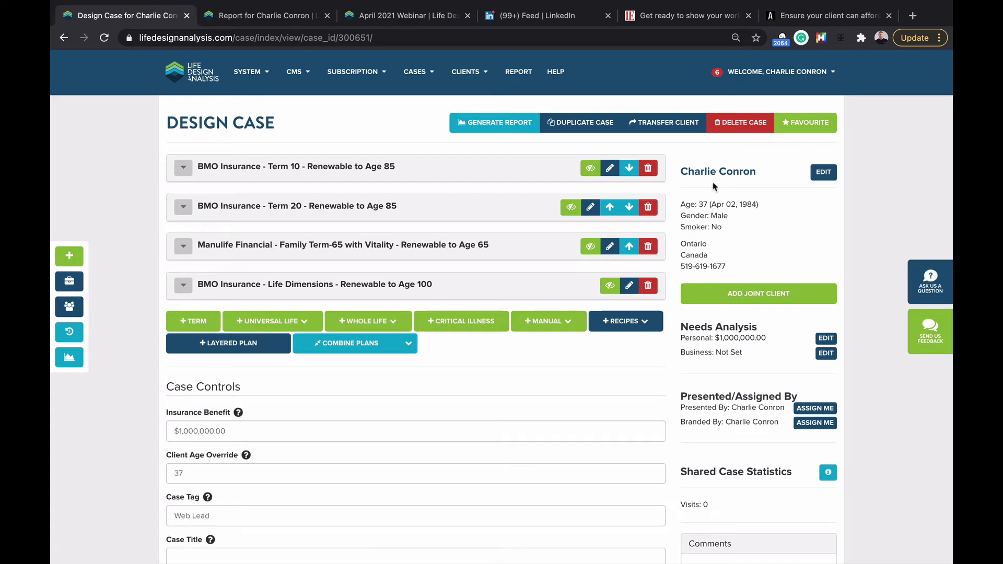
{"action": "left_click", "coordinate": [711, 175]}
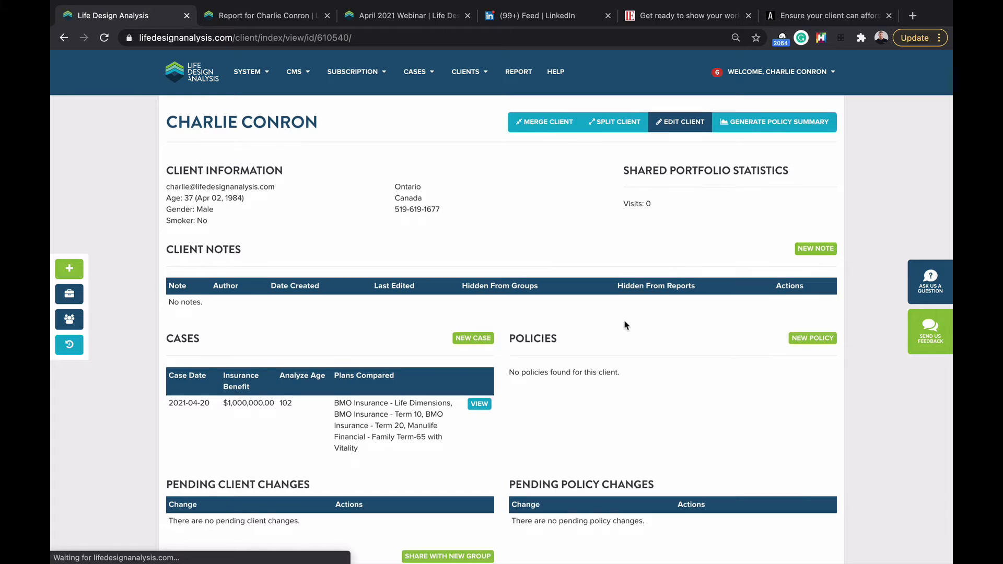
{"action": "scroll", "coordinate": [441, 221], "scroll_direction": "down", "scroll_amount": 3}
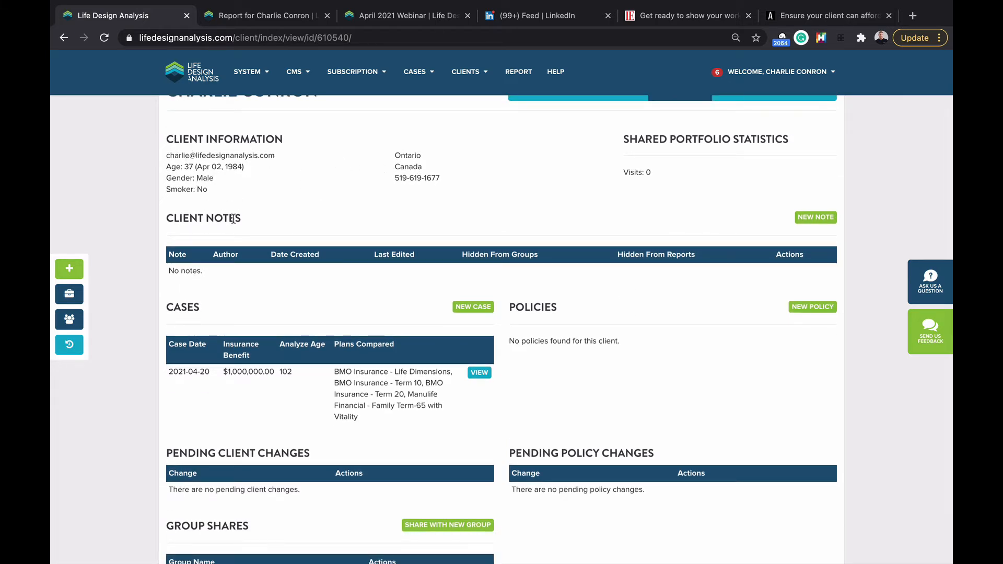
{"action": "scroll", "coordinate": [202, 177], "scroll_direction": "down", "scroll_amount": 2}
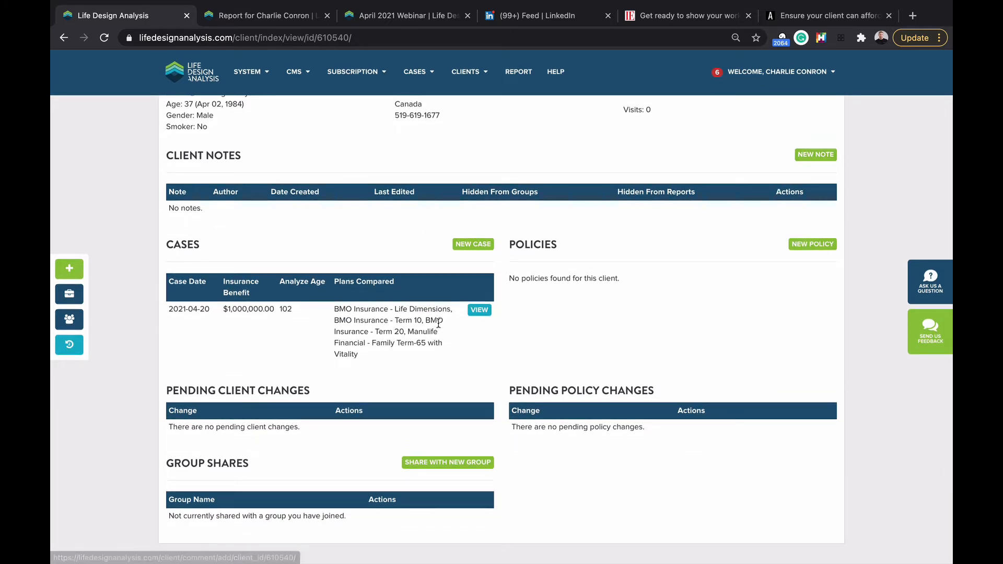
{"action": "left_click", "coordinate": [484, 310]}
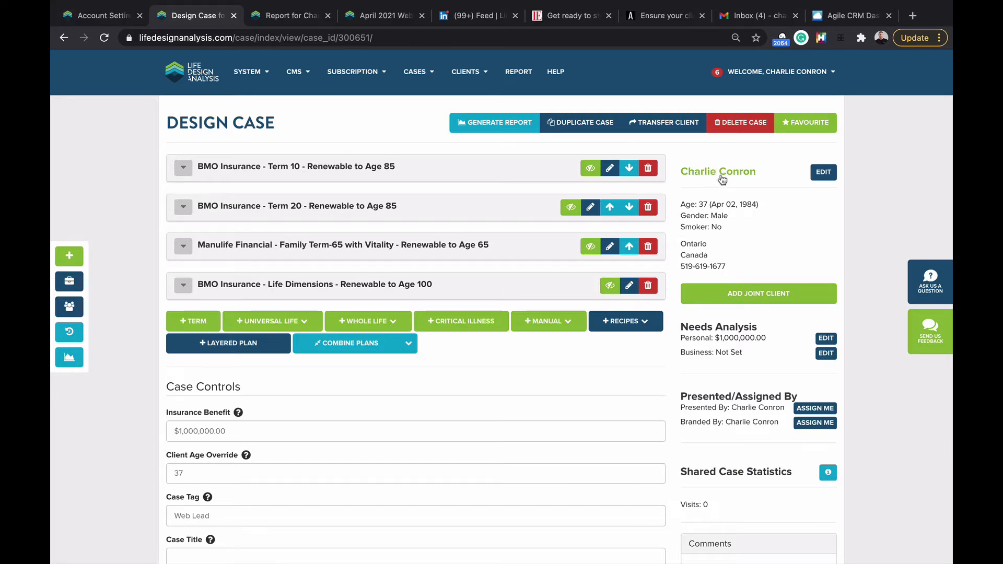
Step: Fill in the client's street address from the Google suggestion and save the client details
{"action": "left_click", "coordinate": [824, 173]}
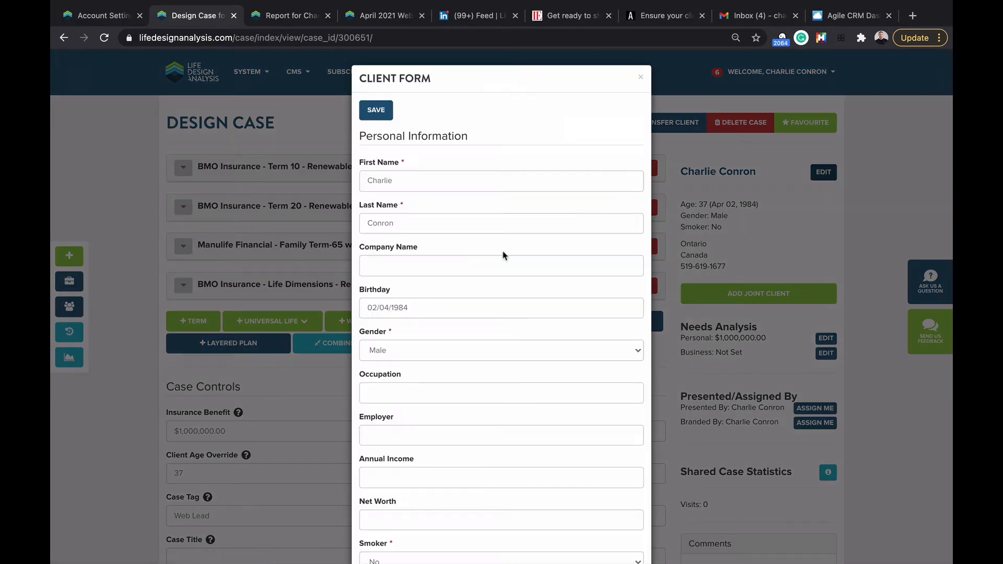
{"action": "scroll", "coordinate": [441, 289], "scroll_direction": "down", "scroll_amount": 3}
{"action": "scroll", "coordinate": [444, 295], "scroll_direction": "down", "scroll_amount": 3}
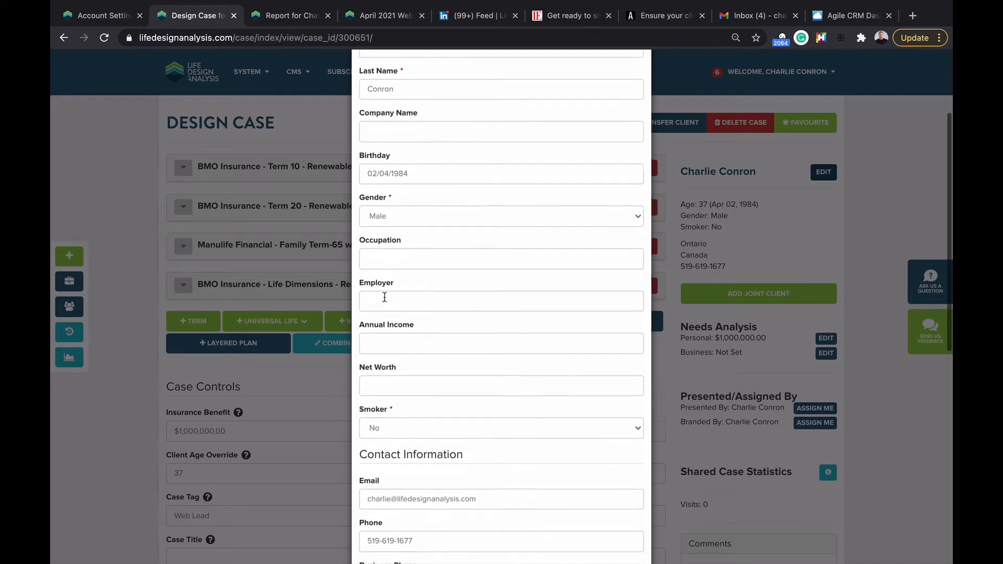
{"action": "scroll", "coordinate": [385, 300], "scroll_direction": "down", "scroll_amount": 4}
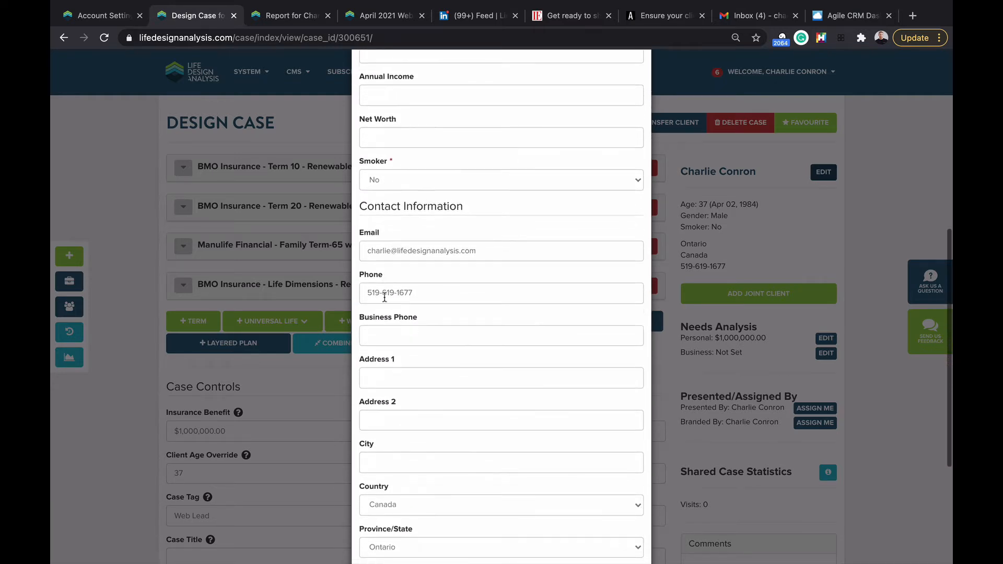
{"action": "left_click", "coordinate": [384, 297]}
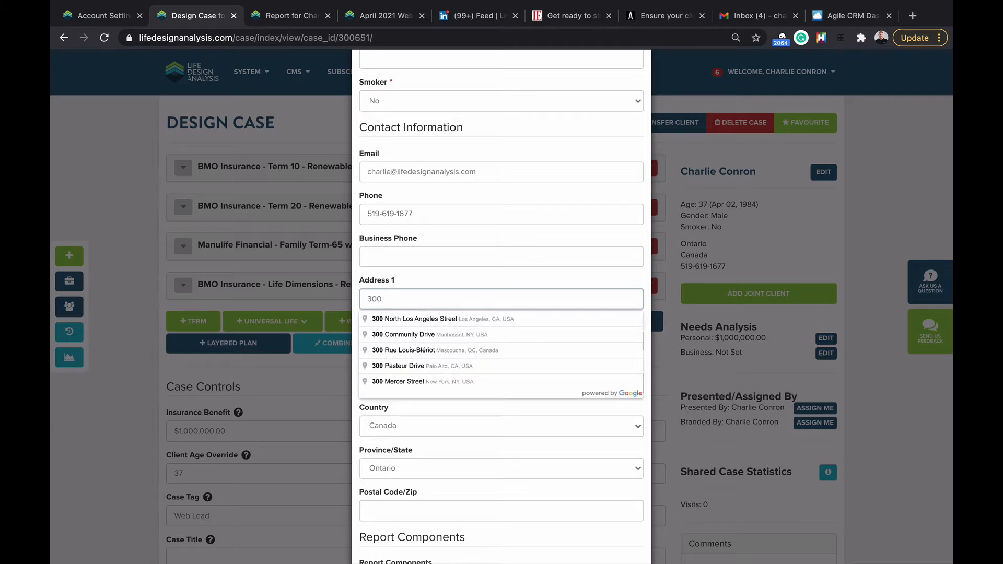
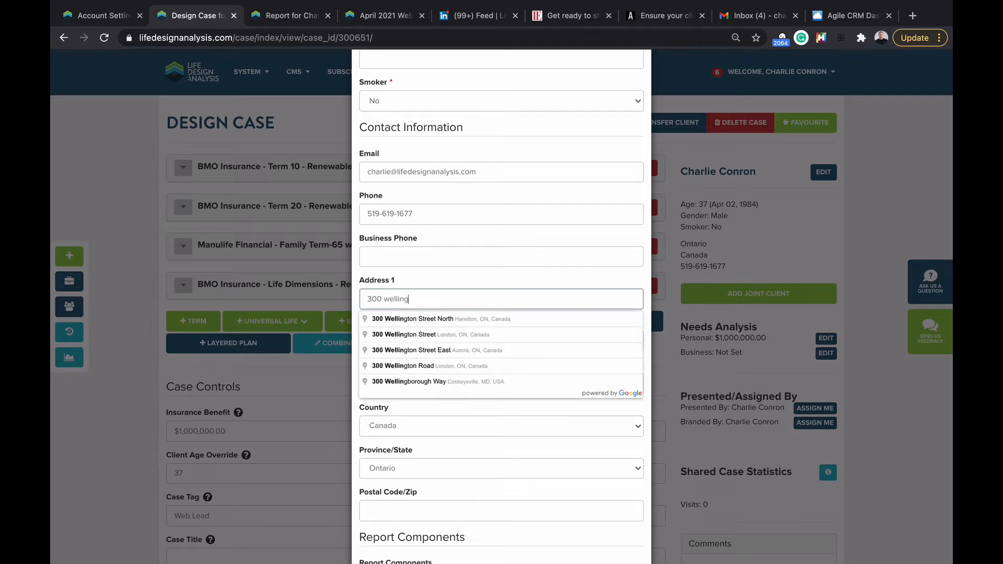
{"action": "left_click", "coordinate": [417, 334]}
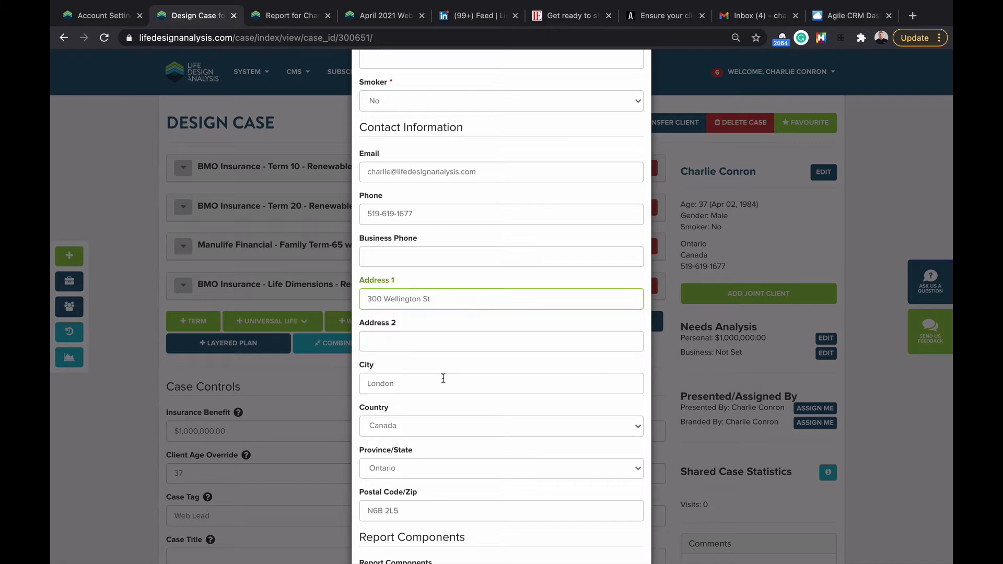
{"action": "scroll", "coordinate": [395, 448], "scroll_direction": "down", "scroll_amount": 3}
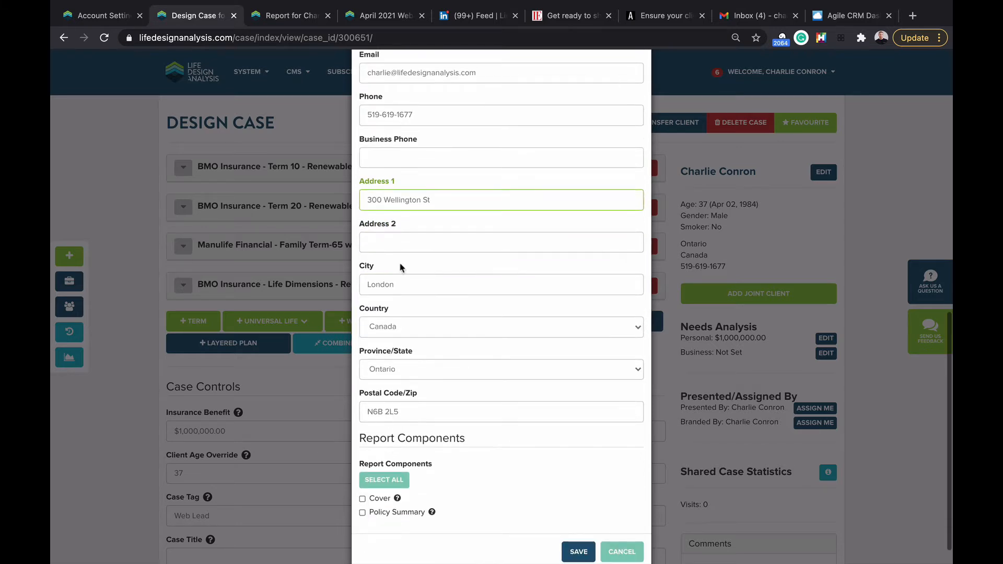
{"action": "scroll", "coordinate": [396, 379], "scroll_direction": "down", "scroll_amount": 1}
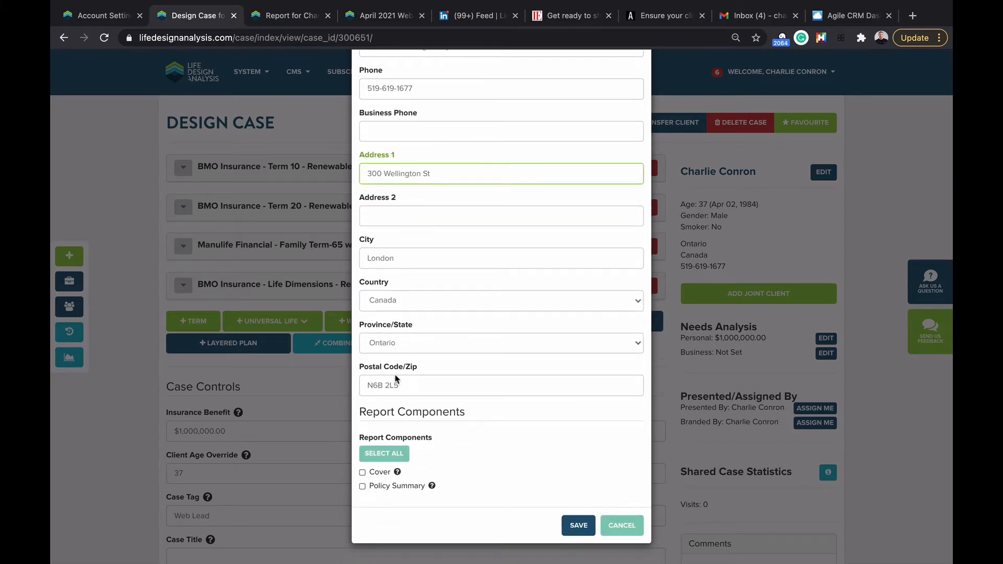
{"action": "left_click", "coordinate": [579, 525]}
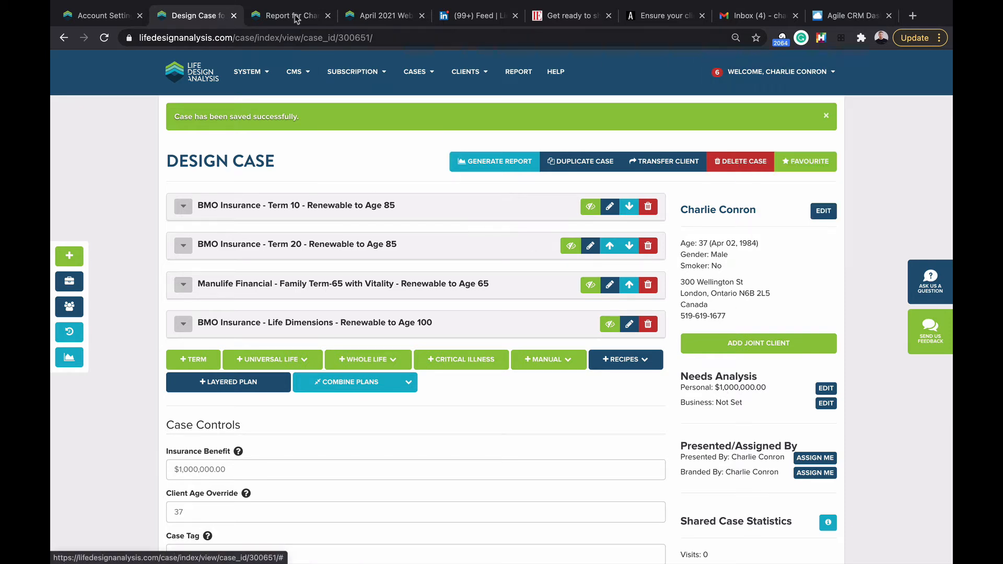
Step: Change the embed Primary Colour to #301ae4 and save the account settings
{"action": "left_click", "coordinate": [105, 16]}
{"action": "scroll", "coordinate": [189, 231], "scroll_direction": "down", "scroll_amount": 15}
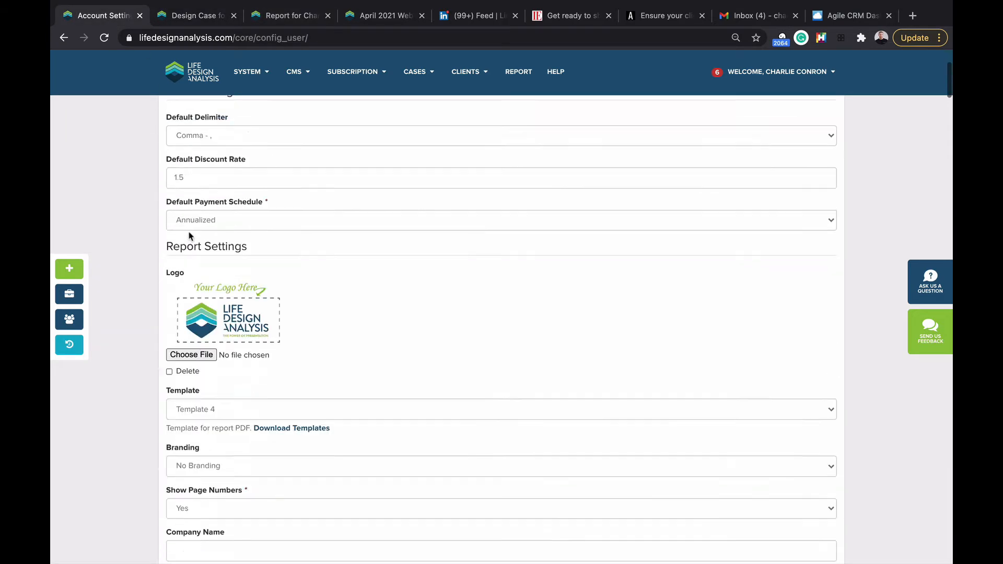
{"action": "scroll", "coordinate": [188, 232], "scroll_direction": "down", "scroll_amount": 20}
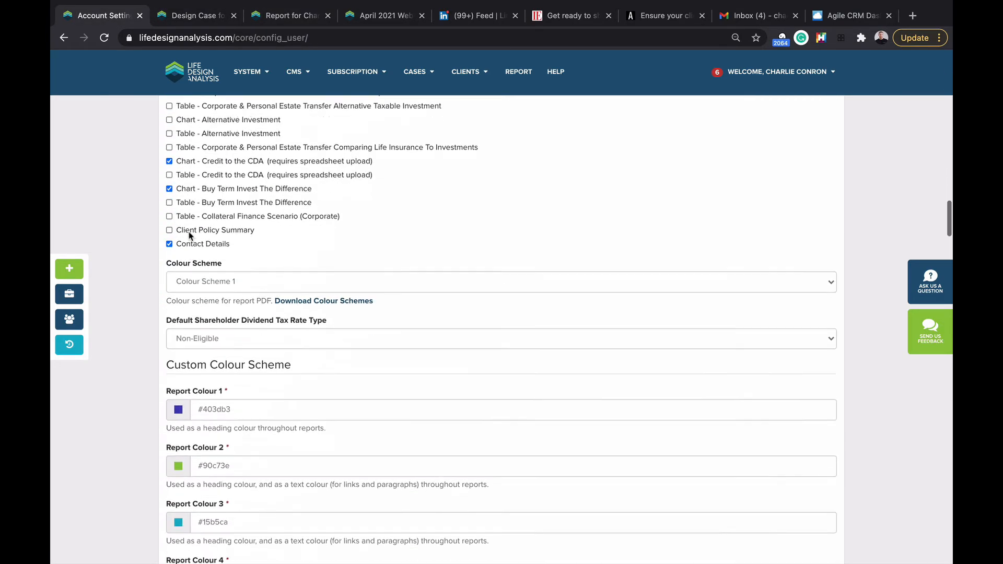
{"action": "scroll", "coordinate": [189, 232], "scroll_direction": "down", "scroll_amount": 20}
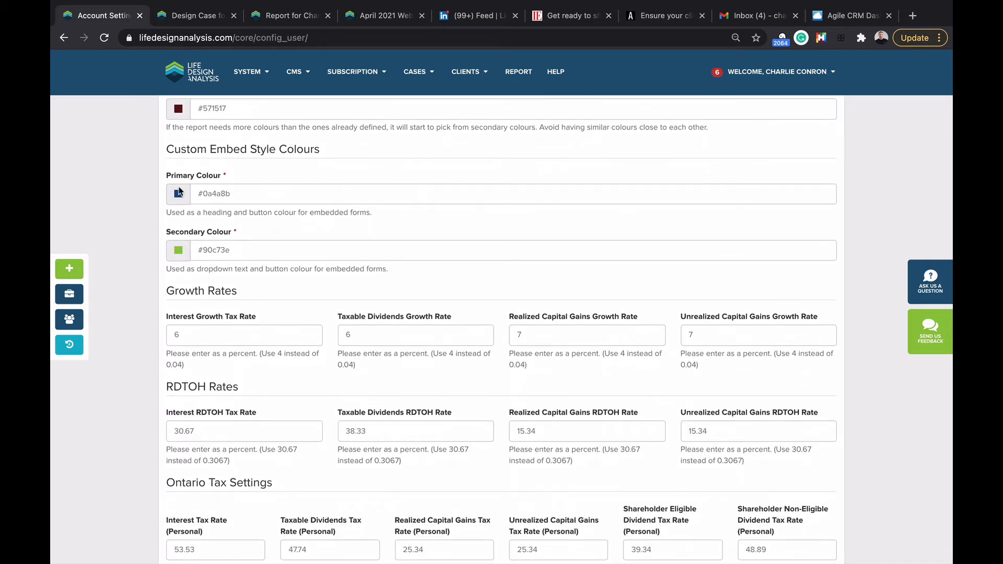
{"action": "left_click", "coordinate": [180, 195]}
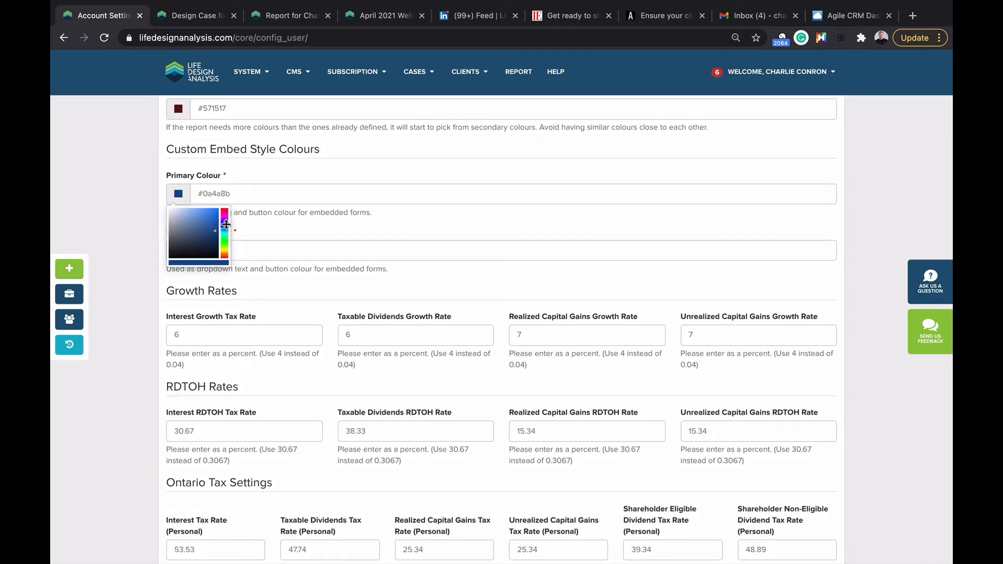
{"action": "left_click", "coordinate": [225, 226]}
{"action": "left_click", "coordinate": [213, 214]}
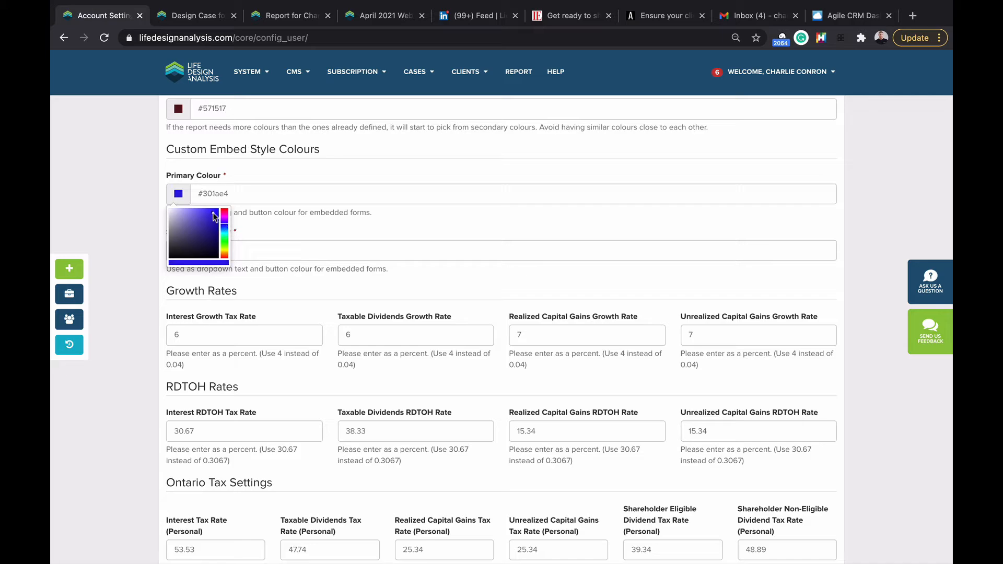
{"action": "left_click", "coordinate": [101, 215]}
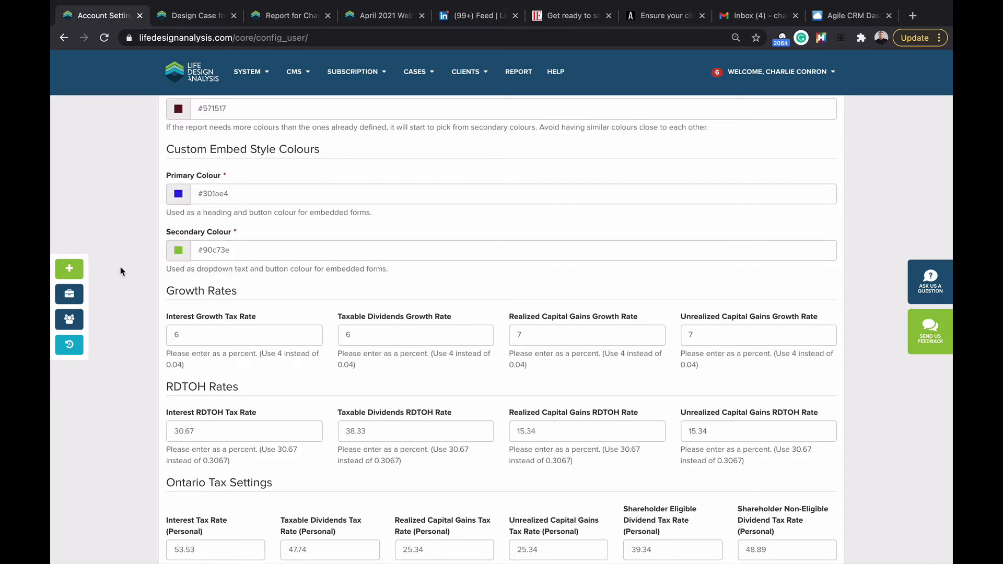
{"action": "scroll", "coordinate": [121, 269], "scroll_direction": "down", "scroll_amount": 20}
{"action": "scroll", "coordinate": [120, 272], "scroll_direction": "down", "scroll_amount": 15}
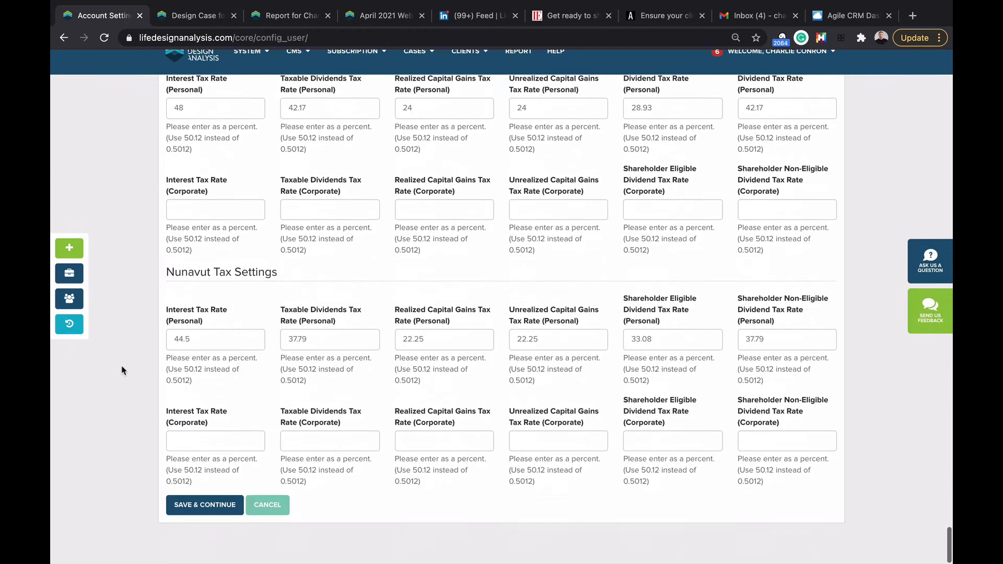
{"action": "left_click", "coordinate": [197, 527]}
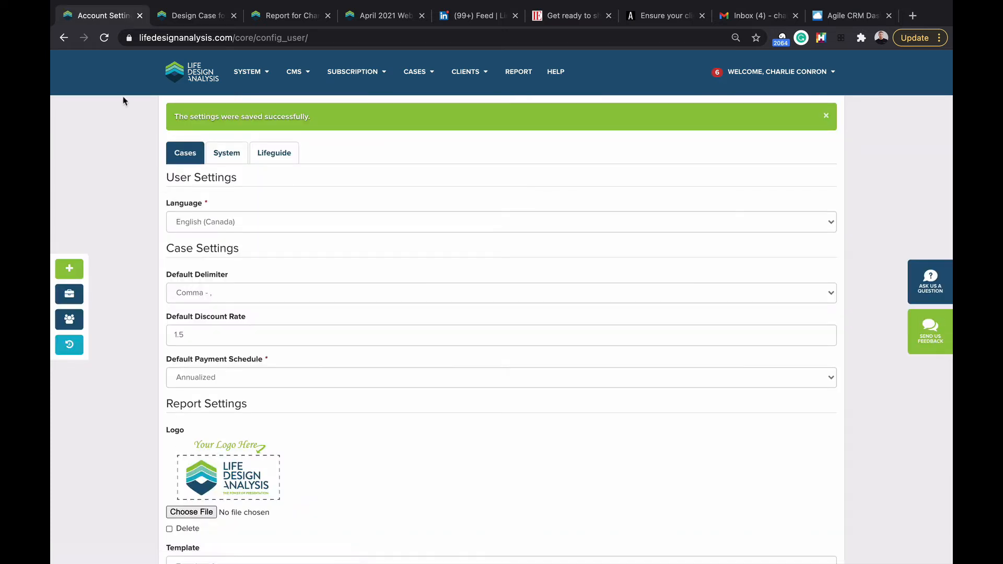
Step: Return to the Page Form, save the LeadGen page, and select the live page's URL
{"action": "right_click", "coordinate": [66, 37]}
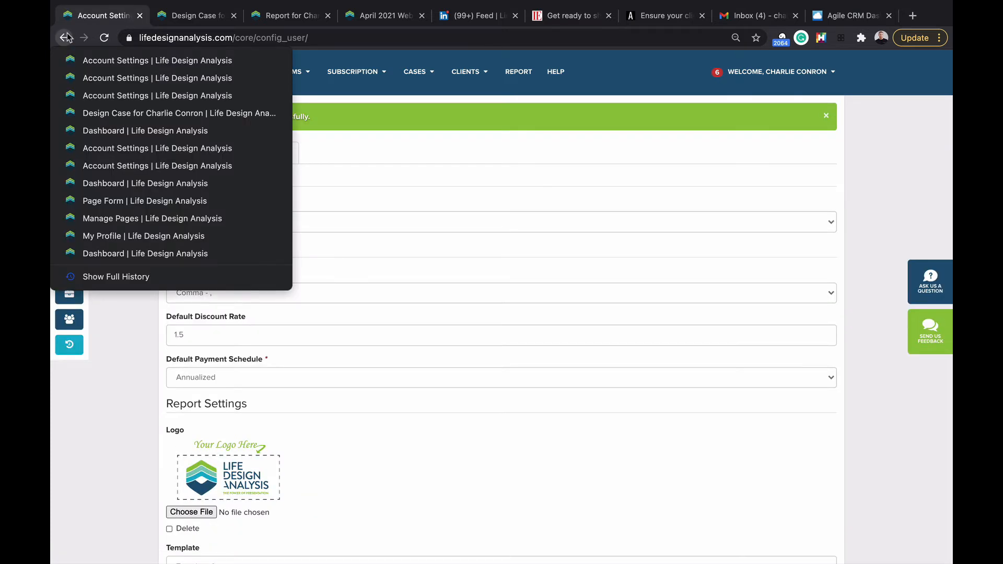
{"action": "left_click", "coordinate": [103, 201]}
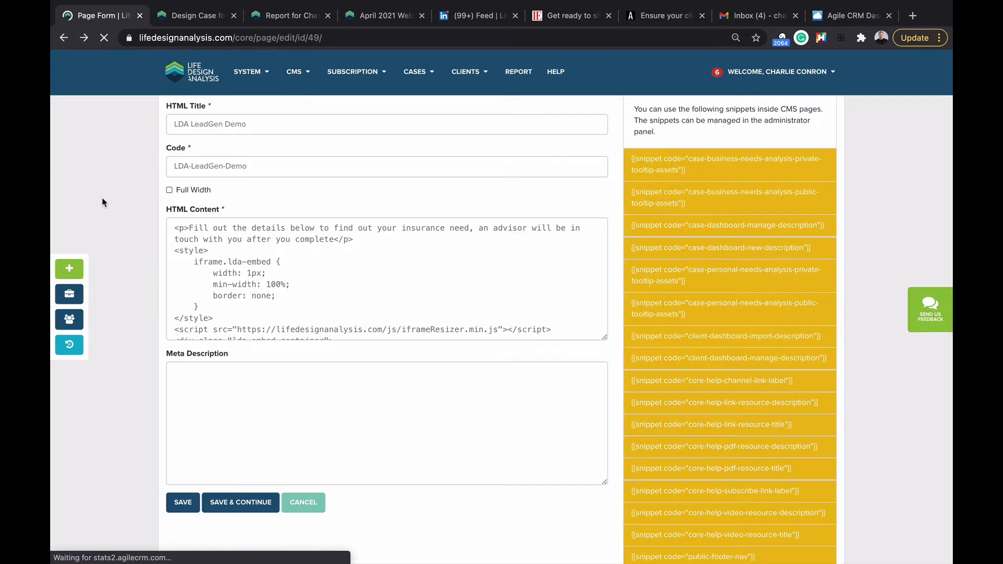
{"action": "left_click", "coordinate": [182, 505]}
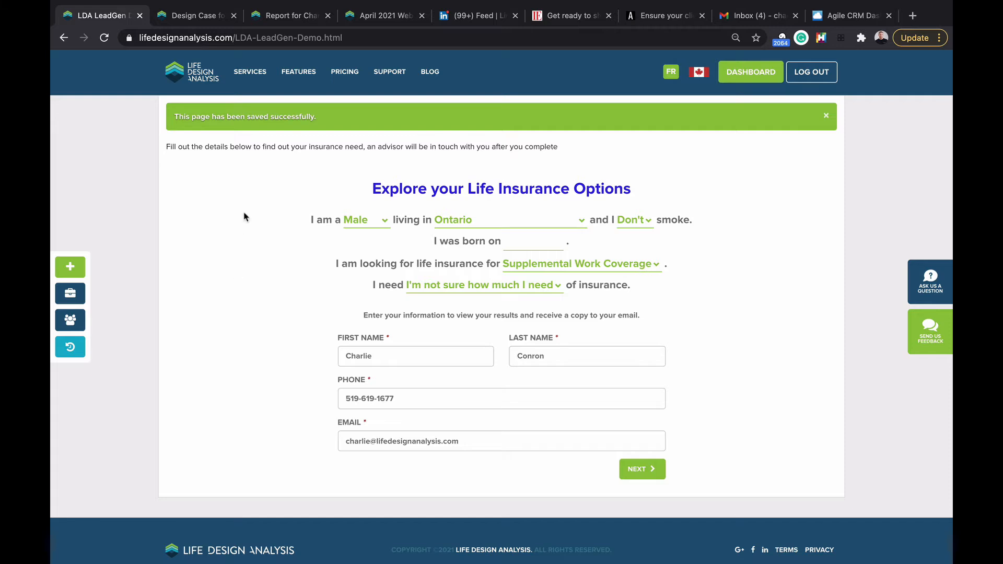
{"action": "left_click", "coordinate": [257, 39]}
{"action": "key", "text": "super+c"}
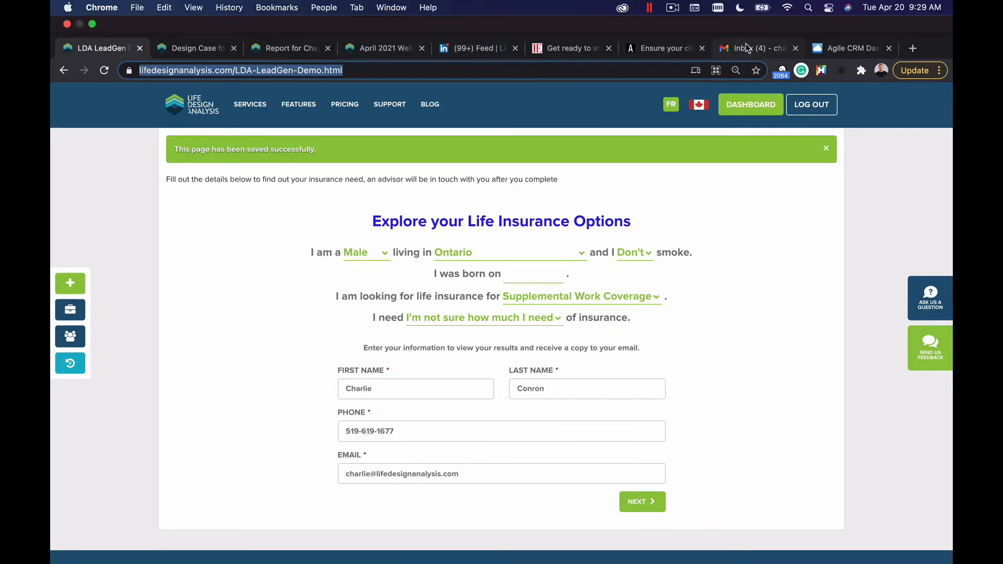
Step: Review the Gmail draft with the LeadGen link and its From line, adding CC
{"action": "left_click", "coordinate": [750, 48]}
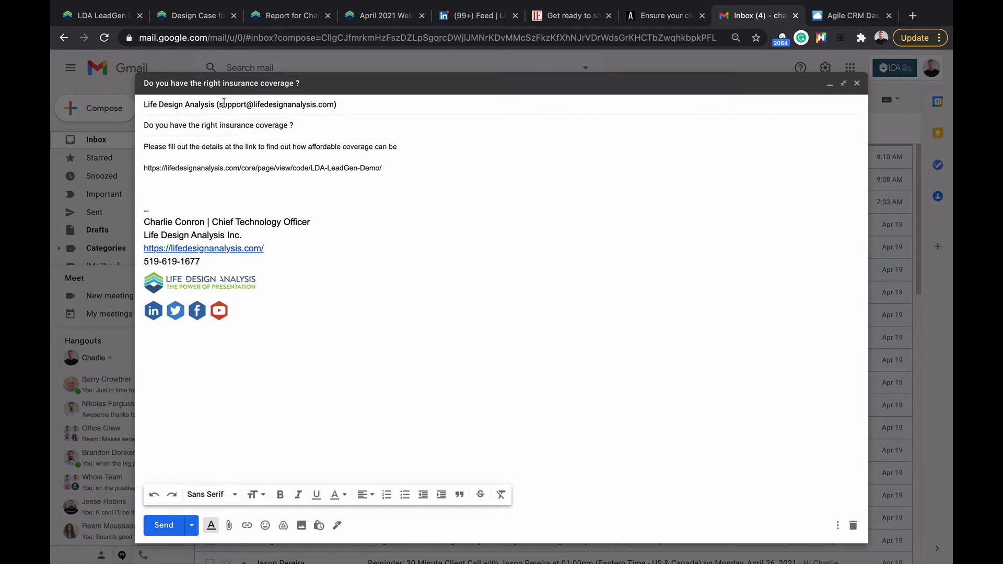
{"action": "mouse_move", "coordinate": [242, 105]}
{"action": "mouse_move", "coordinate": [280, 108]}
{"action": "type", "text": "CC"}
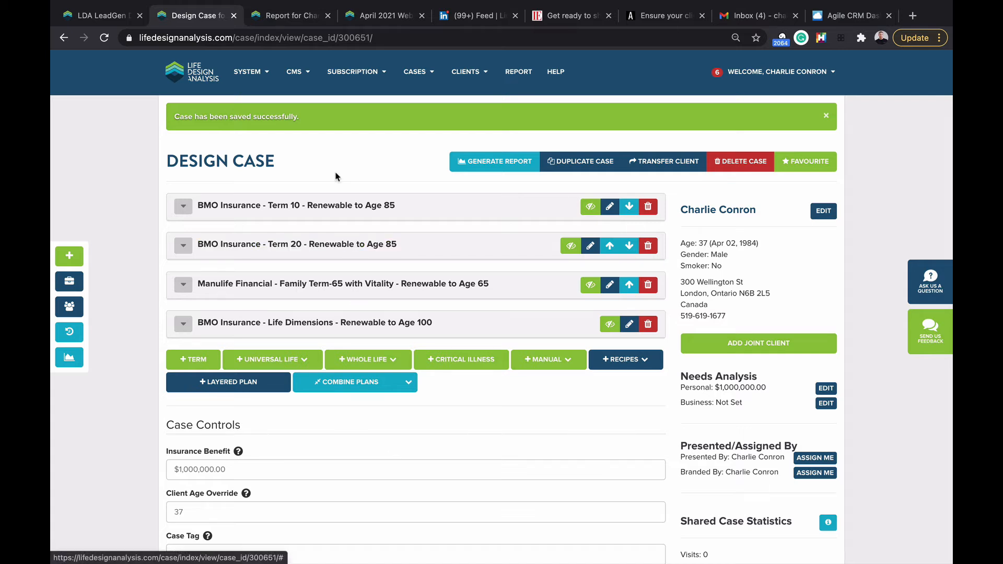
Step: Start a LinkedIn post asking 'Ever wonder how much your true insurance need is?' pointing to the link
{"action": "left_click", "coordinate": [459, 19]}
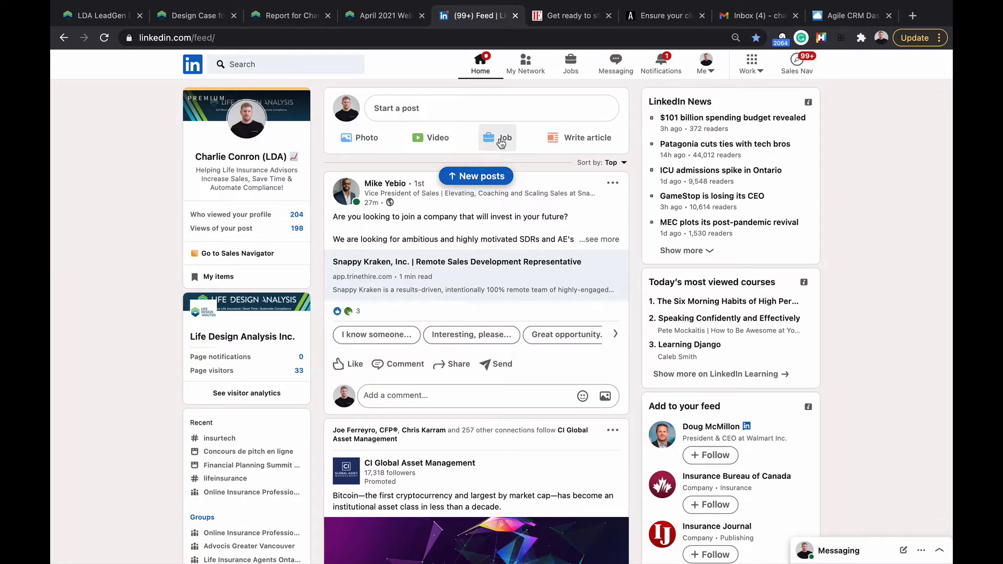
{"action": "left_click", "coordinate": [416, 110]}
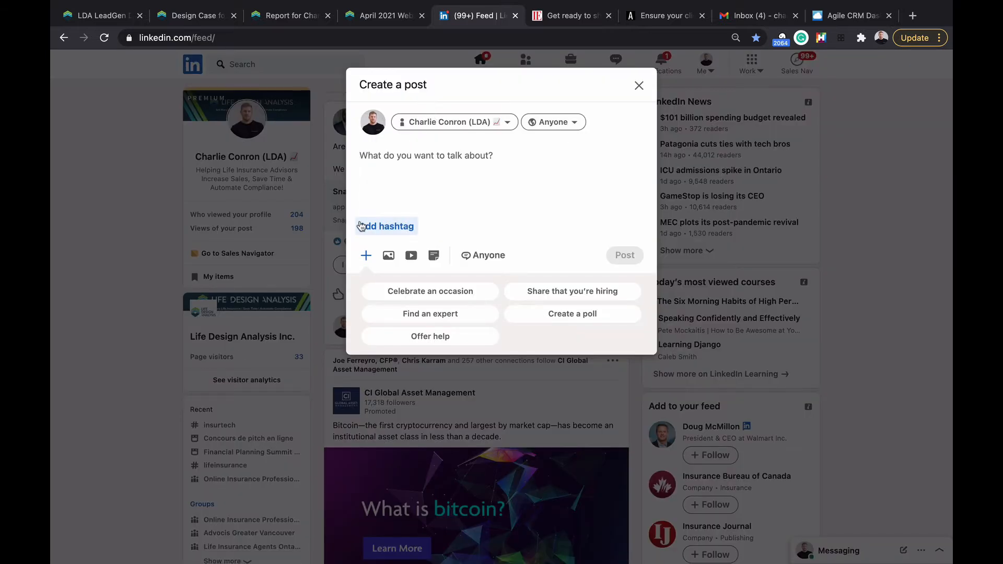
{"action": "type", "text": "Ever"}
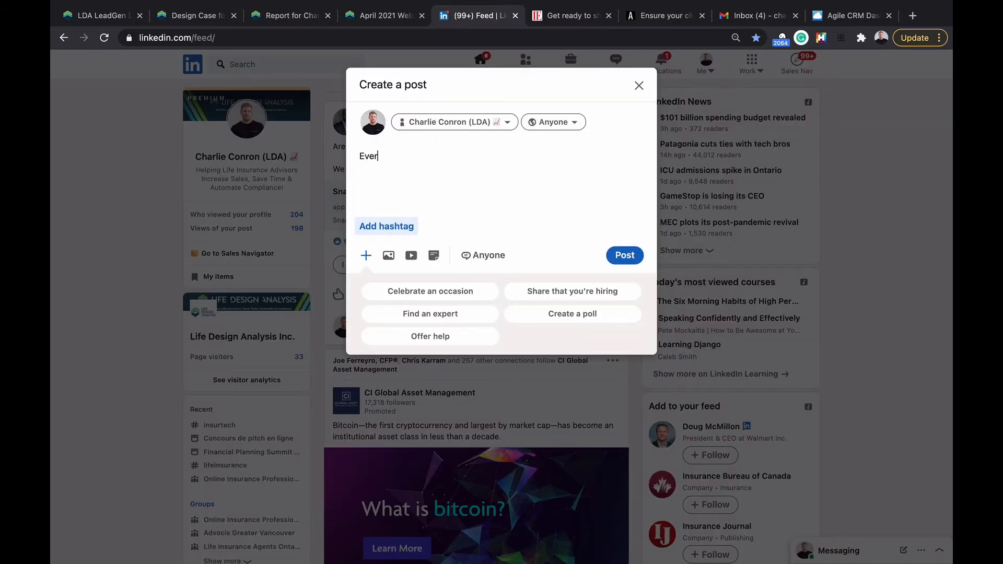
{"action": "type", "text": " wonder how much your true insurance need is "}
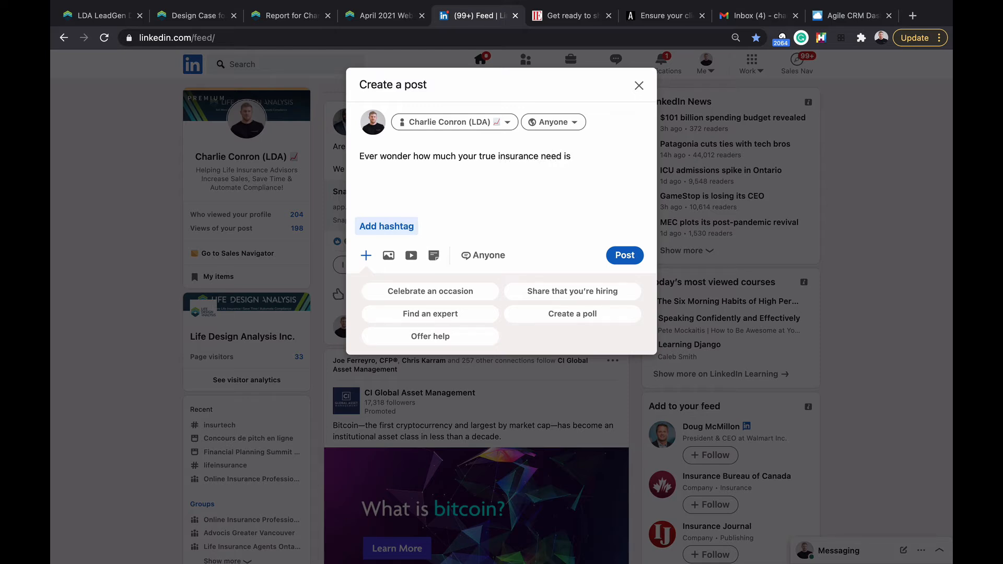
{"action": "type", "text": "? Check out"}
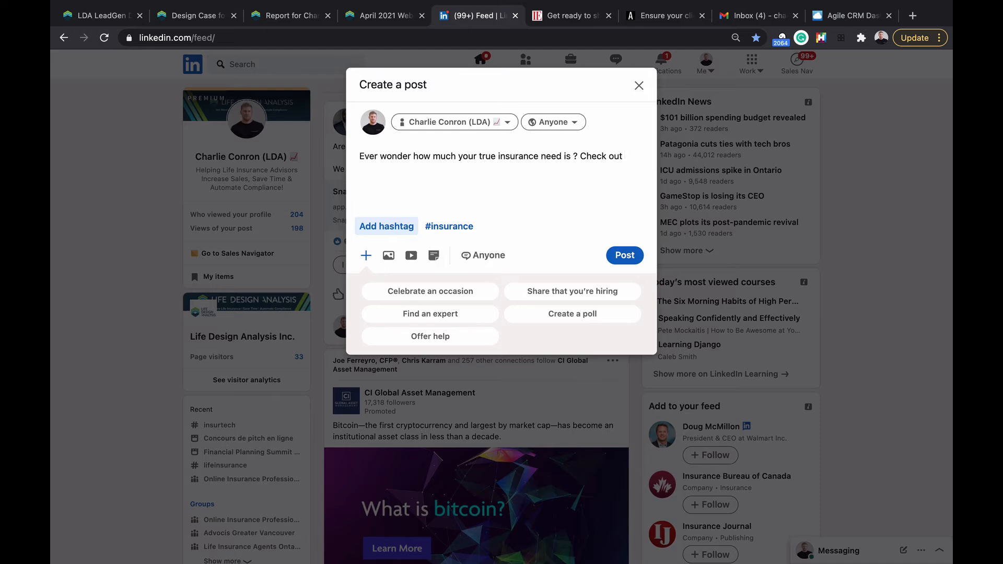
{"action": "key", "text": "BackSpace"}
{"action": "key", "text": "BackSpace"}
{"action": "key", "text": "BackSpace"}
{"action": "key", "text": "BackSpace"}
{"action": "key", "text": "BackSpace"}
{"action": "key", "text": "BackSpace"}
{"action": "key", "text": "BackSpace"}
{"action": "key", "text": "BackSpace"}
{"action": "key", "text": "BackSpace"}
{"action": "key", "text": "BackSpace"}
{"action": "type", "text": "Fill out the details below to "}
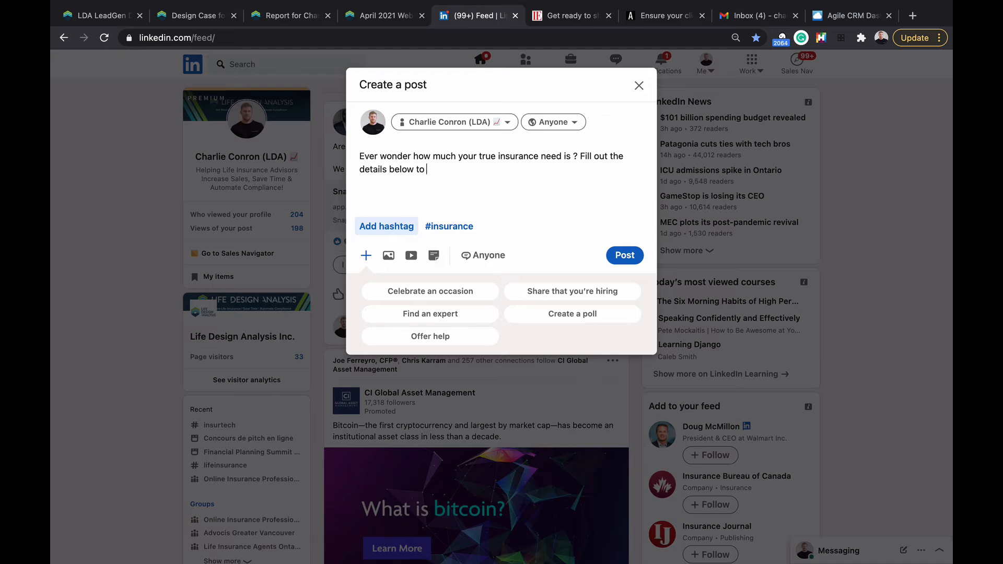
{"action": "type", "text": "get your customized report"}
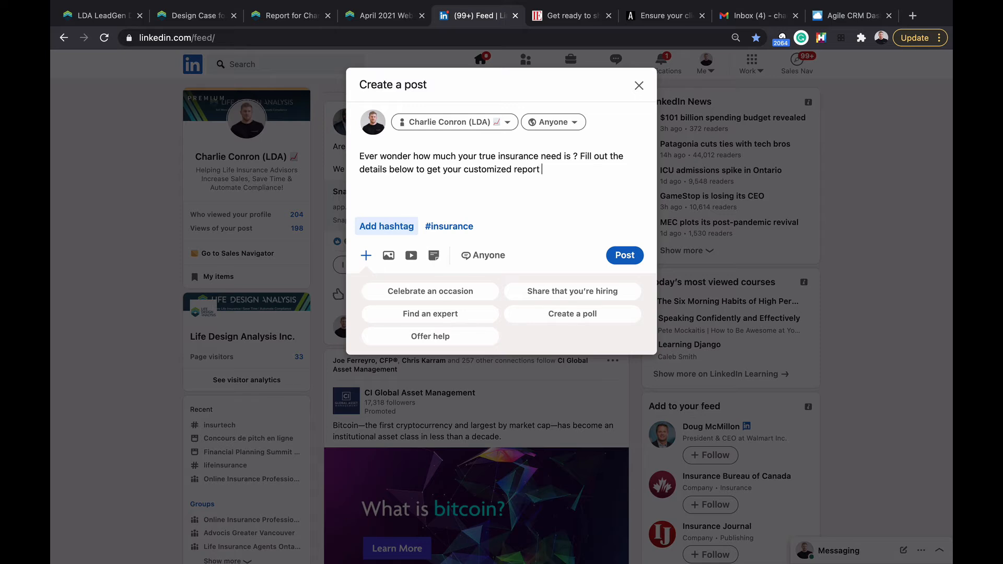
{"action": "double_click", "coordinate": [404, 171]}
{"action": "type", "text": "at"}
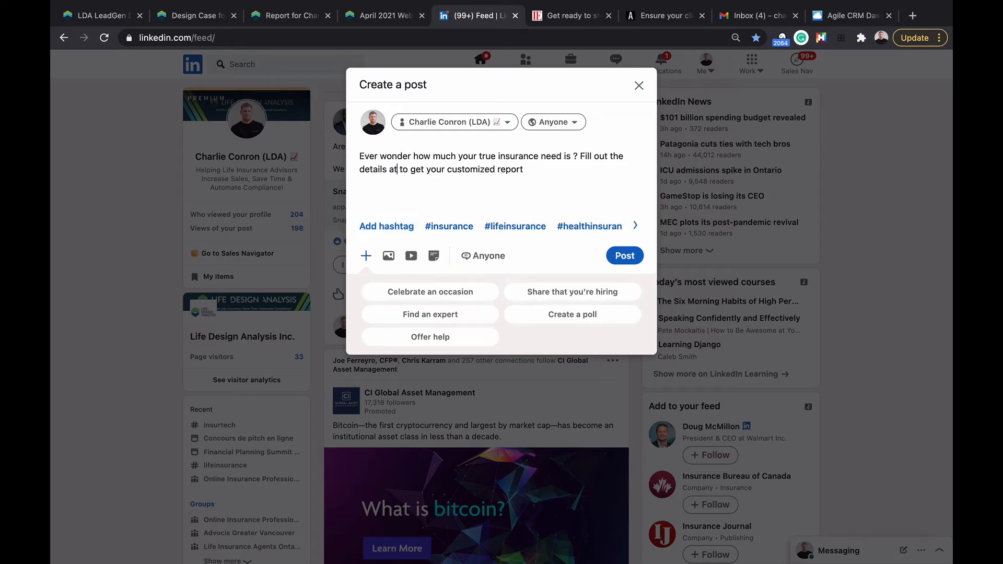
{"action": "type", "text": " the link"}
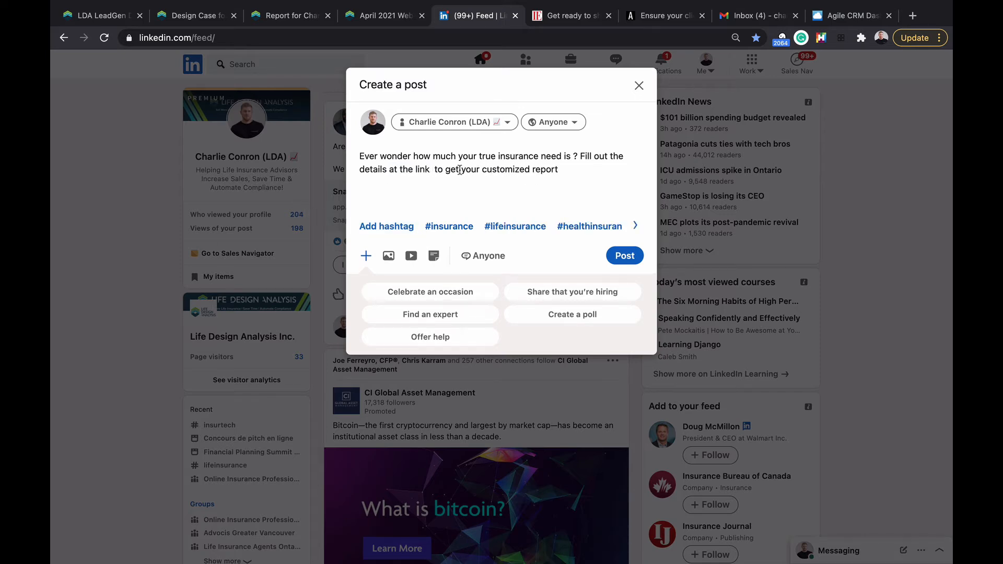
{"action": "key", "text": "BackSpace"}
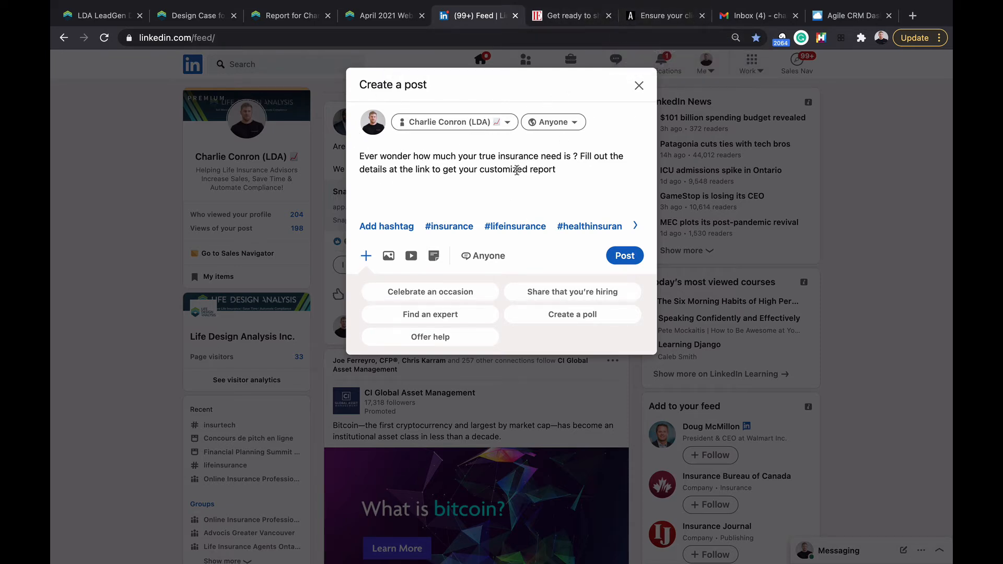
{"action": "type", "text": "."}
Step: Paste the LeadGen link, add #lifeinsurance and #insurance, and publish the post
{"action": "key", "text": "Return"}
{"action": "key", "text": "super+v"}
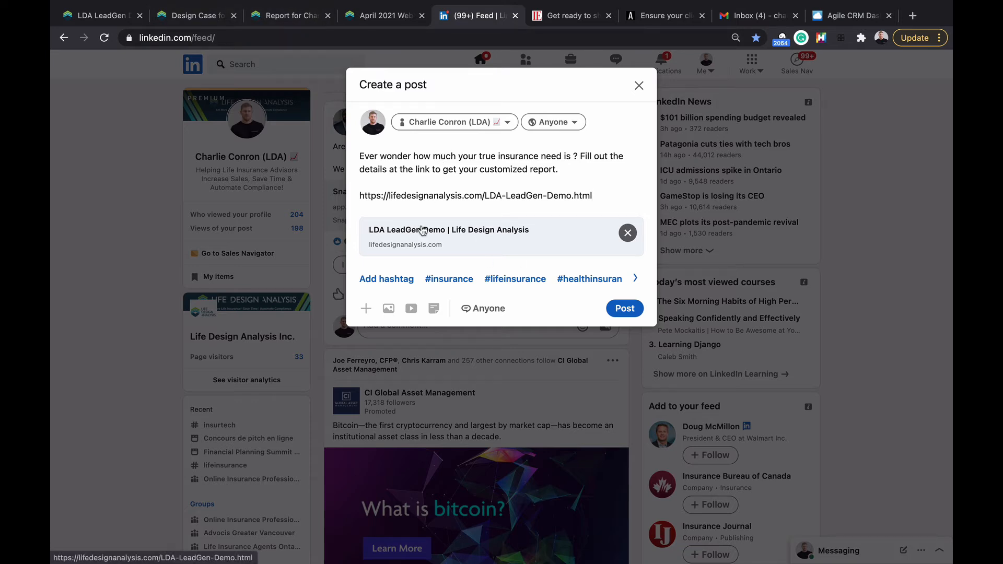
{"action": "left_click", "coordinate": [512, 278]}
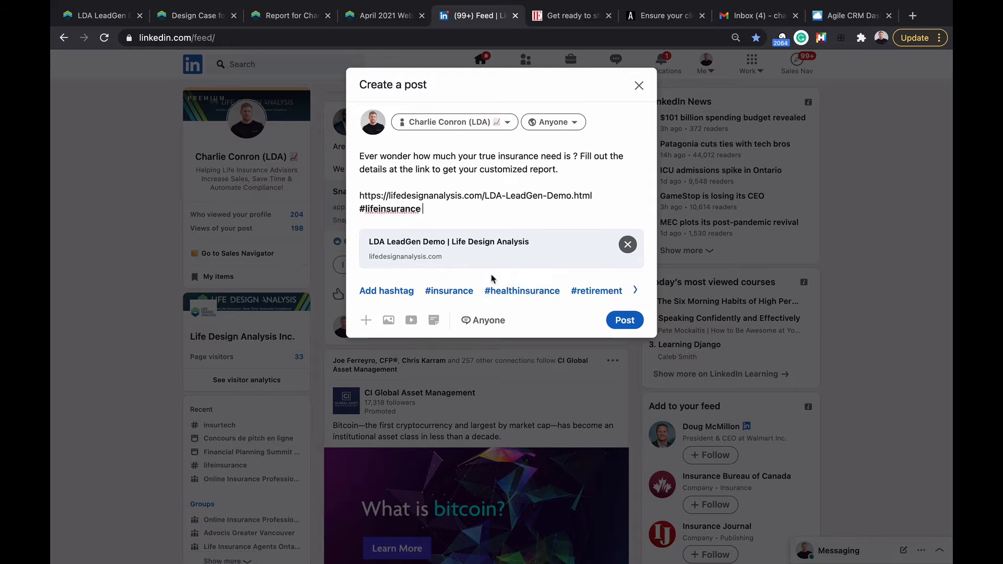
{"action": "left_click", "coordinate": [457, 292]}
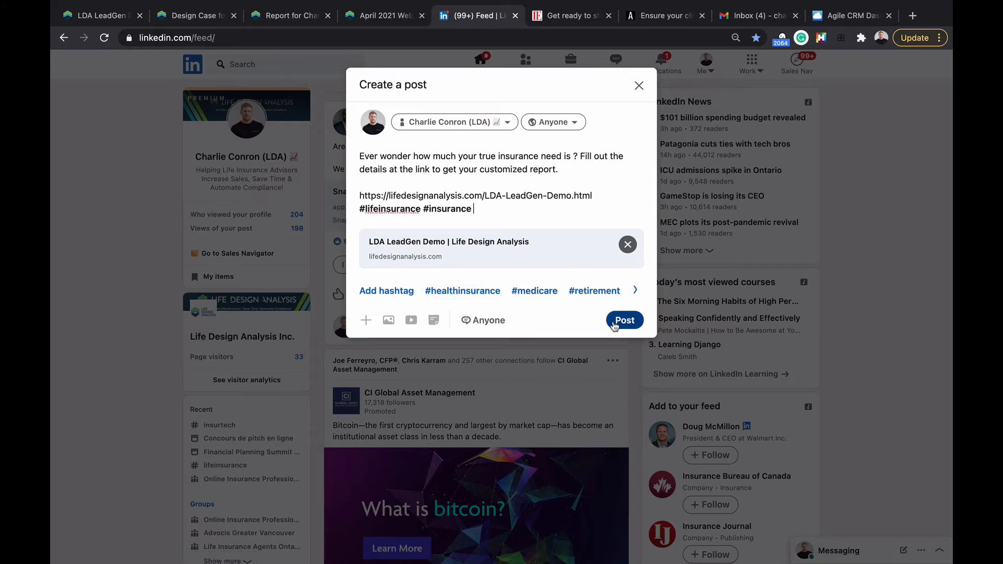
{"action": "left_click", "coordinate": [624, 320]}
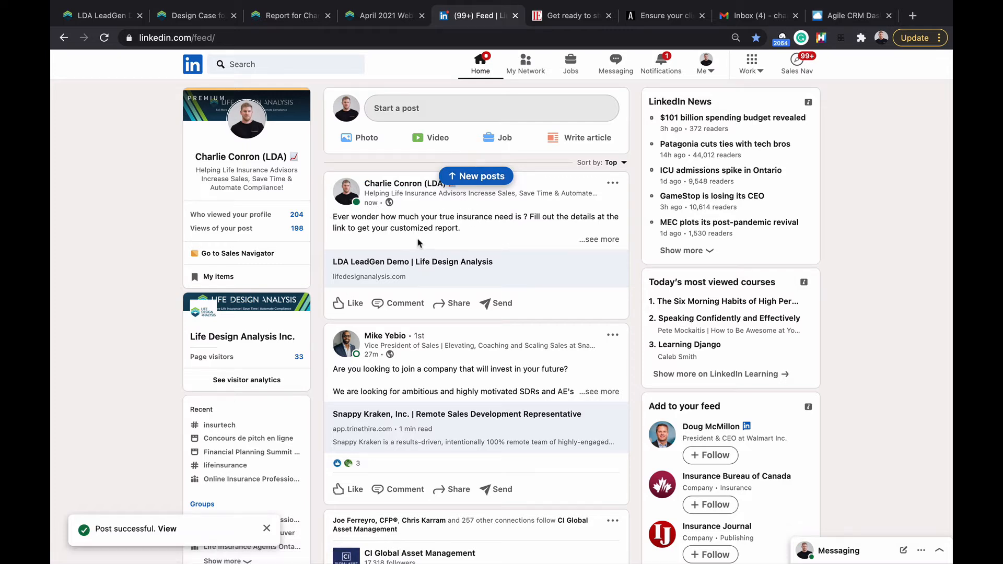
Step: Test the post's LeadGen link, then delete the post from the LinkedIn feed
{"action": "left_click", "coordinate": [382, 268]}
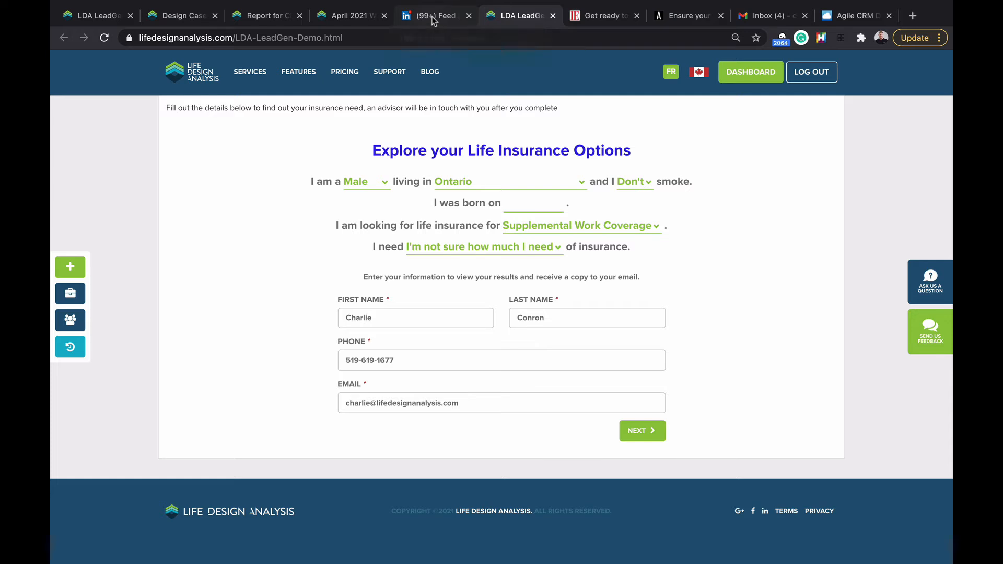
{"action": "left_click", "coordinate": [432, 17]}
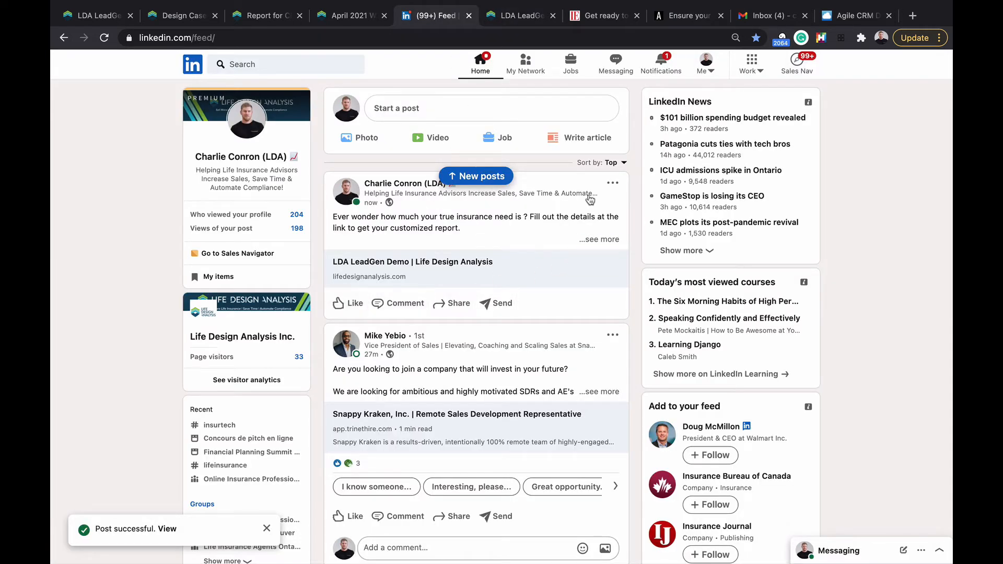
{"action": "left_click", "coordinate": [612, 184]}
{"action": "left_click", "coordinate": [503, 334]}
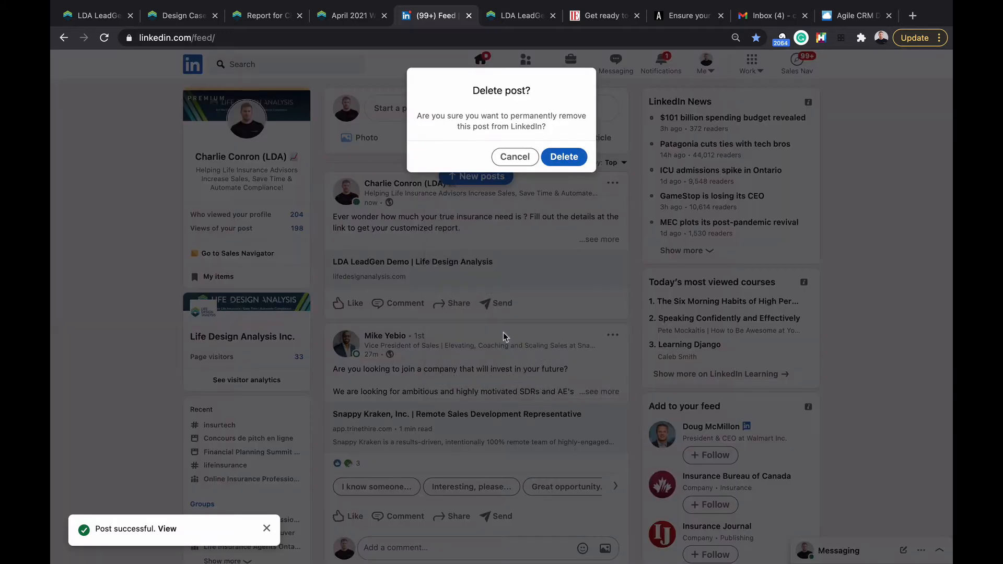
{"action": "left_click", "coordinate": [565, 157]}
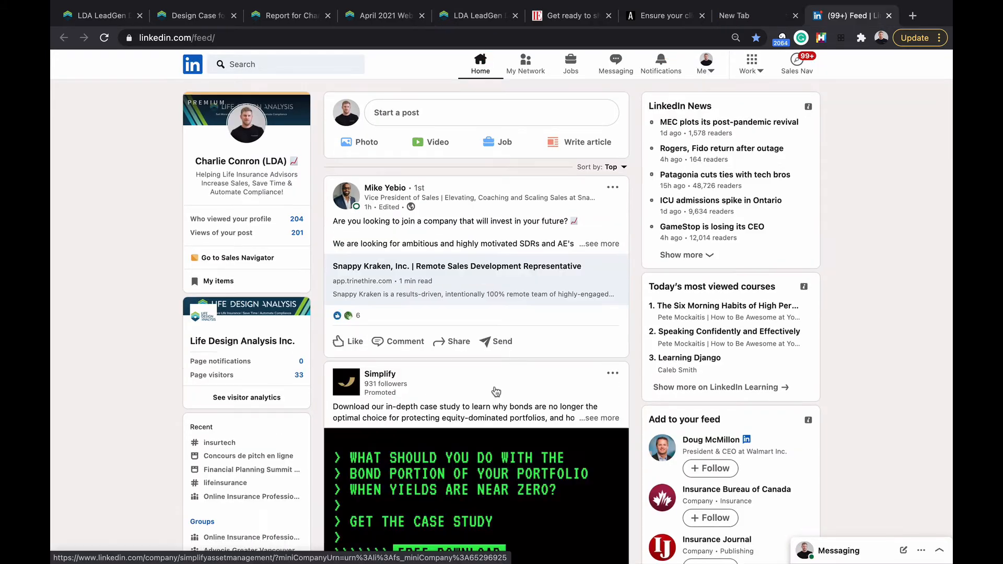
{"action": "left_click", "coordinate": [416, 341]}
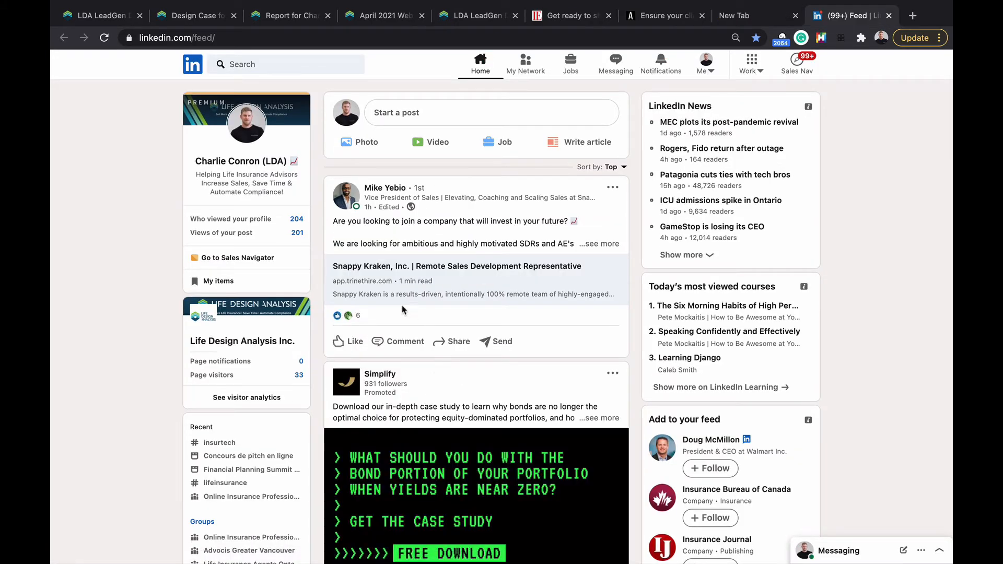
Step: Go to Facebook and draft a post with the LeadGen link and the line 'bla bla bla'
{"action": "left_click", "coordinate": [218, 37]}
{"action": "type", "text": "face"}
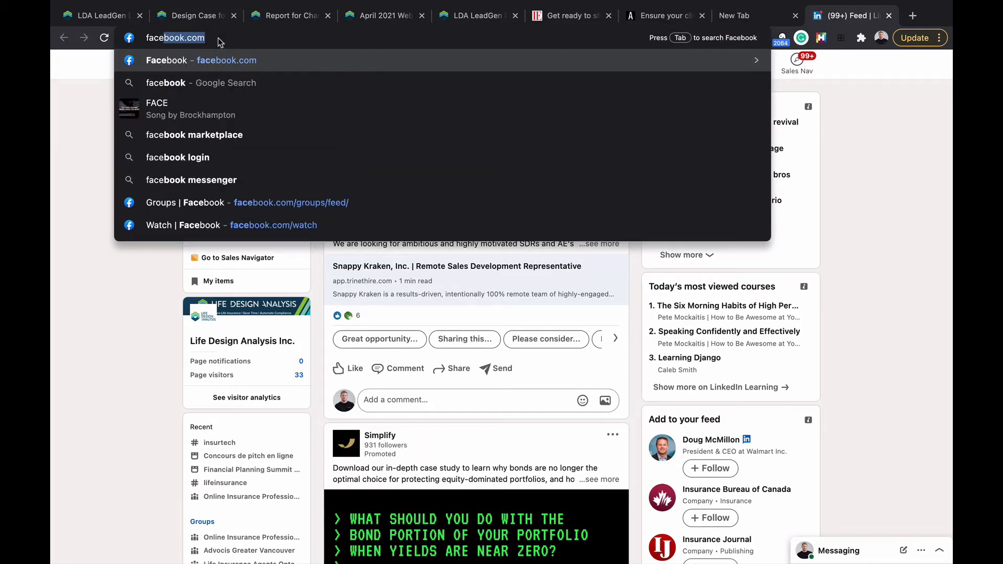
{"action": "key", "text": "Return"}
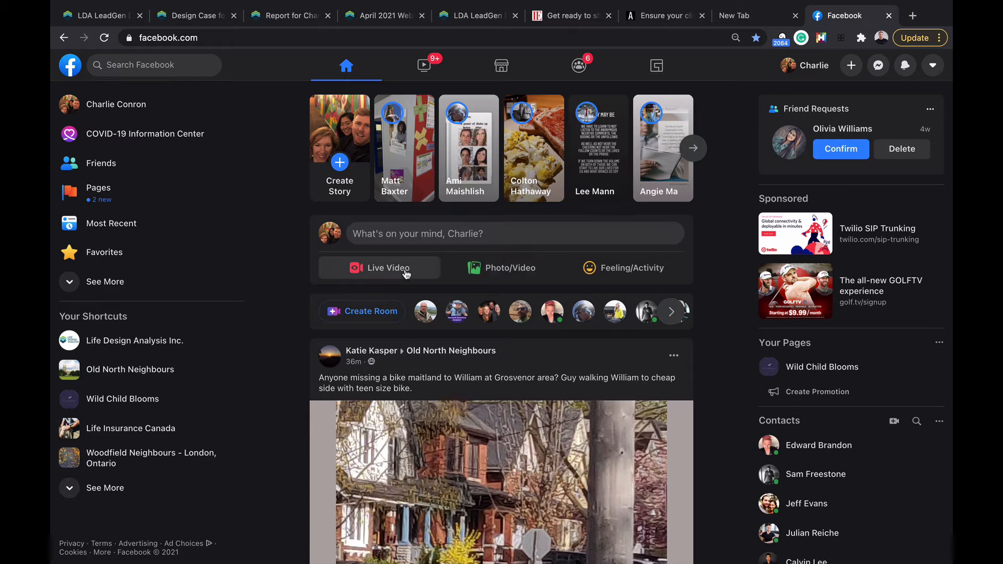
{"action": "left_click", "coordinate": [413, 237]}
{"action": "type", "text": "https://lifedesignanalysis.com/LDA-LeadGen-Demo.html"}
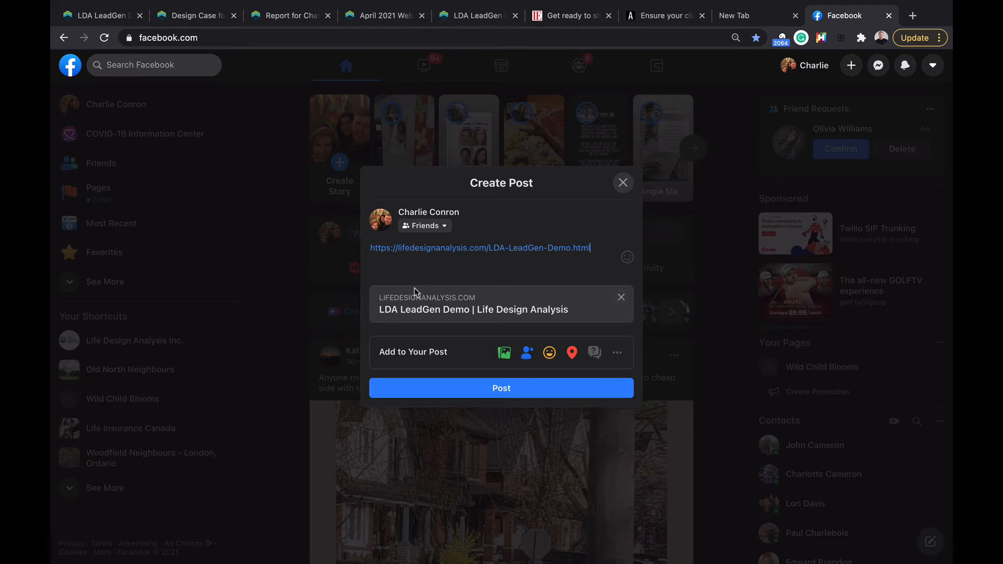
{"action": "key", "text": "Return"}
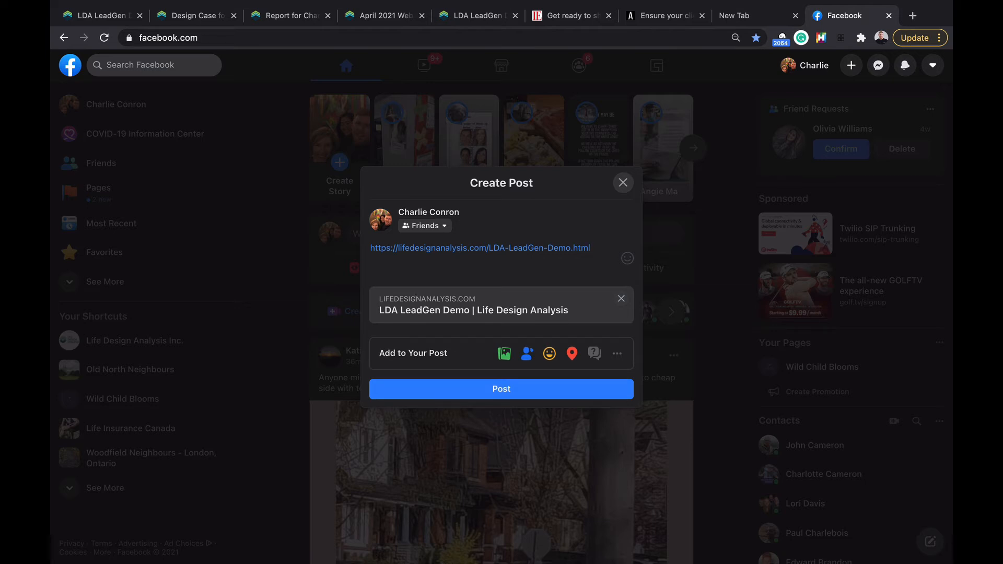
{"action": "type", "text": "bla bla bla"}
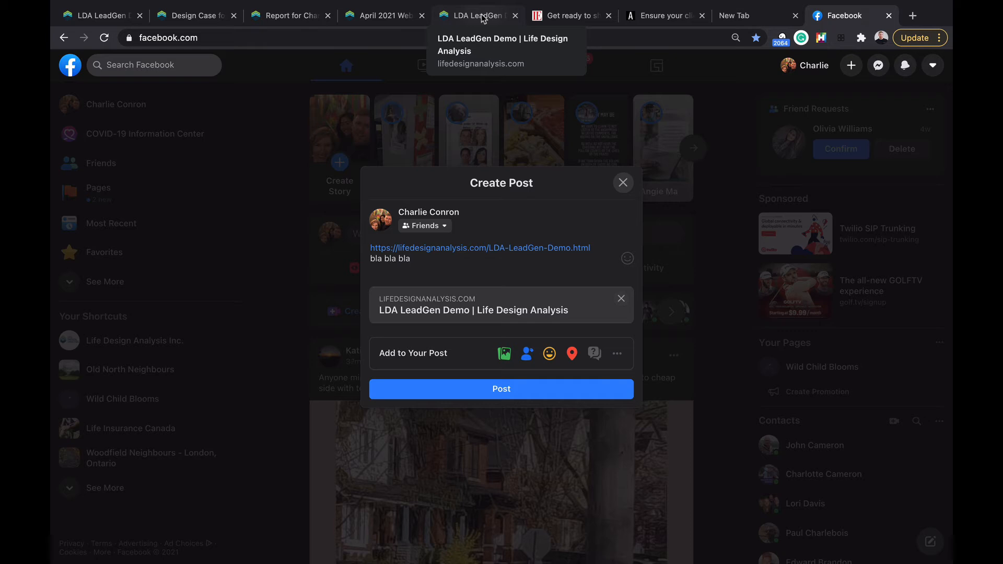
Step: On the LeadGen form, set the insurance purpose to Buying a House
{"action": "left_click", "coordinate": [481, 17]}
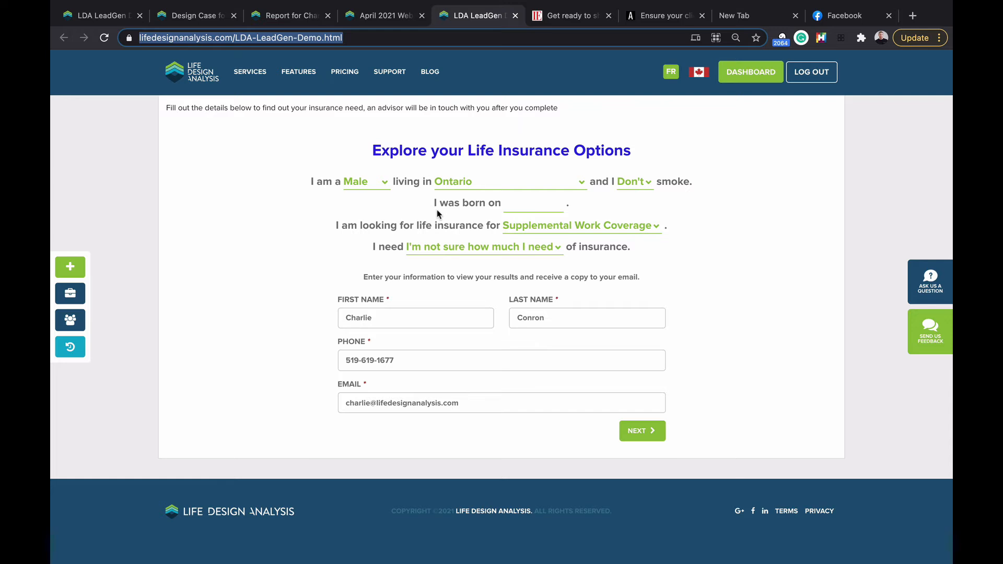
{"action": "left_click", "coordinate": [538, 231]}
{"action": "left_click", "coordinate": [541, 159]}
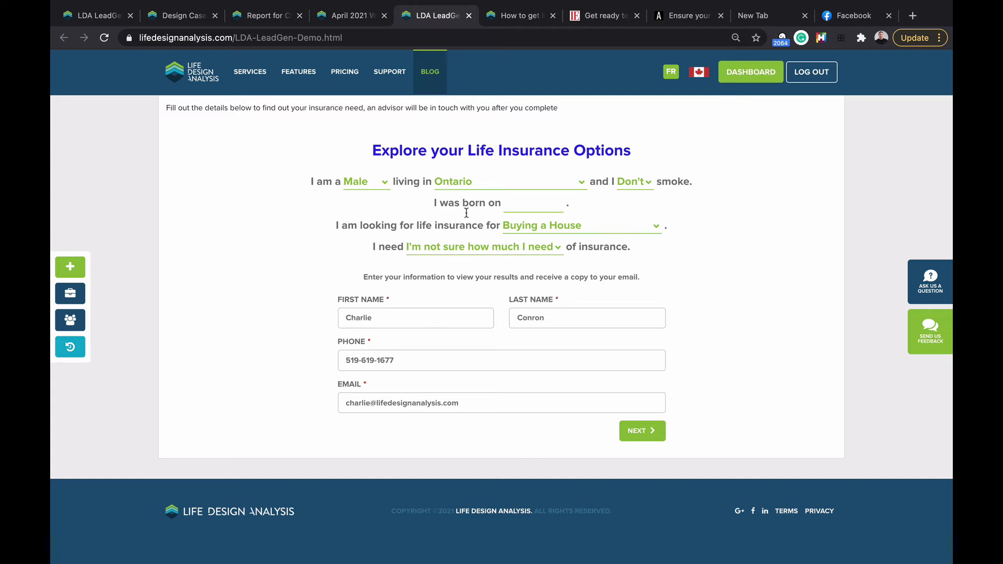
Step: Open the blog post on scaling life insurance lead funnels and read its opening sections
{"action": "left_click", "coordinate": [518, 18]}
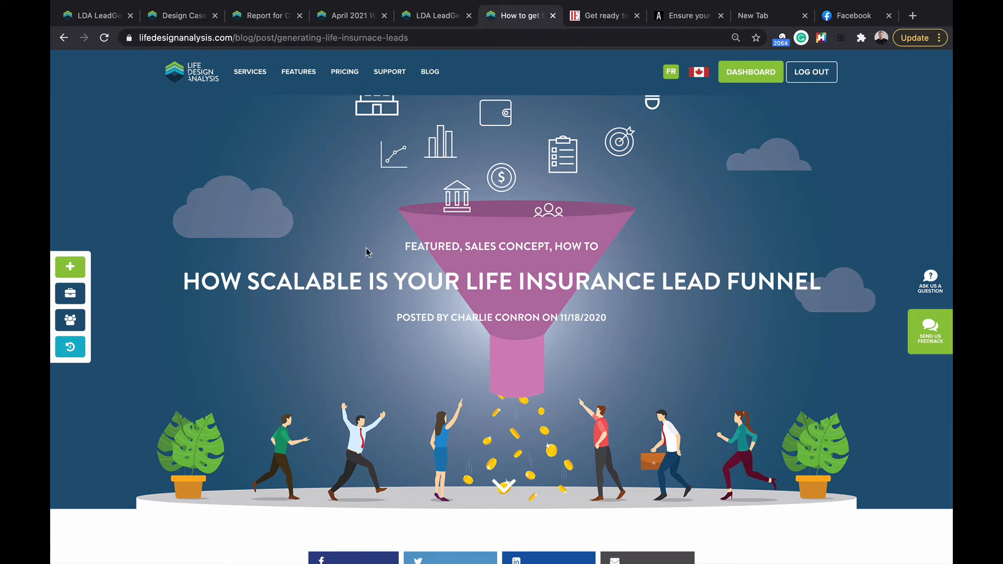
{"action": "scroll", "coordinate": [367, 252], "scroll_direction": "down", "scroll_amount": 3}
{"action": "scroll", "coordinate": [367, 252], "scroll_direction": "down", "scroll_amount": 10}
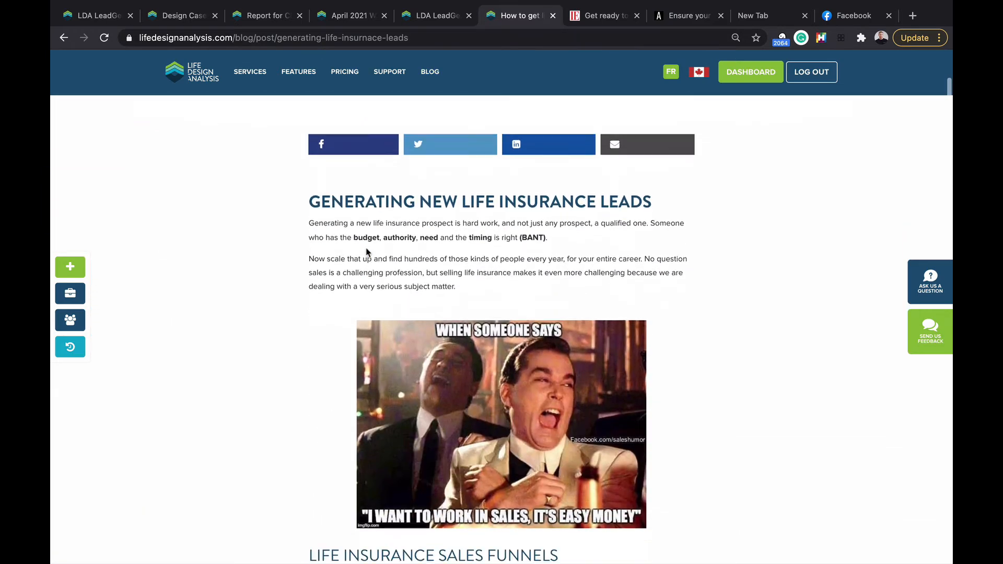
{"action": "scroll", "coordinate": [367, 252], "scroll_direction": "down", "scroll_amount": 12}
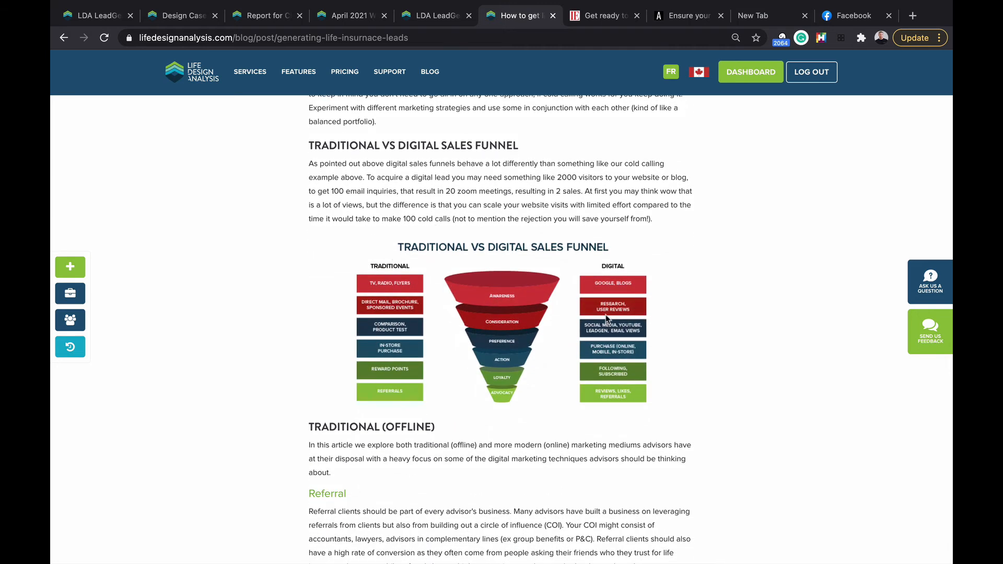
{"action": "scroll", "coordinate": [612, 345], "scroll_direction": "down", "scroll_amount": 8}
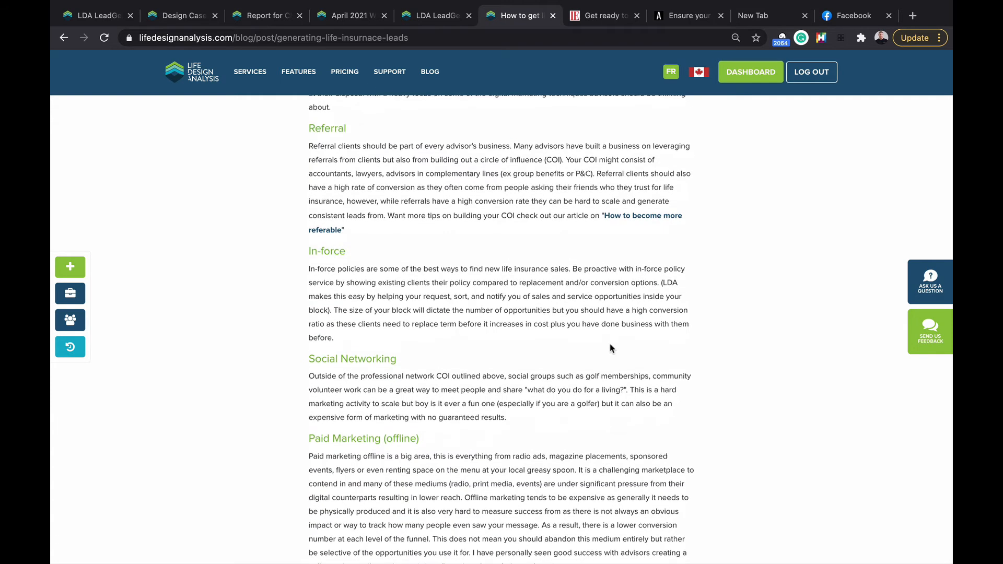
{"action": "scroll", "coordinate": [373, 228], "scroll_direction": "down", "scroll_amount": 1}
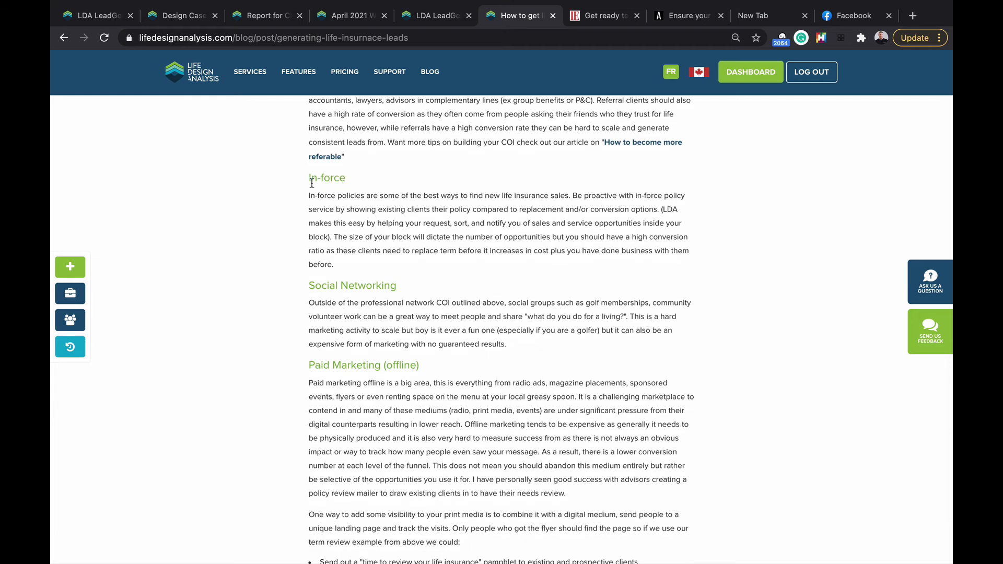
{"action": "scroll", "coordinate": [452, 323], "scroll_direction": "up", "scroll_amount": 1}
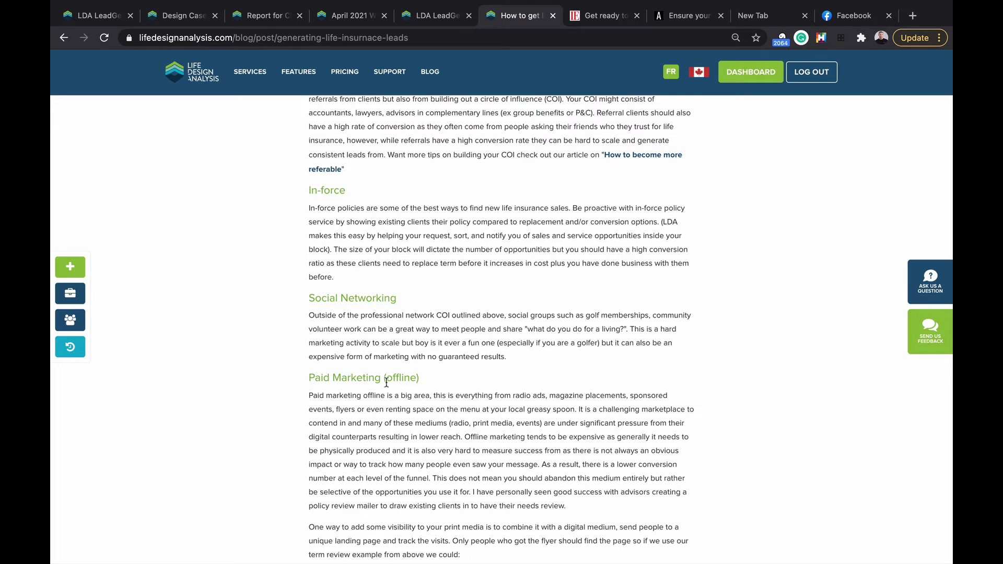
Step: Finish the post, enlarge the typical ad's report spreadsheet image, and return to the client's report
{"action": "scroll", "coordinate": [325, 253], "scroll_direction": "down", "scroll_amount": 15}
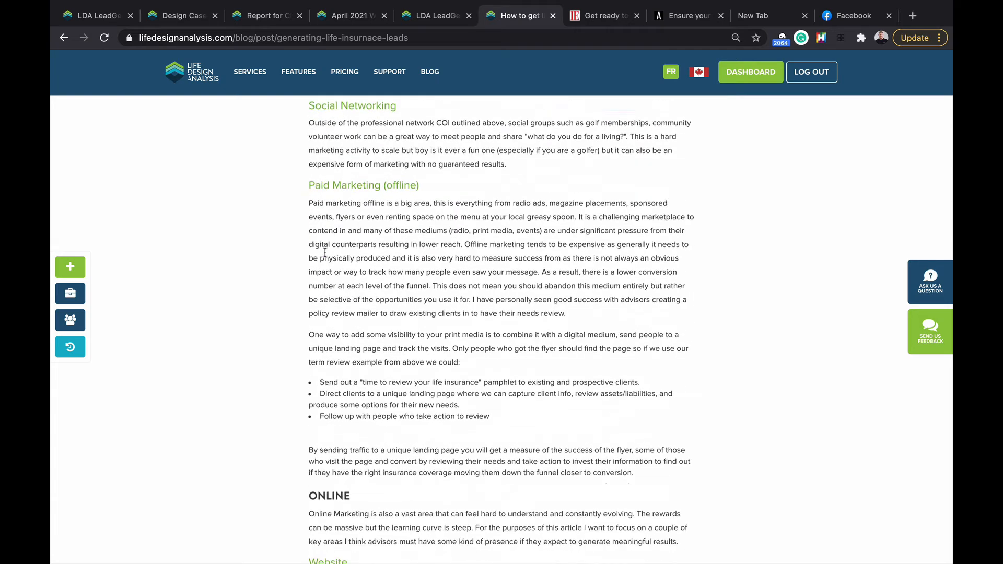
{"action": "scroll", "coordinate": [325, 256], "scroll_direction": "down", "scroll_amount": 20}
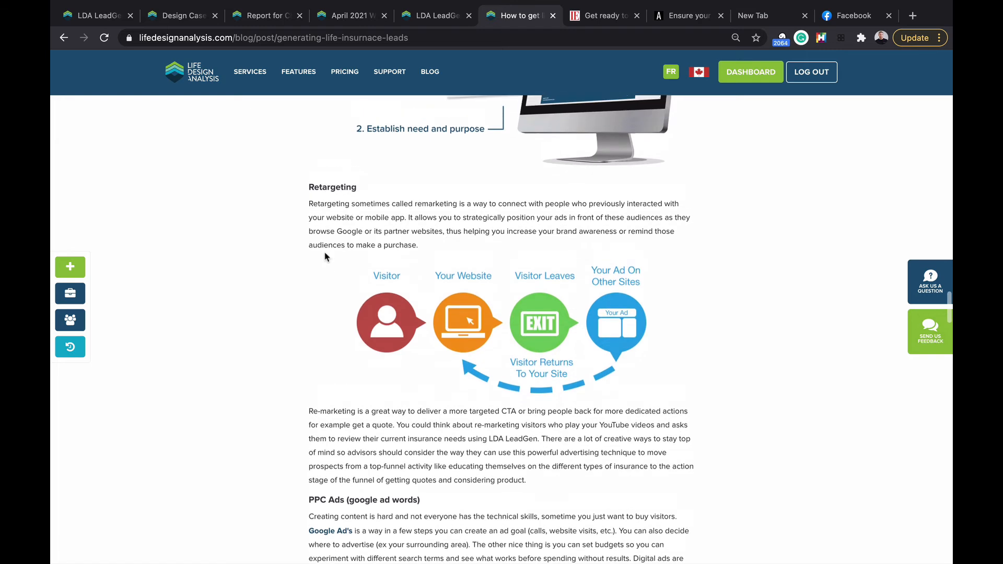
{"action": "scroll", "coordinate": [325, 256], "scroll_direction": "up", "scroll_amount": 7}
{"action": "scroll", "coordinate": [447, 278], "scroll_direction": "down", "scroll_amount": 6}
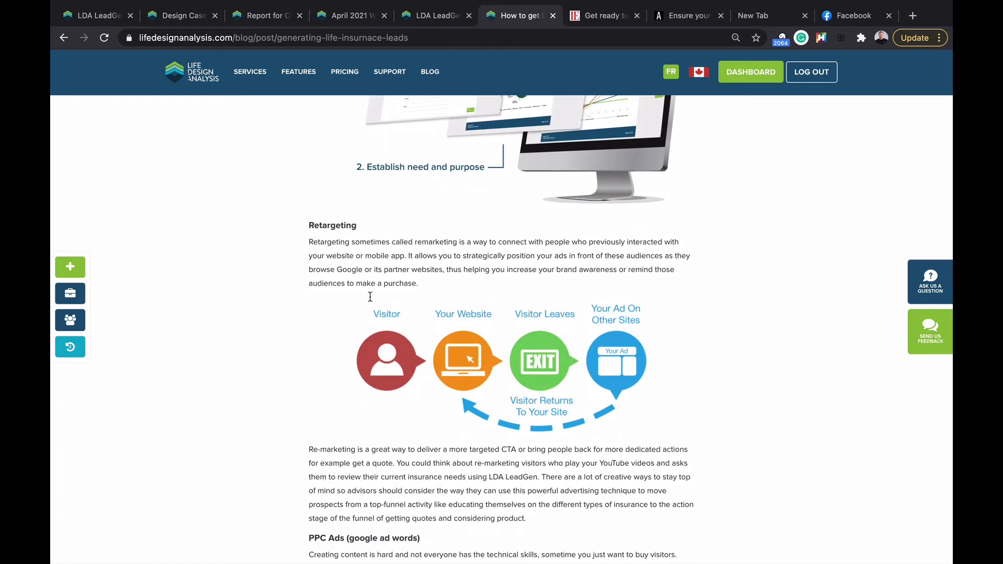
{"action": "scroll", "coordinate": [582, 407], "scroll_direction": "down", "scroll_amount": 3}
{"action": "scroll", "coordinate": [582, 407], "scroll_direction": "down", "scroll_amount": 2}
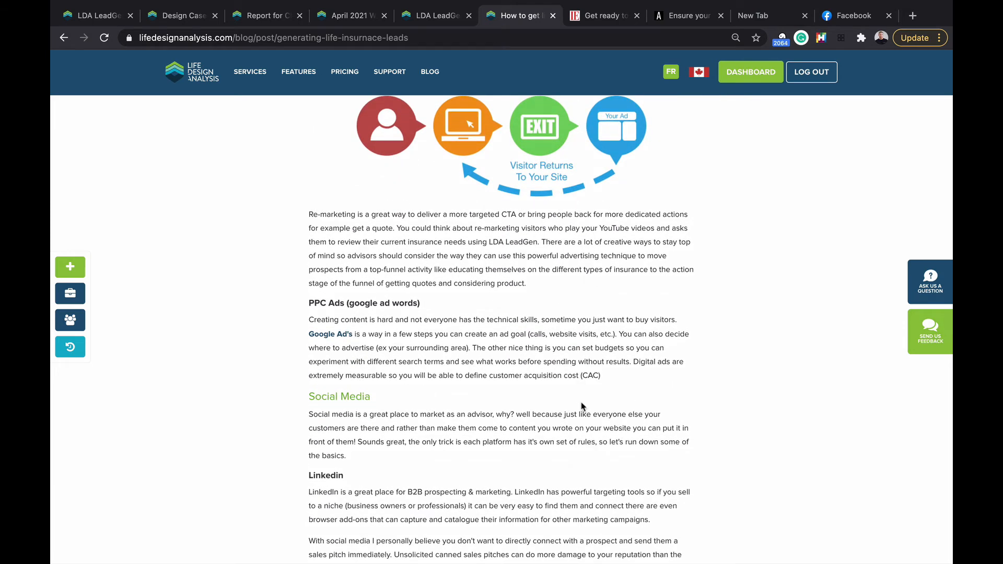
{"action": "scroll", "coordinate": [488, 285], "scroll_direction": "down", "scroll_amount": 6}
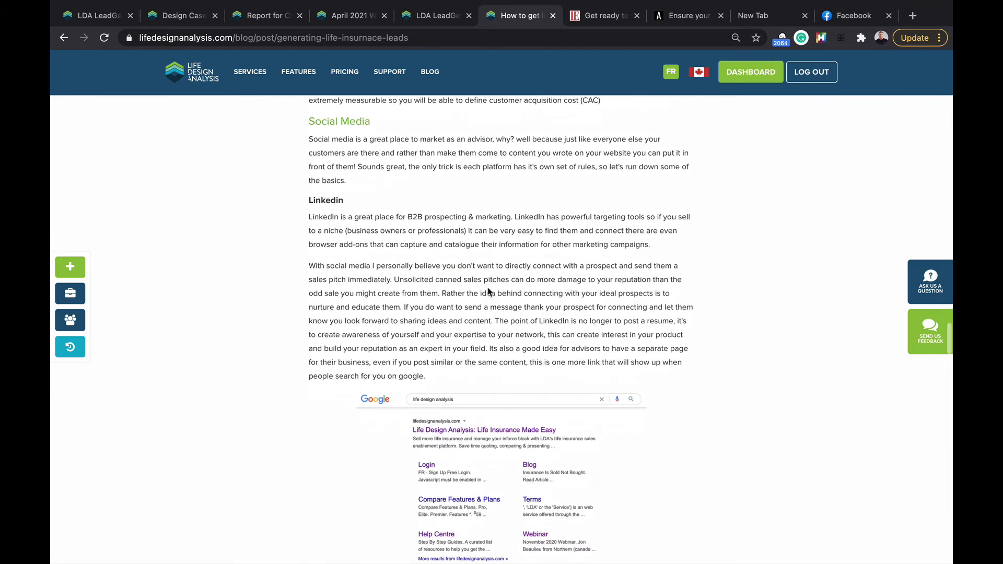
{"action": "scroll", "coordinate": [488, 287], "scroll_direction": "down", "scroll_amount": 20}
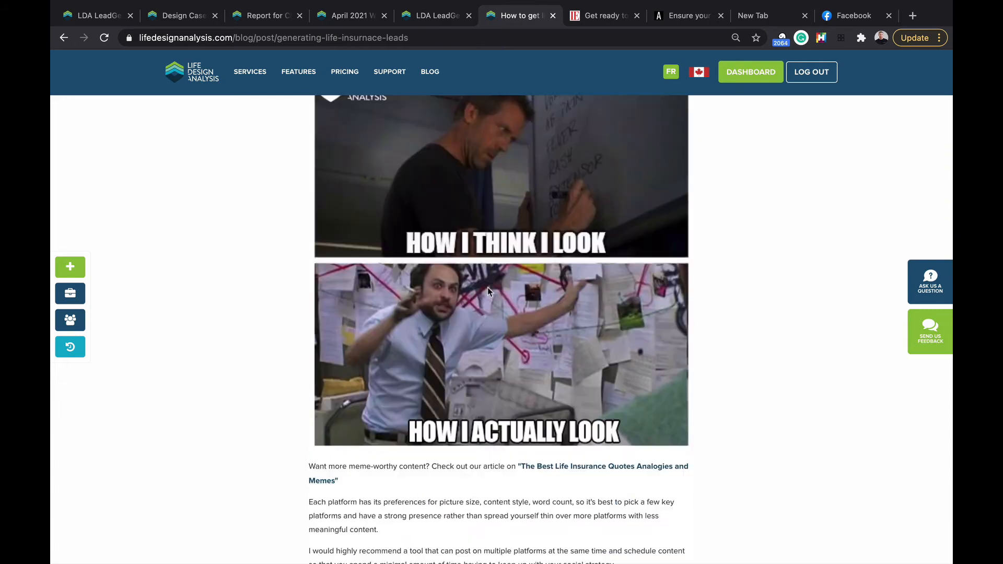
{"action": "scroll", "coordinate": [487, 287], "scroll_direction": "down", "scroll_amount": 20}
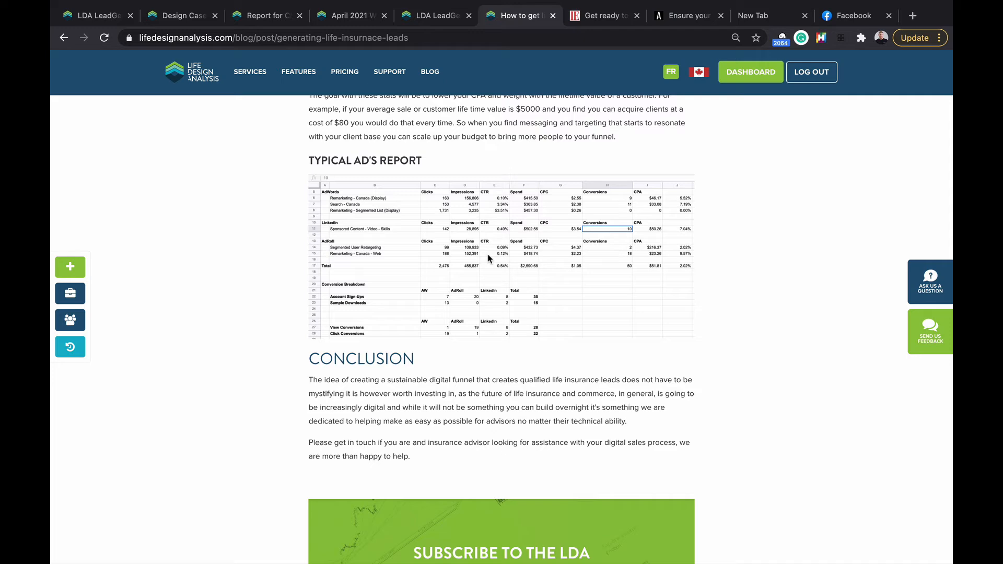
{"action": "left_click", "coordinate": [487, 254]}
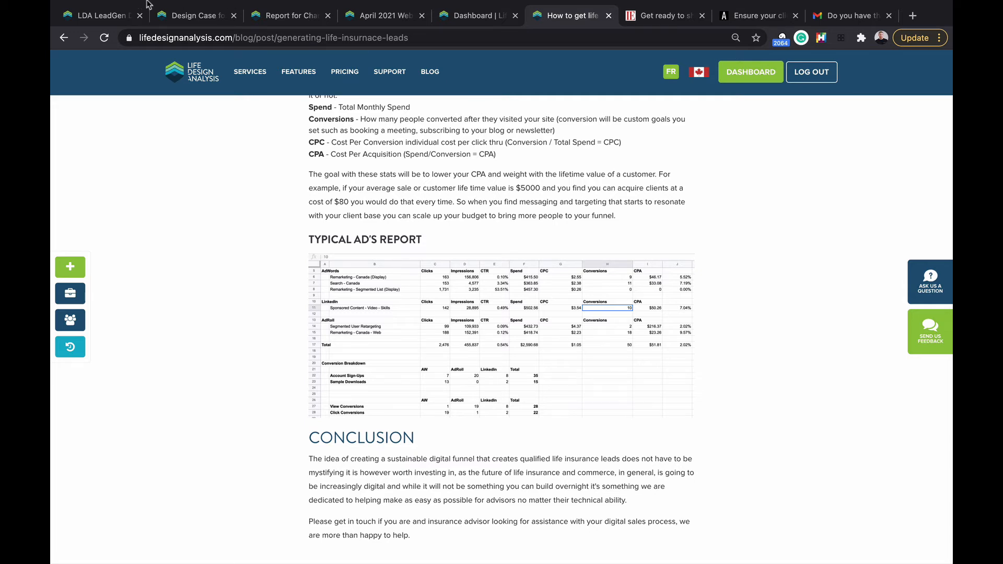
{"action": "left_click", "coordinate": [278, 21]}
Step: Go to the client's design case and edit its Personal Needs Analysis
{"action": "left_click", "coordinate": [217, 24]}
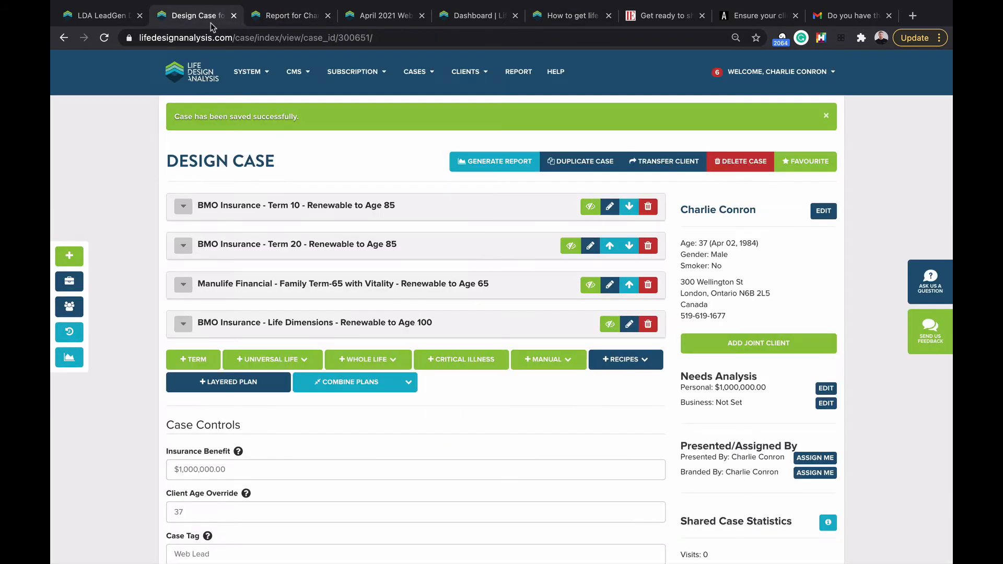
{"action": "scroll", "coordinate": [782, 233], "scroll_direction": "down", "scroll_amount": 2}
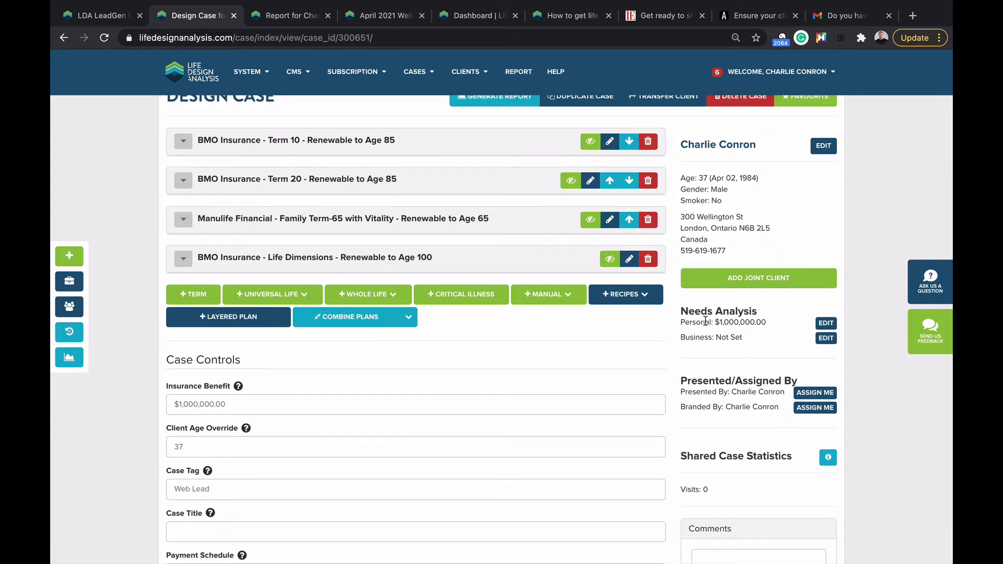
{"action": "left_click", "coordinate": [827, 323]}
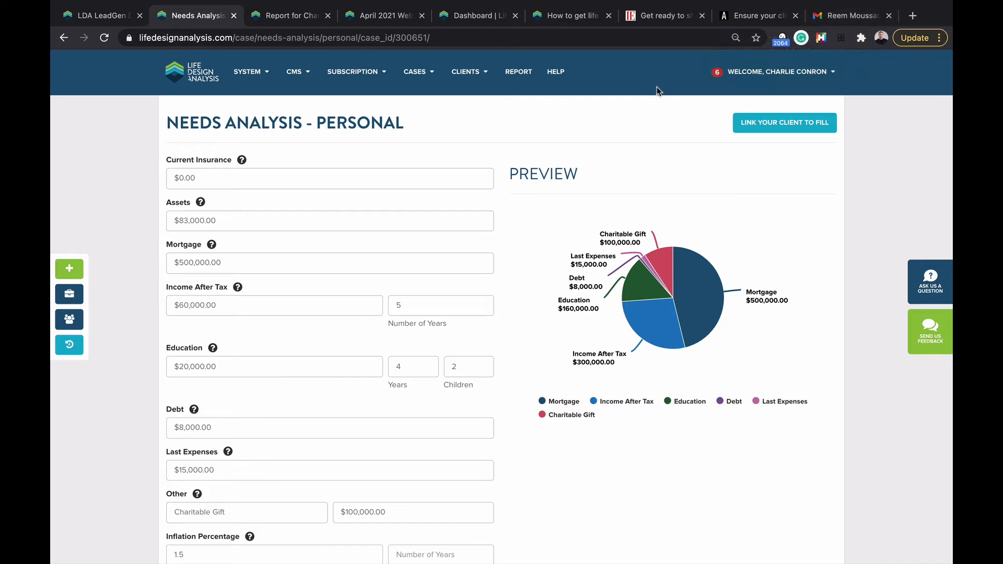
Step: Create and copy the client fill-in link for the personal needs analysis, then start an incognito window
{"action": "left_click", "coordinate": [756, 124]}
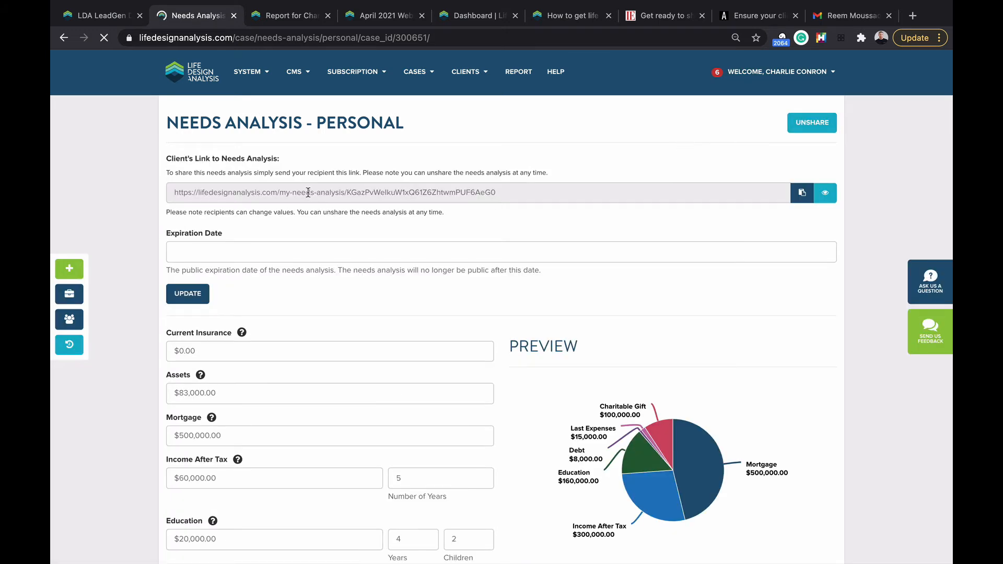
{"action": "left_click", "coordinate": [798, 196]}
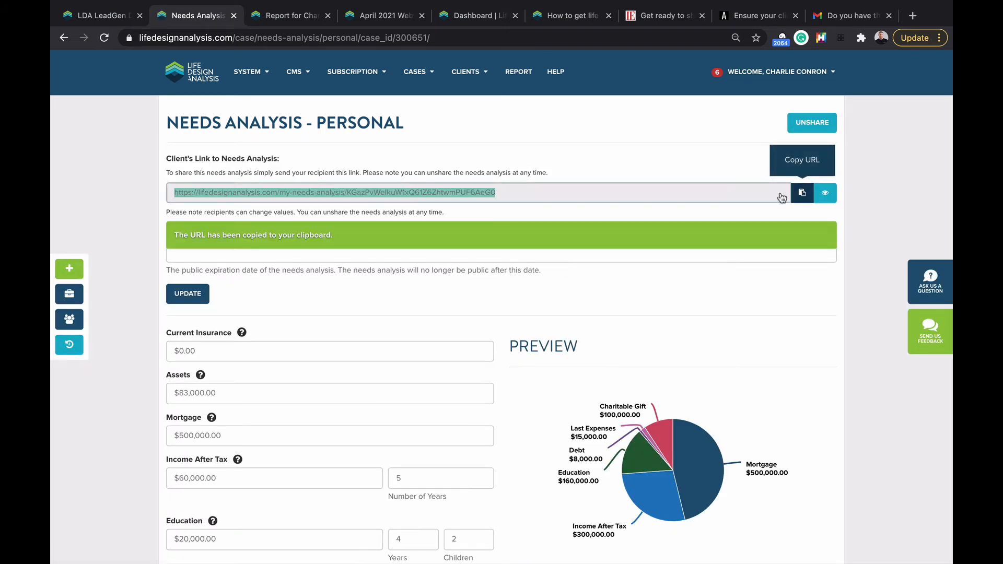
{"action": "left_click", "coordinate": [929, 44]}
{"action": "left_click", "coordinate": [805, 118]}
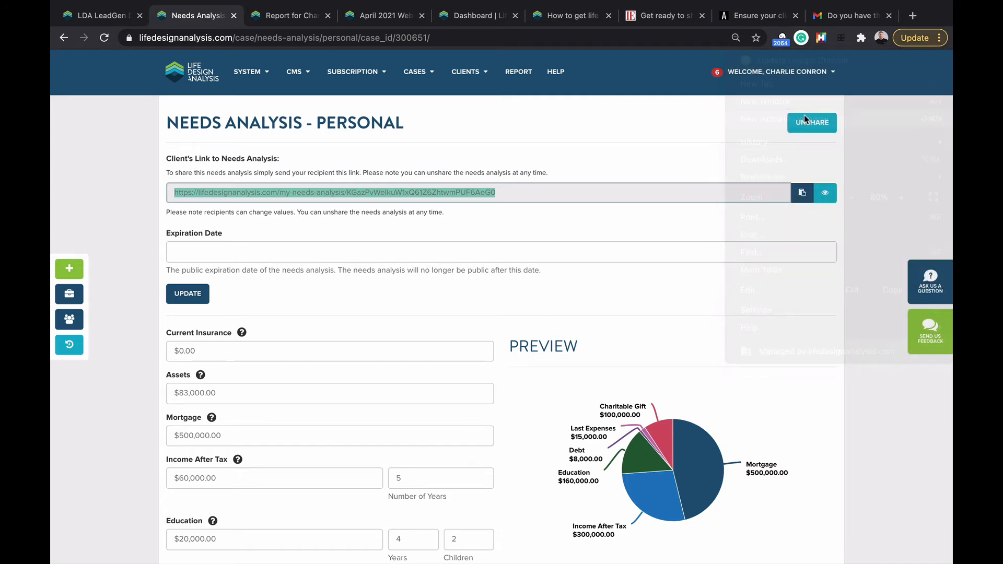
Step: Through the pasted client link, change Current Insurance to 10000 and save the needs analysis
{"action": "key", "text": "super+v"}
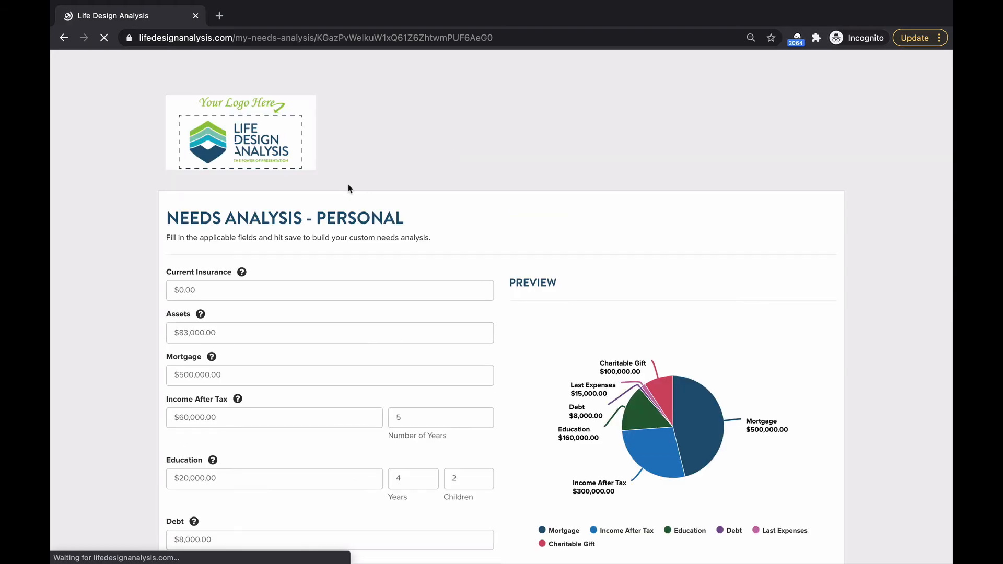
{"action": "scroll", "coordinate": [350, 188], "scroll_direction": "down", "scroll_amount": 2}
{"action": "scroll", "coordinate": [382, 227], "scroll_direction": "down", "scroll_amount": 1}
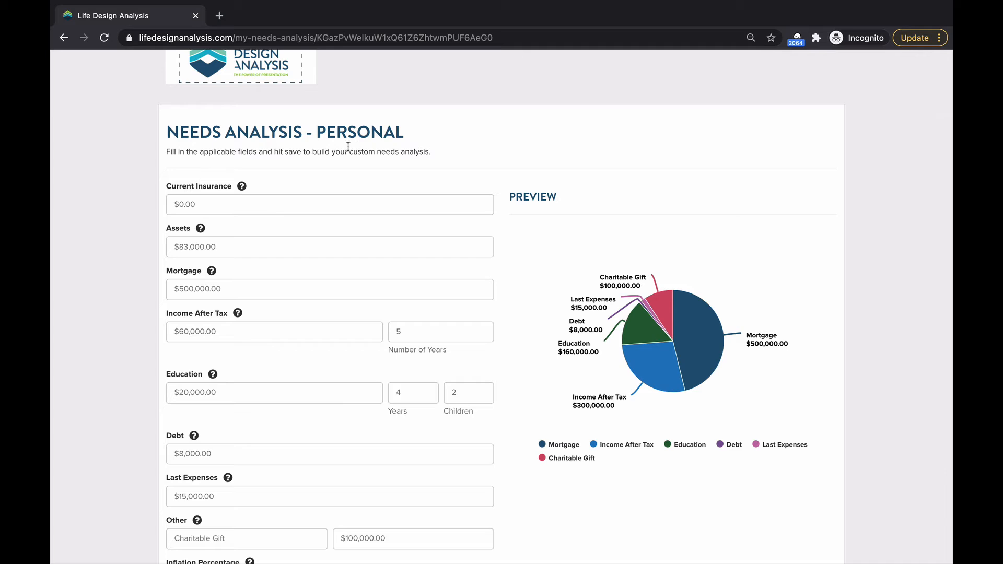
{"action": "scroll", "coordinate": [223, 148], "scroll_direction": "down", "scroll_amount": 1}
{"action": "left_click", "coordinate": [209, 161]}
{"action": "double_click", "coordinate": [209, 161]}
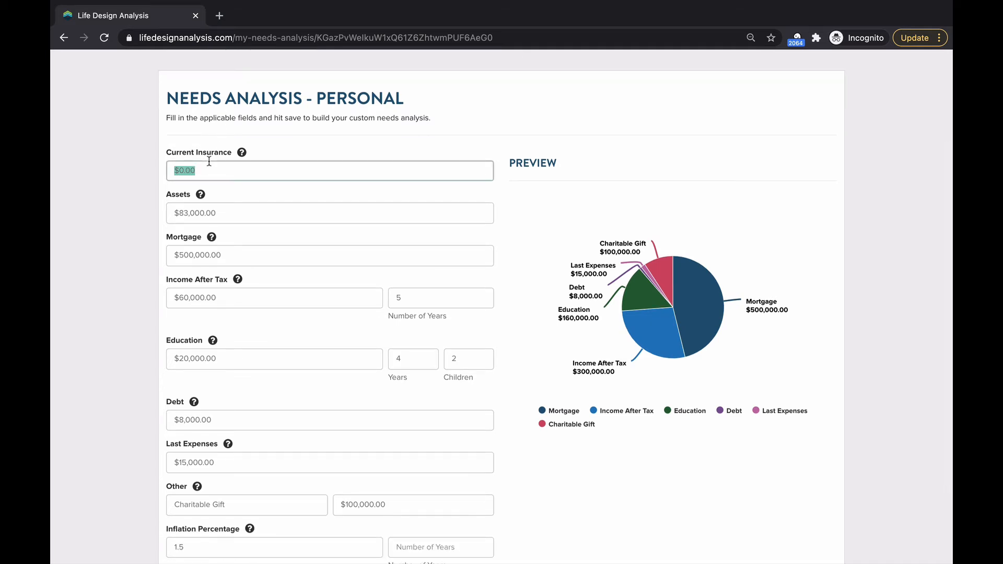
{"action": "type", "text": "10000"}
{"action": "scroll", "coordinate": [177, 246], "scroll_direction": "down", "scroll_amount": 3}
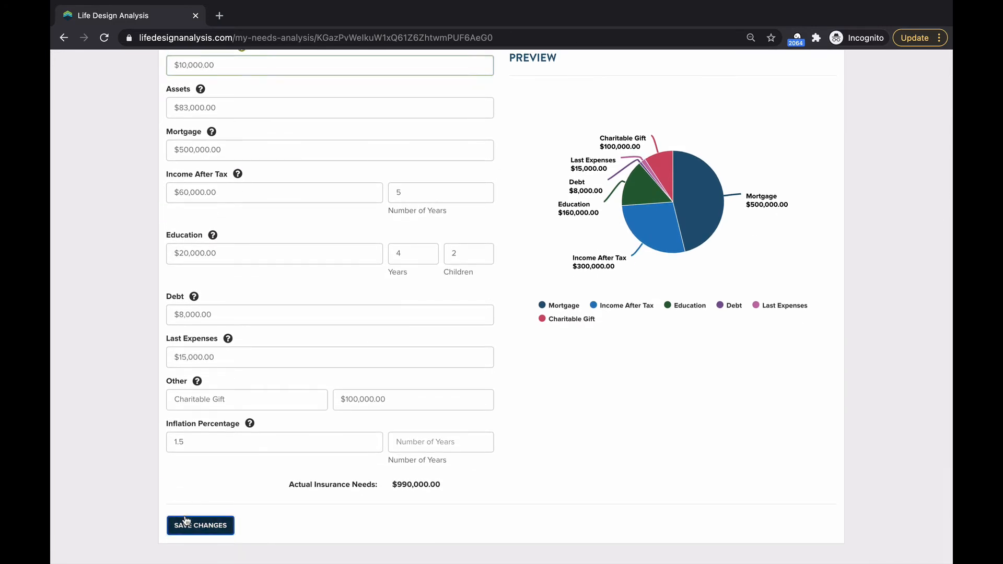
{"action": "left_click", "coordinate": [188, 525]}
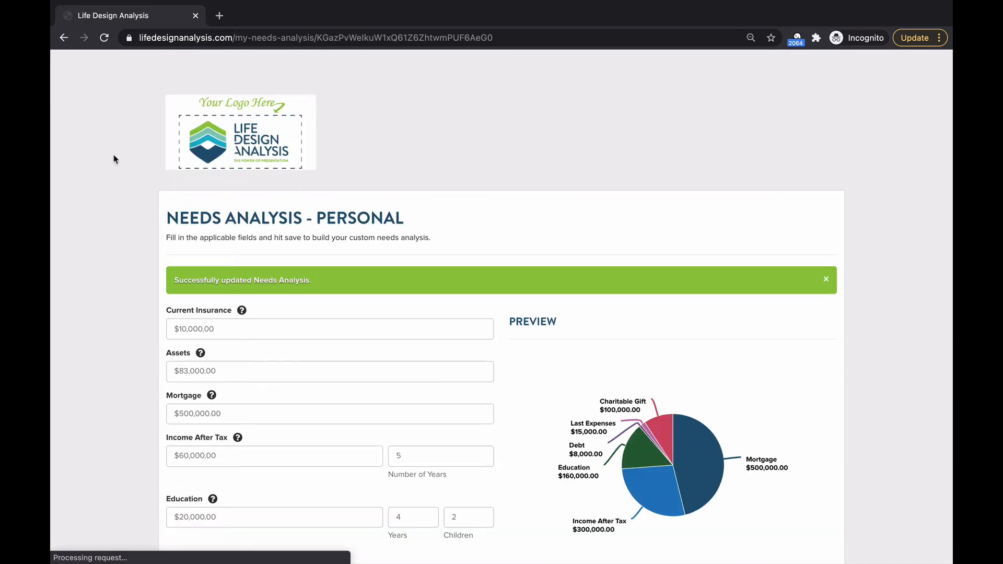
Step: Close the incognito window, return to the last viewed case, and open the client's profile page
{"action": "left_click", "coordinate": [194, 15]}
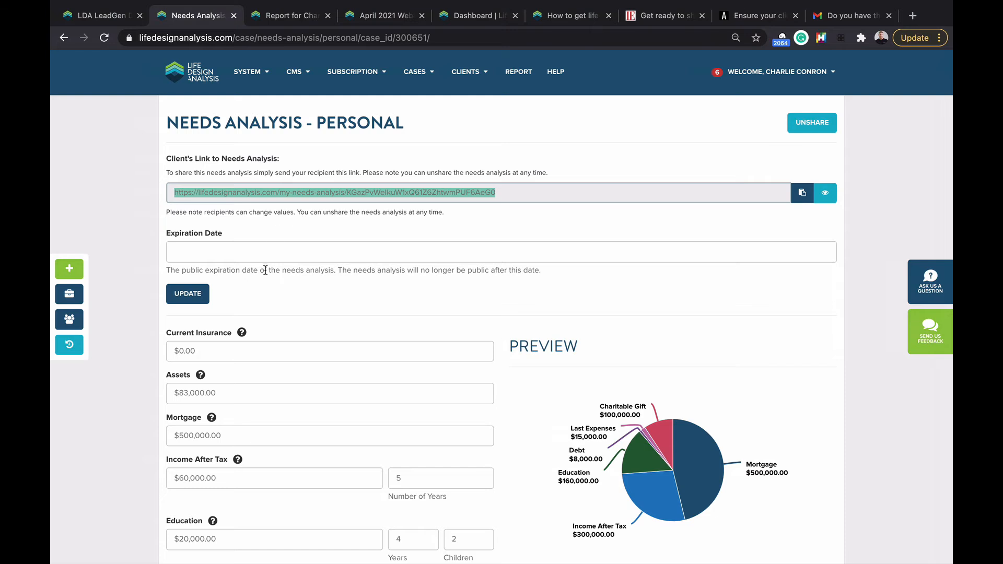
{"action": "left_click", "coordinate": [69, 344]}
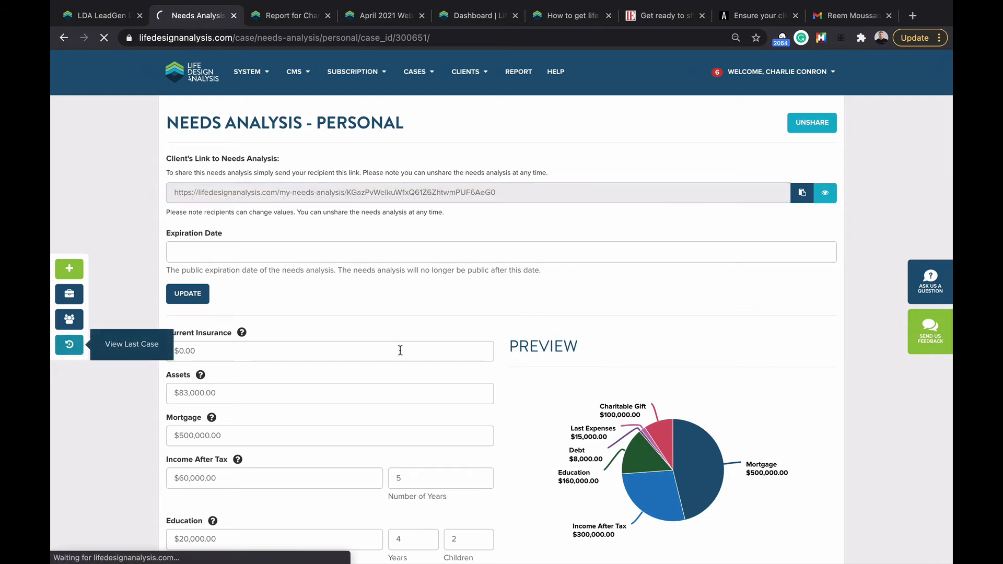
{"action": "scroll", "coordinate": [522, 309], "scroll_direction": "down", "scroll_amount": 1}
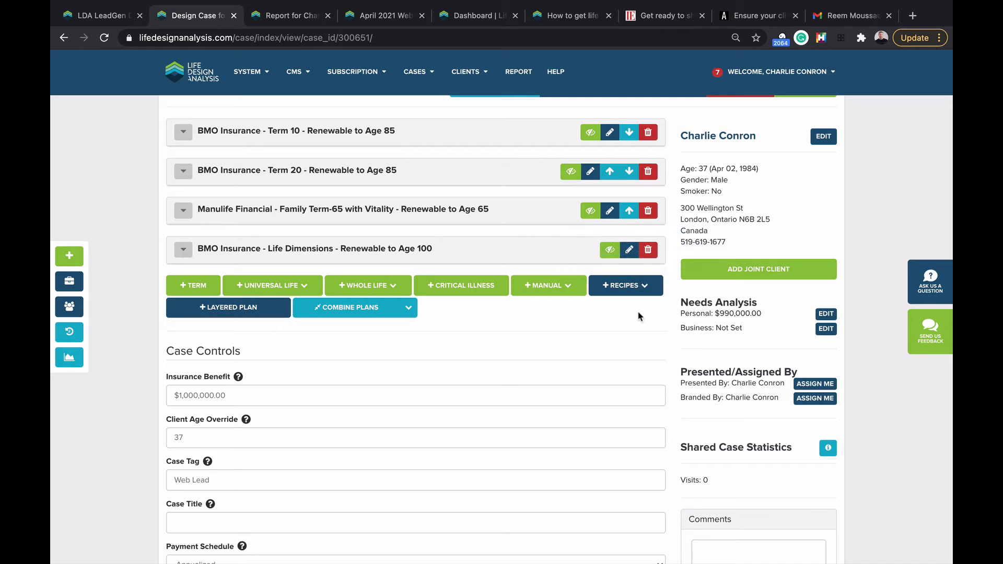
{"action": "left_click", "coordinate": [726, 140]}
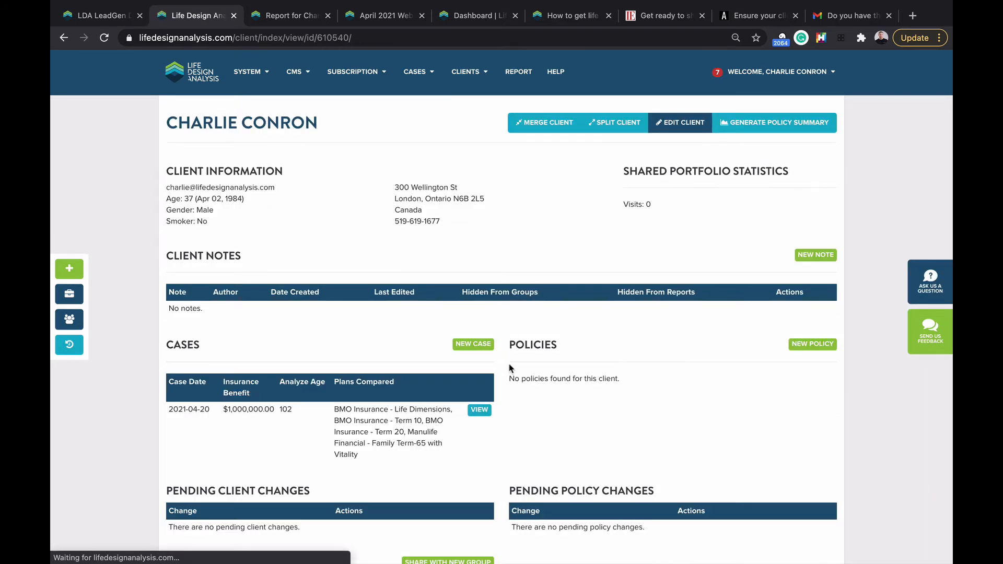
Step: Start a new case for the client with an Insurance Benefit of 1000000
{"action": "left_click", "coordinate": [479, 346]}
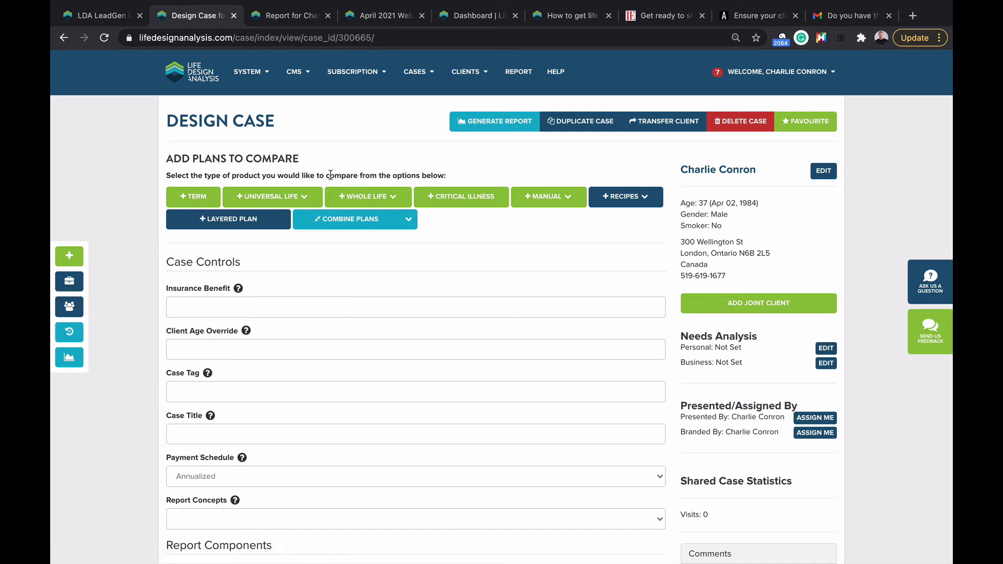
{"action": "left_click", "coordinate": [206, 300]}
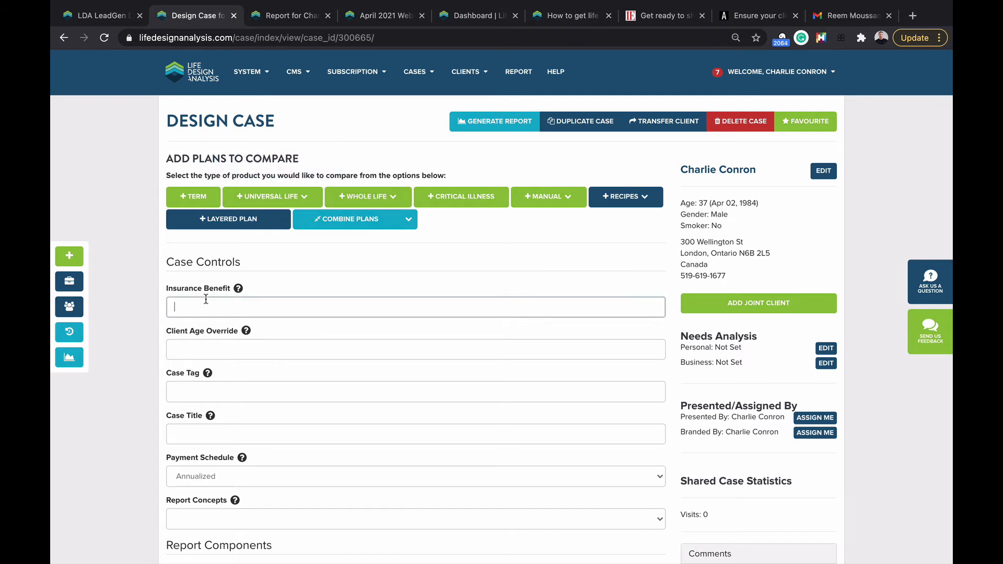
{"action": "type", "text": "1000000"}
{"action": "left_click", "coordinate": [158, 322]}
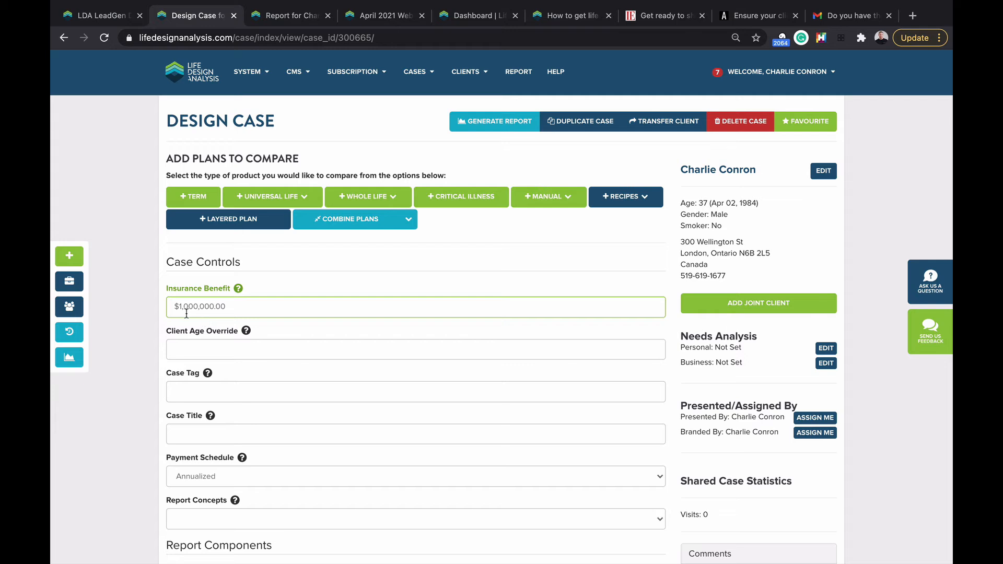
Step: Search 20-year term rates and add the Humania Assurance HuGO Term Life 20 plan to the case
{"action": "left_click", "coordinate": [202, 201]}
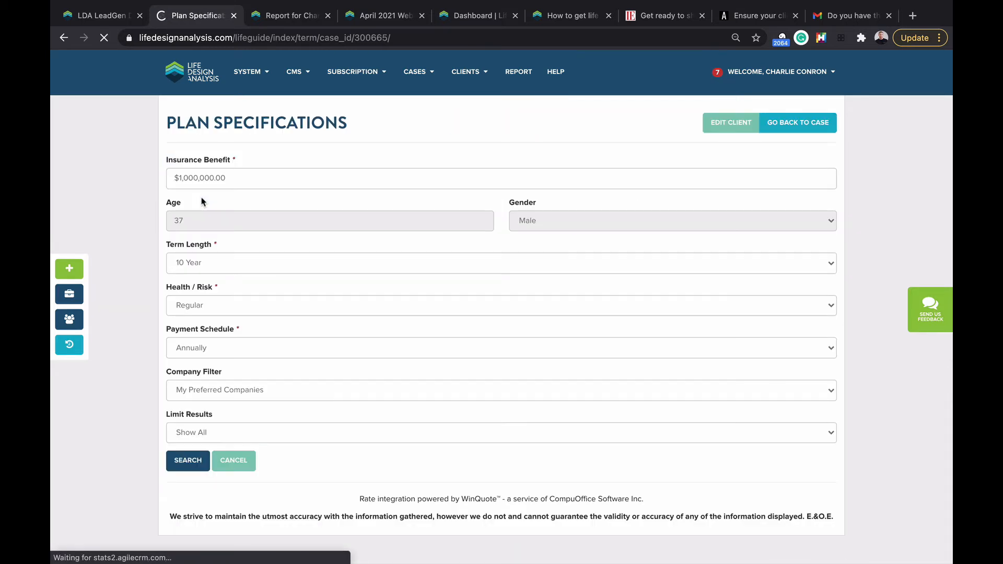
{"action": "left_click", "coordinate": [223, 265]}
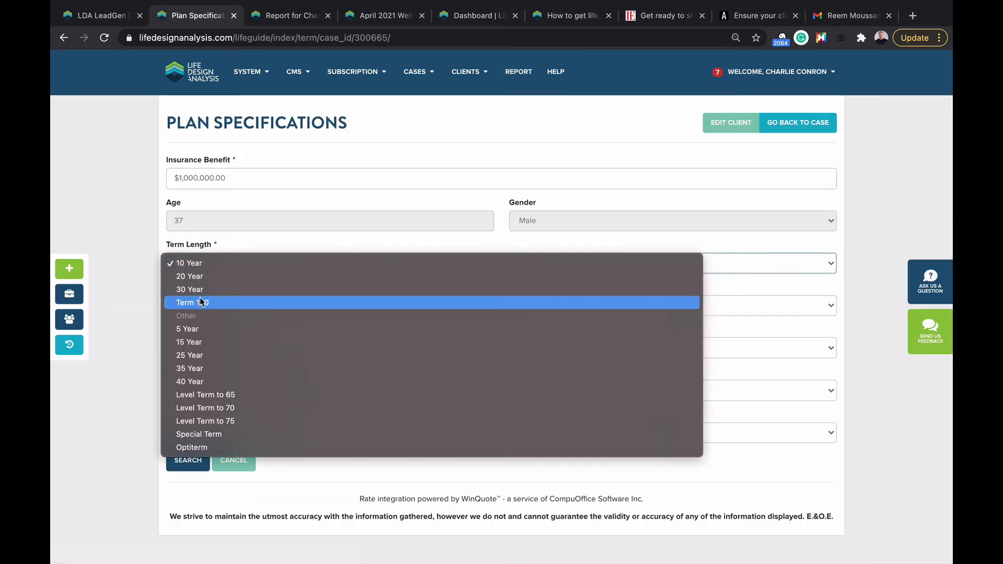
{"action": "left_click", "coordinate": [206, 277]}
{"action": "left_click", "coordinate": [189, 460]}
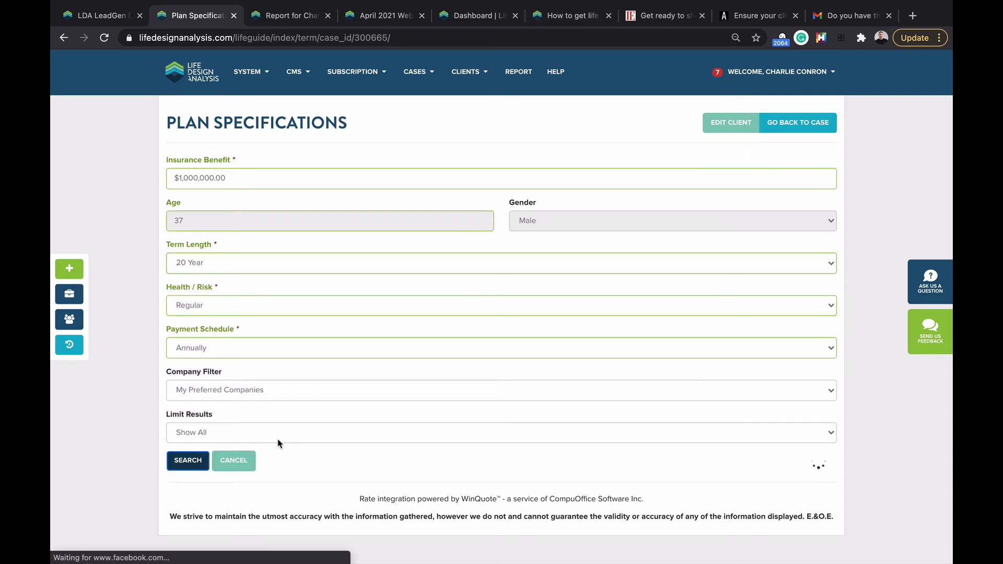
{"action": "scroll", "coordinate": [204, 280], "scroll_direction": "down", "scroll_amount": 1}
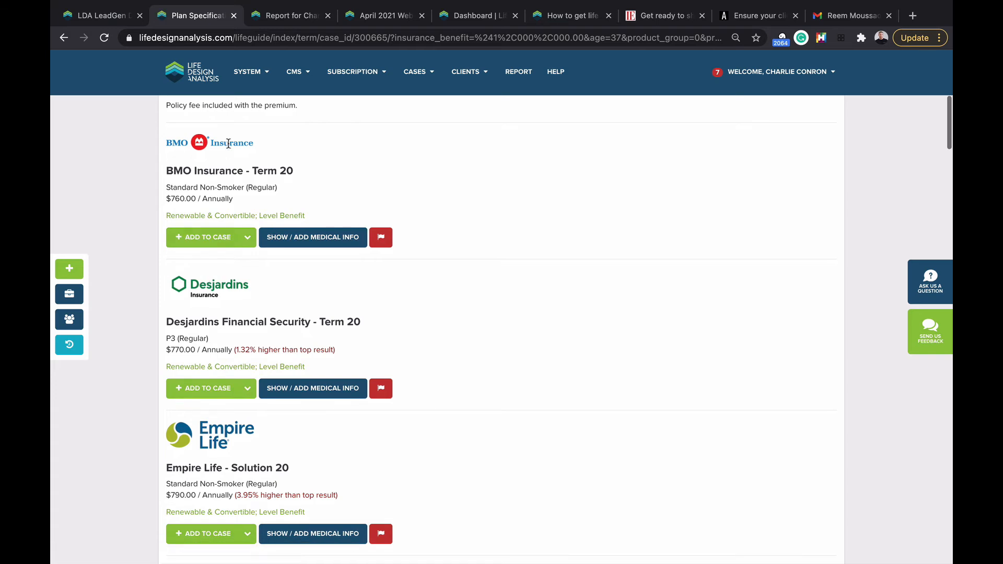
{"action": "scroll", "coordinate": [228, 143], "scroll_direction": "down", "scroll_amount": 6}
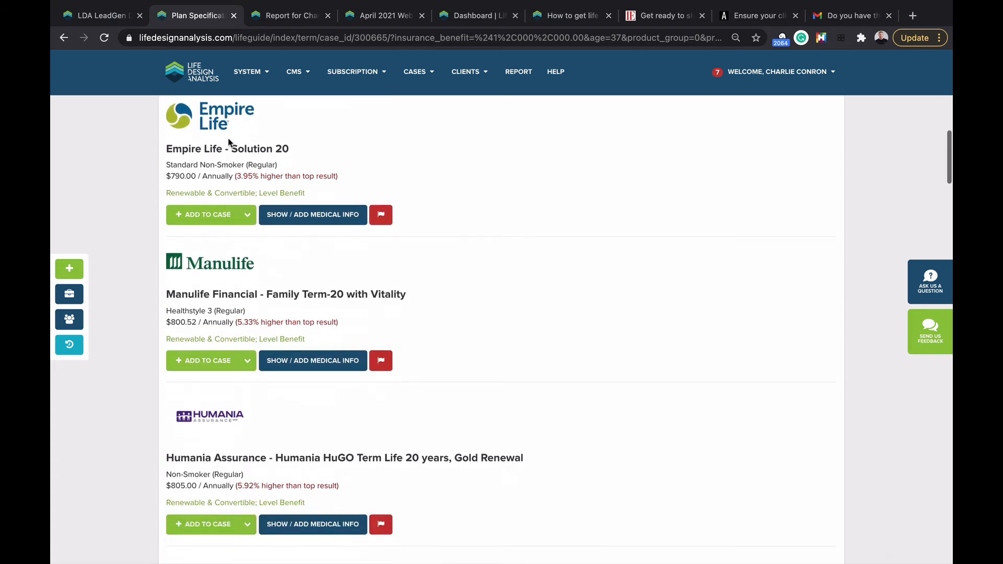
{"action": "scroll", "coordinate": [228, 142], "scroll_direction": "down", "scroll_amount": 2}
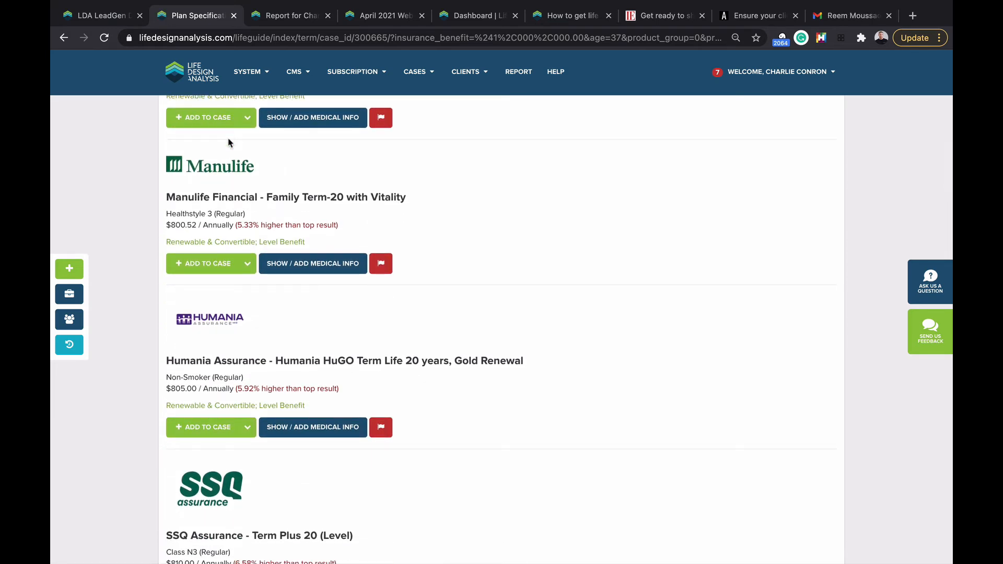
{"action": "scroll", "coordinate": [229, 143], "scroll_direction": "down", "scroll_amount": 1}
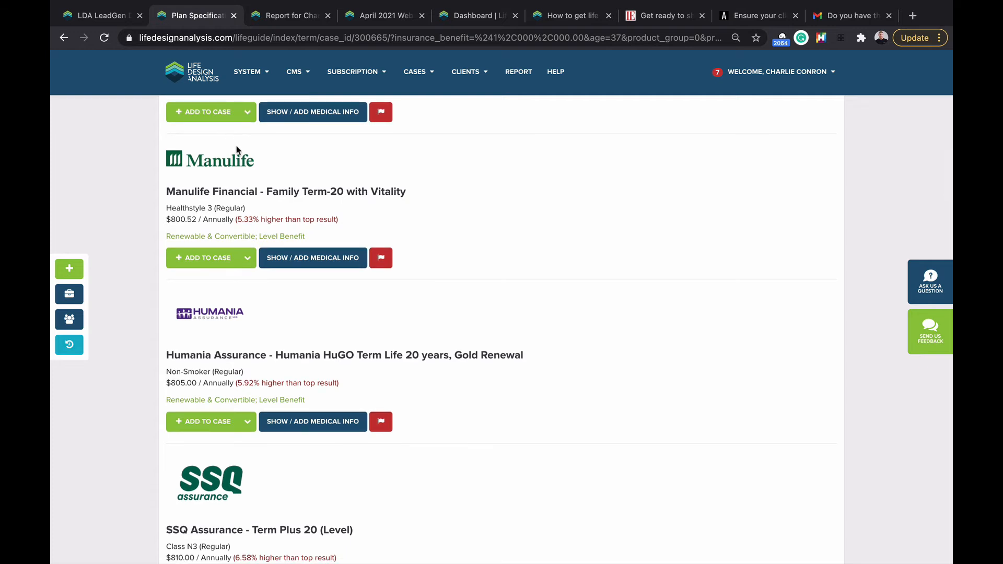
{"action": "scroll", "coordinate": [238, 151], "scroll_direction": "down", "scroll_amount": 2}
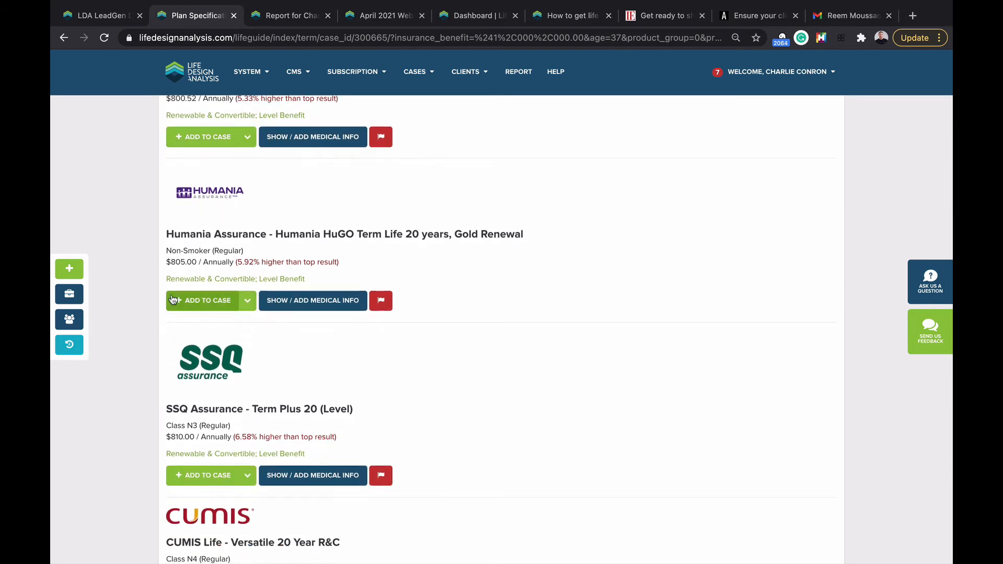
{"action": "left_click", "coordinate": [207, 305]}
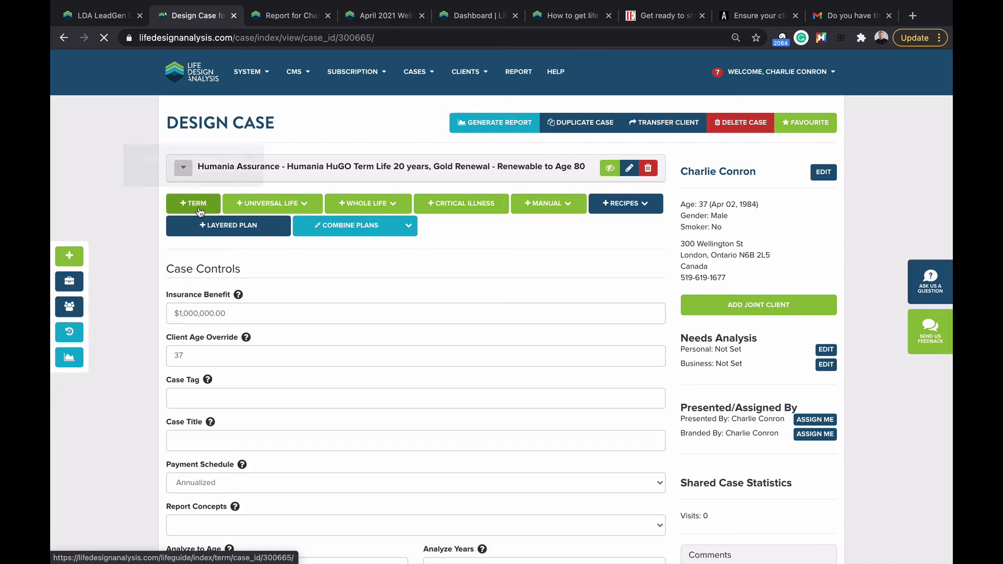
Step: Search universal life rates and add BMO Insurance Life Dimensions to the case
{"action": "left_click", "coordinate": [313, 202]}
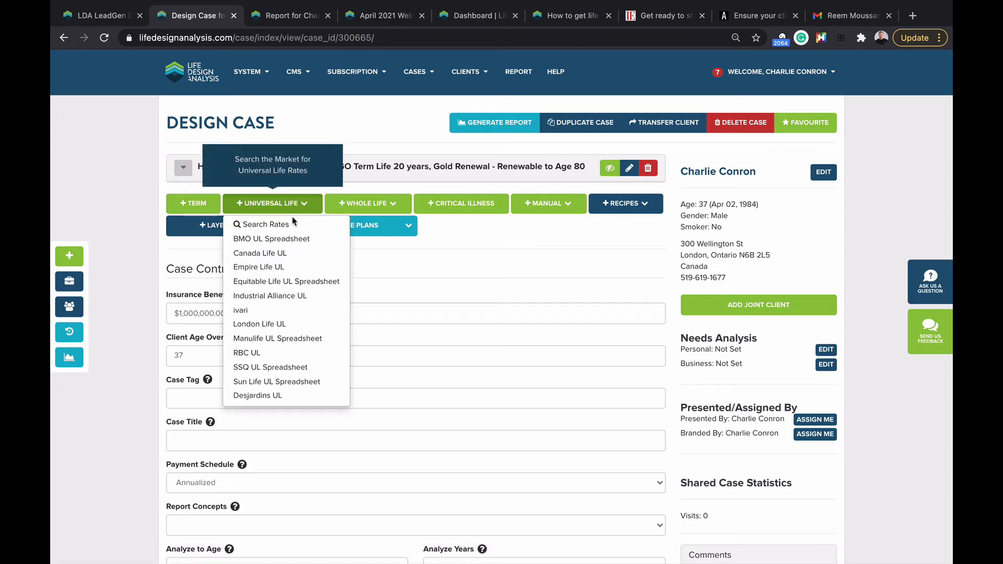
{"action": "left_click", "coordinate": [286, 225]}
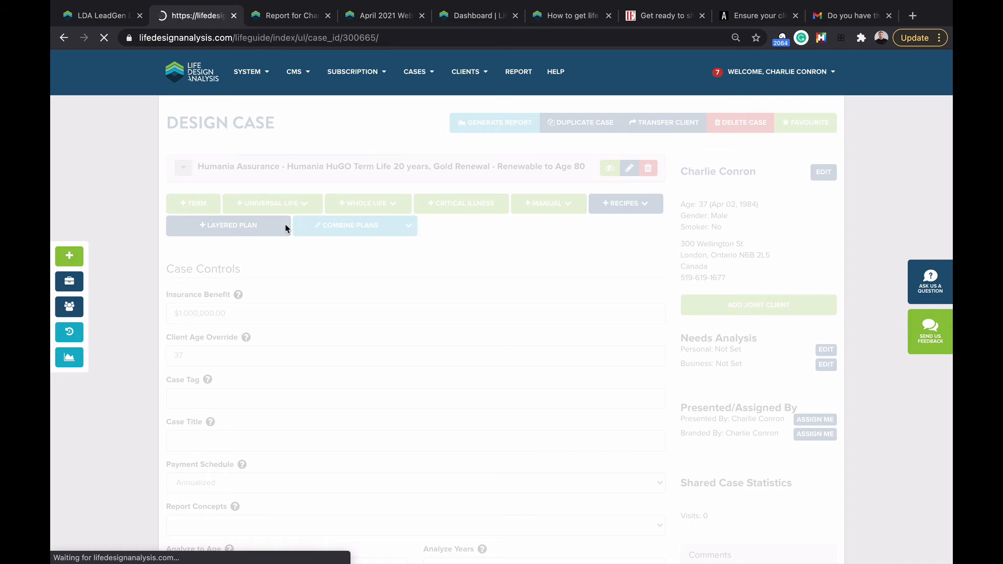
{"action": "left_click", "coordinate": [194, 461]}
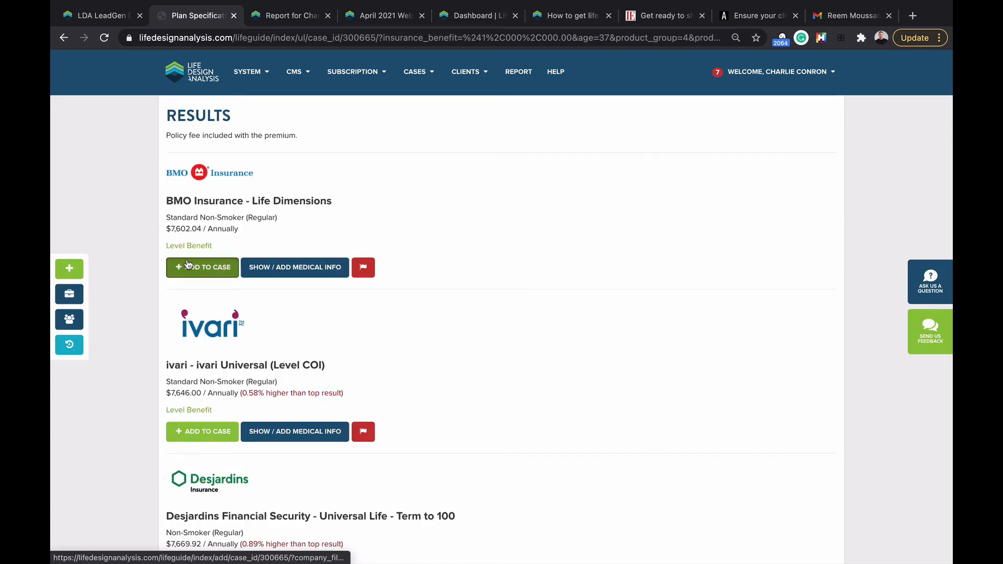
{"action": "left_click", "coordinate": [188, 264]}
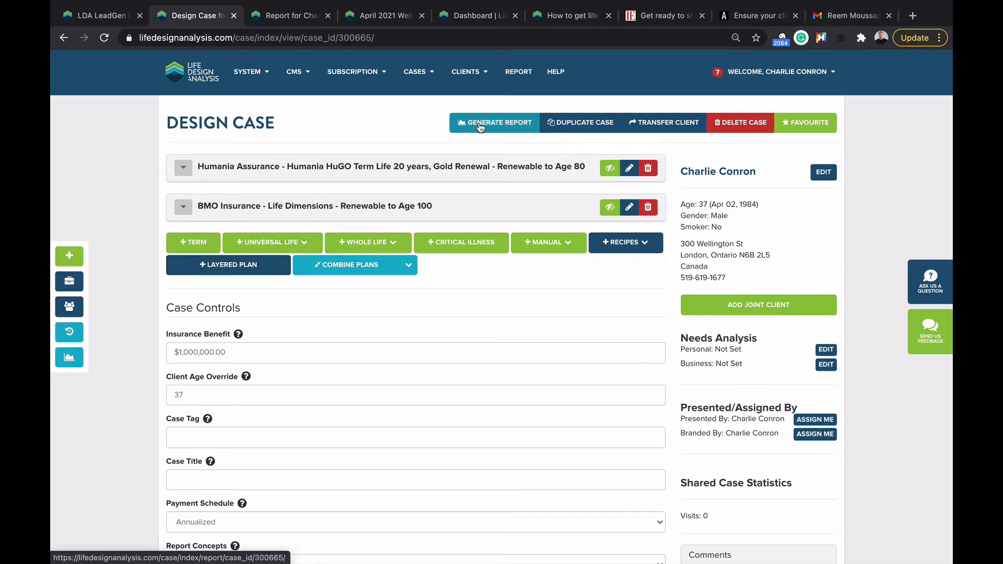
Step: Generate the report, review the Humania vs BMO premium table and Annual Premium Schedule chart, then return
{"action": "left_click", "coordinate": [479, 126]}
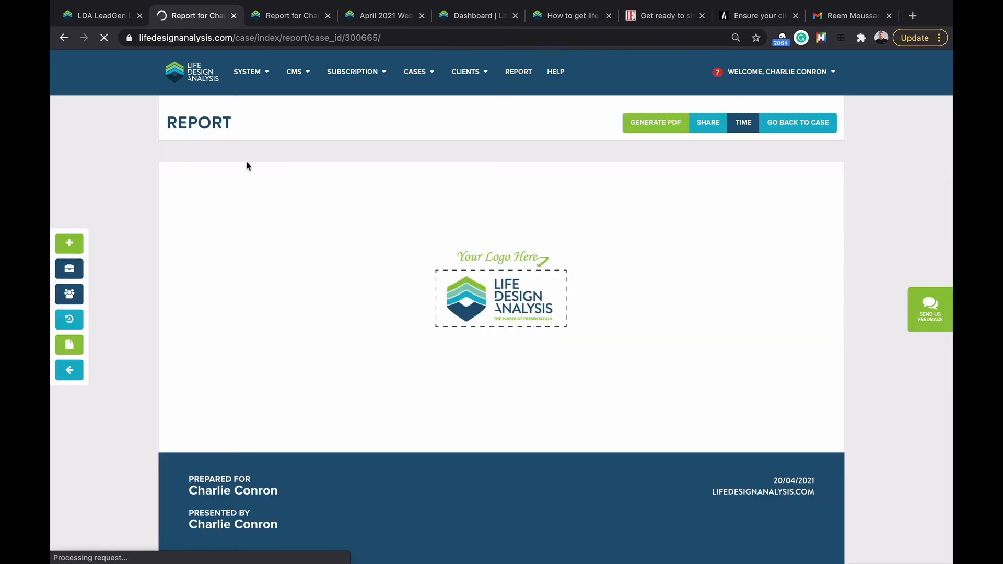
{"action": "scroll", "coordinate": [380, 236], "scroll_direction": "down", "scroll_amount": 10}
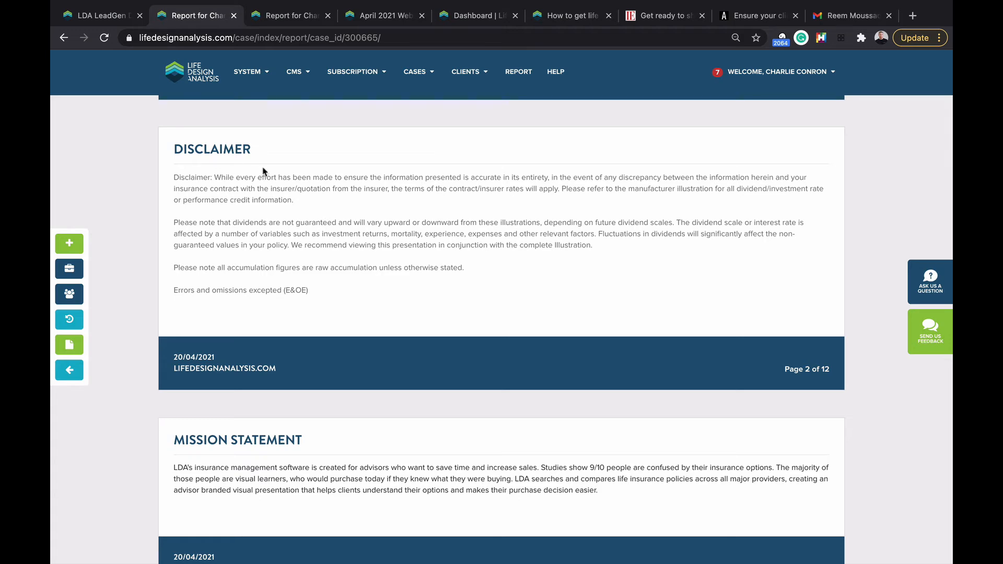
{"action": "scroll", "coordinate": [264, 171], "scroll_direction": "down", "scroll_amount": 8}
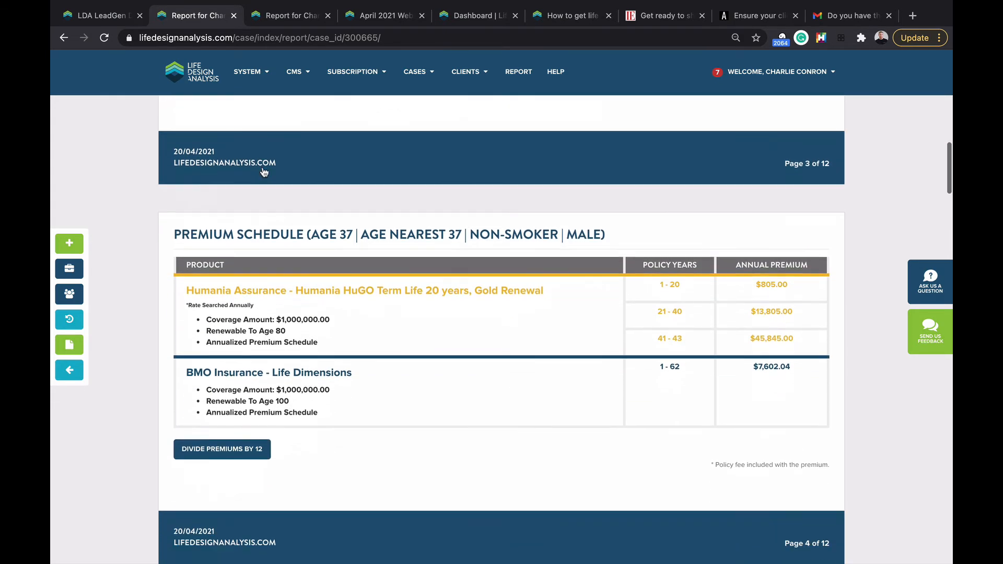
{"action": "scroll", "coordinate": [193, 338], "scroll_direction": "down", "scroll_amount": 6}
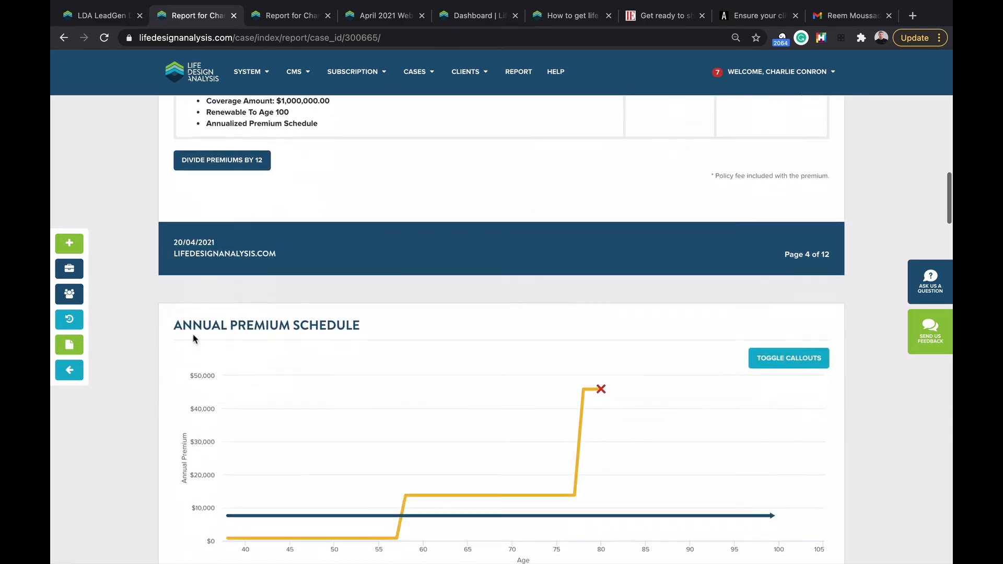
{"action": "scroll", "coordinate": [243, 341], "scroll_direction": "down", "scroll_amount": 2}
{"action": "scroll", "coordinate": [423, 340], "scroll_direction": "down", "scroll_amount": 1}
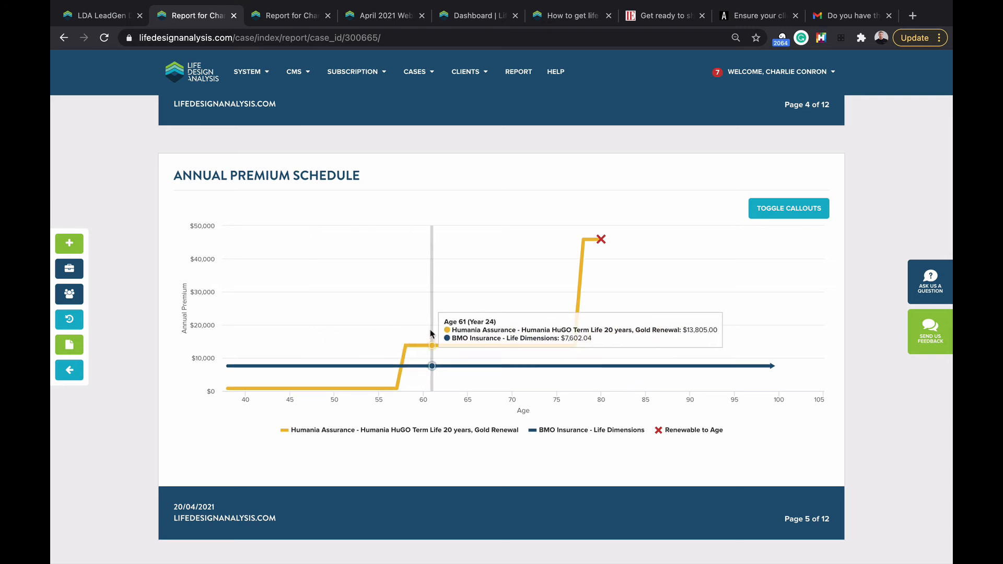
{"action": "left_click", "coordinate": [76, 373]}
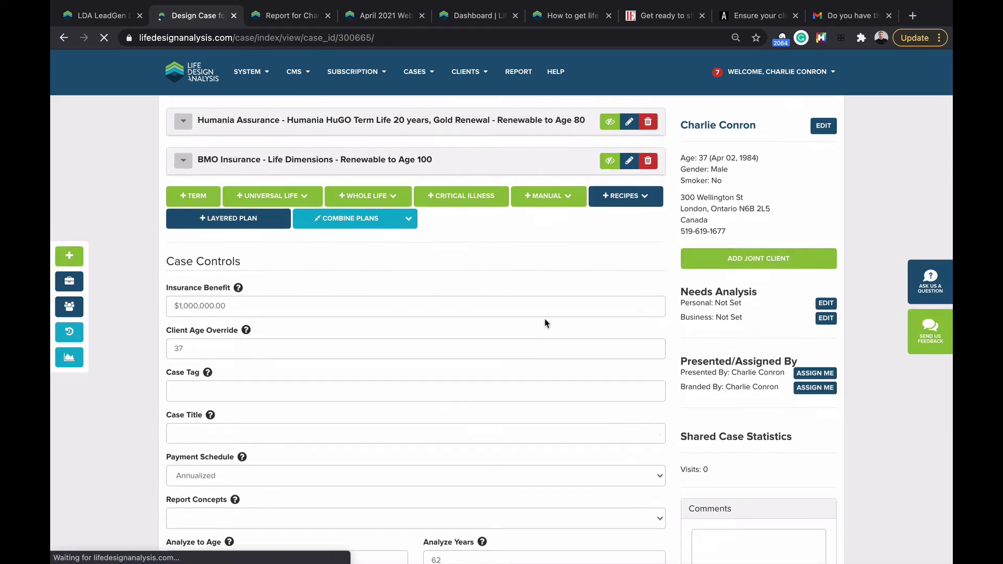
Step: Fill the report notes with the Compliance Checklist concept template
{"action": "scroll", "coordinate": [545, 324], "scroll_direction": "down", "scroll_amount": 7}
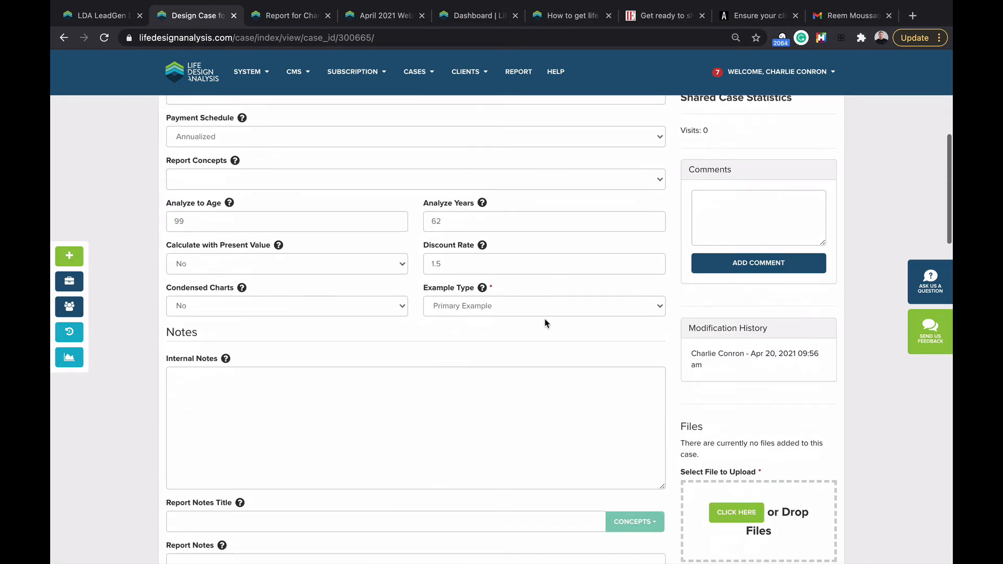
{"action": "scroll", "coordinate": [545, 324], "scroll_direction": "down", "scroll_amount": 5}
{"action": "left_click", "coordinate": [638, 299]}
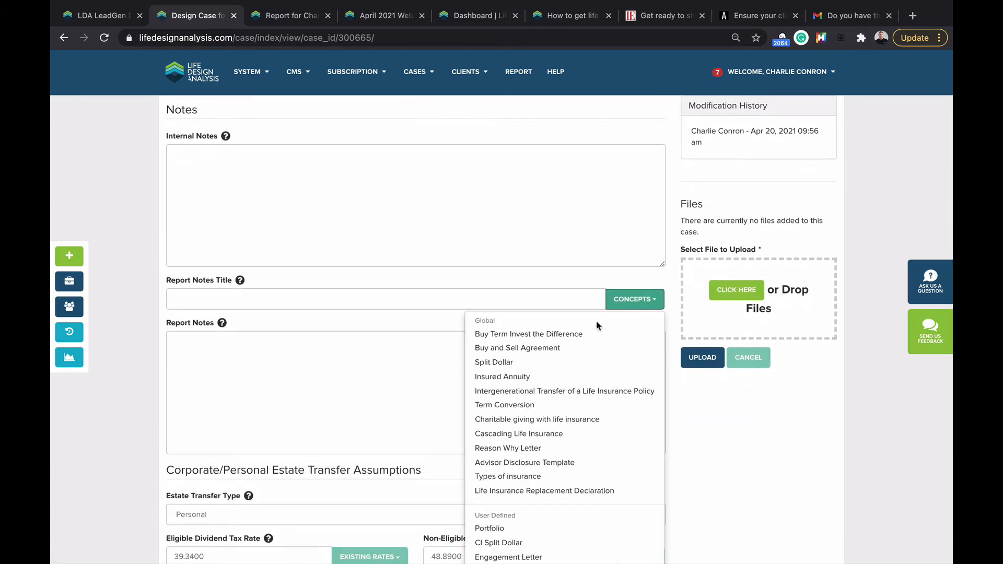
{"action": "scroll", "coordinate": [522, 345], "scroll_direction": "down", "scroll_amount": 2}
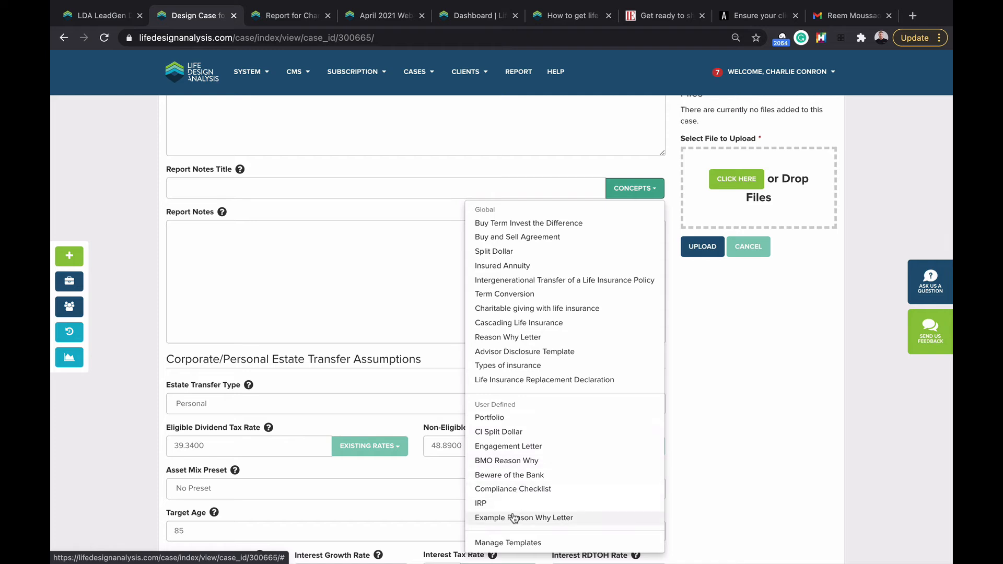
{"action": "left_click", "coordinate": [510, 491]}
Step: Review the Compliance Requirements notes and reopen the Concepts list
{"action": "scroll", "coordinate": [230, 258], "scroll_direction": "down", "scroll_amount": 5}
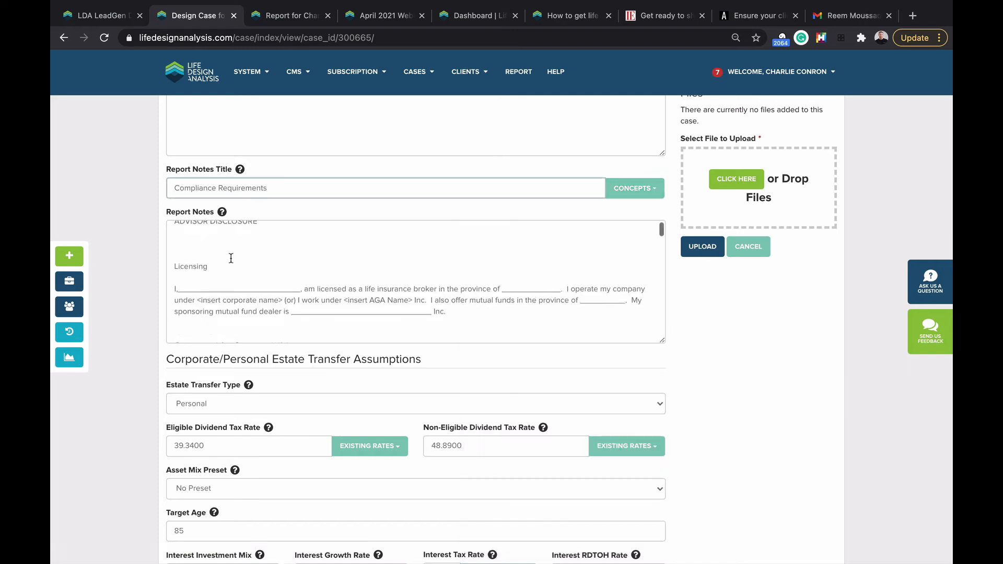
{"action": "scroll", "coordinate": [231, 258], "scroll_direction": "down", "scroll_amount": 10}
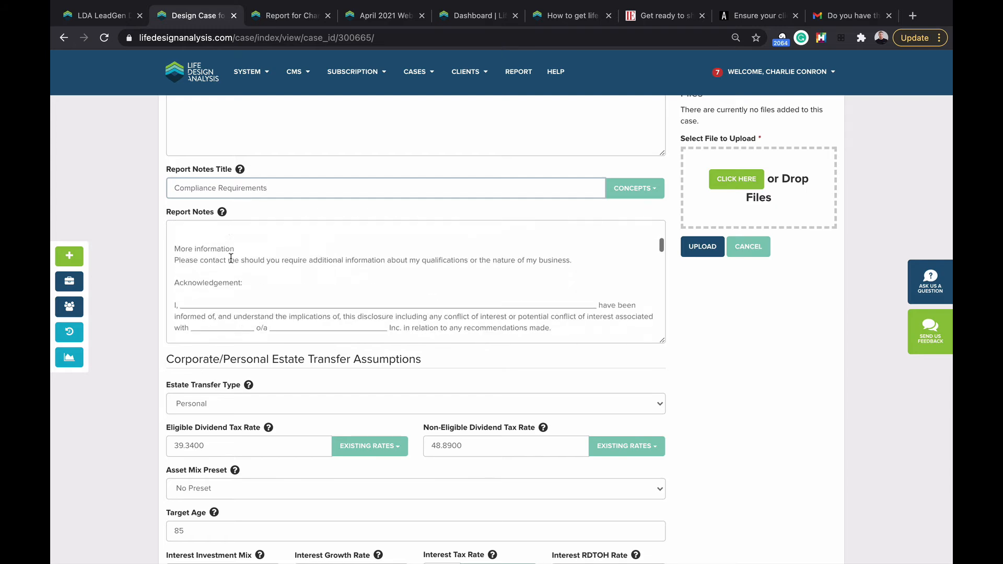
{"action": "scroll", "coordinate": [231, 258], "scroll_direction": "down", "scroll_amount": 10}
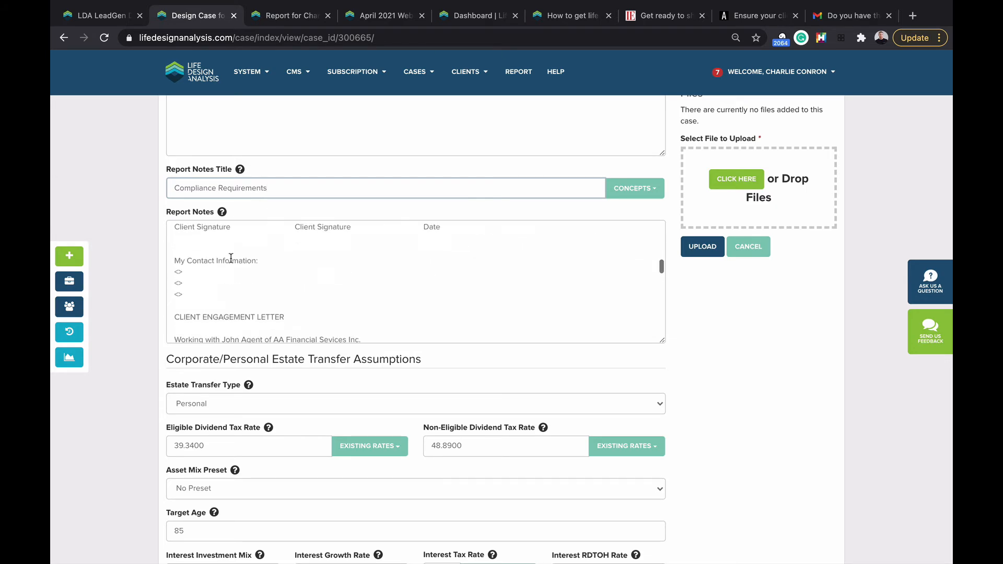
{"action": "scroll", "coordinate": [230, 258], "scroll_direction": "down", "scroll_amount": 10}
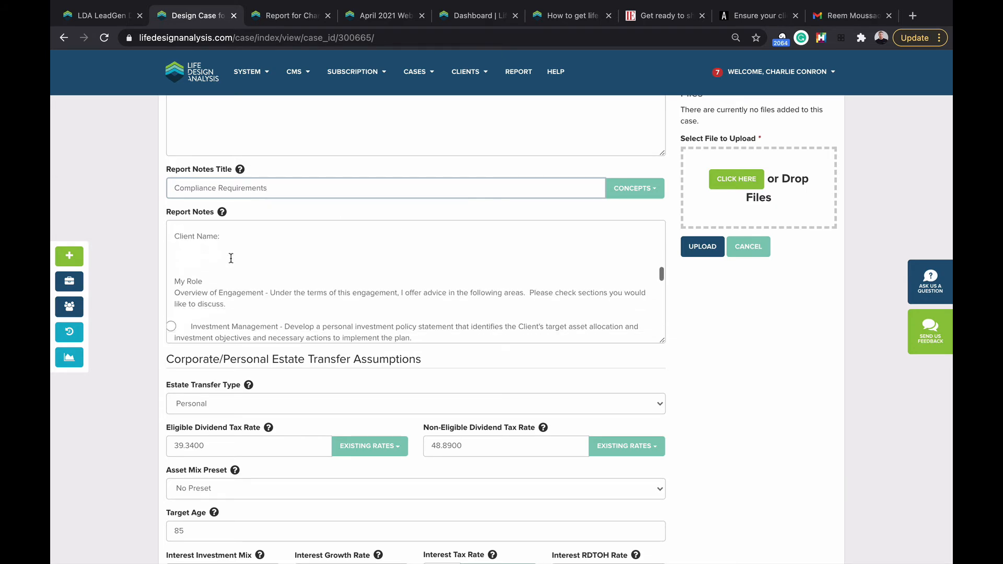
{"action": "scroll", "coordinate": [230, 258], "scroll_direction": "down", "scroll_amount": 2}
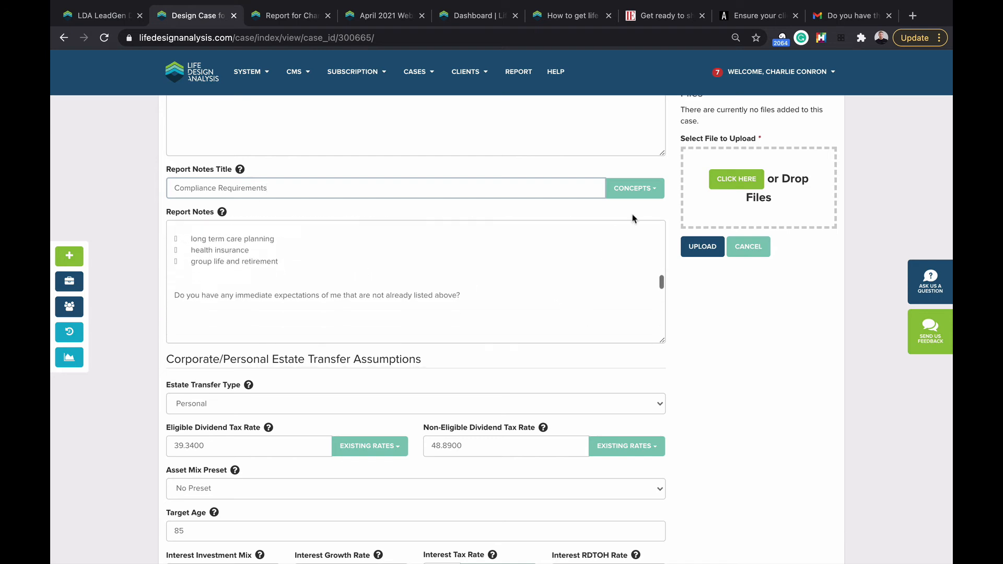
{"action": "left_click", "coordinate": [629, 194]}
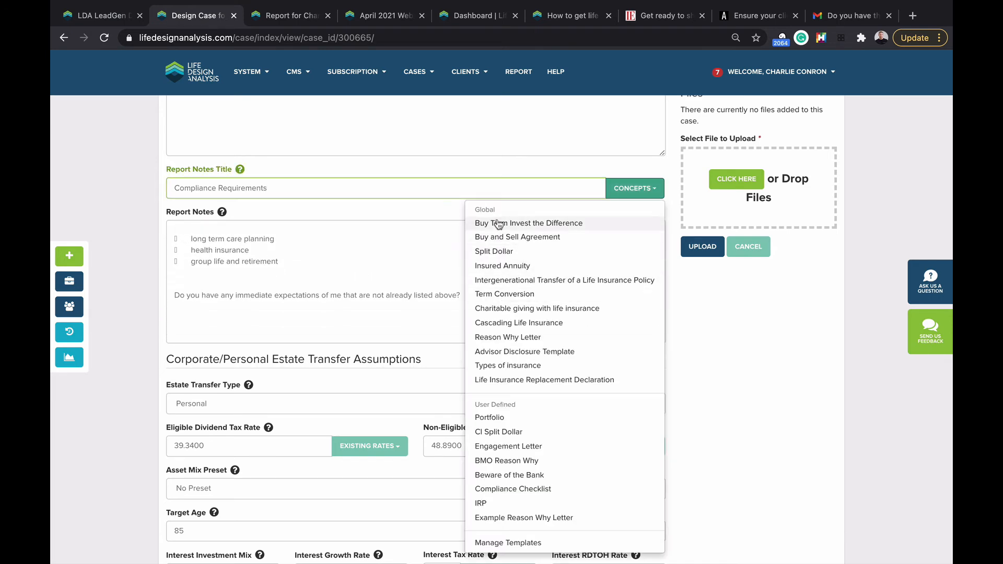
{"action": "scroll", "coordinate": [500, 361], "scroll_direction": "down", "scroll_amount": 1}
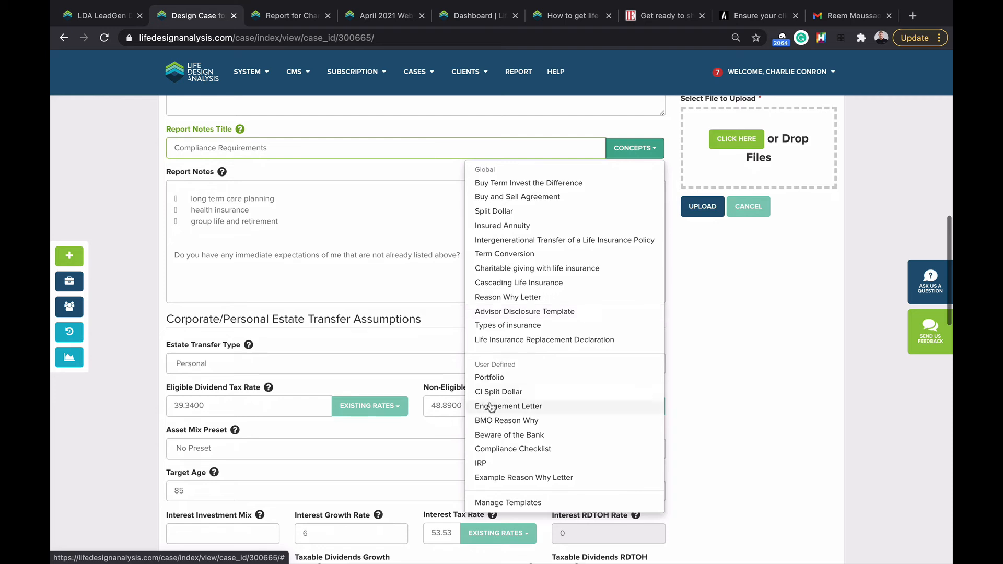
Step: Create a report notes template 'Compliance Checklist' titled 'Compliance Forms' with placeholder notes, then reopen the last case
{"action": "left_click", "coordinate": [501, 503]}
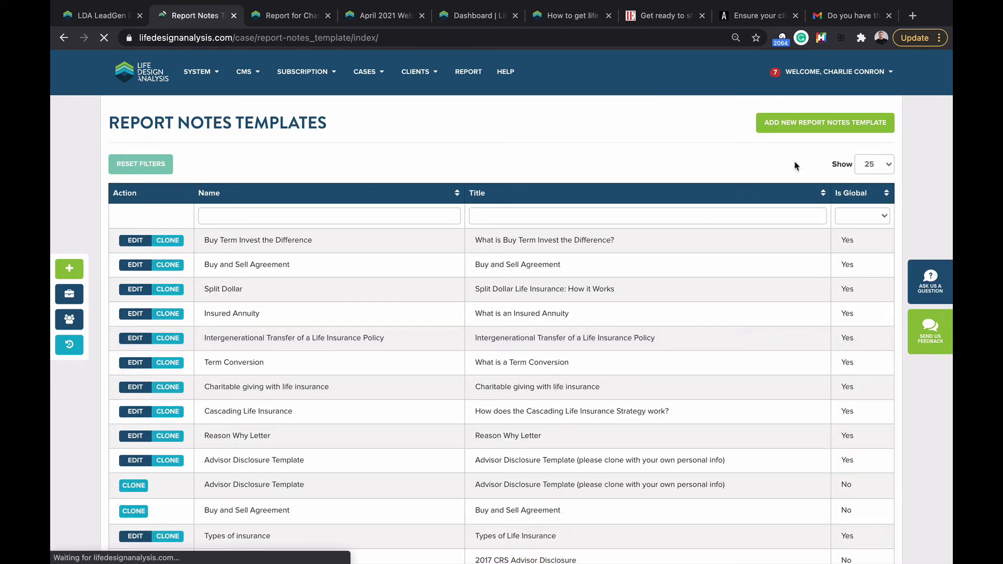
{"action": "left_click", "coordinate": [794, 125]}
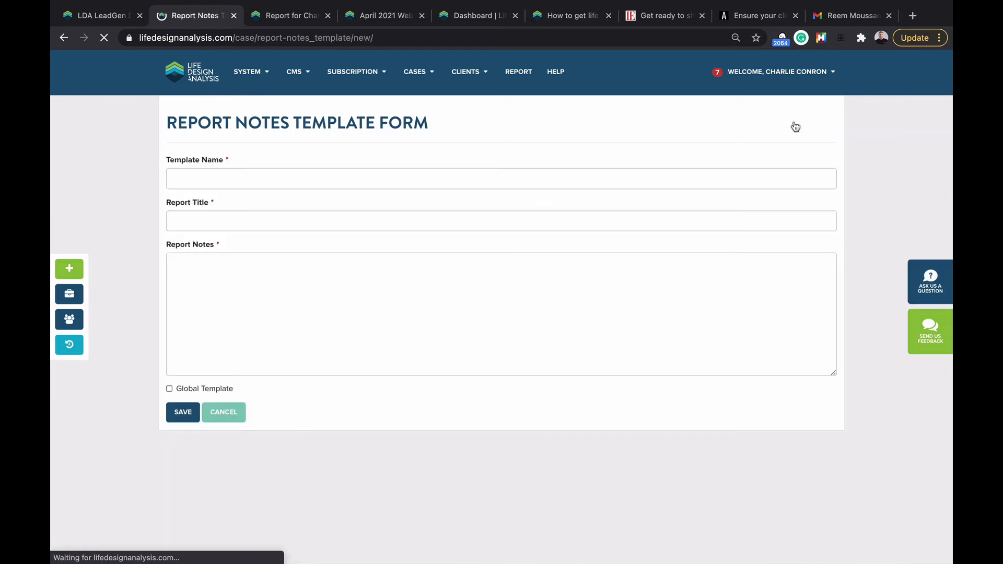
{"action": "left_click", "coordinate": [172, 183]}
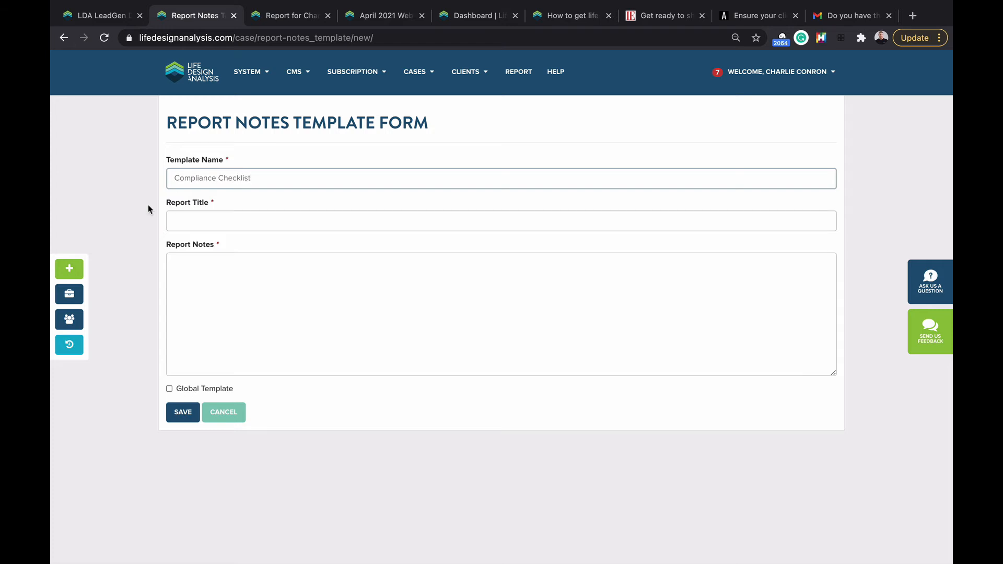
{"action": "left_click", "coordinate": [202, 216]}
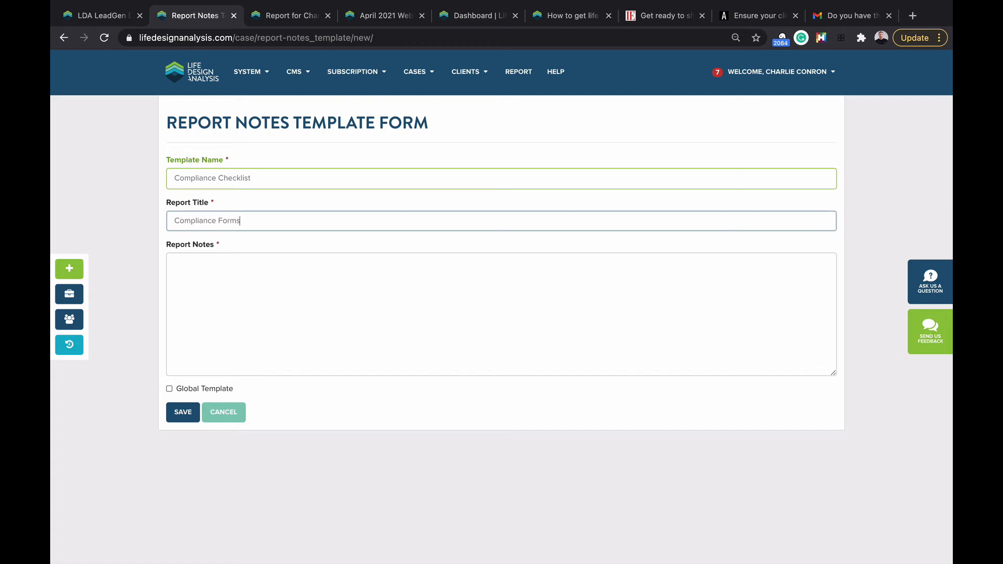
{"action": "left_click", "coordinate": [233, 297]}
{"action": "type", "text": "kjfs"}
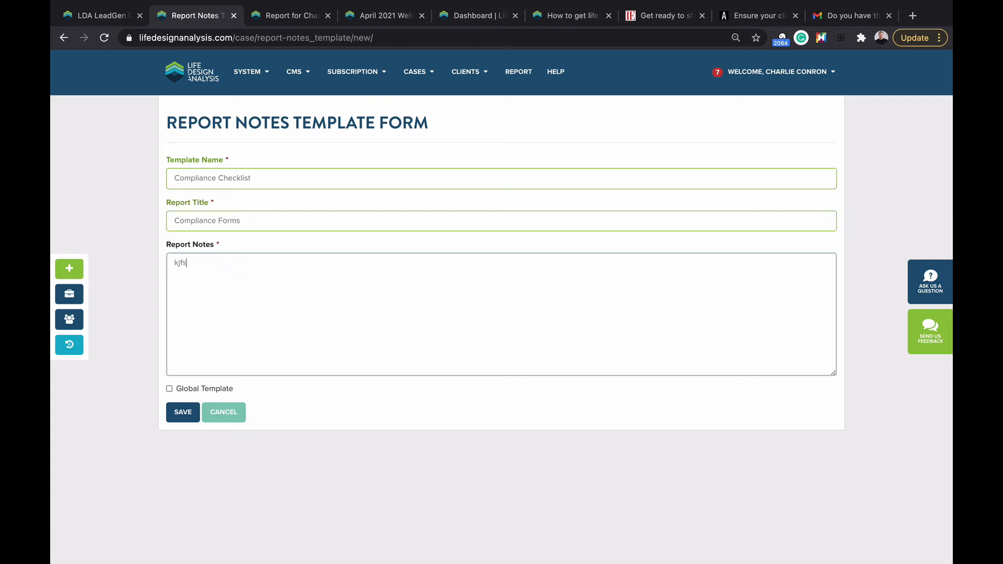
{"action": "type", "text": "dklajfdkljklasdfjs"}
{"action": "left_click", "coordinate": [193, 407]}
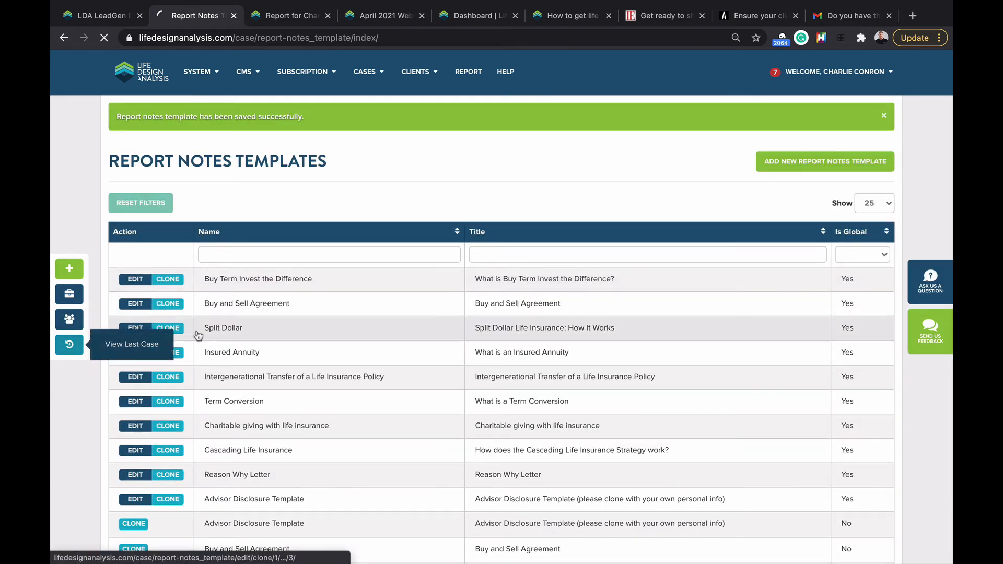
{"action": "left_click", "coordinate": [69, 344]}
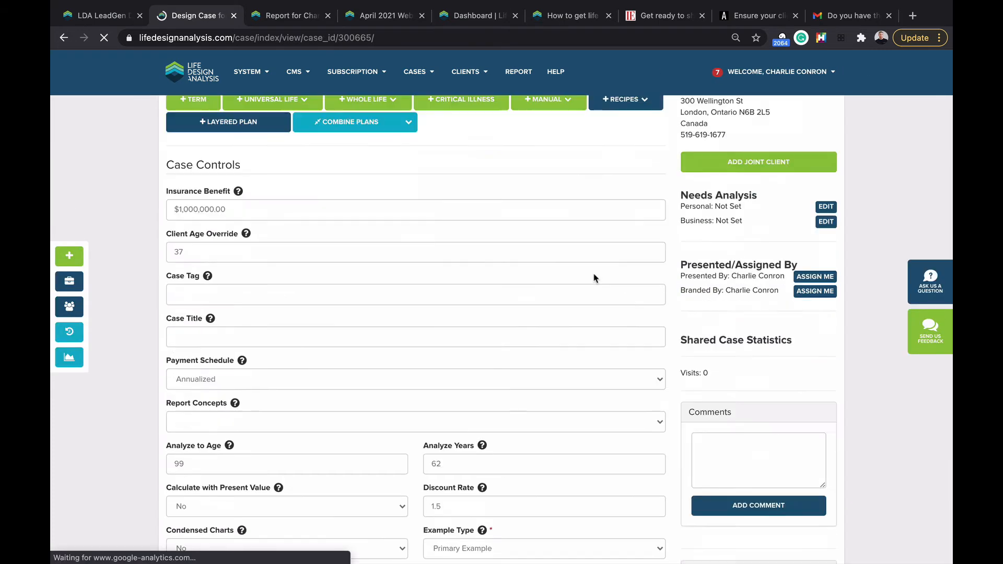
Step: Apply the Compliance Checklist template to the case's report notes and select the notes text
{"action": "scroll", "coordinate": [596, 278], "scroll_direction": "down", "scroll_amount": 10}
{"action": "left_click", "coordinate": [635, 327]}
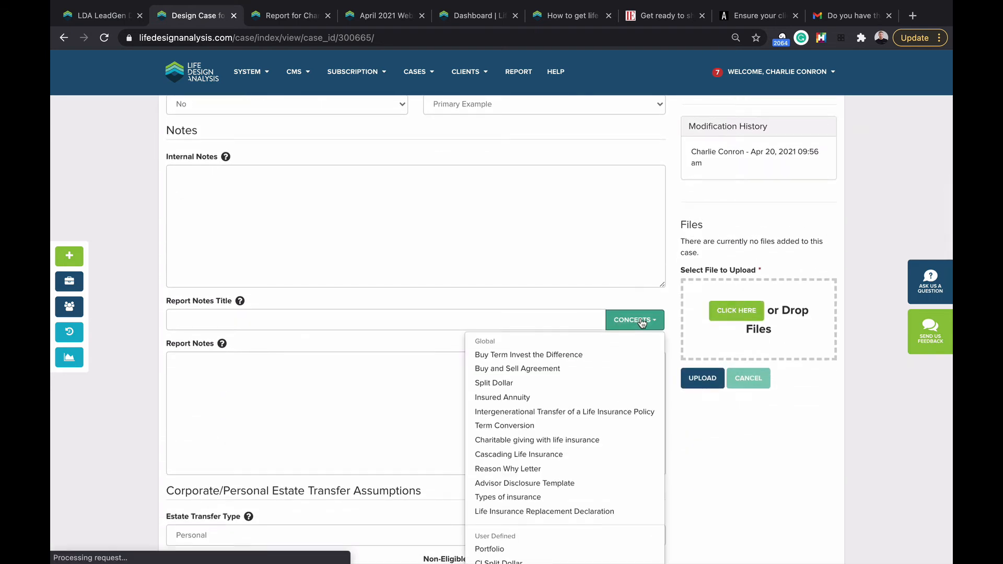
{"action": "scroll", "coordinate": [640, 325], "scroll_direction": "down", "scroll_amount": 4}
{"action": "left_click", "coordinate": [526, 469]}
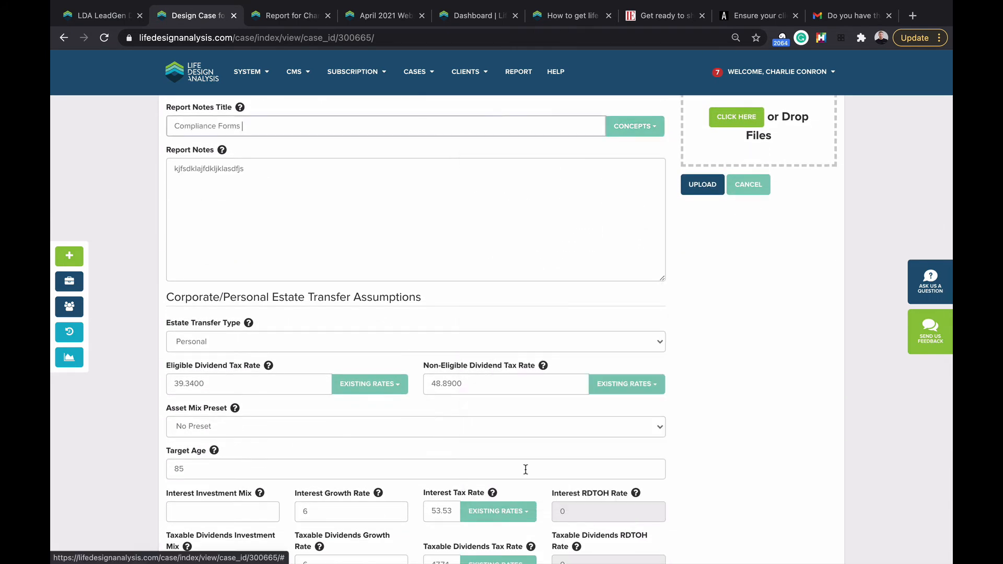
{"action": "left_click", "coordinate": [200, 171]}
{"action": "double_click", "coordinate": [201, 171]}
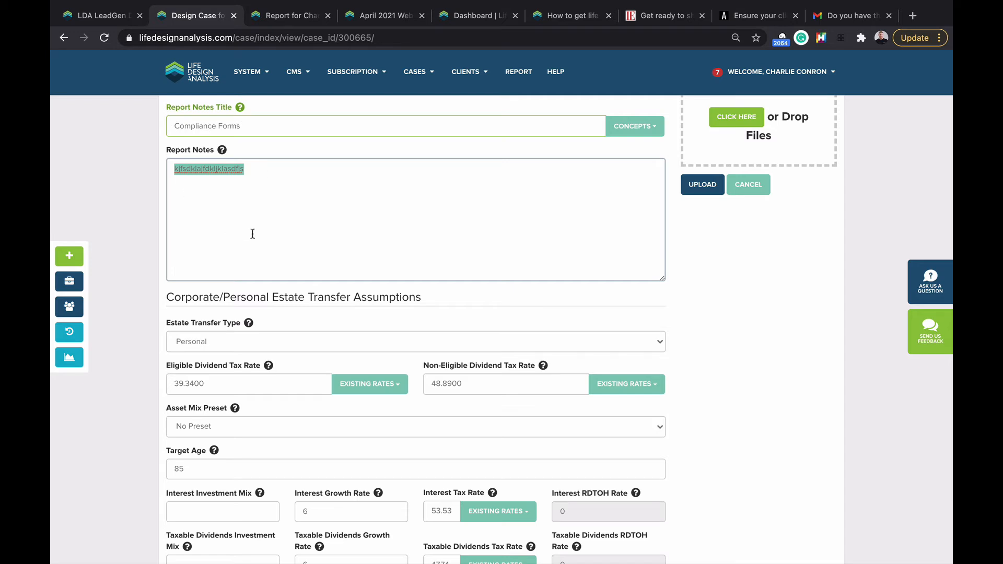
{"action": "scroll", "coordinate": [261, 240], "scroll_direction": "up", "scroll_amount": 1}
Step: Replace the report notes with the Reason Why Letter template
{"action": "left_click", "coordinate": [641, 177]}
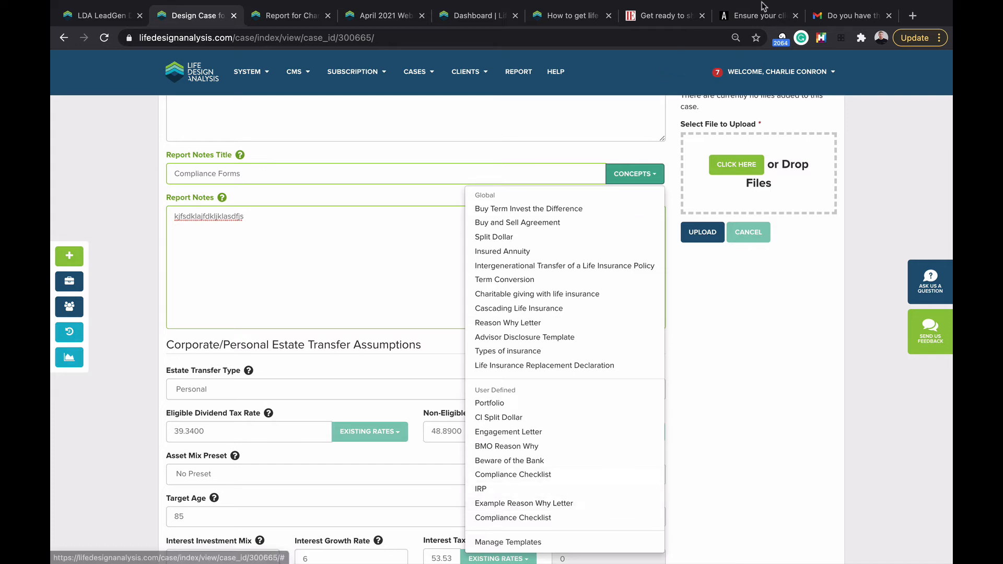
{"action": "mouse_move", "coordinate": [750, 47]}
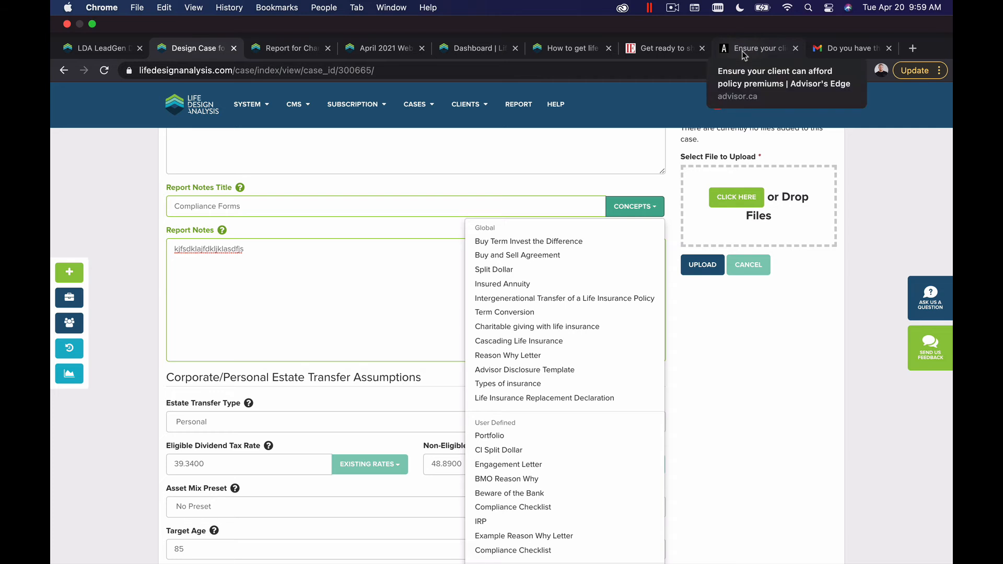
{"action": "left_click", "coordinate": [307, 239]}
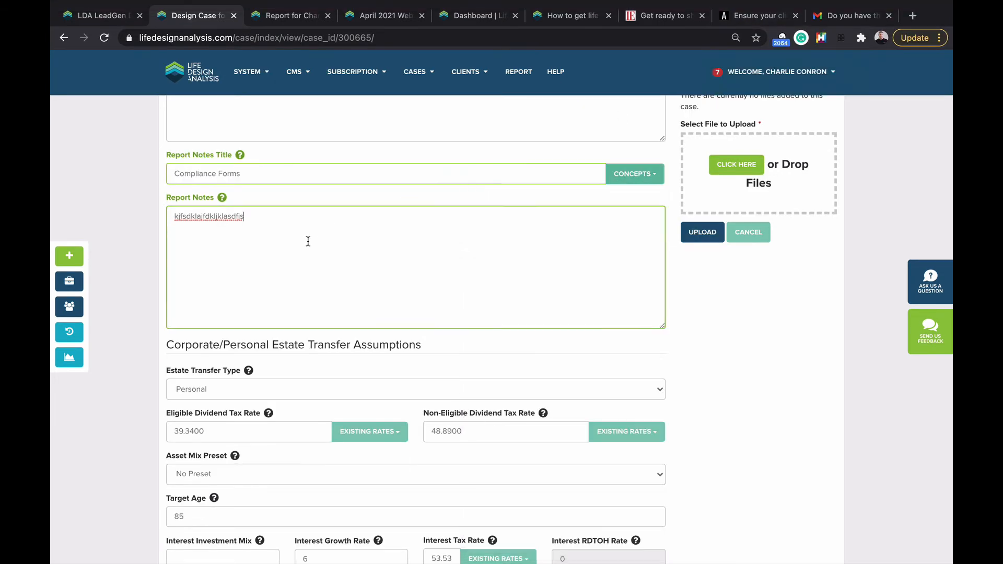
{"action": "left_click", "coordinate": [631, 176]}
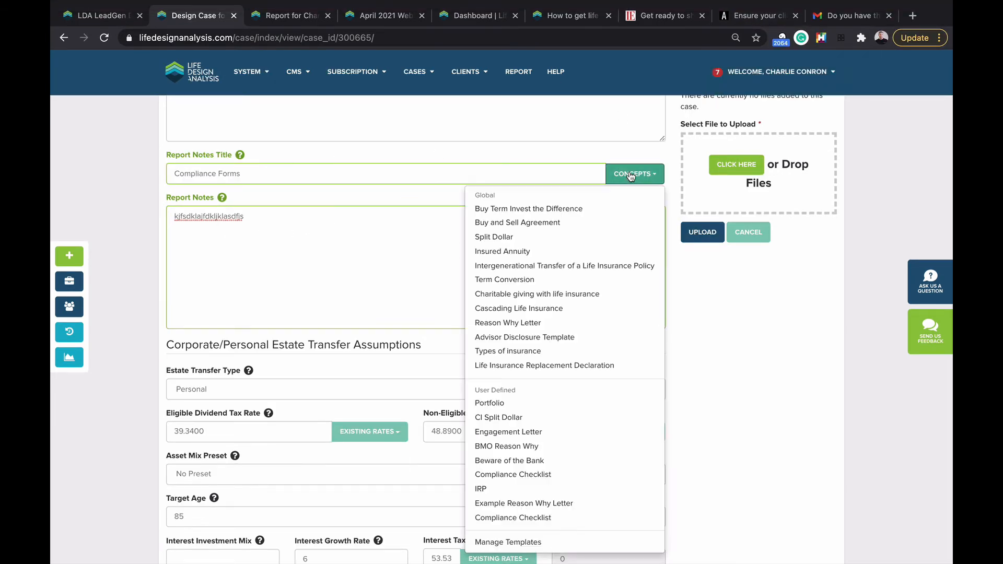
{"action": "left_click", "coordinate": [520, 323]}
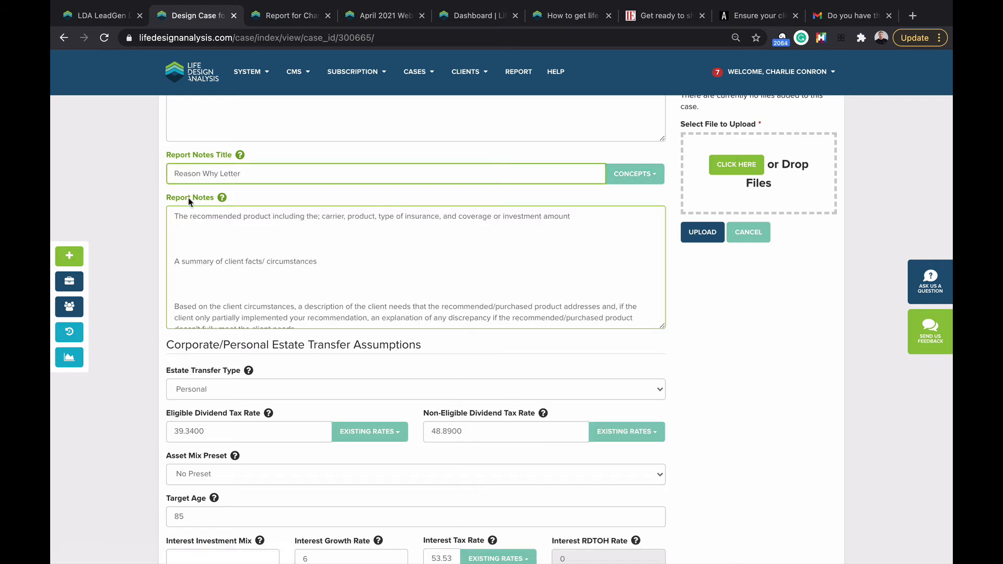
Step: Type filler text 'kjfskfjd' on a blank notes line and generate the case report
{"action": "left_click", "coordinate": [187, 244]}
{"action": "scroll", "coordinate": [187, 243], "scroll_direction": "down", "scroll_amount": 2}
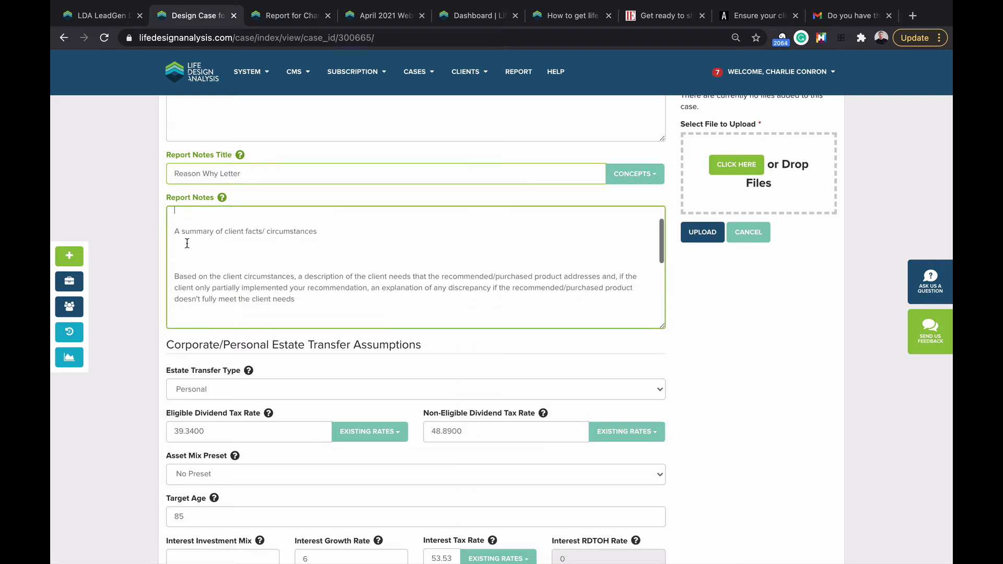
{"action": "scroll", "coordinate": [188, 243], "scroll_direction": "down", "scroll_amount": 1}
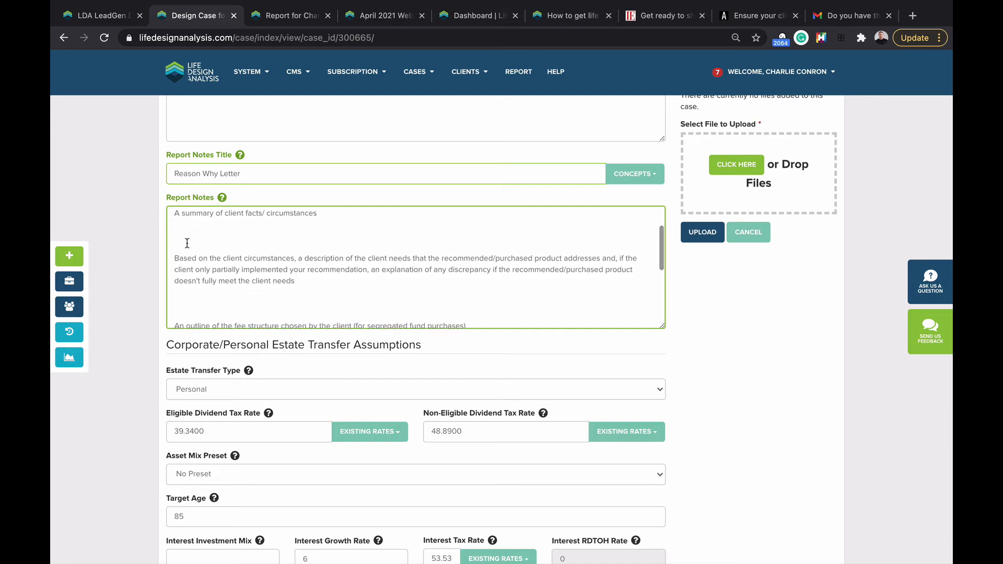
{"action": "scroll", "coordinate": [230, 229], "scroll_direction": "down", "scroll_amount": 1}
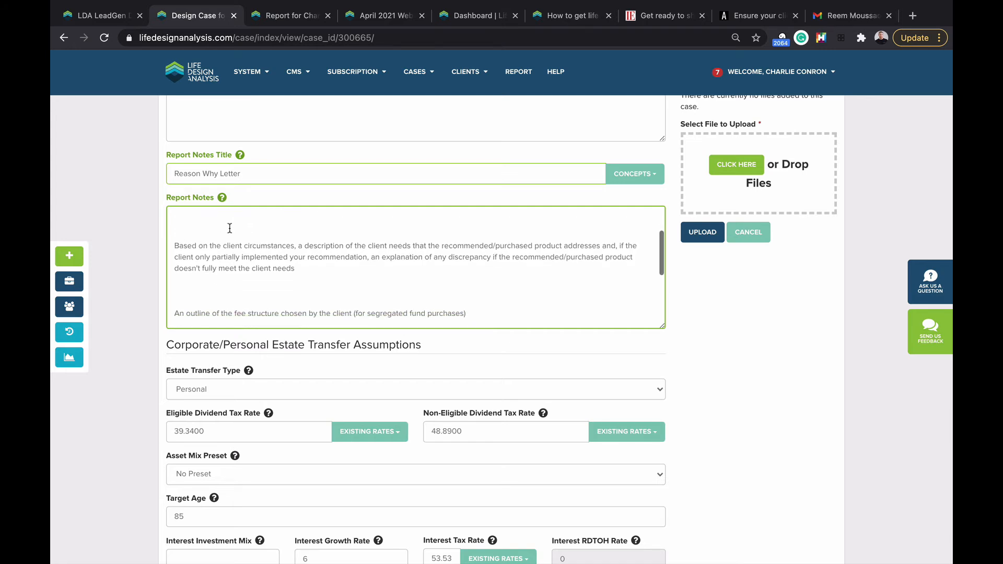
{"action": "scroll", "coordinate": [207, 284], "scroll_direction": "up", "scroll_amount": 4}
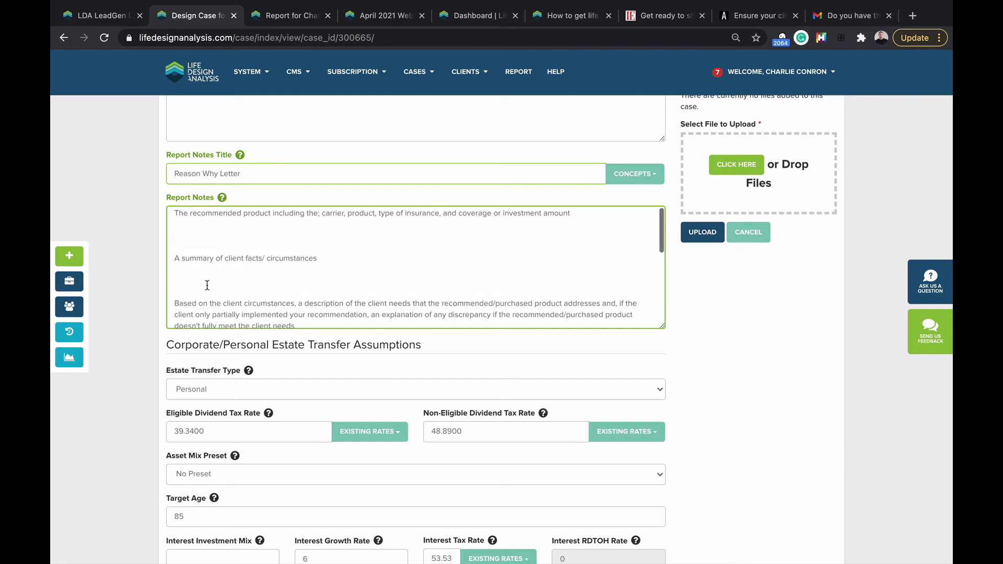
{"action": "type", "text": "kjfskfjd"}
{"action": "scroll", "coordinate": [322, 290], "scroll_direction": "up", "scroll_amount": 1}
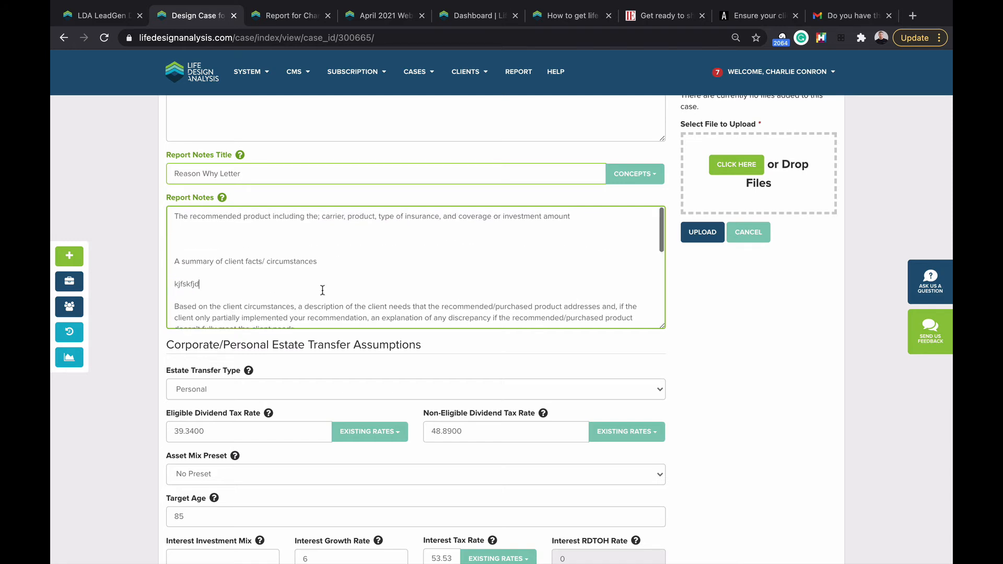
{"action": "scroll", "coordinate": [768, 366], "scroll_direction": "up", "scroll_amount": 5}
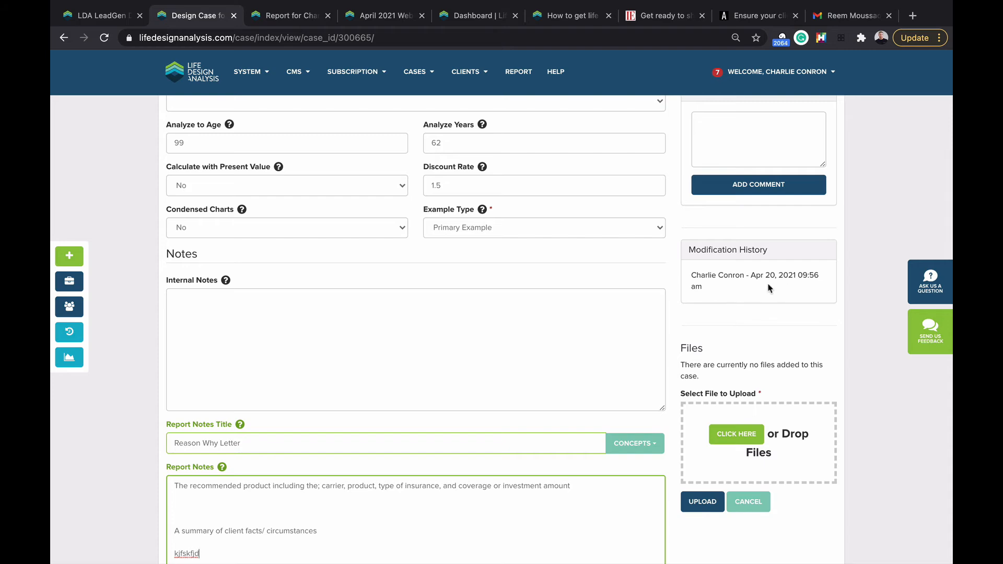
{"action": "scroll", "coordinate": [769, 287], "scroll_direction": "up", "scroll_amount": 10}
{"action": "left_click", "coordinate": [476, 126]}
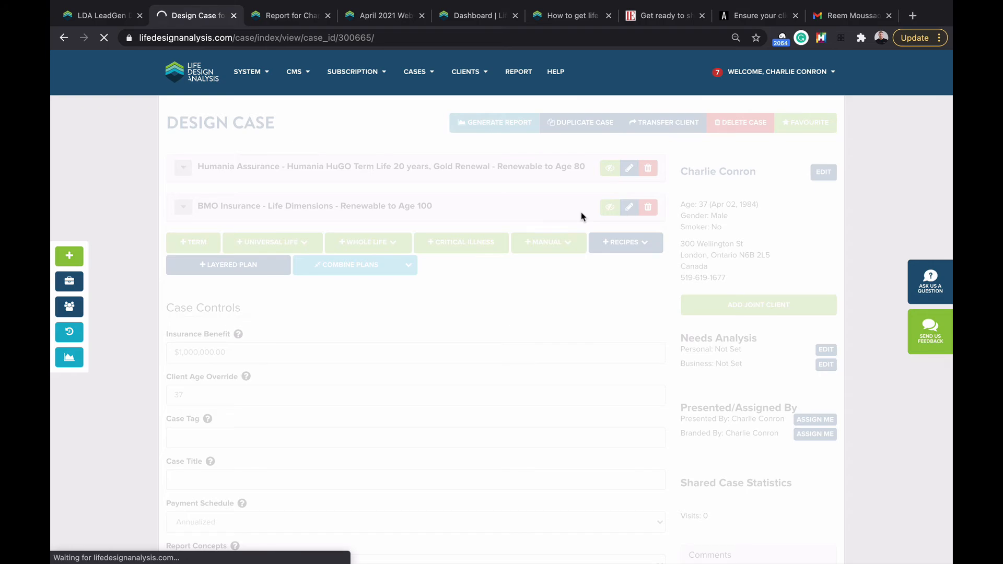
Step: Scroll through the 13-page report, including the Reason Why Letter page, to the Annual Premium Schedule chart
{"action": "scroll", "coordinate": [583, 218], "scroll_direction": "down", "scroll_amount": 20}
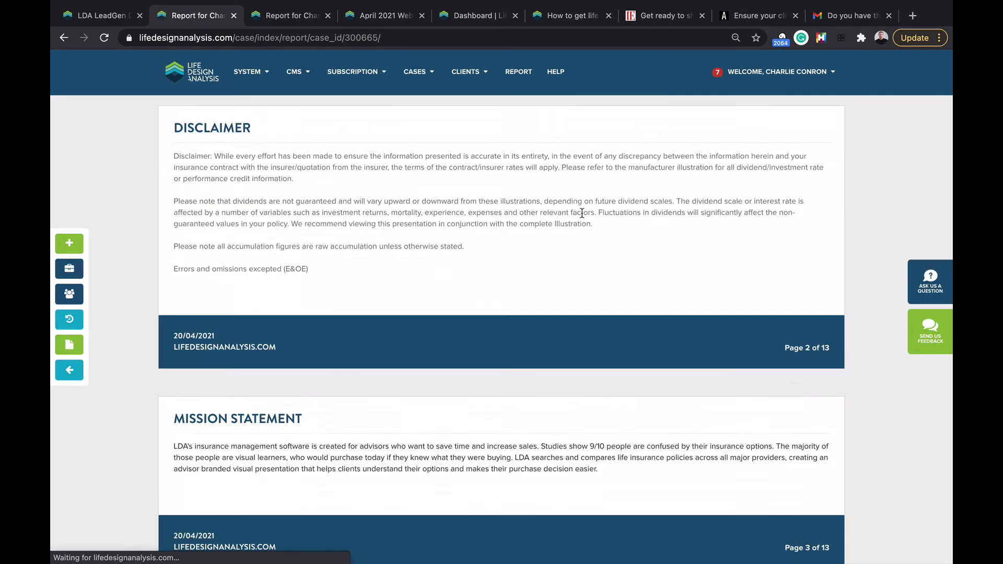
{"action": "scroll", "coordinate": [583, 217], "scroll_direction": "down", "scroll_amount": 2}
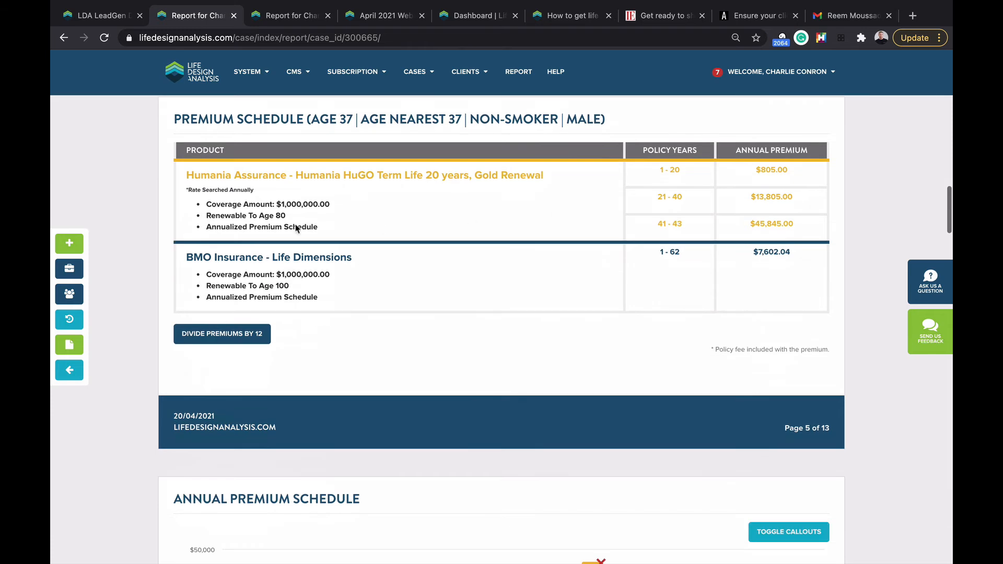
{"action": "scroll", "coordinate": [278, 287], "scroll_direction": "up", "scroll_amount": 20}
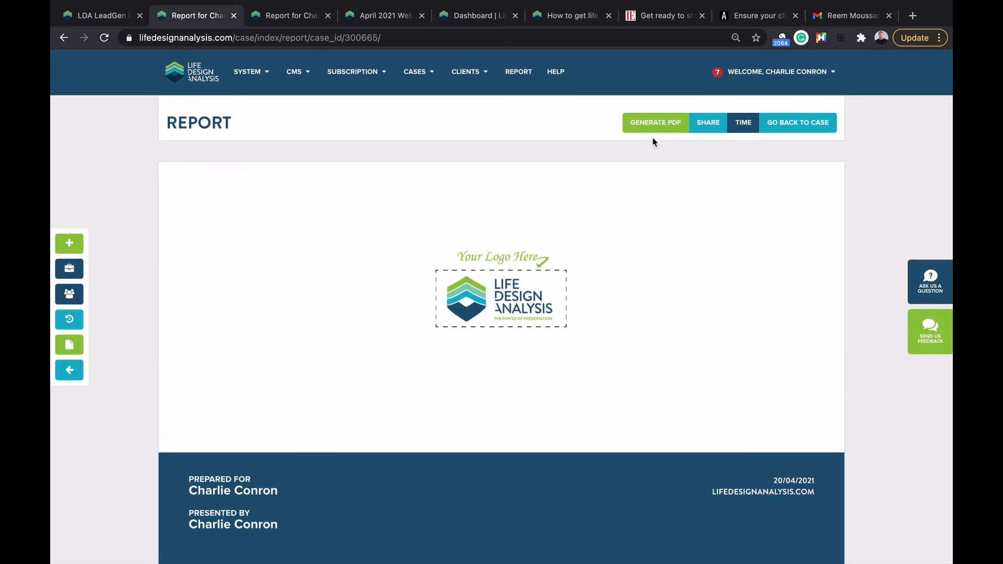
{"action": "scroll", "coordinate": [552, 434], "scroll_direction": "down", "scroll_amount": 20}
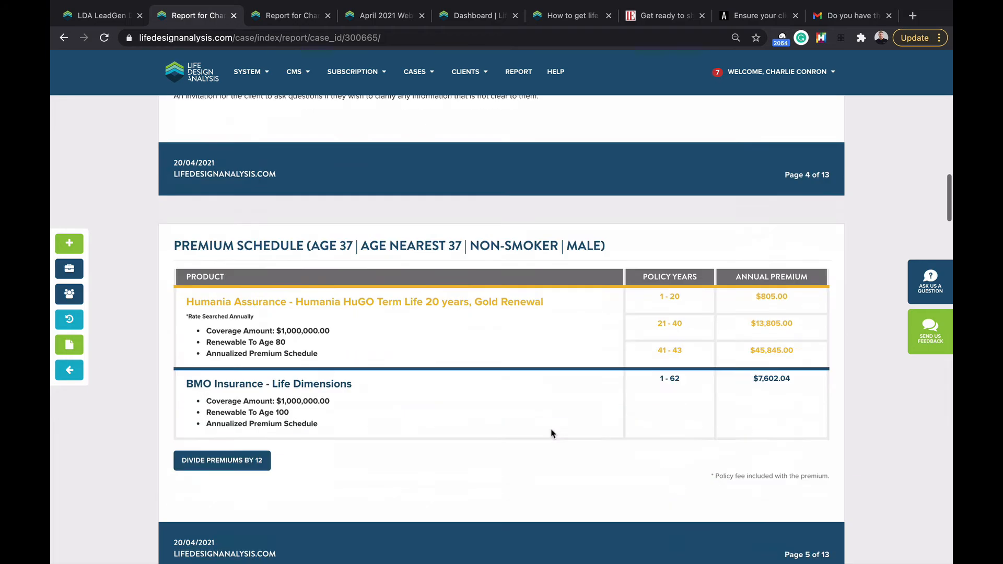
{"action": "scroll", "coordinate": [552, 434], "scroll_direction": "down", "scroll_amount": 5}
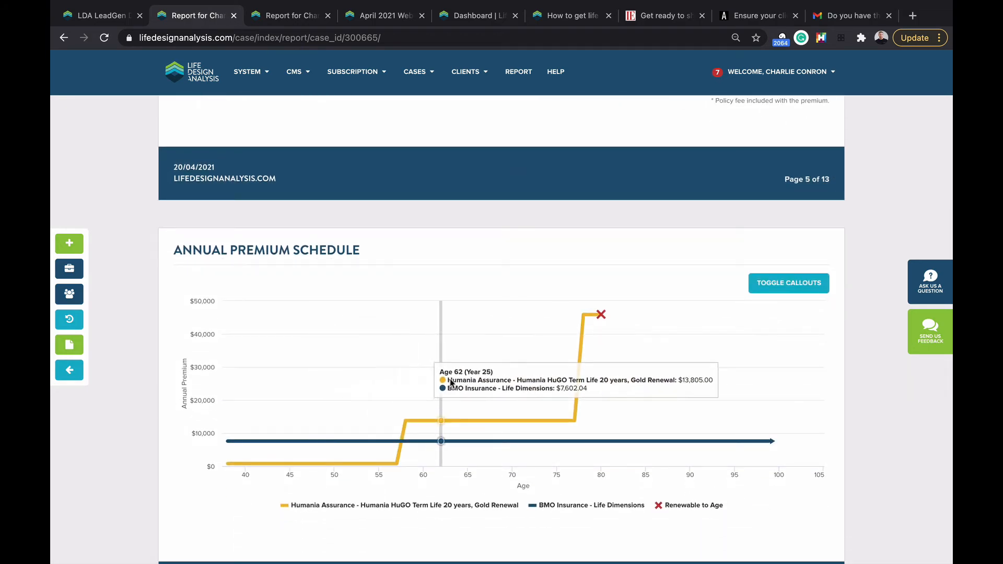
Step: Add a 'Renewal' callout at the age-78 point of the Annual Premium chart and toggle callouts on
{"action": "left_click", "coordinate": [584, 317]}
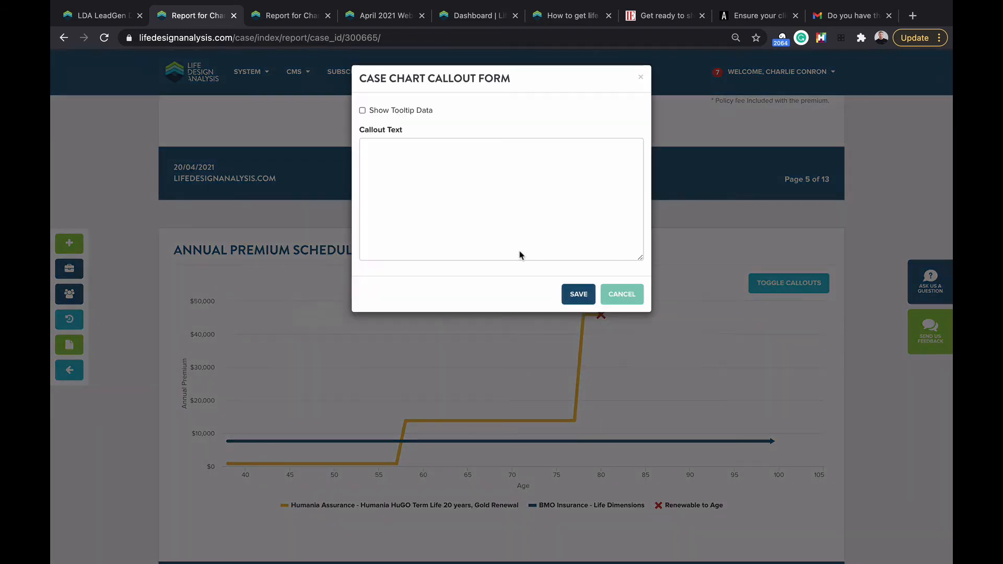
{"action": "left_click", "coordinate": [420, 176]}
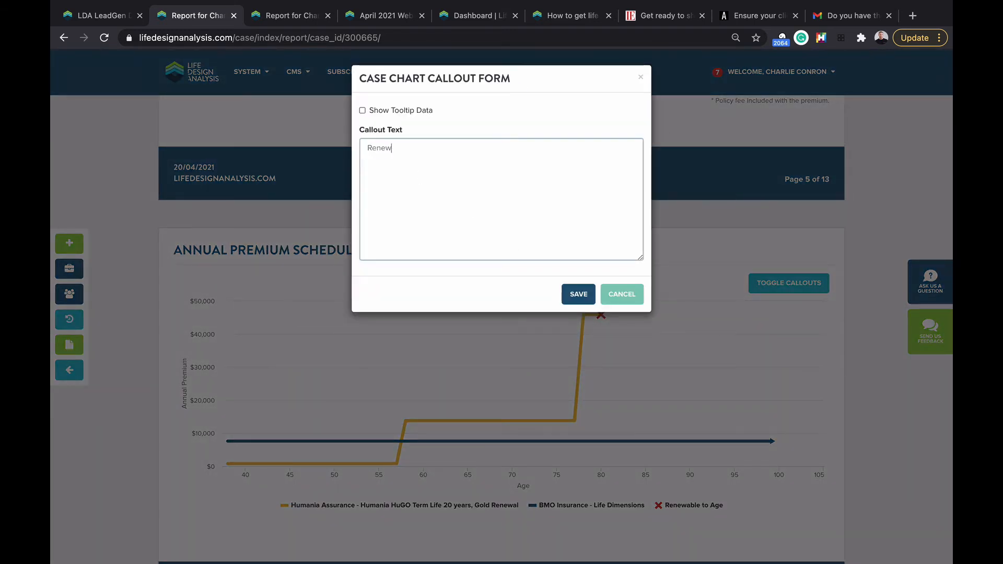
{"action": "left_click", "coordinate": [578, 294]}
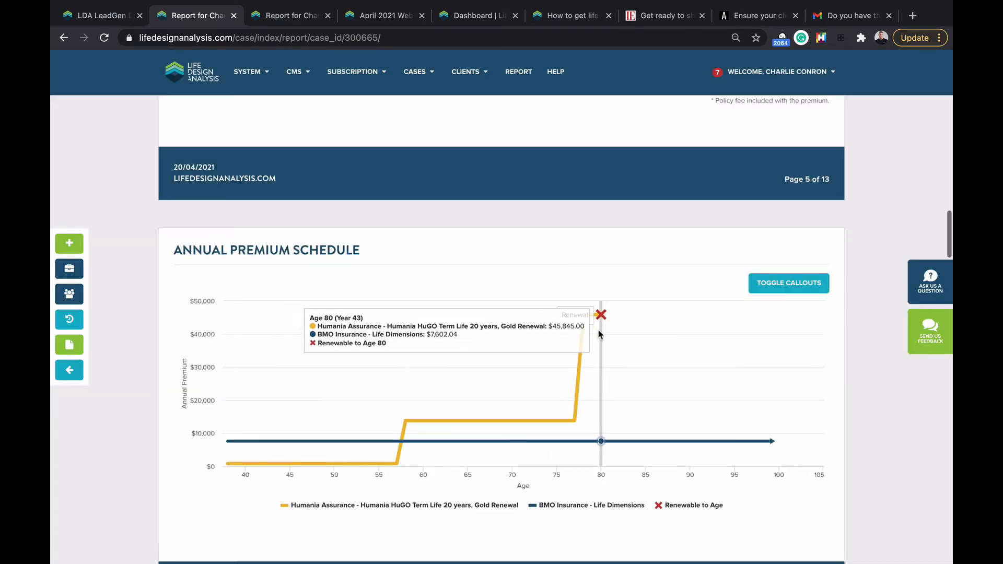
{"action": "left_click", "coordinate": [782, 292]}
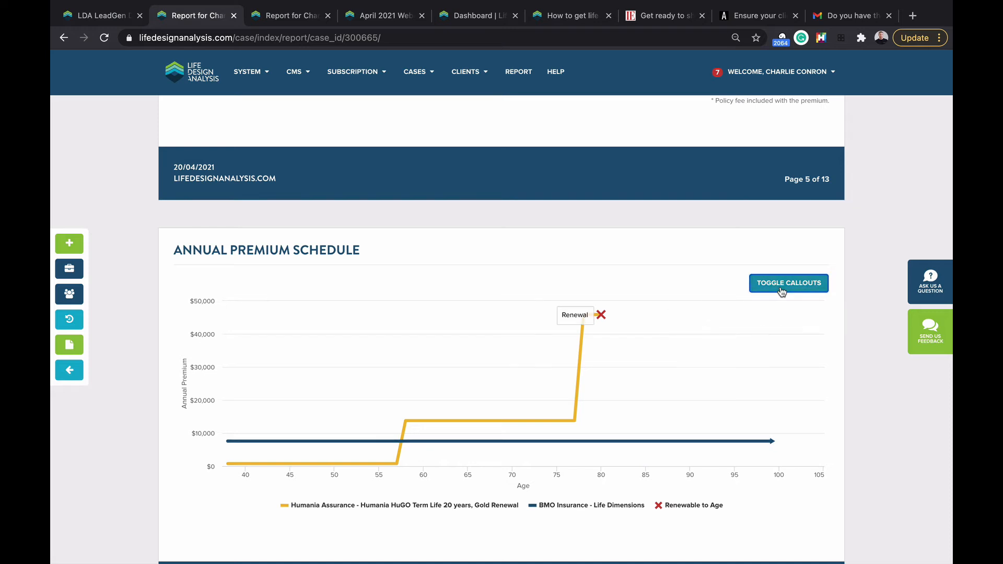
{"action": "scroll", "coordinate": [783, 292], "scroll_direction": "down", "scroll_amount": 7}
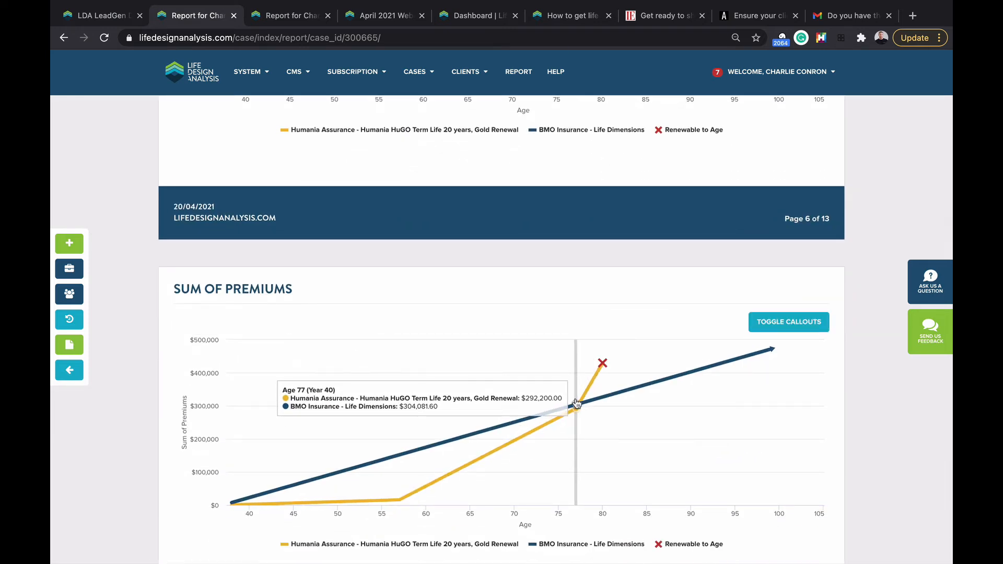
Step: Set Calculate with Present Value to Yes, change the discount rate from 1.5 to 2, and regenerate the report
{"action": "left_click", "coordinate": [65, 370]}
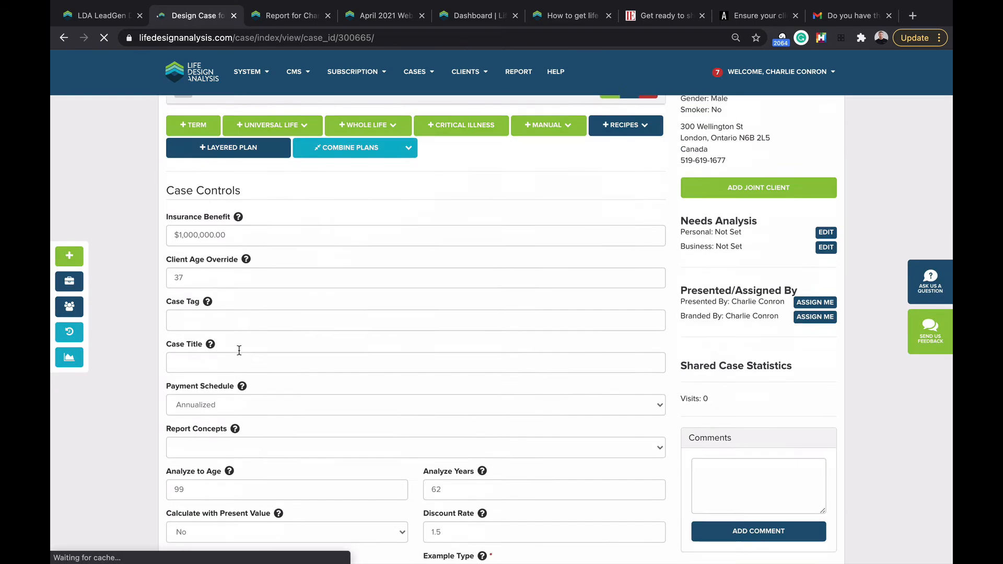
{"action": "scroll", "coordinate": [238, 350], "scroll_direction": "down", "scroll_amount": 4}
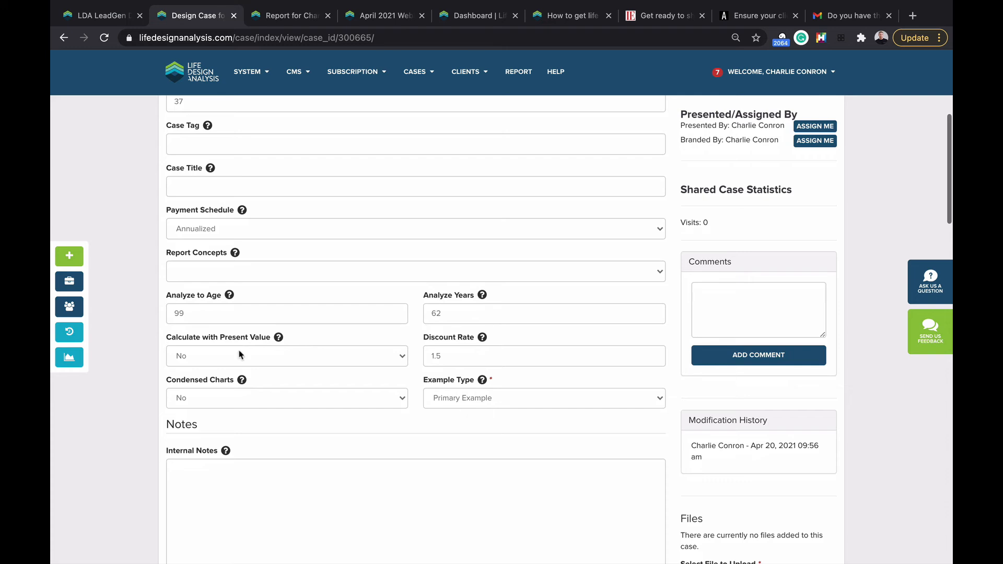
{"action": "left_click", "coordinate": [239, 356]}
{"action": "left_click", "coordinate": [239, 367]}
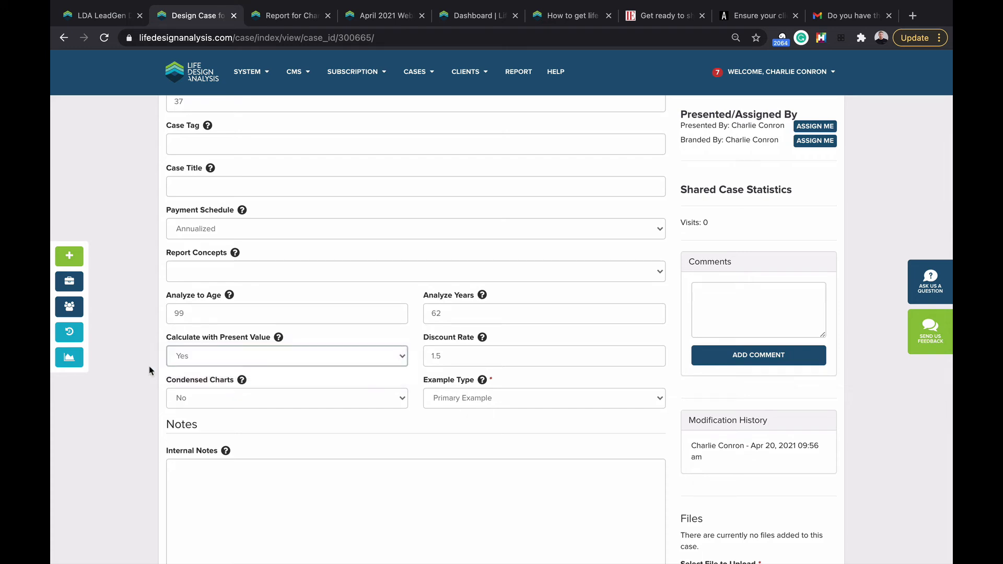
{"action": "double_click", "coordinate": [480, 360]}
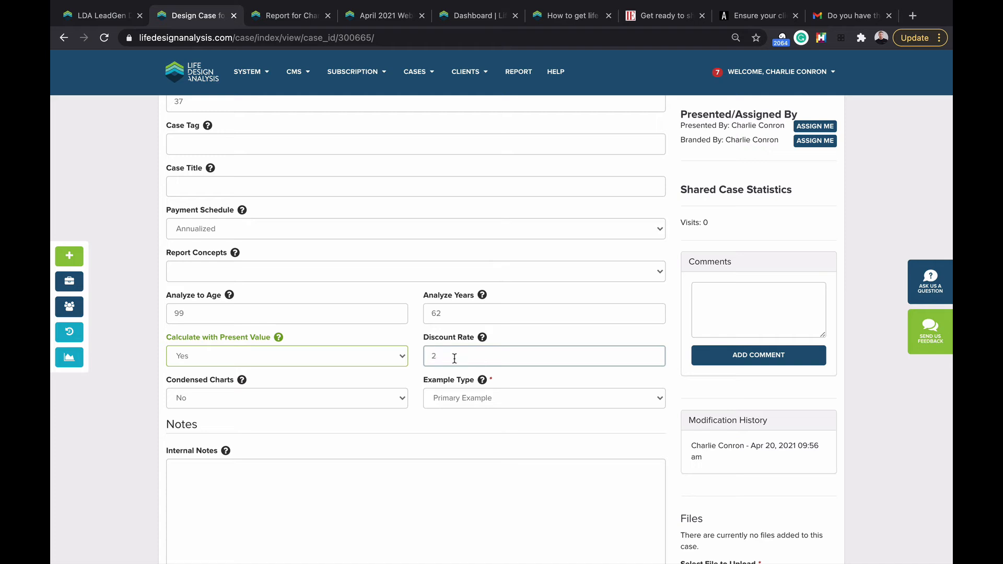
{"action": "left_click", "coordinate": [71, 358]}
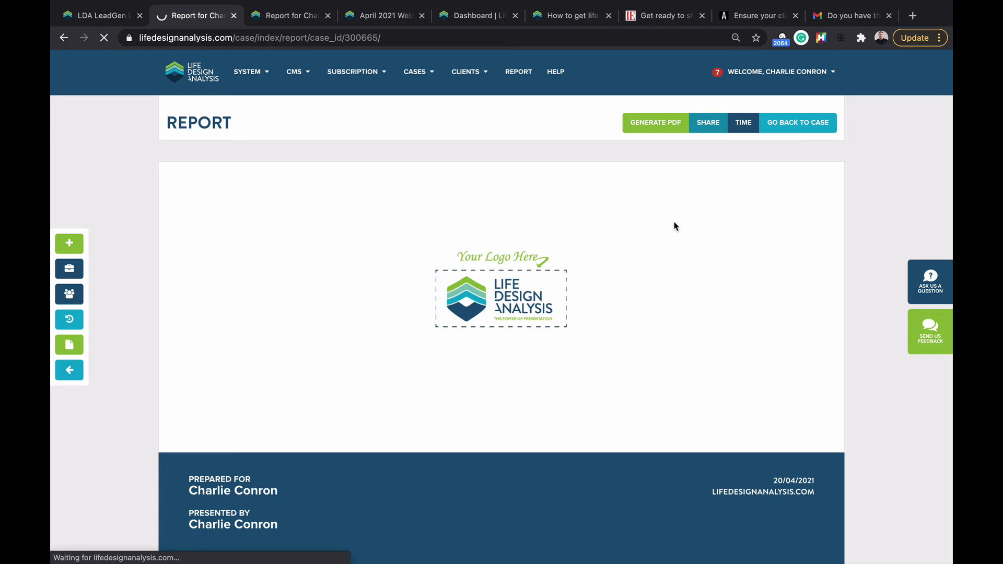
Step: Scroll through the 16-page report's premium charts, then back up to the share link panel
{"action": "scroll", "coordinate": [674, 226], "scroll_direction": "down", "scroll_amount": 10}
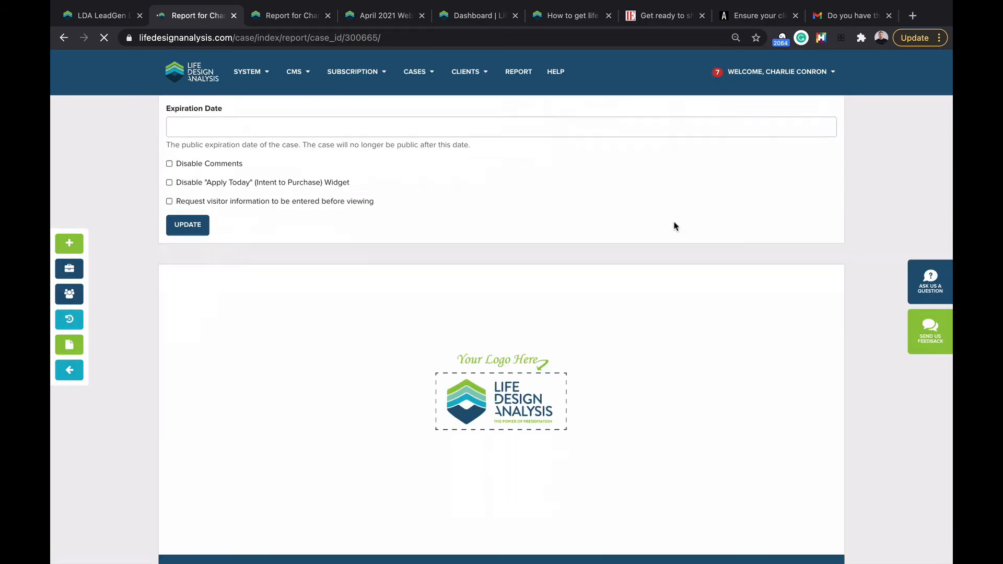
{"action": "scroll", "coordinate": [674, 226], "scroll_direction": "down", "scroll_amount": 15}
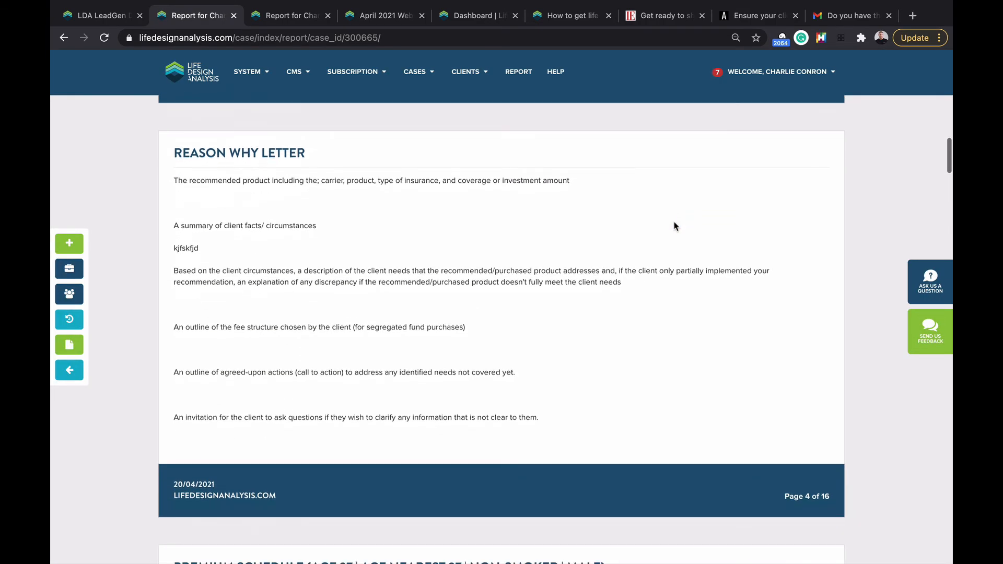
{"action": "scroll", "coordinate": [674, 227], "scroll_direction": "down", "scroll_amount": 10}
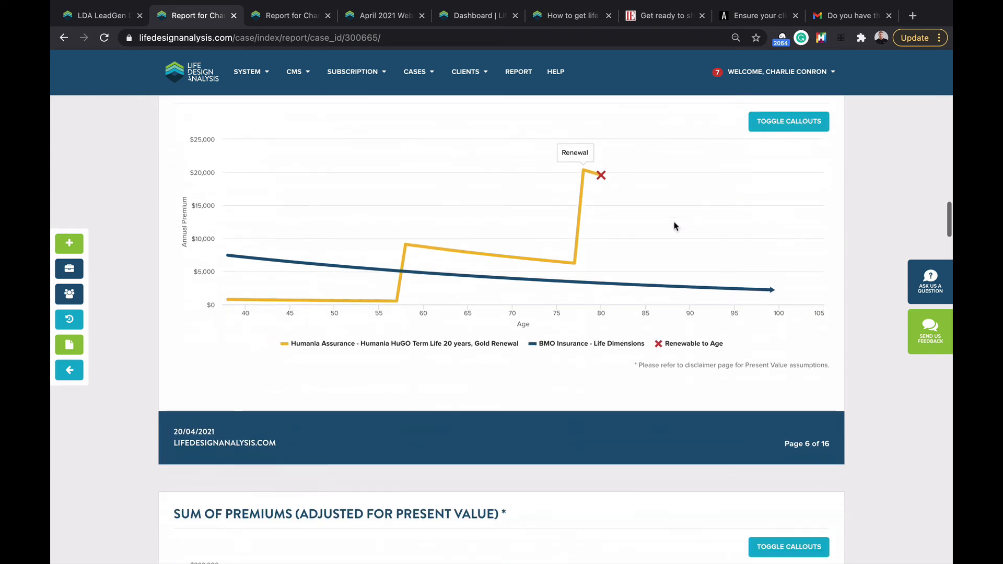
{"action": "mouse_move", "coordinate": [417, 167]}
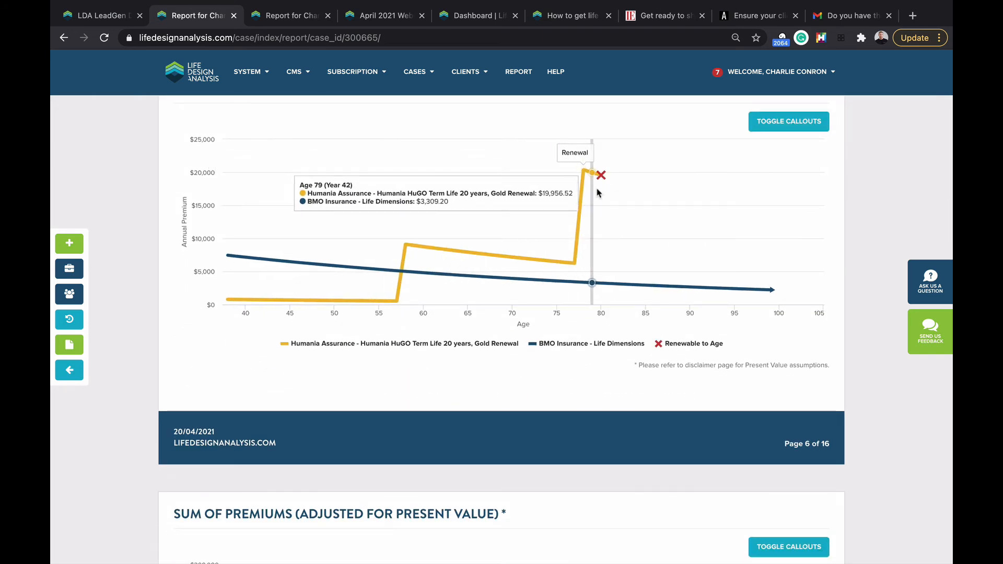
{"action": "mouse_move", "coordinate": [601, 180]}
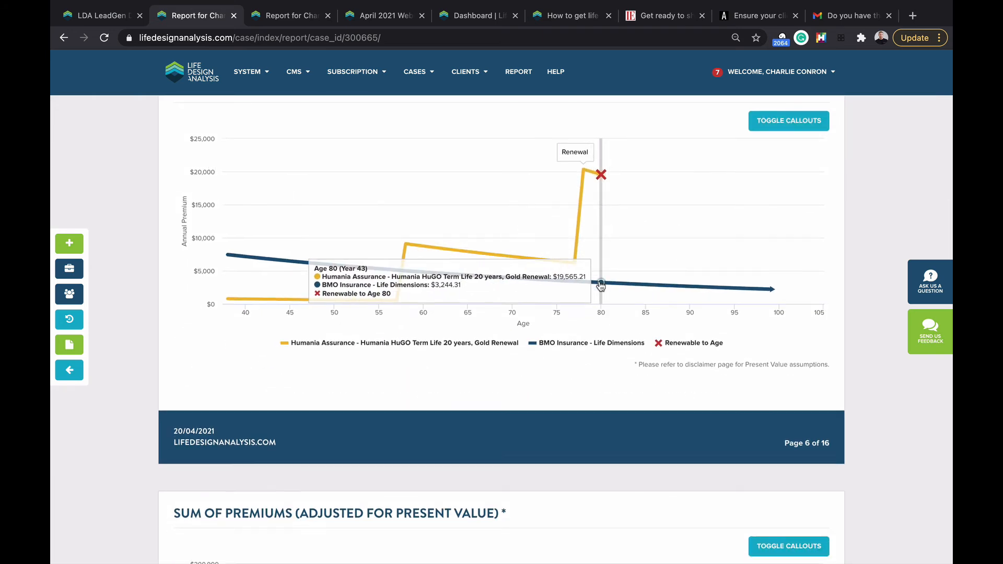
{"action": "scroll", "coordinate": [601, 293], "scroll_direction": "down", "scroll_amount": 4}
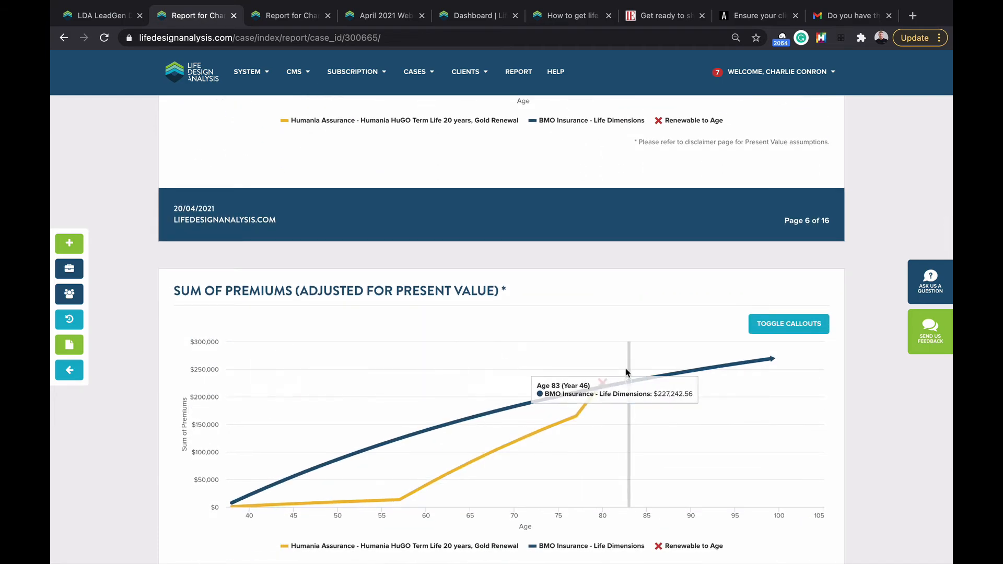
{"action": "mouse_move", "coordinate": [603, 374]}
{"action": "scroll", "coordinate": [604, 374], "scroll_direction": "down", "scroll_amount": 5}
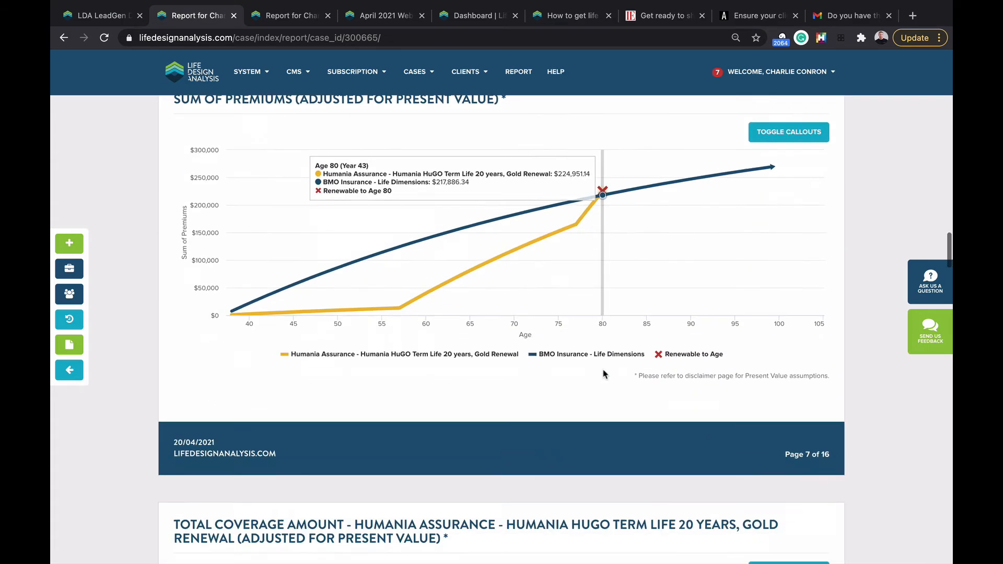
{"action": "scroll", "coordinate": [604, 373], "scroll_direction": "up", "scroll_amount": 20}
{"action": "scroll", "coordinate": [603, 374], "scroll_direction": "up", "scroll_amount": 2}
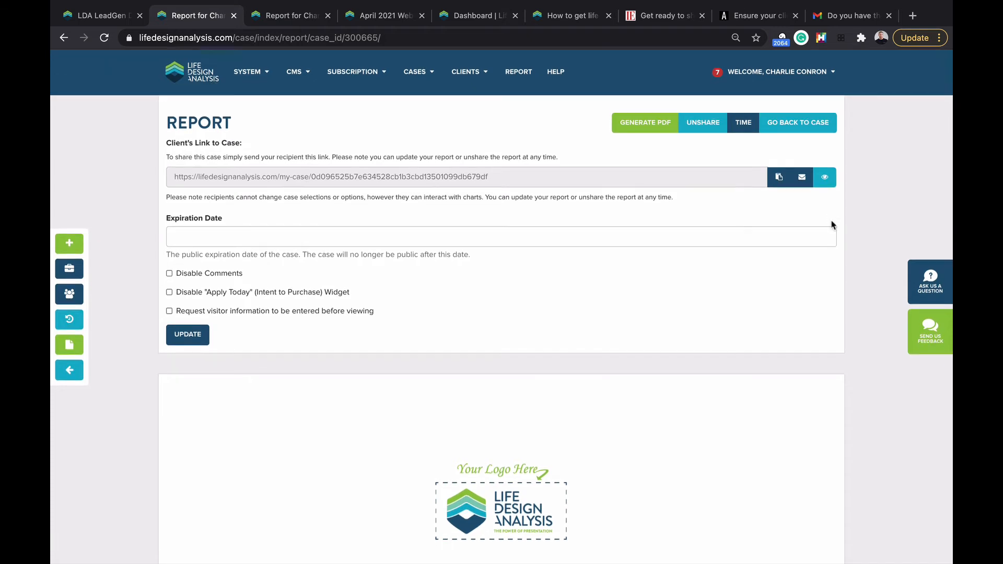
Step: Copy the client share link and load it in a new incognito window
{"action": "left_click", "coordinate": [779, 178]}
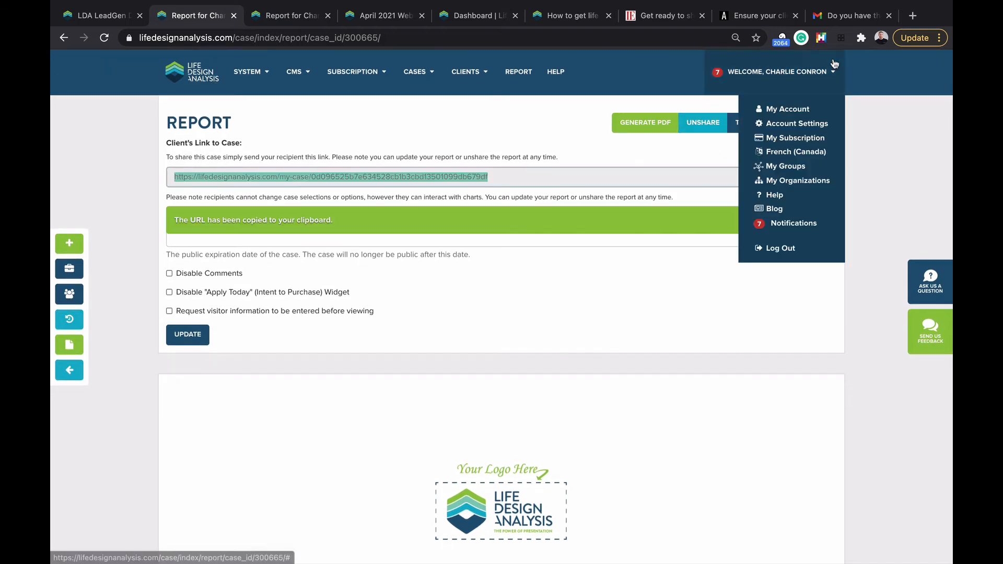
{"action": "left_click", "coordinate": [913, 40]}
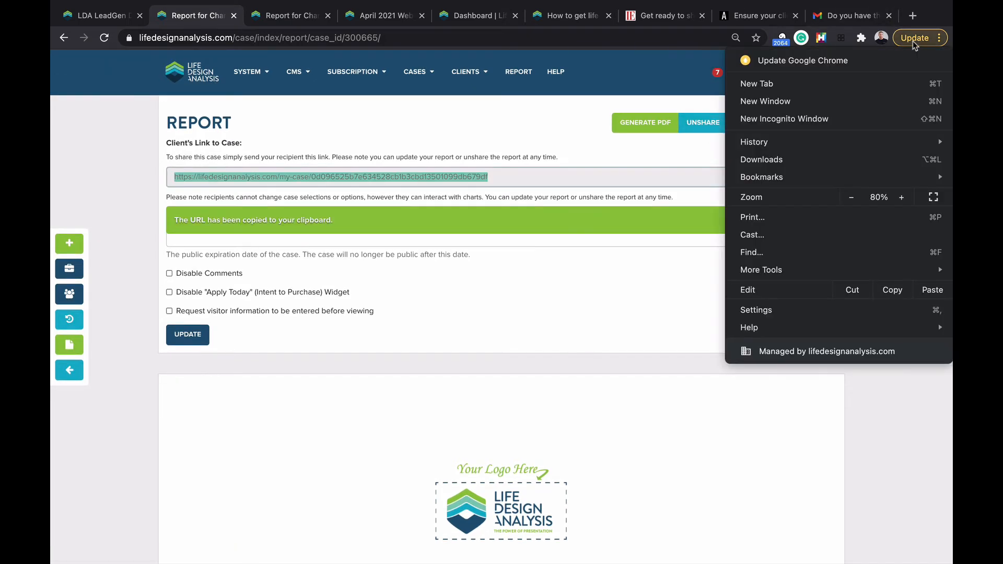
{"action": "left_click", "coordinate": [829, 119]}
{"action": "key", "text": "super+v"}
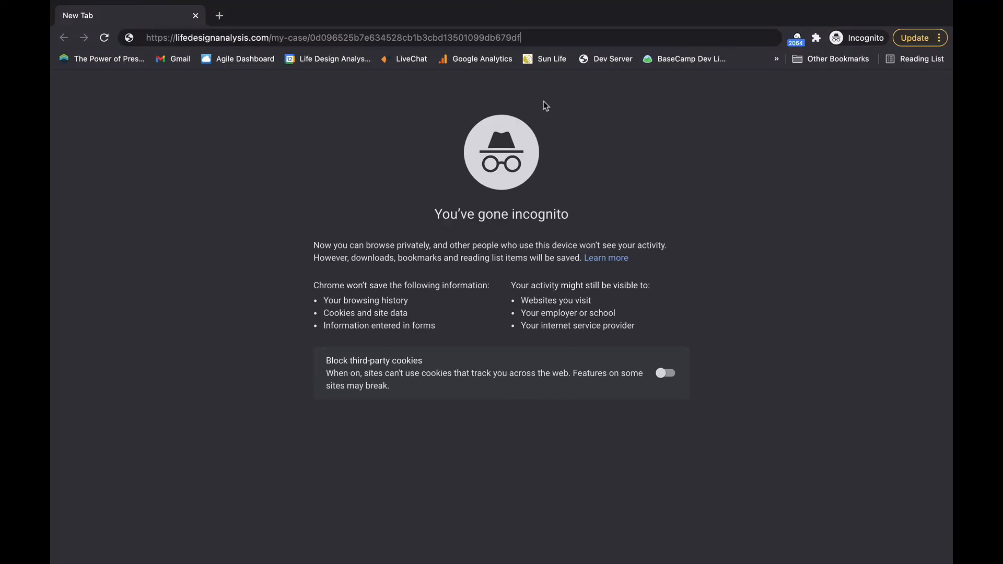
{"action": "key", "text": "Return"}
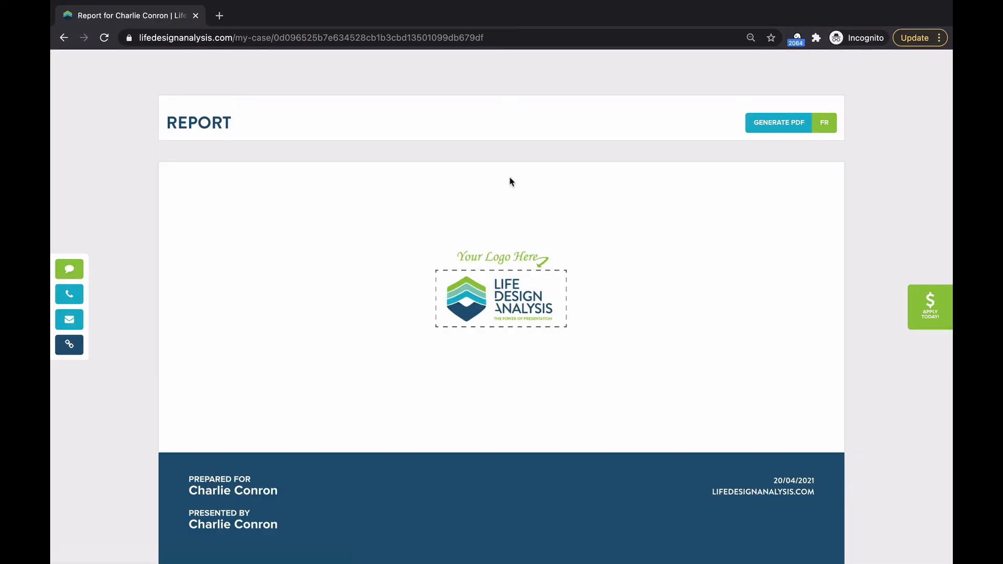
Step: Scroll through the client view's charts, including Total Coverage Amount and the Coverage Amount Overlay
{"action": "scroll", "coordinate": [412, 159], "scroll_direction": "down", "scroll_amount": 1}
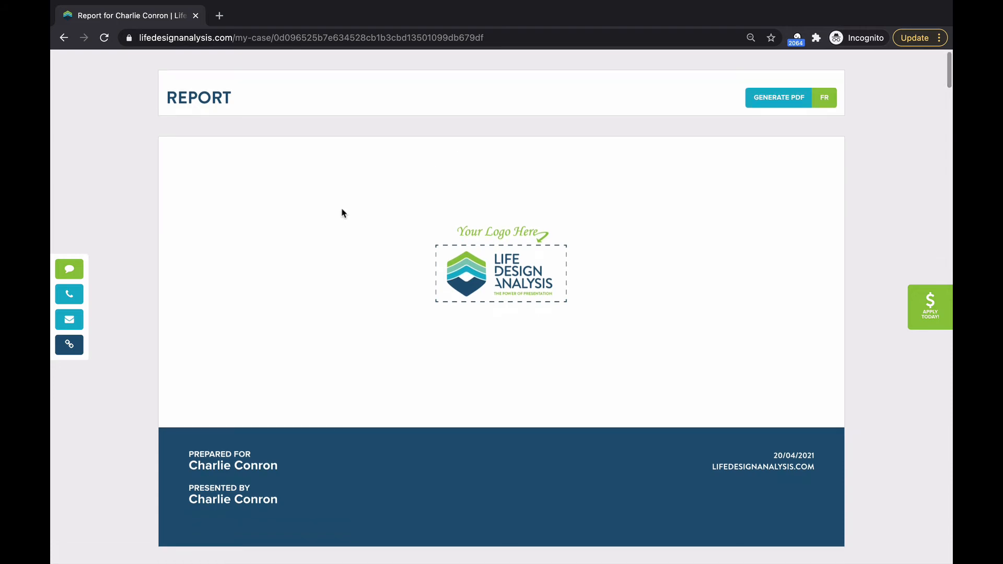
{"action": "scroll", "coordinate": [343, 213], "scroll_direction": "down", "scroll_amount": 20}
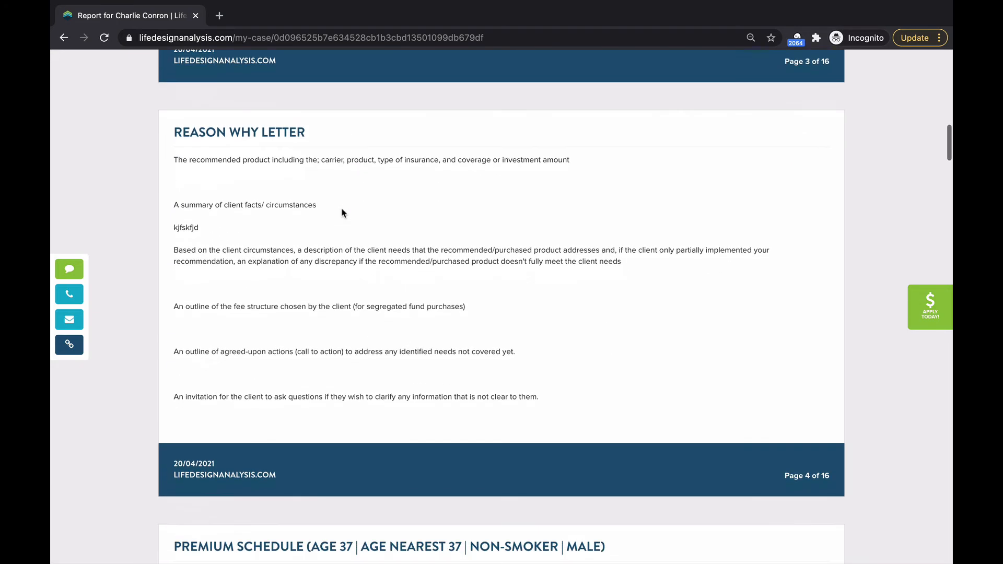
{"action": "scroll", "coordinate": [343, 213], "scroll_direction": "down", "scroll_amount": 15}
{"action": "scroll", "coordinate": [501, 172], "scroll_direction": "down", "scroll_amount": 8}
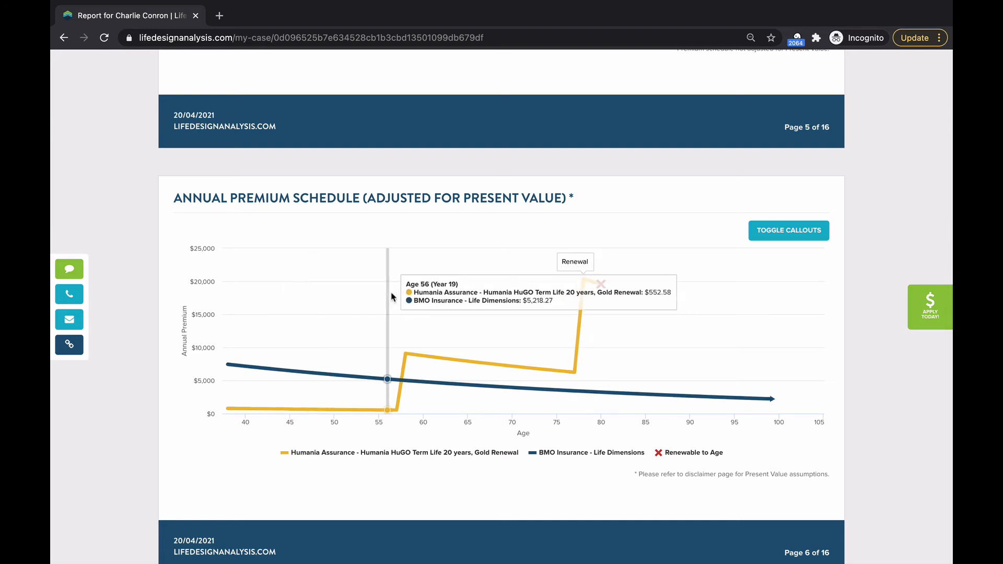
{"action": "scroll", "coordinate": [393, 297], "scroll_direction": "down", "scroll_amount": 5}
{"action": "scroll", "coordinate": [393, 297], "scroll_direction": "down", "scroll_amount": 2}
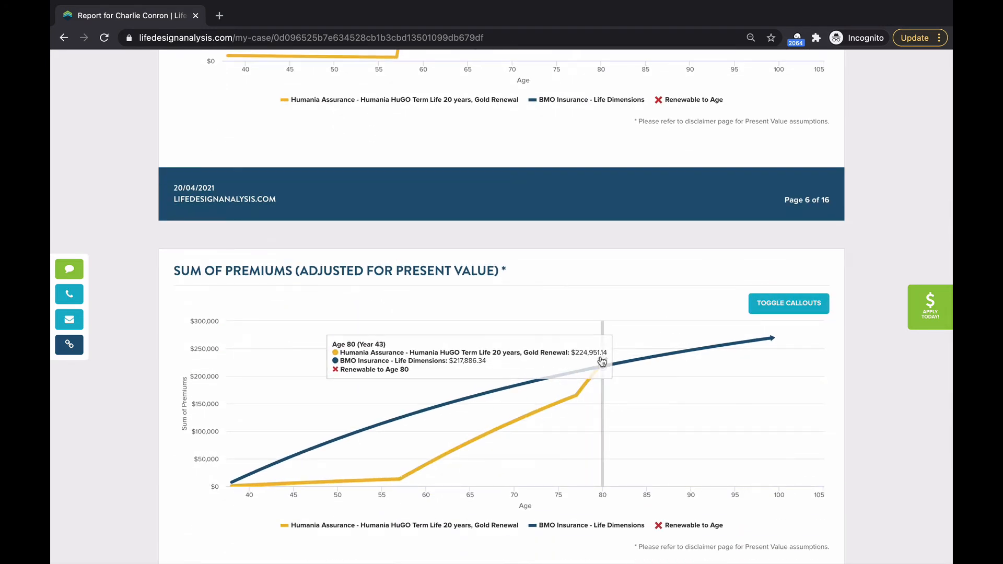
{"action": "scroll", "coordinate": [602, 362], "scroll_direction": "down", "scroll_amount": 10}
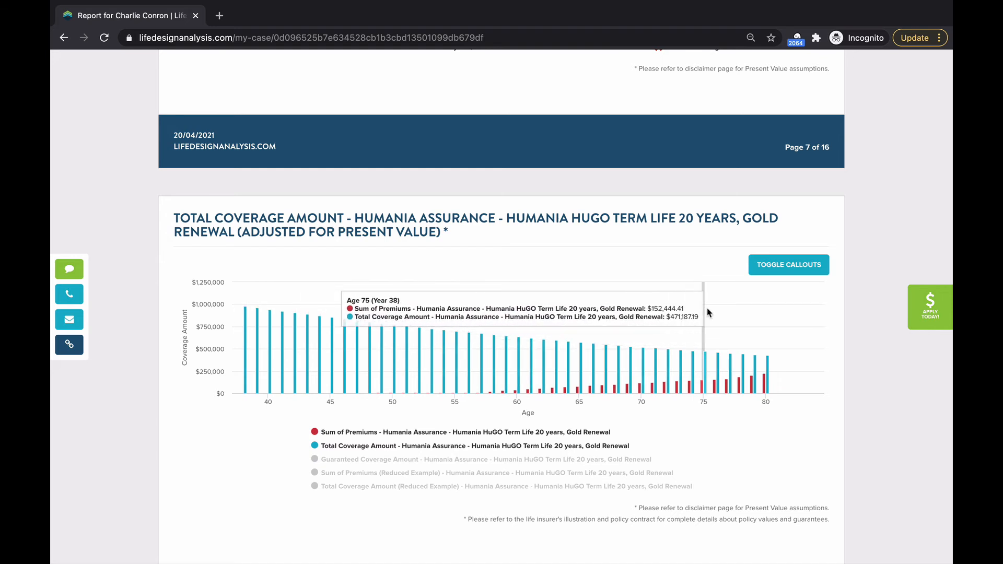
{"action": "scroll", "coordinate": [709, 312], "scroll_direction": "down", "scroll_amount": 9}
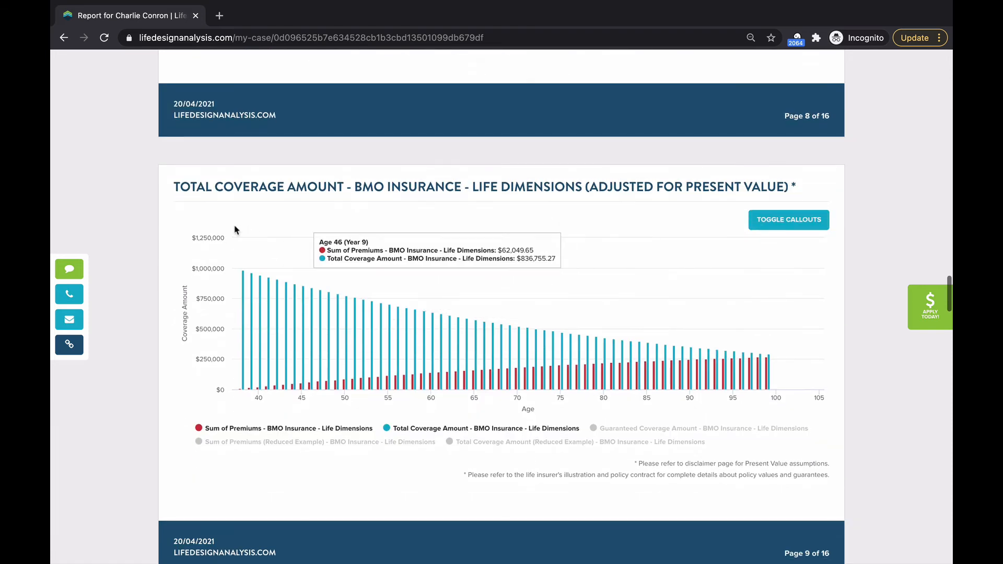
{"action": "scroll", "coordinate": [535, 261], "scroll_direction": "down", "scroll_amount": 6}
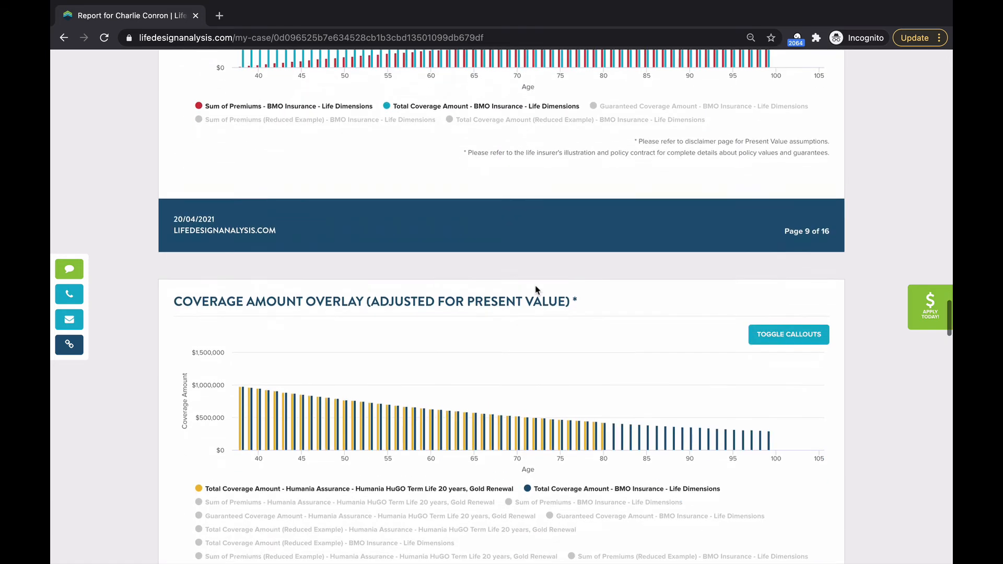
{"action": "scroll", "coordinate": [435, 303], "scroll_direction": "down", "scroll_amount": 2}
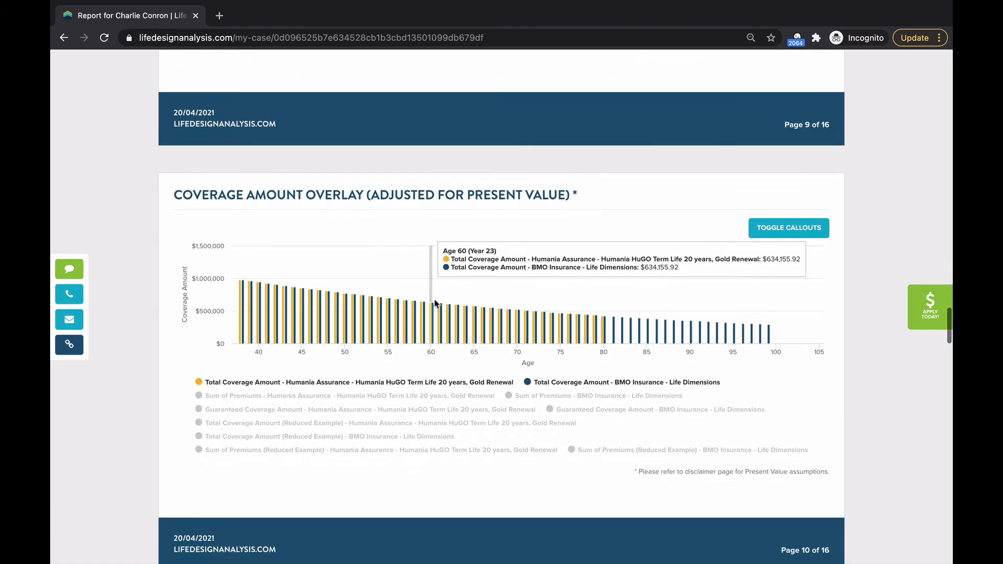
{"action": "scroll", "coordinate": [435, 303], "scroll_direction": "down", "scroll_amount": 1}
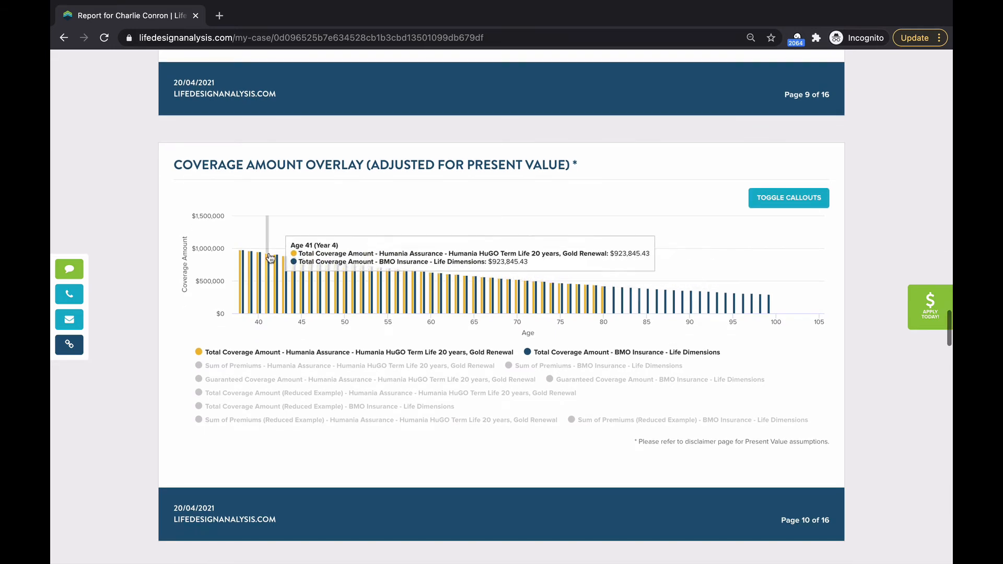
Step: Post a client comment asking why the charts slope and the benefit drops, then close the incognito window
{"action": "left_click", "coordinate": [66, 270]}
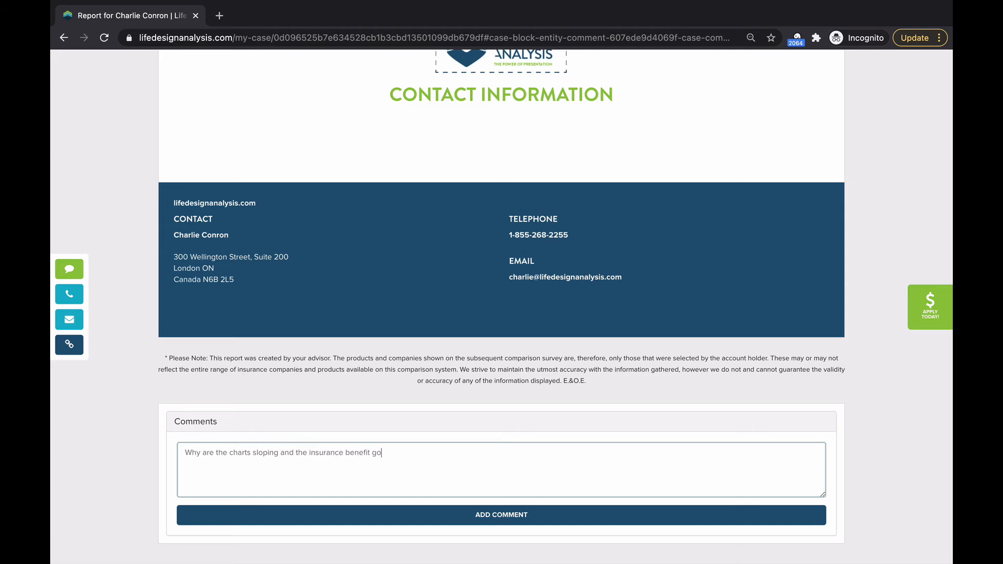
{"action": "left_click", "coordinate": [333, 516]}
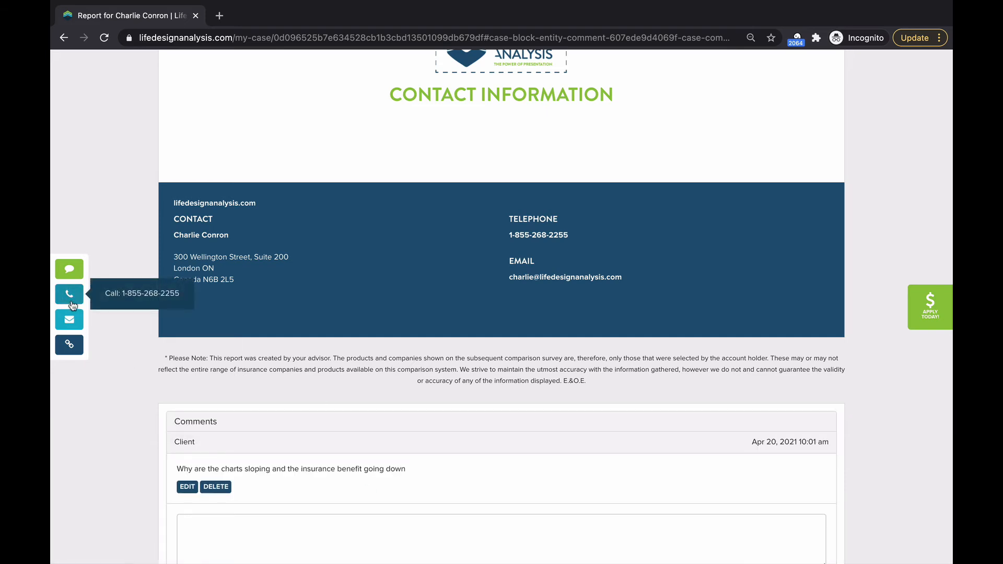
{"action": "left_click", "coordinate": [196, 17]}
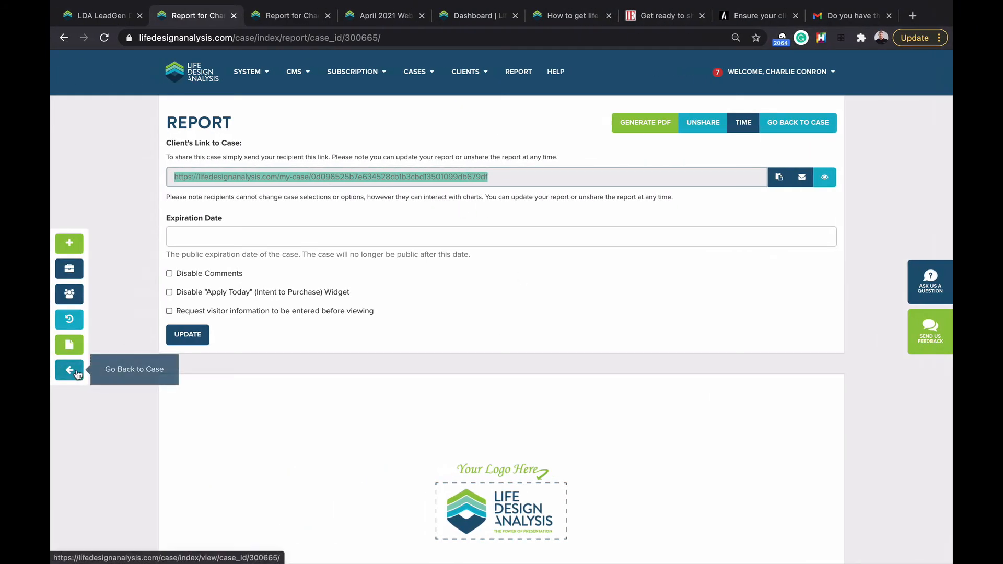
Step: Return to the design case, regenerate the report, and come back to the case's Comments panel
{"action": "left_click", "coordinate": [146, 362]}
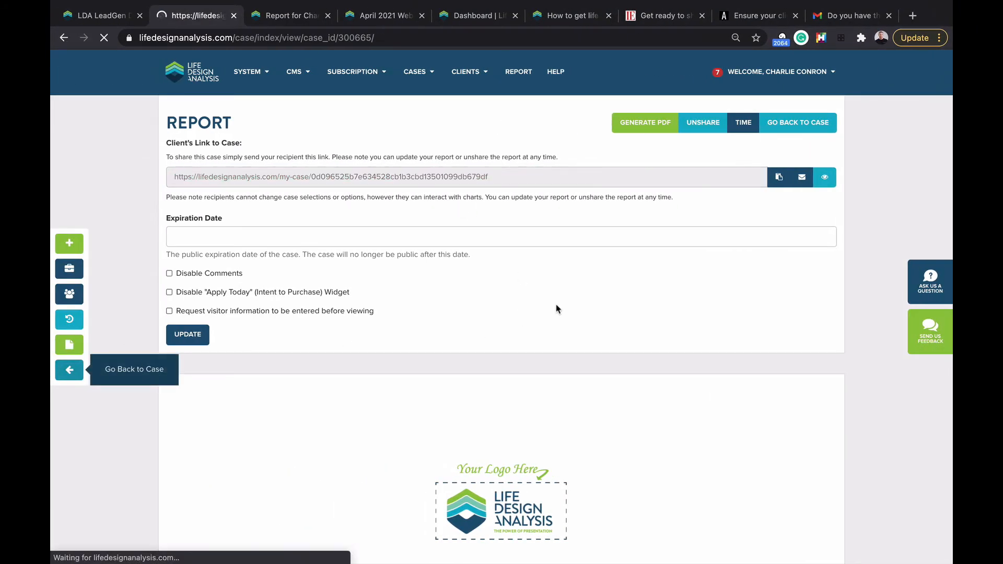
{"action": "mouse_move", "coordinate": [770, 86]}
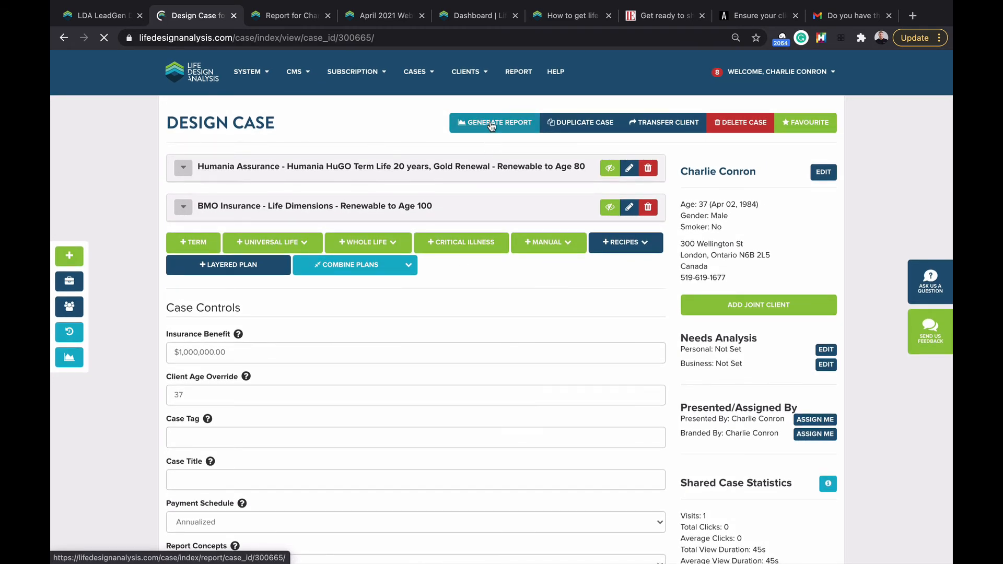
{"action": "left_click", "coordinate": [491, 125]}
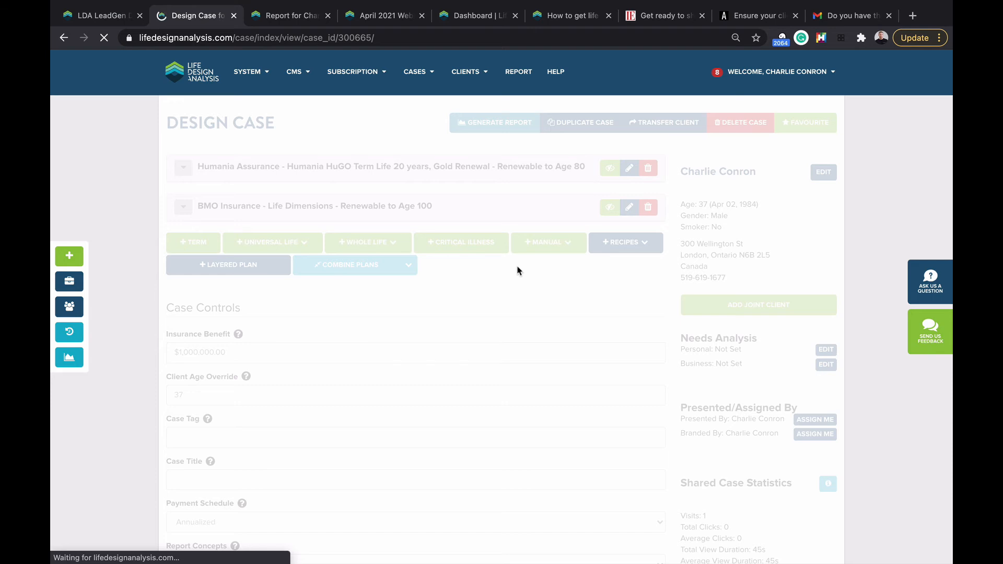
{"action": "scroll", "coordinate": [462, 266], "scroll_direction": "down", "scroll_amount": 5}
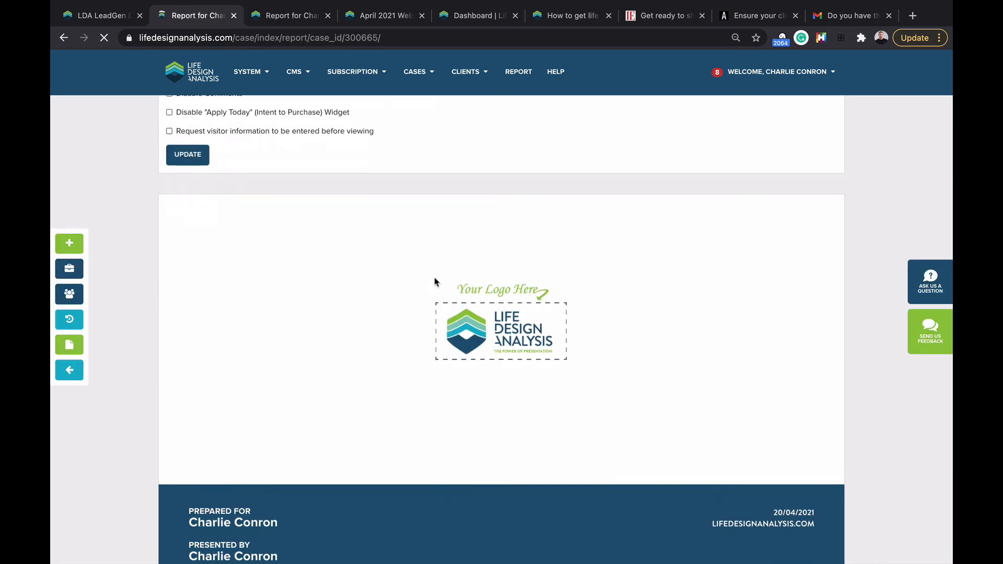
{"action": "left_click", "coordinate": [78, 370]}
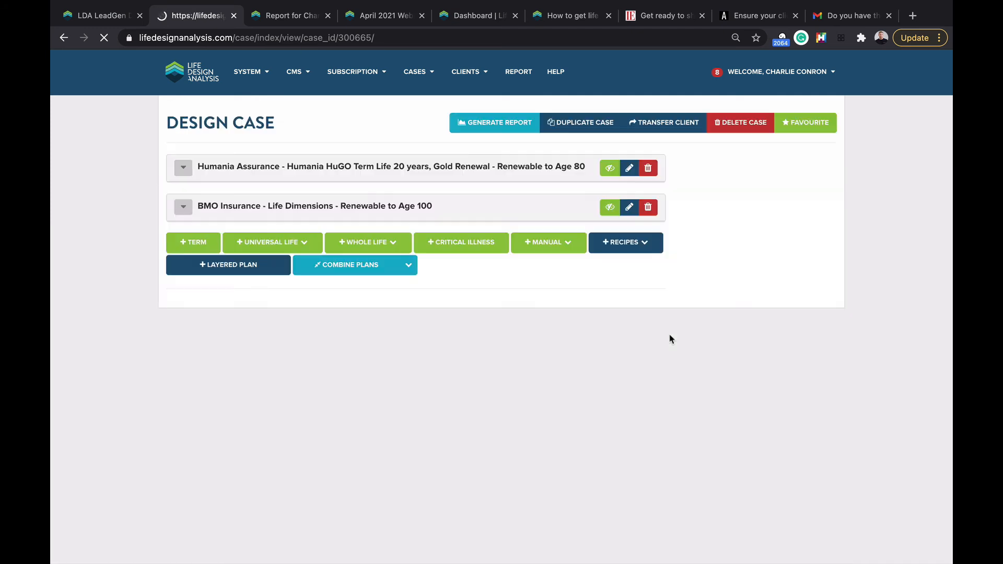
{"action": "scroll", "coordinate": [670, 339], "scroll_direction": "down", "scroll_amount": 4}
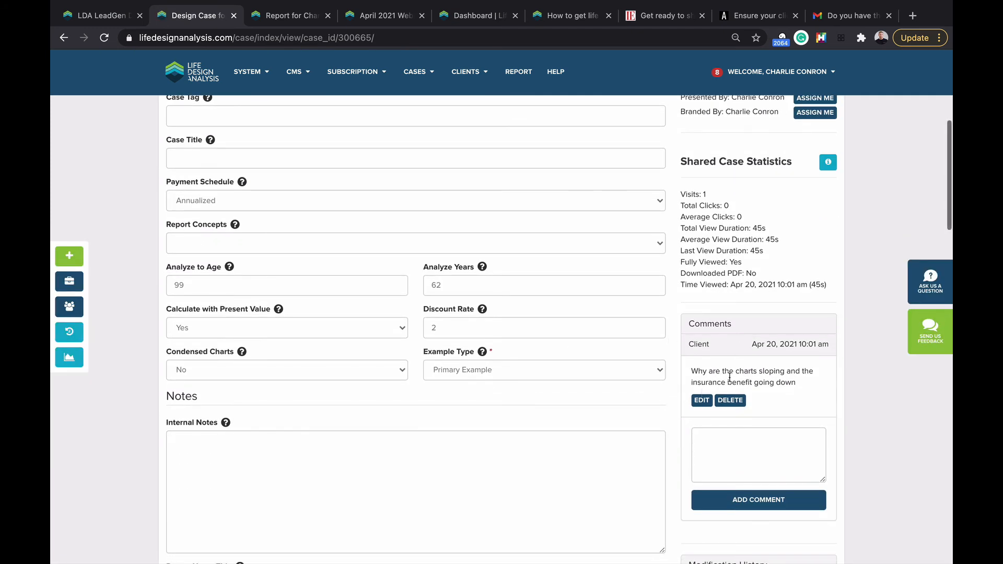
Step: Reply to the client's question with 'I have applied a present value to adjust for inflation'
{"action": "triple_click", "coordinate": [733, 378]}
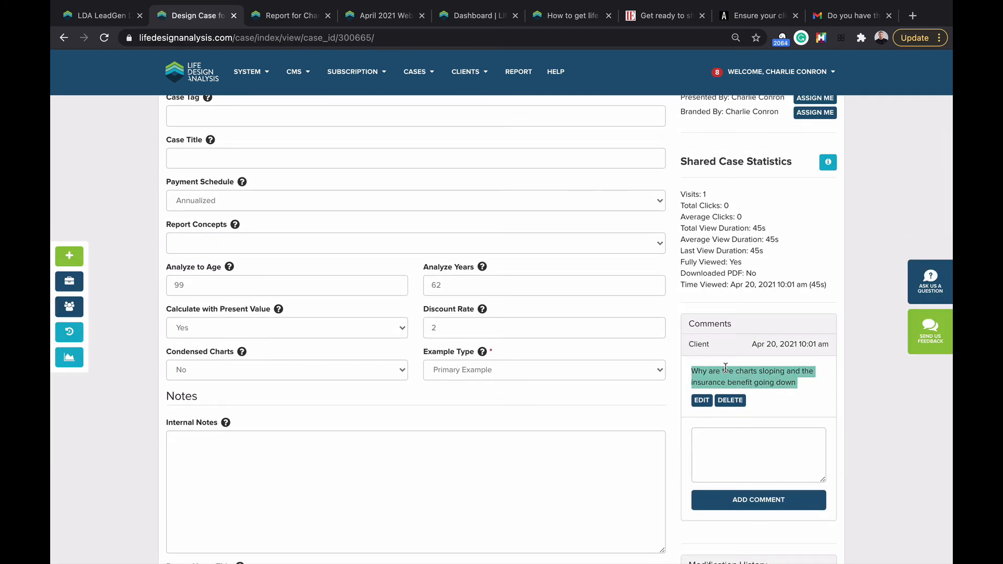
{"action": "scroll", "coordinate": [798, 382], "scroll_direction": "down", "scroll_amount": 1}
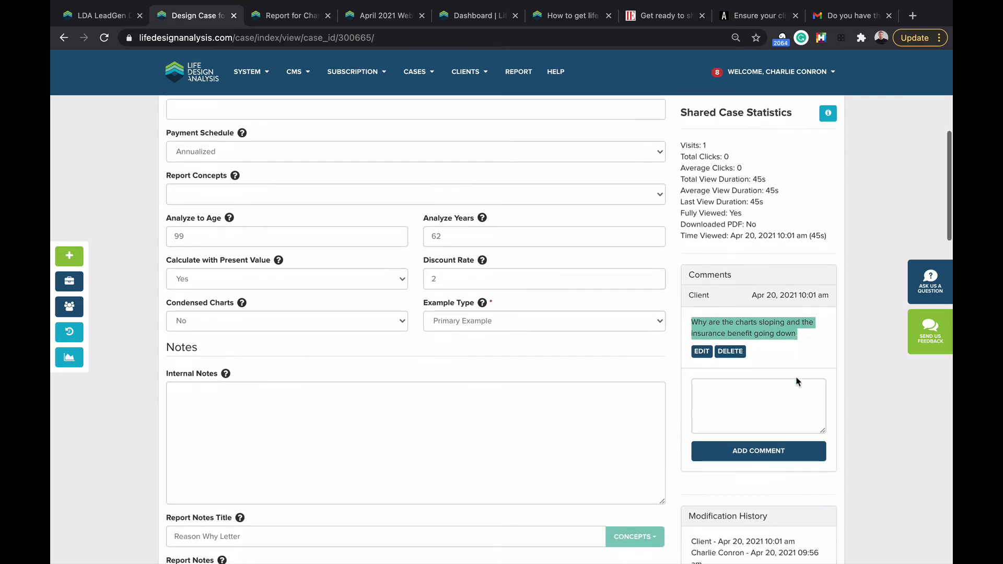
{"action": "scroll", "coordinate": [798, 382], "scroll_direction": "down", "scroll_amount": 1}
{"action": "left_click", "coordinate": [740, 387]}
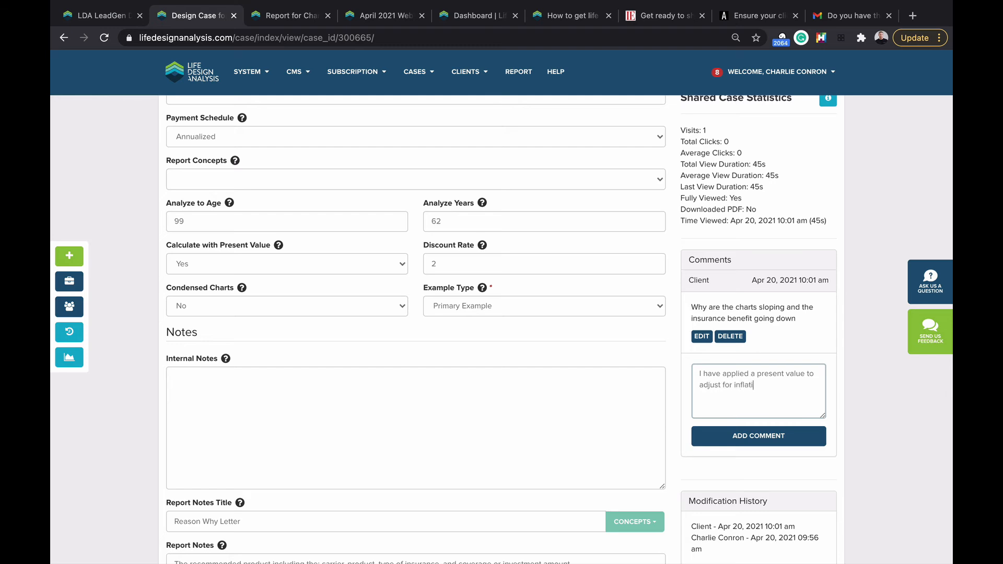
{"action": "left_click", "coordinate": [768, 435]}
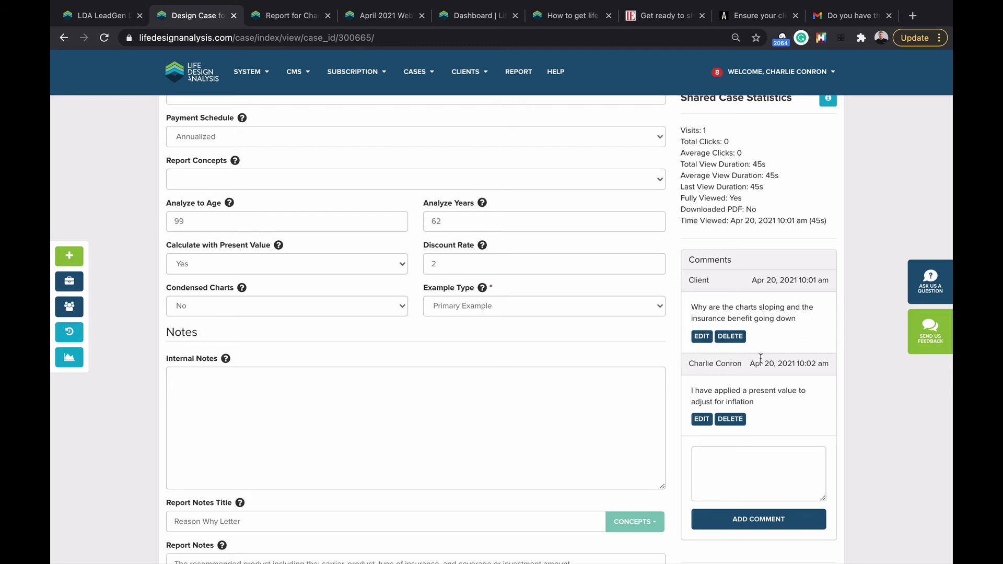
{"action": "scroll", "coordinate": [761, 358], "scroll_direction": "up", "scroll_amount": 7}
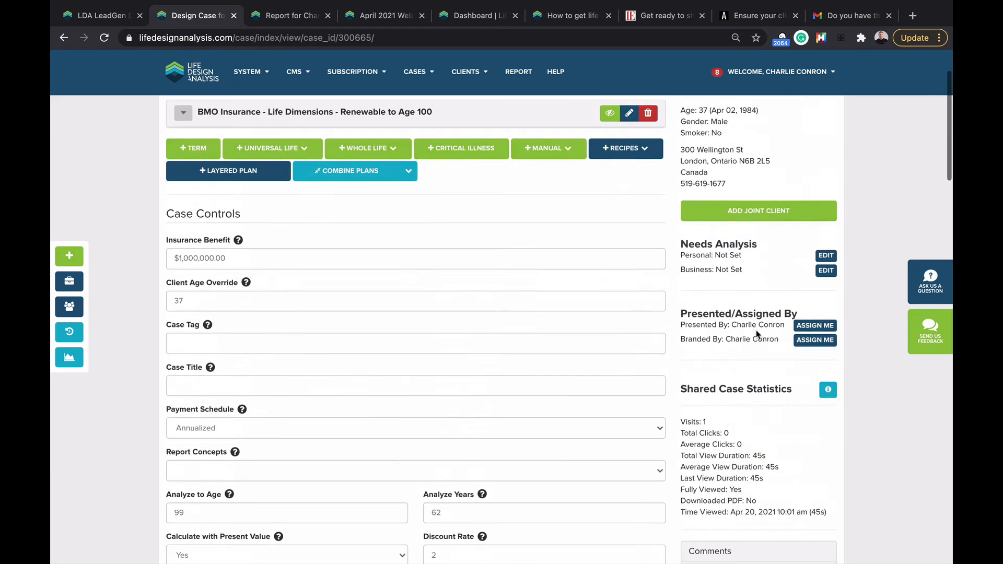
{"action": "left_click", "coordinate": [727, 174]}
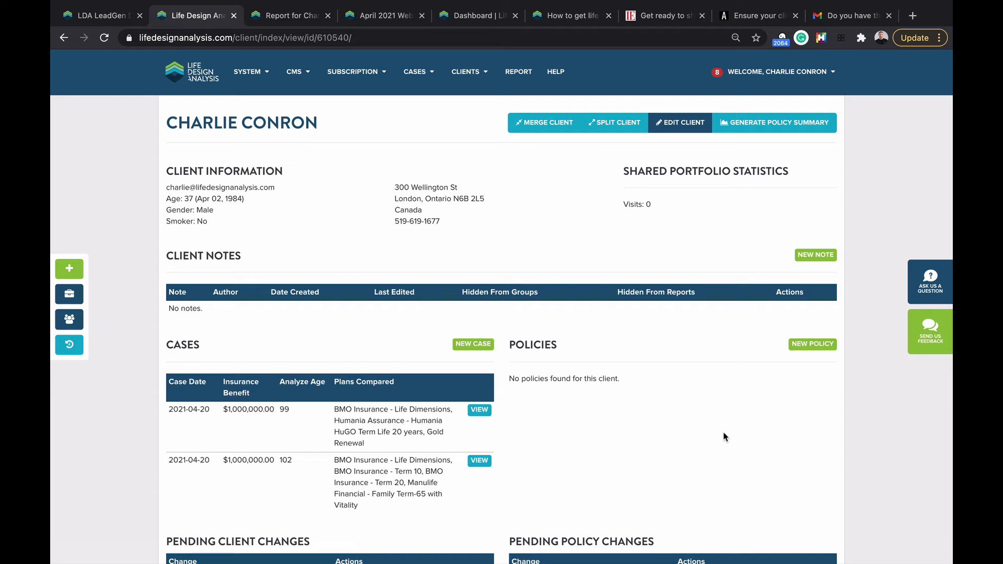
{"action": "scroll", "coordinate": [725, 437], "scroll_direction": "down", "scroll_amount": 1}
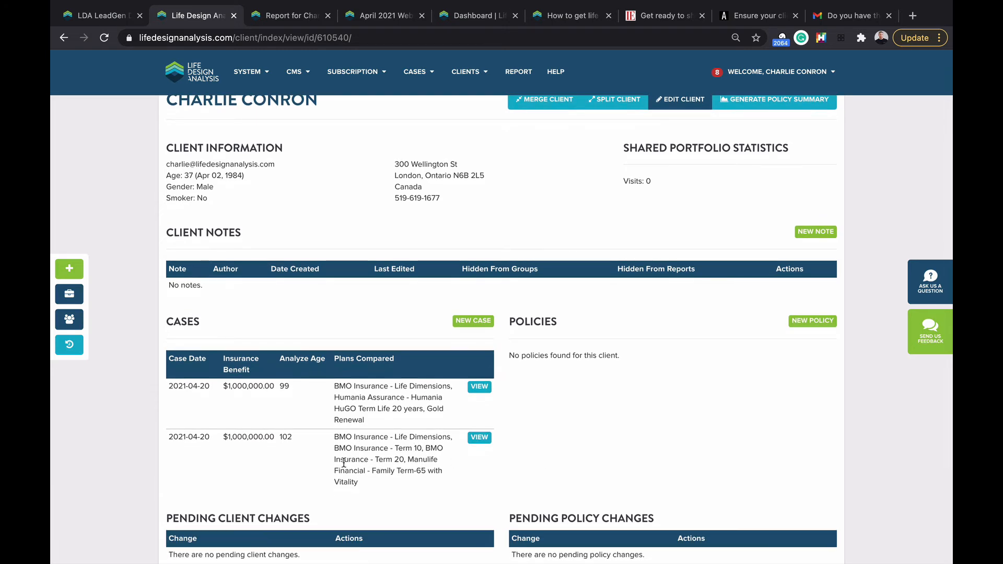
{"action": "scroll", "coordinate": [344, 463], "scroll_direction": "down", "scroll_amount": 2}
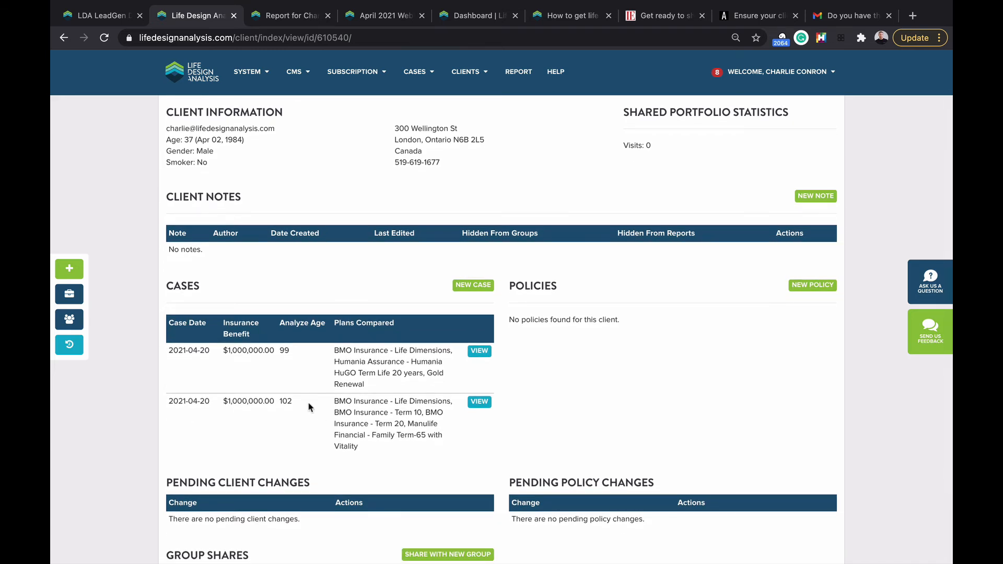
{"action": "scroll", "coordinate": [353, 405], "scroll_direction": "down", "scroll_amount": 1}
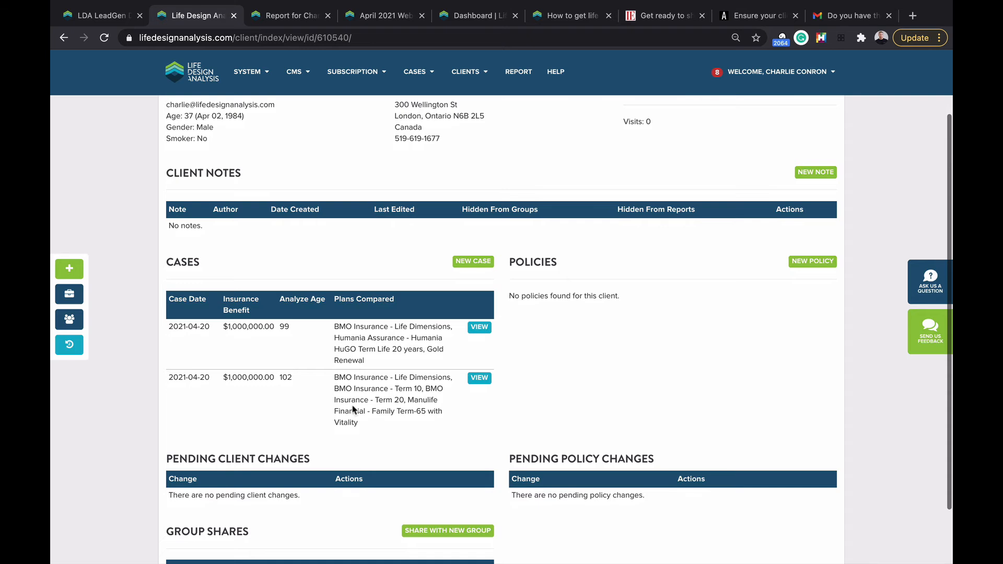
{"action": "scroll", "coordinate": [353, 406], "scroll_direction": "down", "scroll_amount": 3}
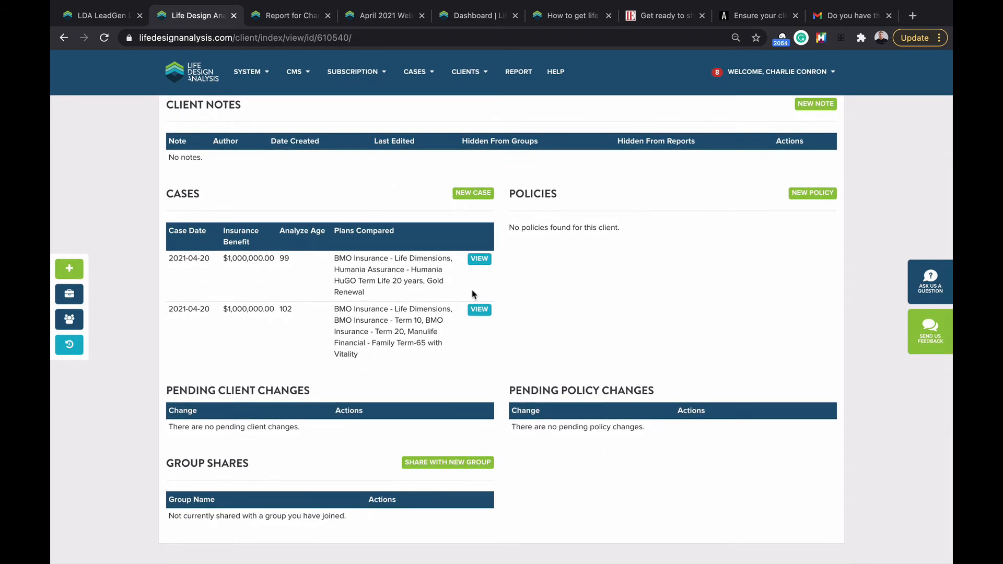
{"action": "scroll", "coordinate": [475, 291], "scroll_direction": "up", "scroll_amount": 5}
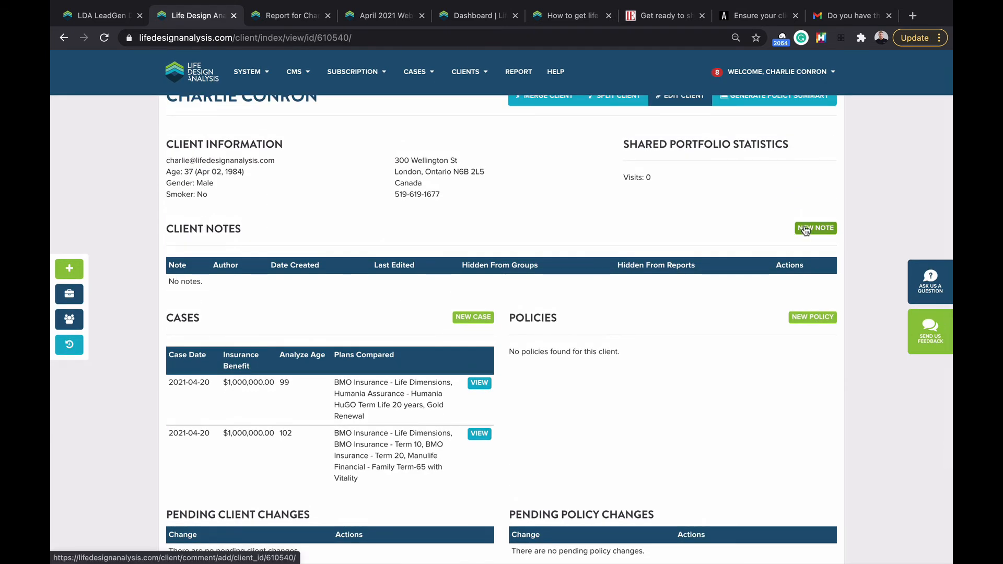
{"action": "left_click", "coordinate": [806, 230]}
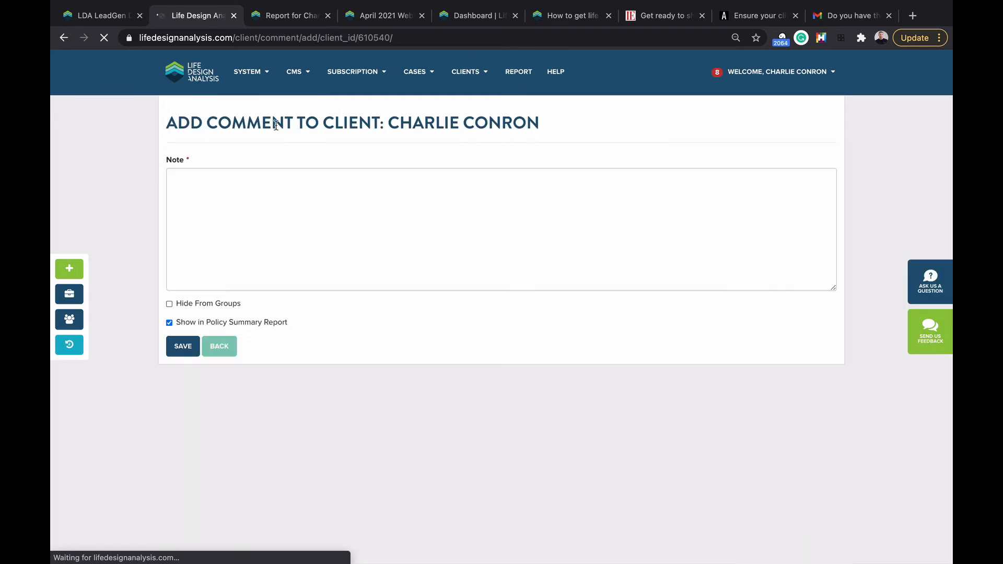
{"action": "left_click", "coordinate": [64, 38]}
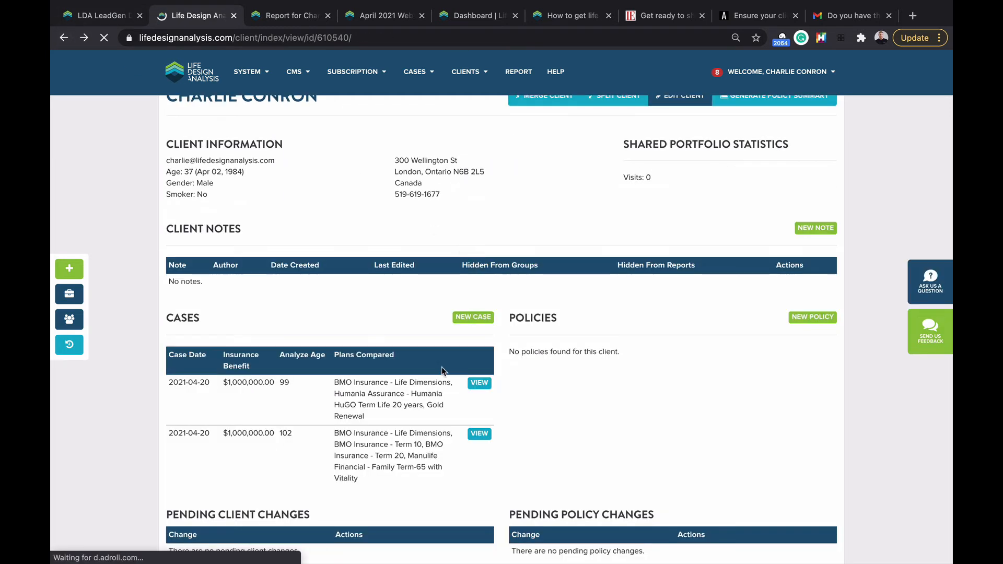
{"action": "left_click", "coordinate": [479, 384]}
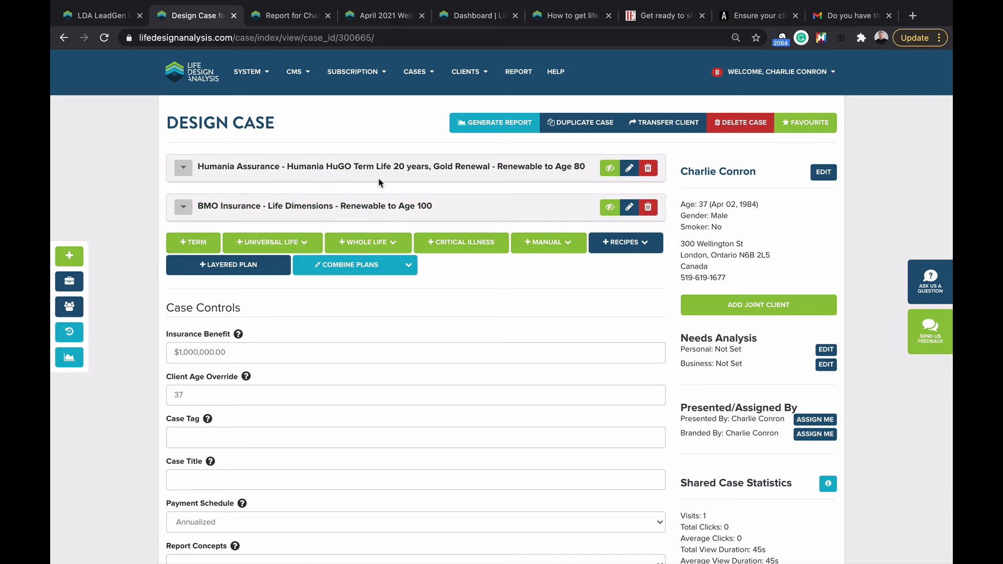
Step: Search whole life rates with the term length set to 20 to Pay
{"action": "left_click", "coordinate": [389, 243]}
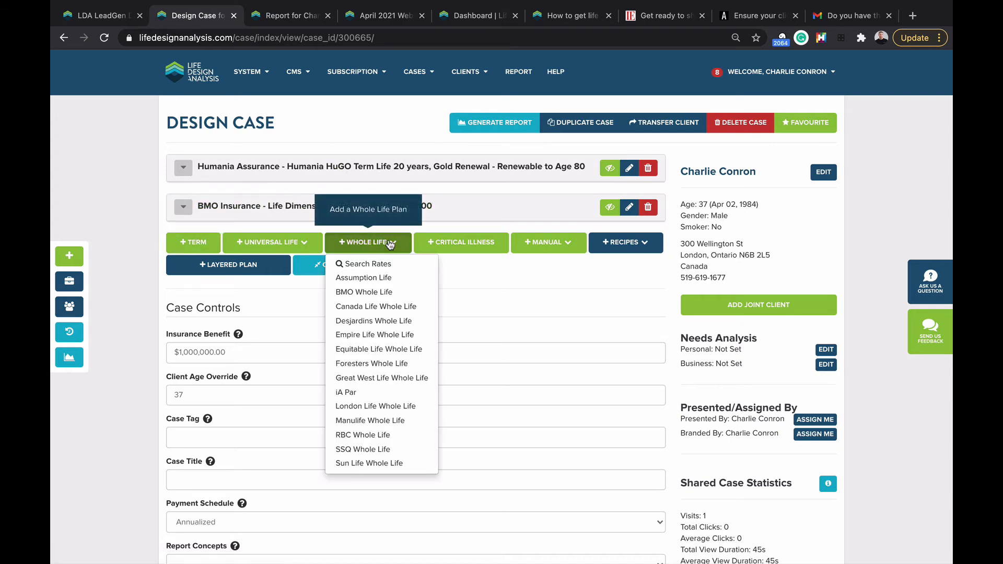
{"action": "left_click", "coordinate": [372, 266]}
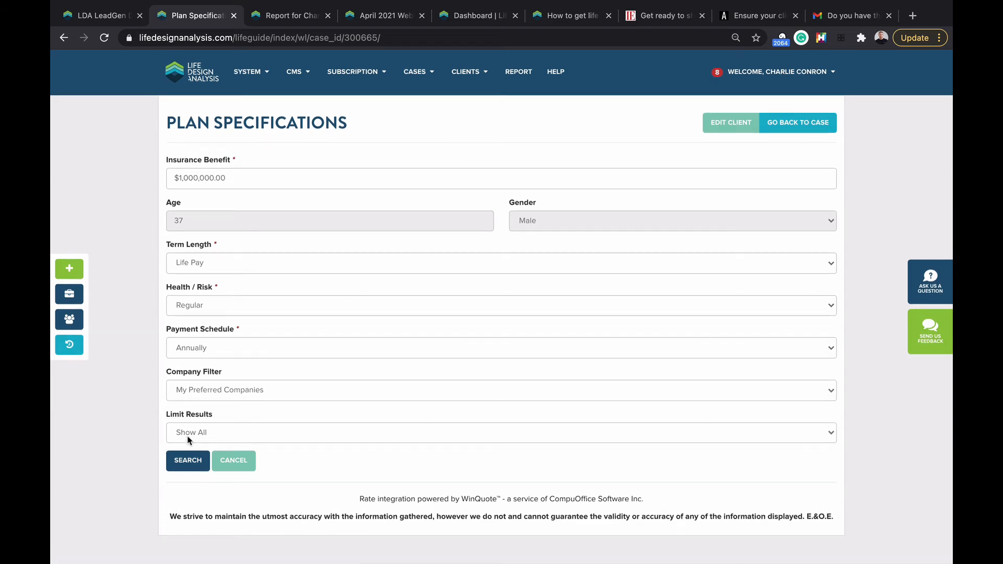
{"action": "left_click", "coordinate": [239, 270]}
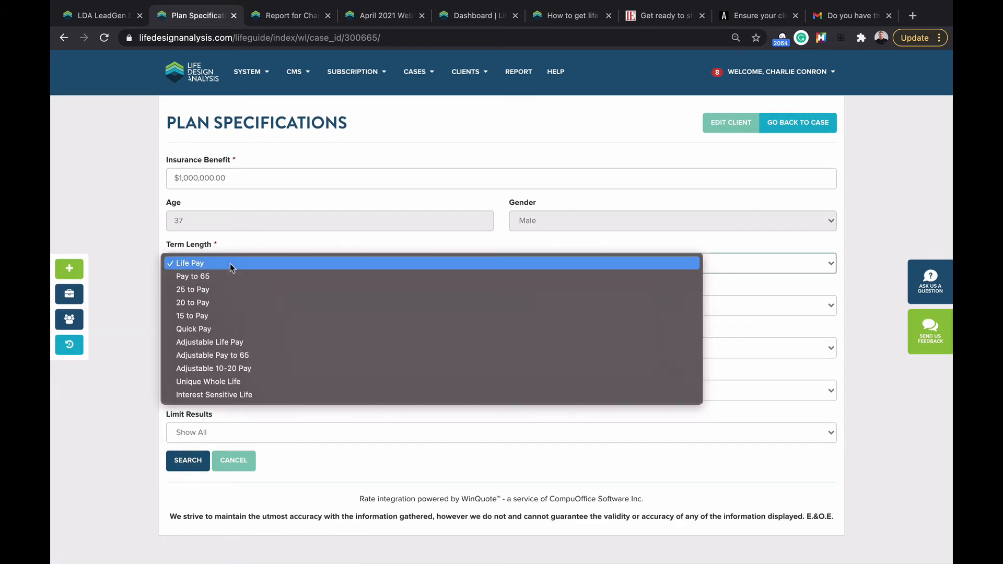
{"action": "left_click", "coordinate": [208, 302]}
{"action": "left_click", "coordinate": [183, 460]}
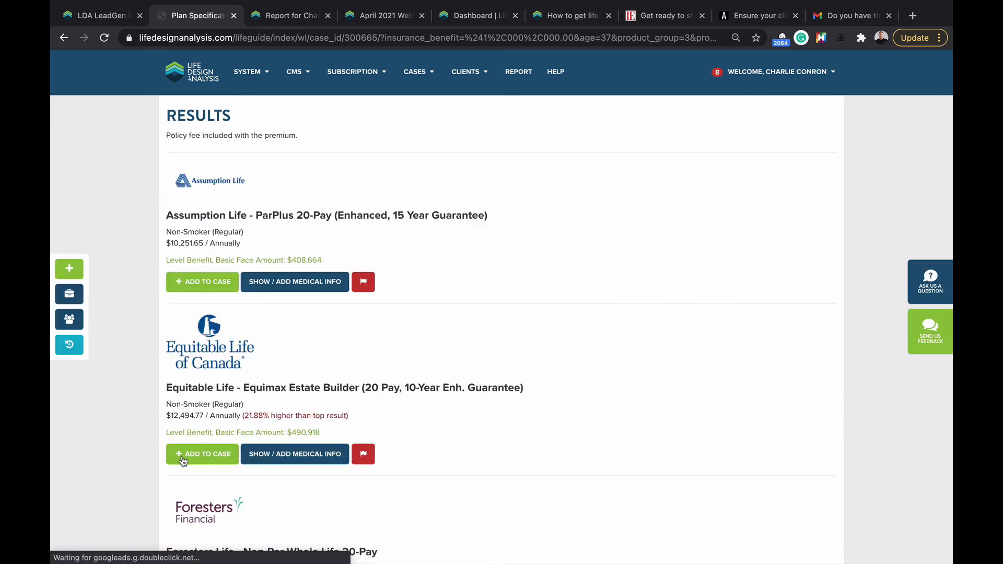
Step: Add the Empire Life EstateMax 20 Pay (Enhanced) quote, $15,961.56 annually, to the case
{"action": "scroll", "coordinate": [258, 309], "scroll_direction": "down", "scroll_amount": 10}
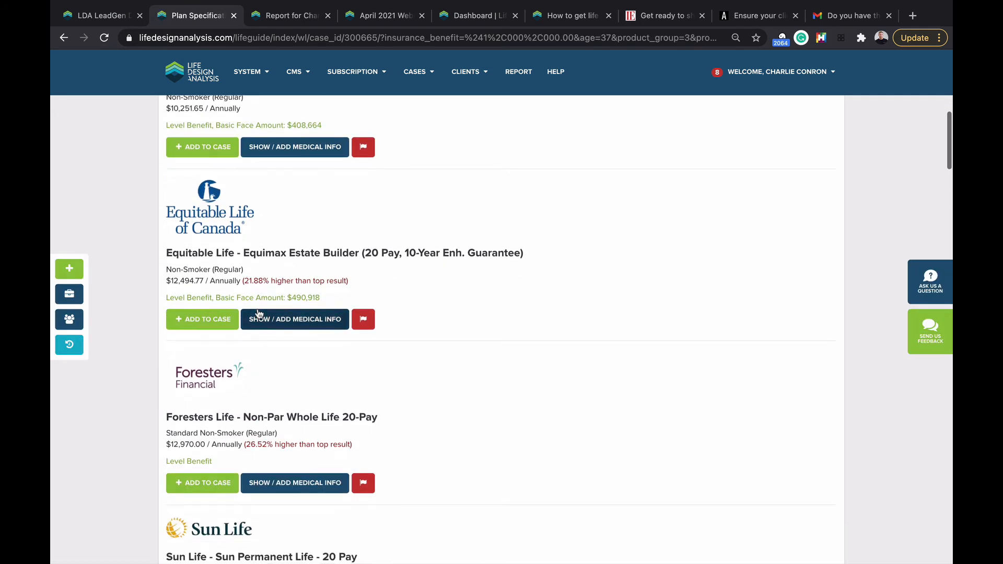
{"action": "scroll", "coordinate": [258, 313], "scroll_direction": "down", "scroll_amount": 15}
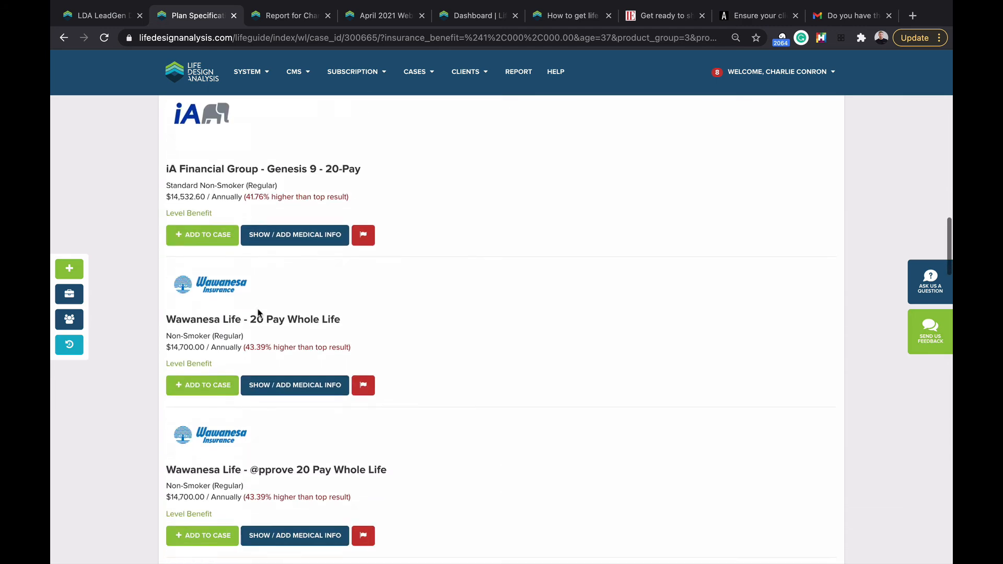
{"action": "scroll", "coordinate": [258, 312], "scroll_direction": "down", "scroll_amount": 10}
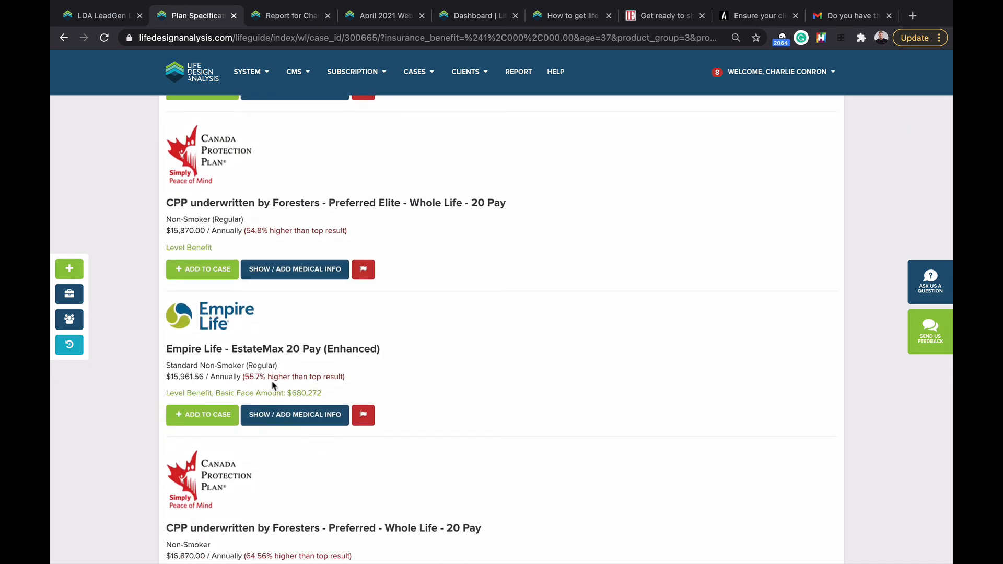
{"action": "left_click", "coordinate": [206, 413]}
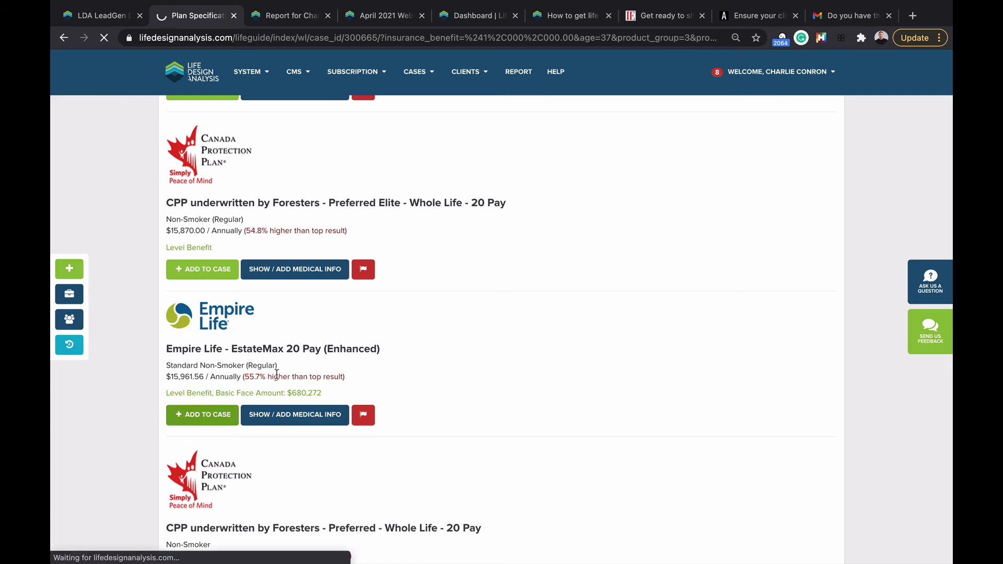
{"action": "scroll", "coordinate": [278, 375], "scroll_direction": "up", "scroll_amount": 4}
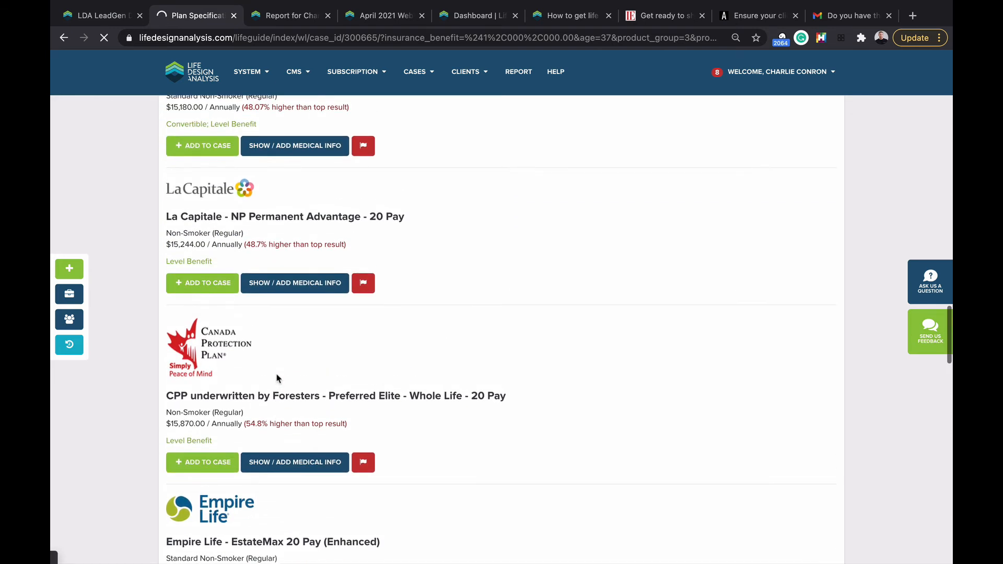
{"action": "scroll", "coordinate": [277, 378], "scroll_direction": "up", "scroll_amount": 12}
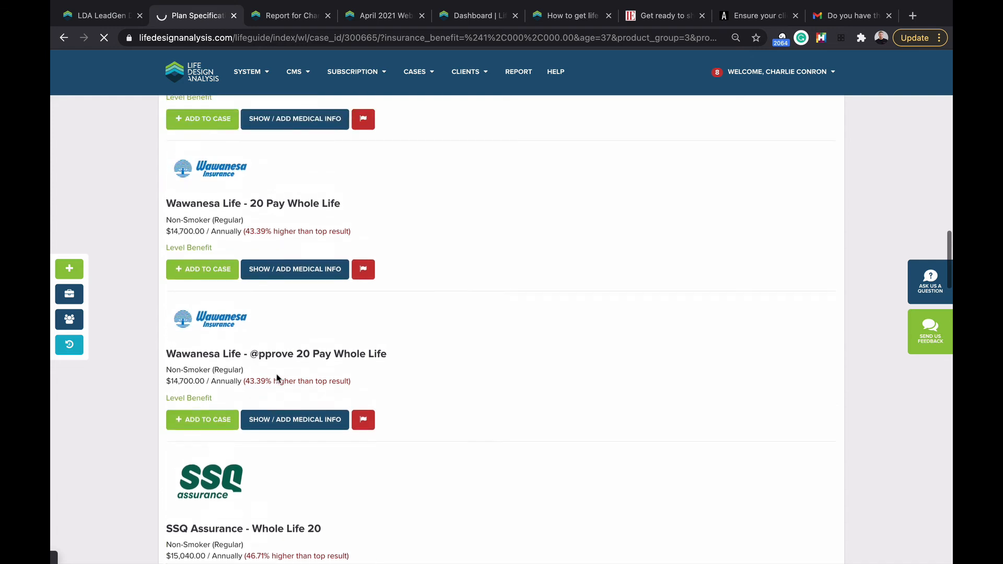
{"action": "scroll", "coordinate": [277, 378], "scroll_direction": "up", "scroll_amount": 9}
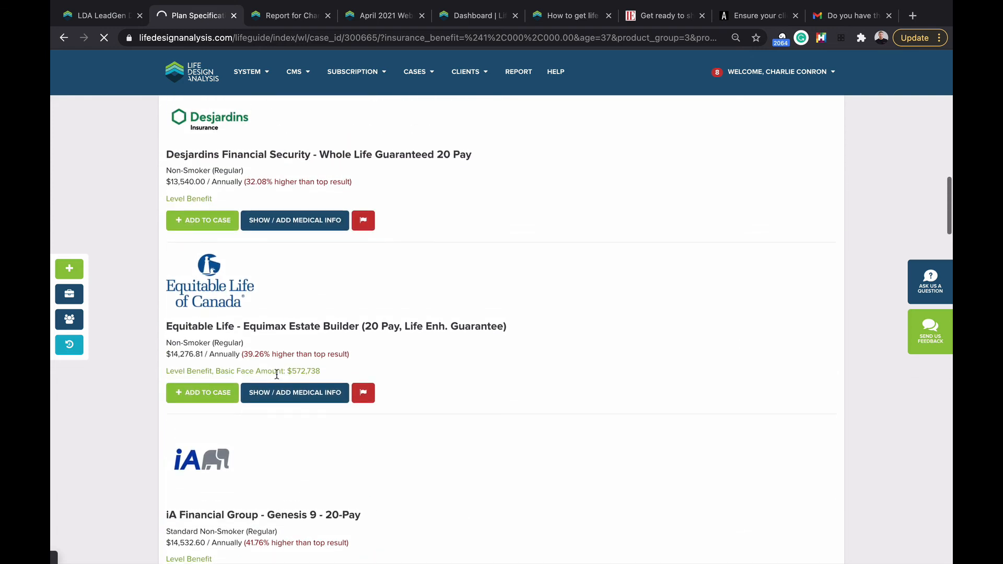
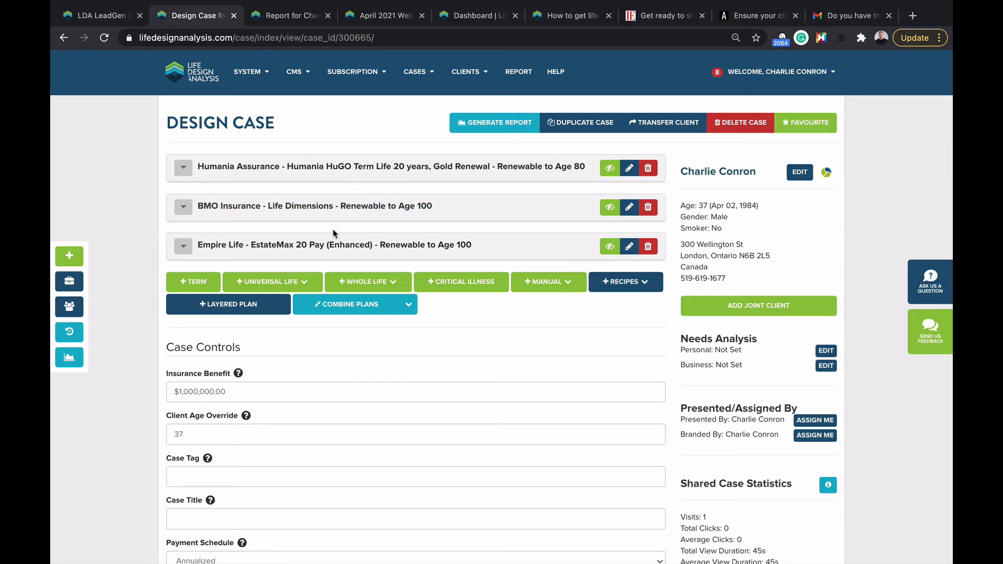
Step: Send the client to Empire Life Fast & Full using the Empire Life icon beside their name
{"action": "left_click", "coordinate": [826, 173]}
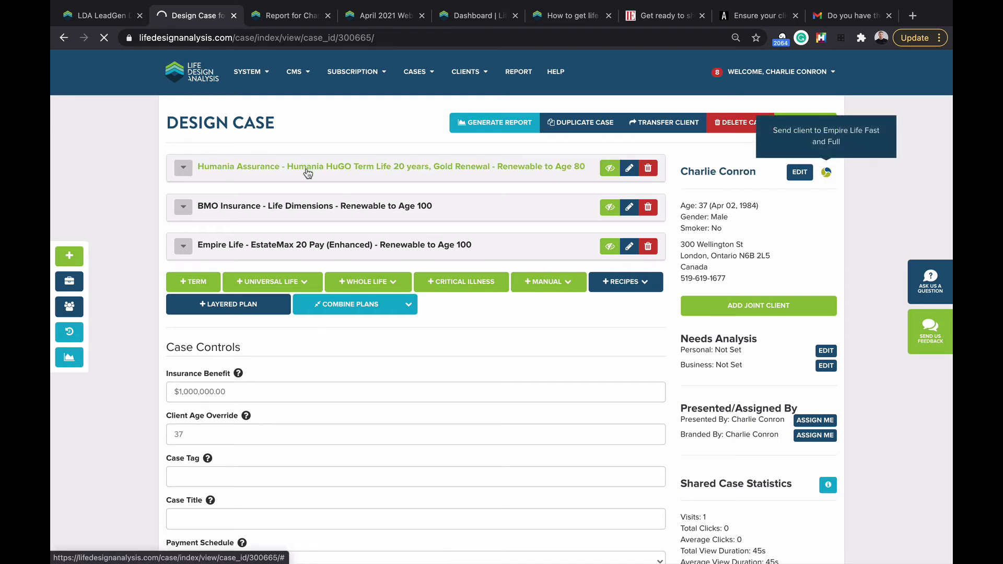
{"action": "left_click", "coordinate": [826, 175]}
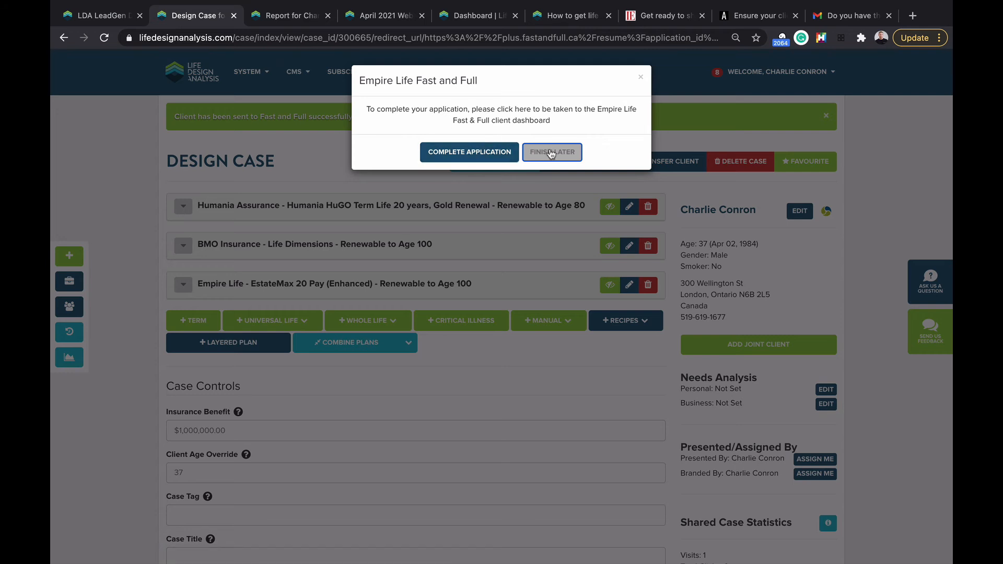
Step: Choose Complete Application to open the client's Fast & Full application in a new tab
{"action": "left_click", "coordinate": [493, 153]}
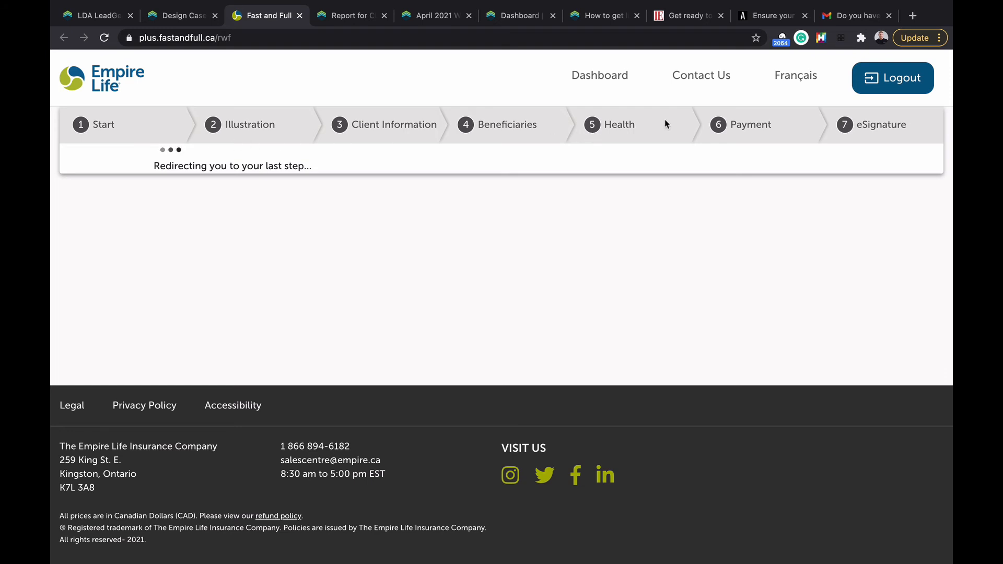
Step: Review the in-progress clients on the Fast & Full dashboard, then close the Fast & Full tab
{"action": "left_click", "coordinate": [611, 74]}
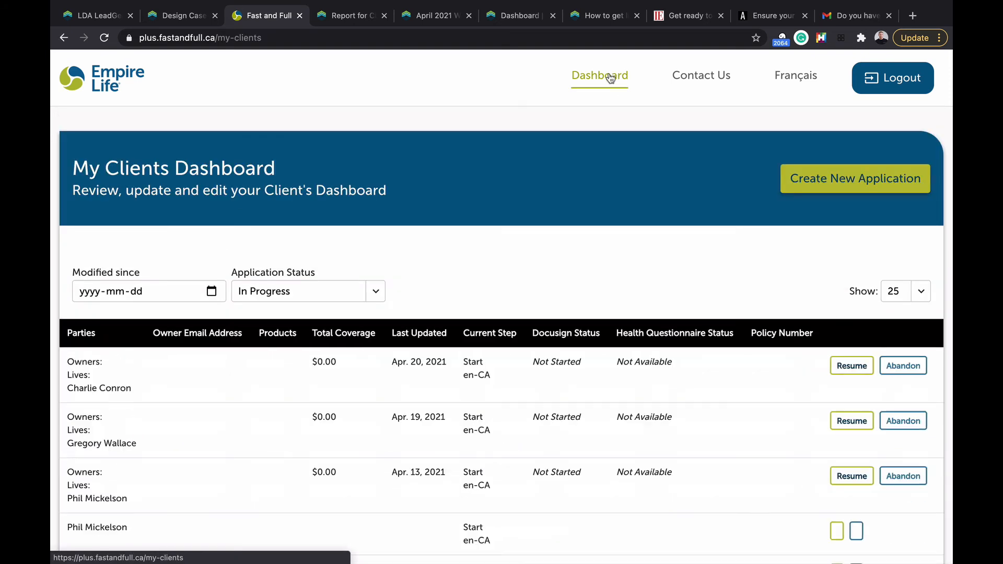
{"action": "scroll", "coordinate": [448, 235], "scroll_direction": "down", "scroll_amount": 4}
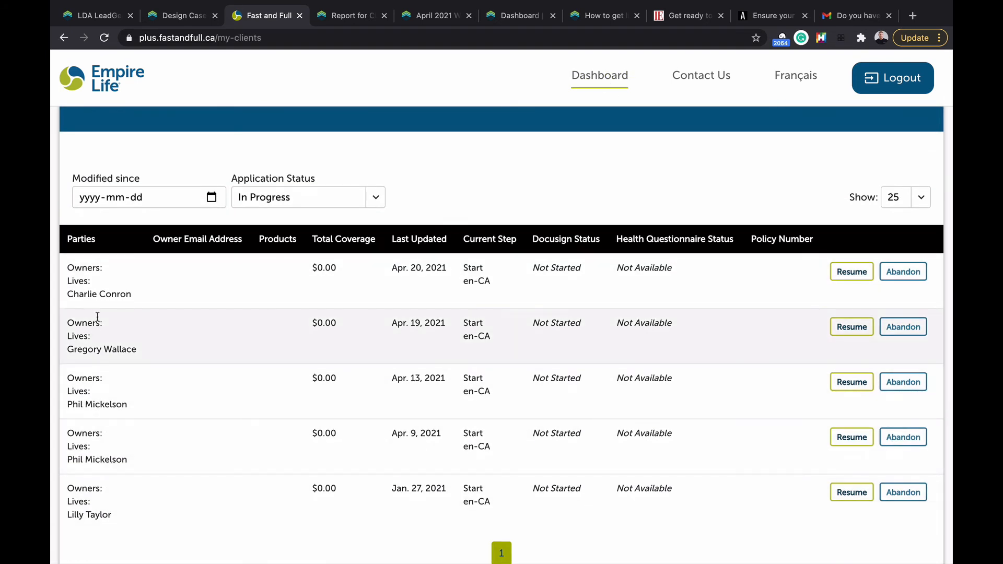
{"action": "left_click_drag", "start_coordinate": [87, 269], "coordinate": [89, 319]}
{"action": "left_click", "coordinate": [147, 302]}
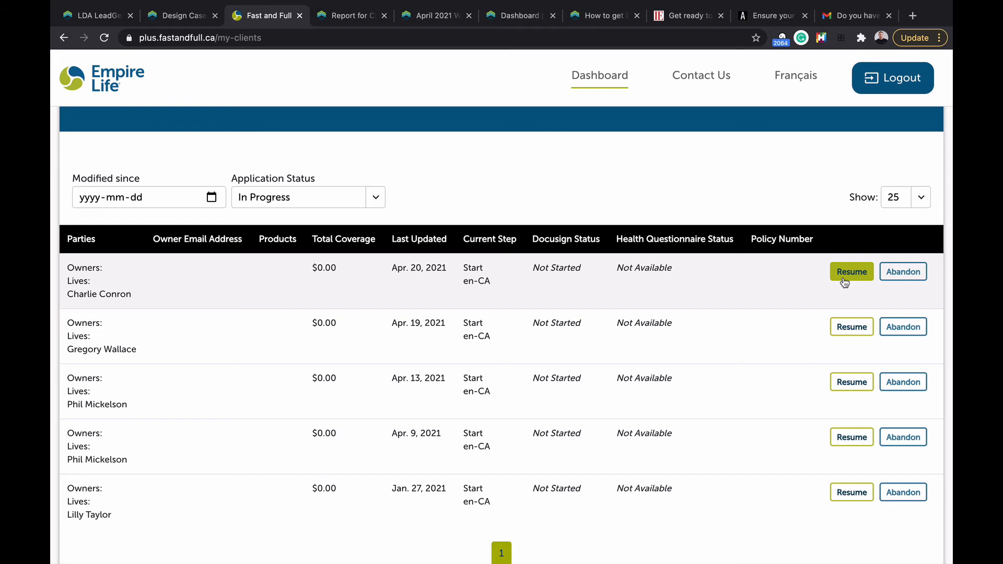
{"action": "left_click", "coordinate": [105, 75]}
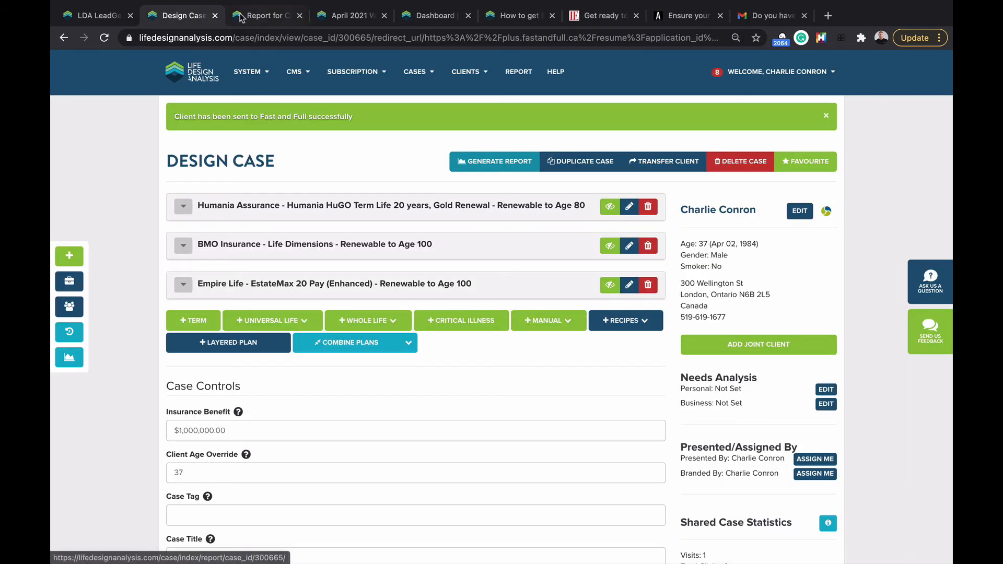
{"action": "left_click", "coordinate": [299, 15]}
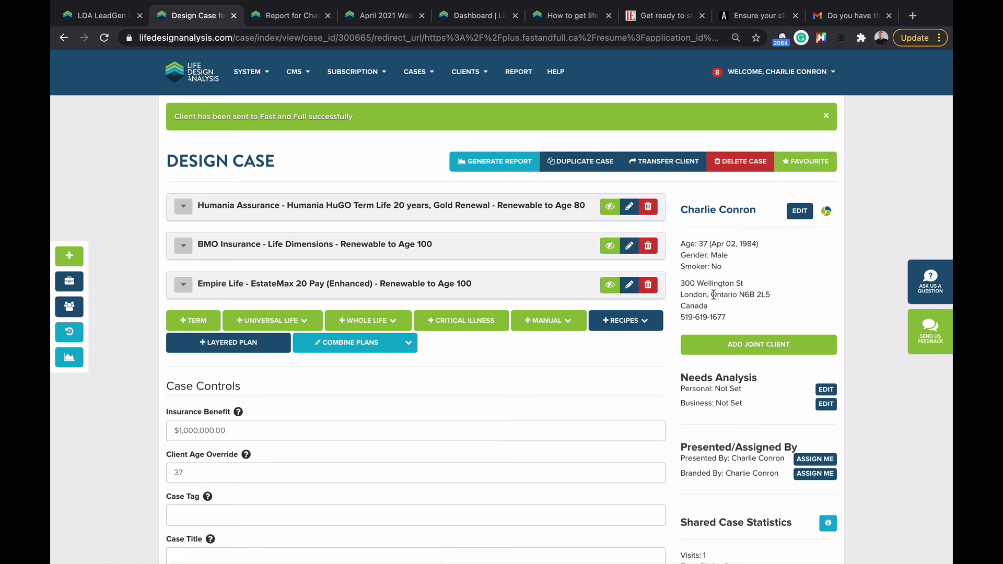
Step: Visit the client's profile page, then go back to the design case
{"action": "left_click", "coordinate": [709, 217]}
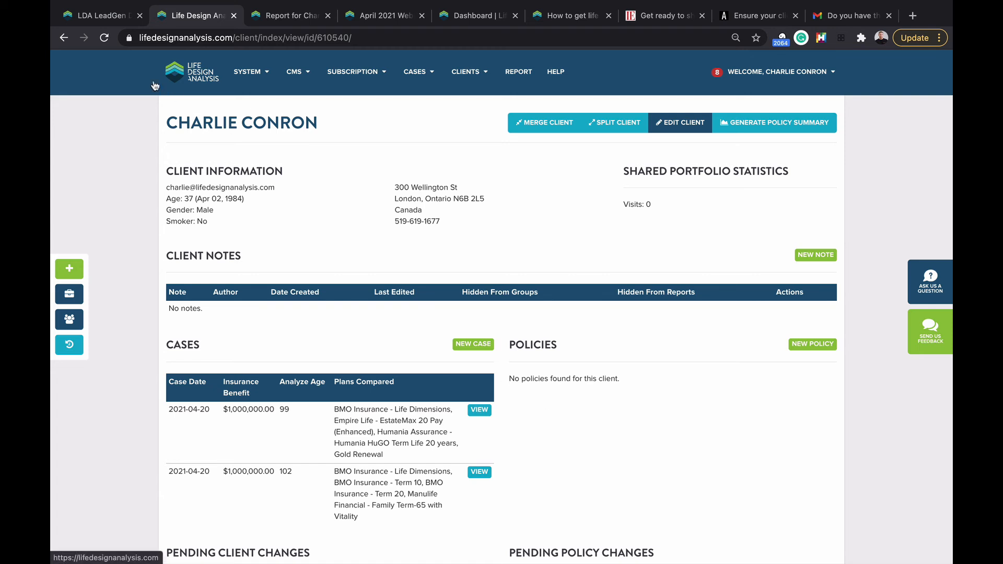
{"action": "left_click", "coordinate": [63, 44]}
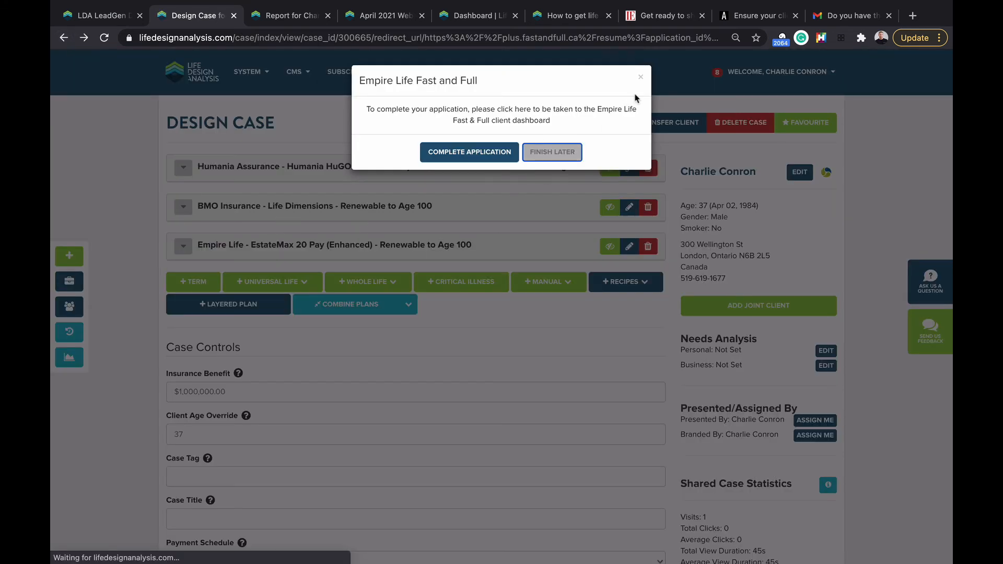
Step: Dismiss the Fast and Full prompt and expand and collapse the EstateMax plan's yearly values table
{"action": "left_click", "coordinate": [640, 77]}
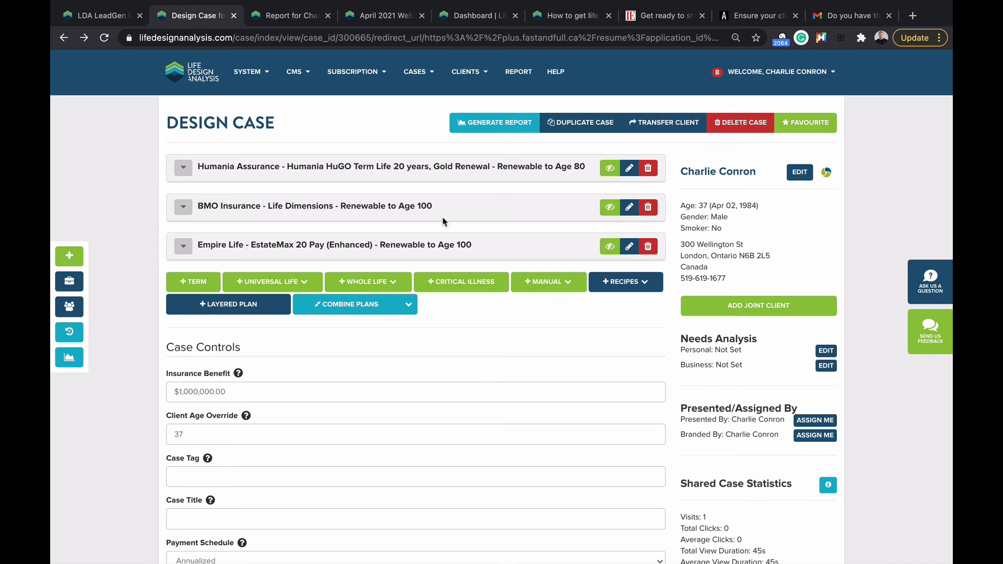
{"action": "left_click", "coordinate": [266, 250]}
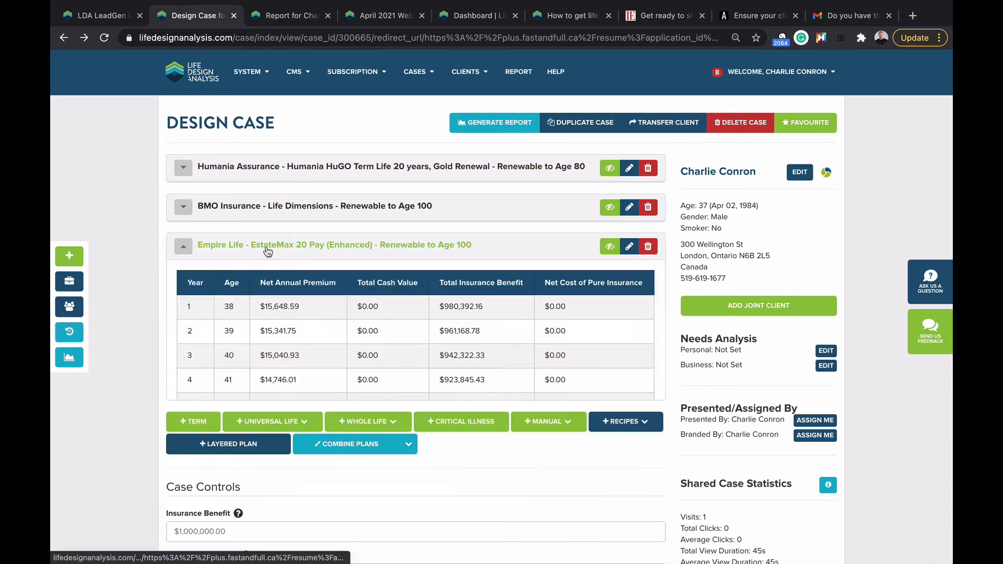
{"action": "scroll", "coordinate": [280, 290], "scroll_direction": "down", "scroll_amount": 1}
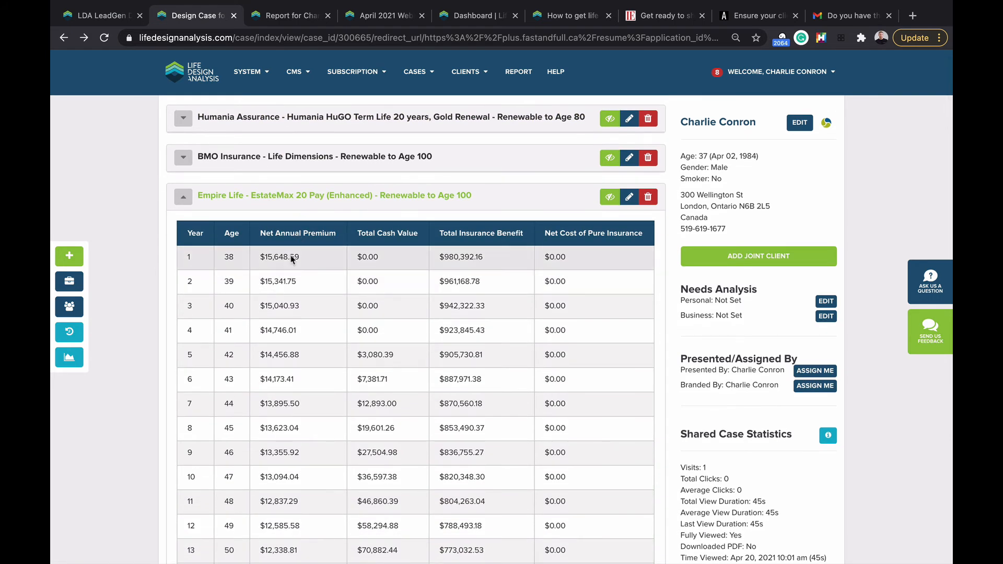
{"action": "scroll", "coordinate": [276, 261], "scroll_direction": "down", "scroll_amount": 1}
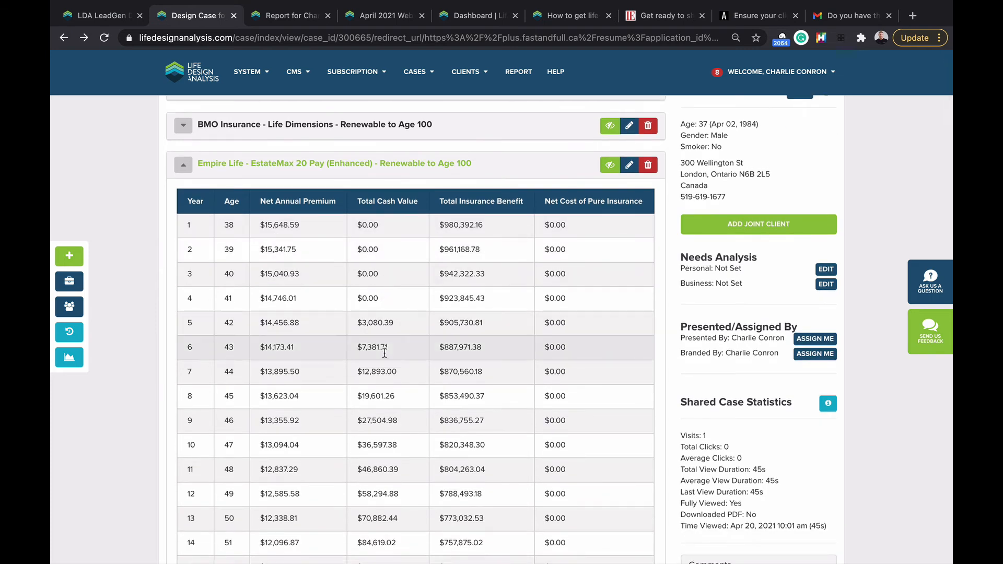
{"action": "left_click", "coordinate": [330, 163]}
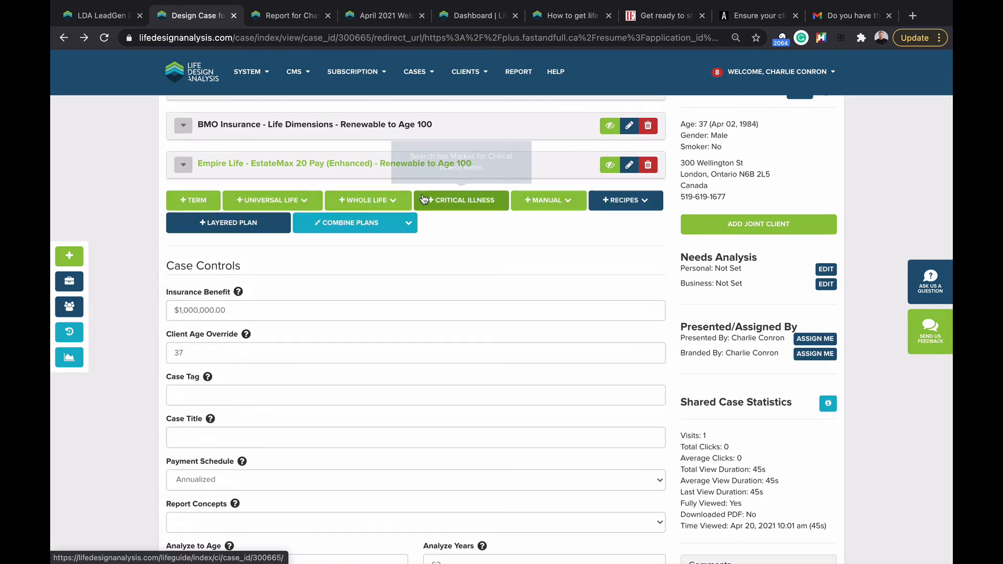
{"action": "scroll", "coordinate": [349, 177], "scroll_direction": "up", "scroll_amount": 1}
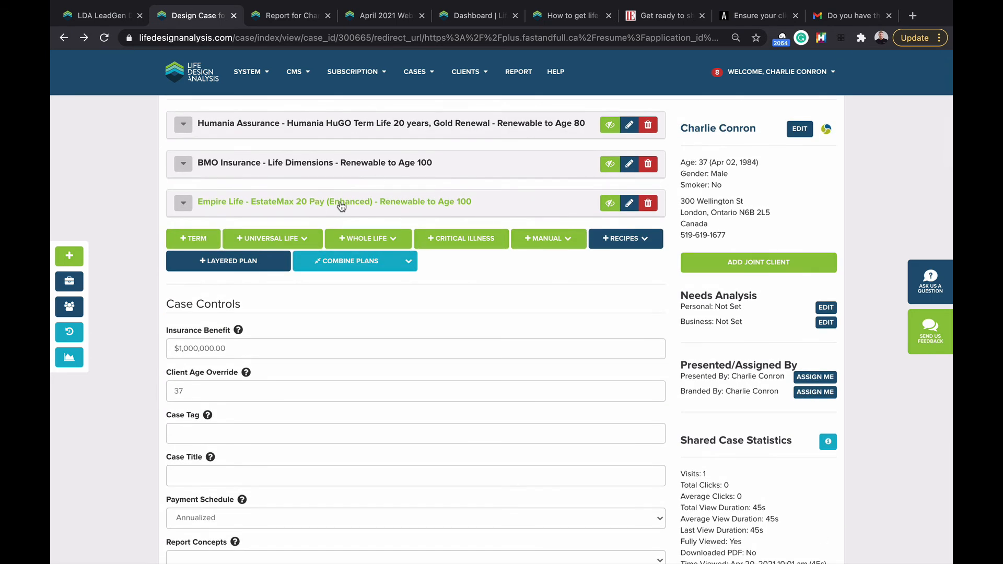
{"action": "scroll", "coordinate": [327, 206], "scroll_direction": "up", "scroll_amount": 1}
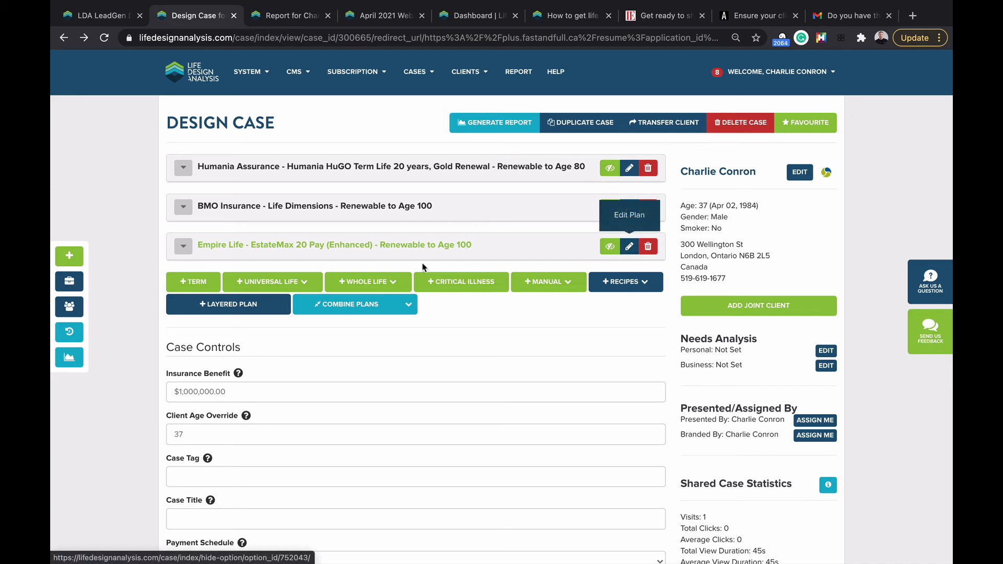
{"action": "left_click", "coordinate": [369, 250]}
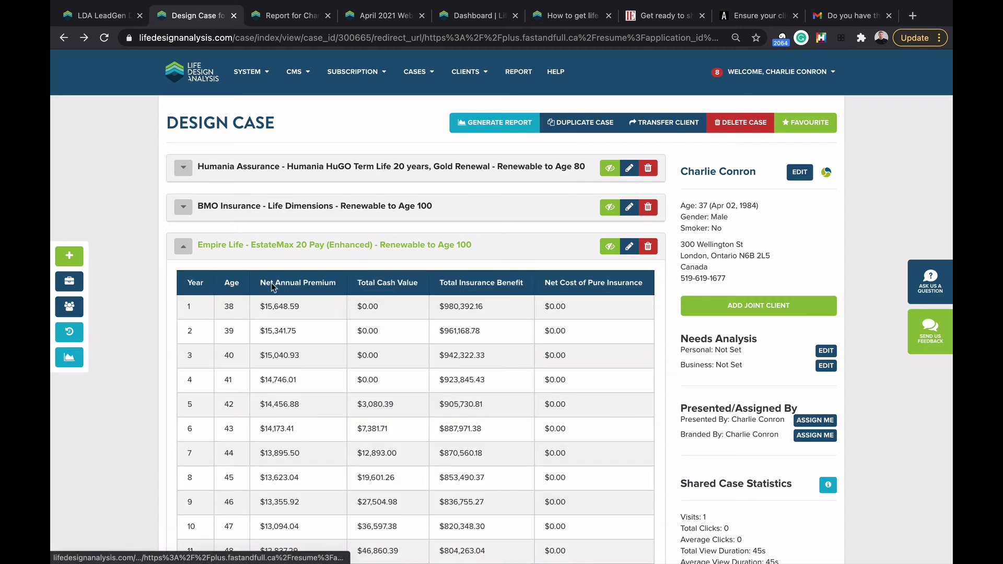
{"action": "left_click", "coordinate": [396, 248]}
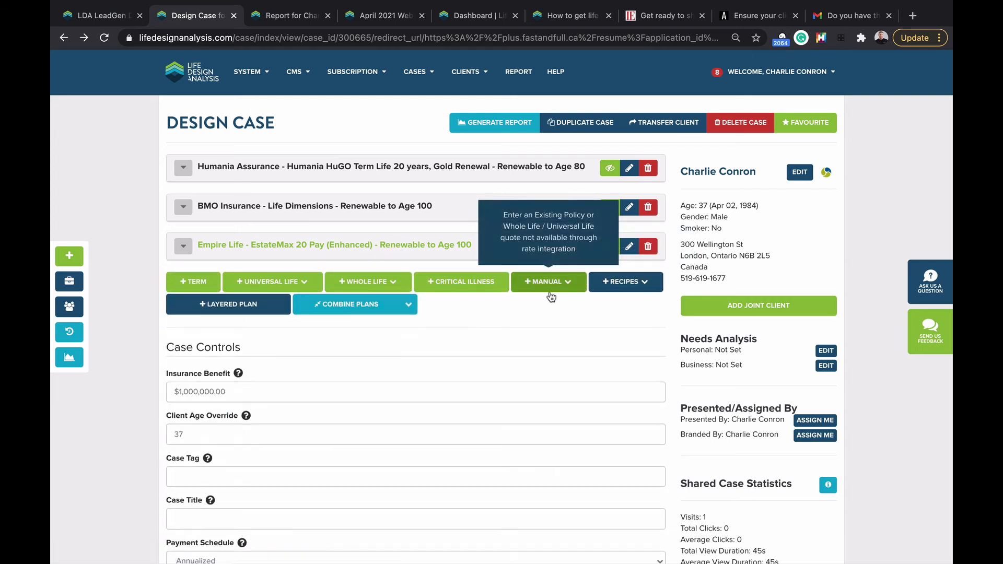
{"action": "left_click", "coordinate": [414, 251]}
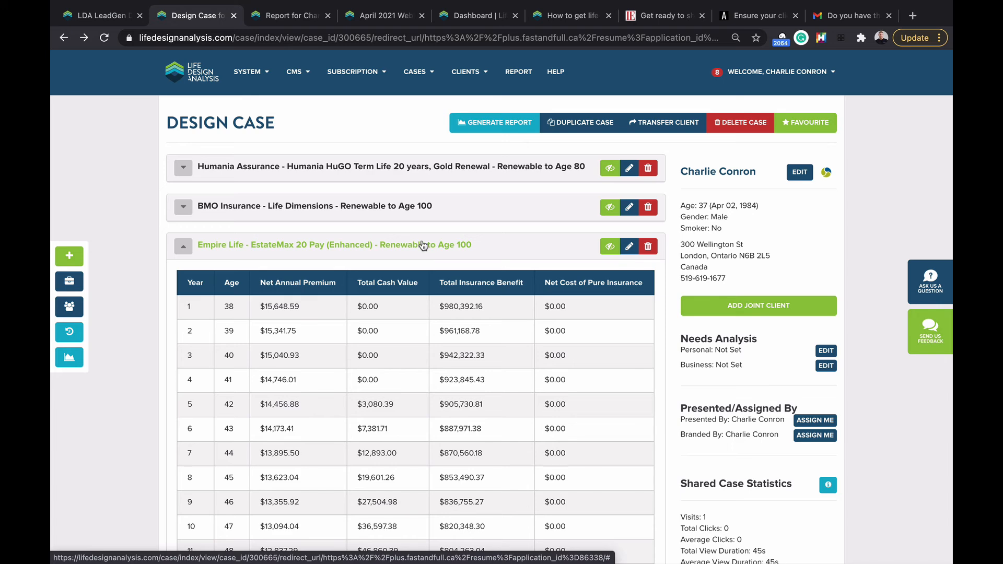
{"action": "left_click", "coordinate": [424, 246]}
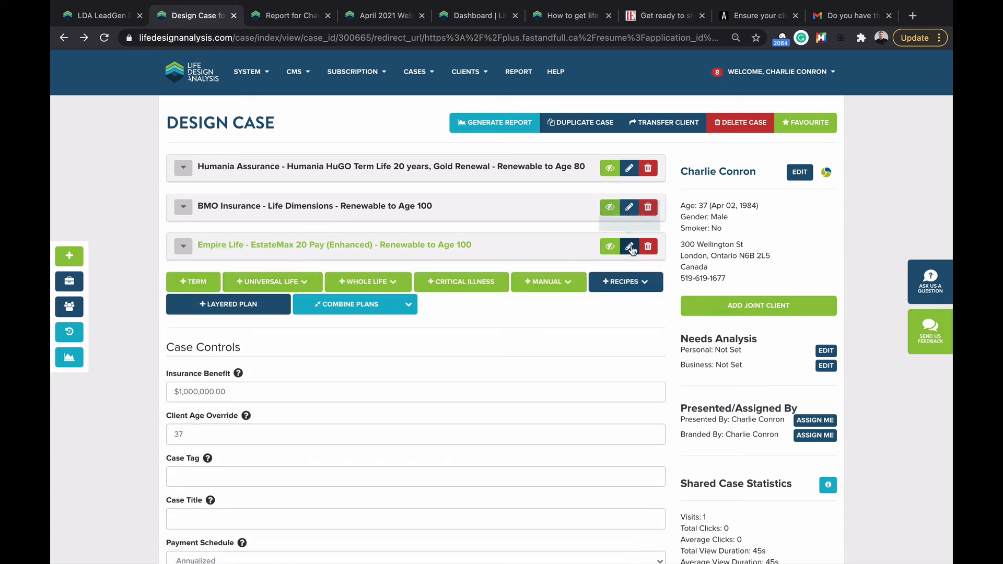
Step: Save the EstateMax 20 Pay plan as a sold policy issued Apr 20, 2021, with its policy number
{"action": "left_click", "coordinate": [630, 248]}
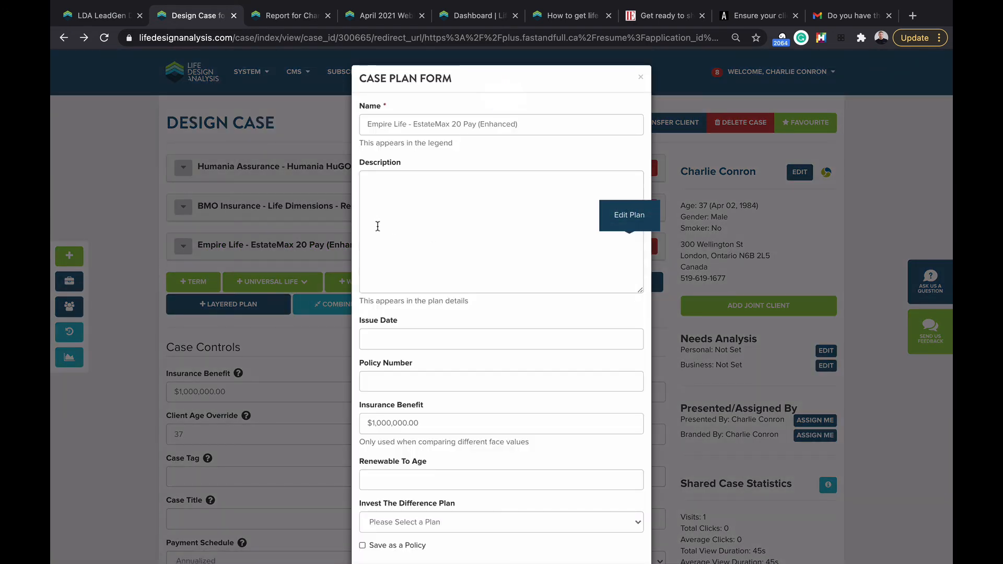
{"action": "scroll", "coordinate": [378, 226], "scroll_direction": "down", "scroll_amount": 2}
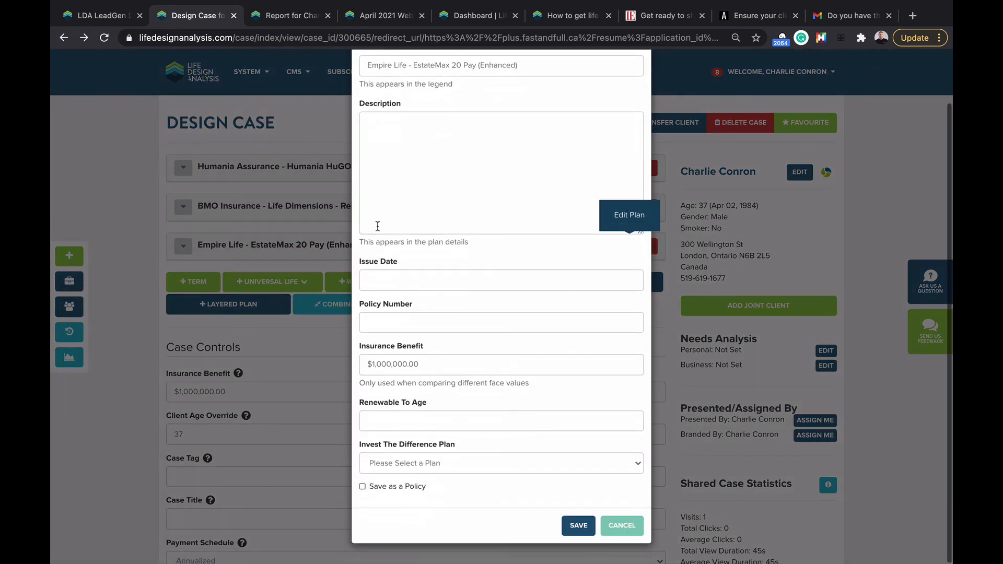
{"action": "left_click", "coordinate": [390, 489]}
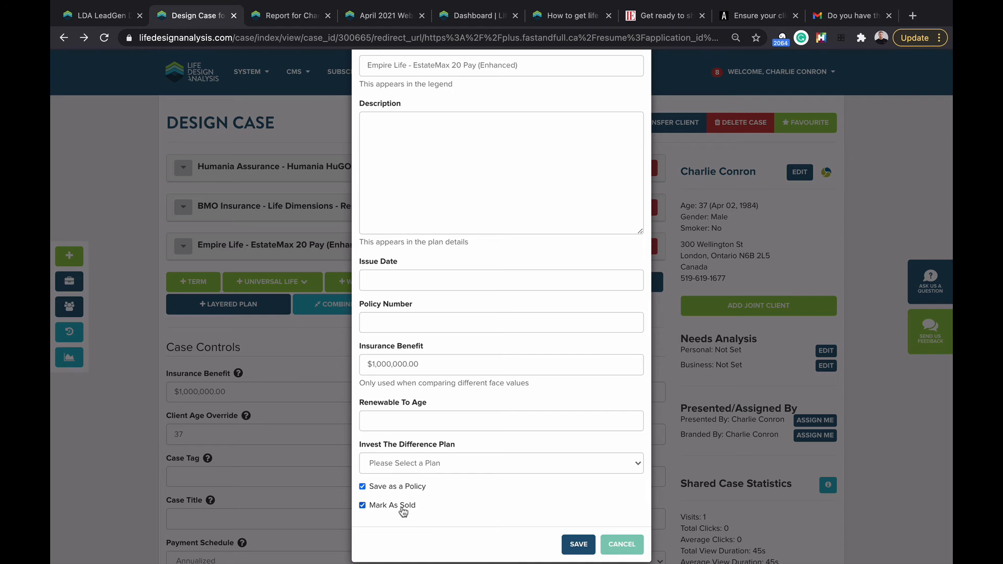
{"action": "left_click", "coordinate": [578, 544]}
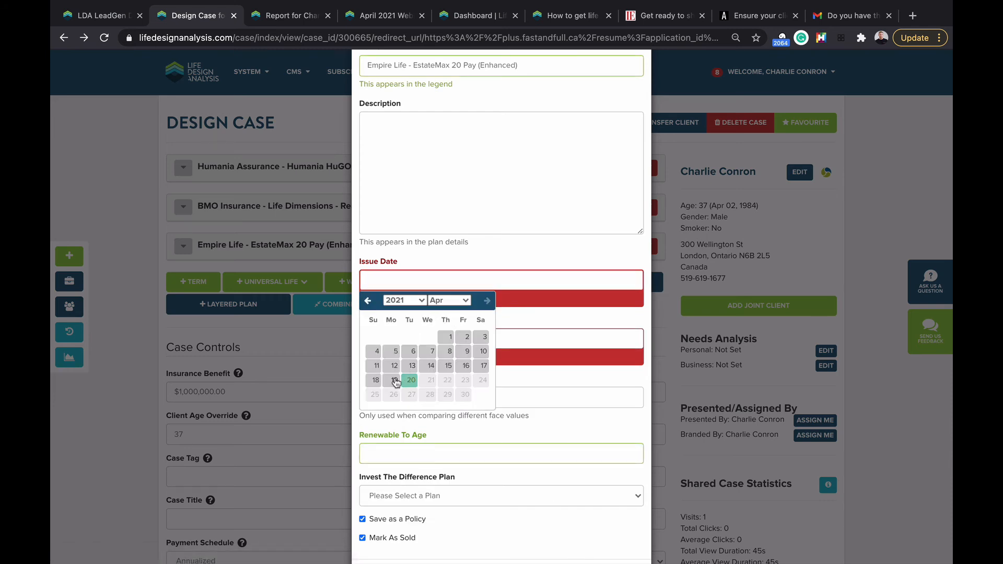
{"action": "left_click", "coordinate": [411, 381]}
{"action": "left_click", "coordinate": [381, 339]}
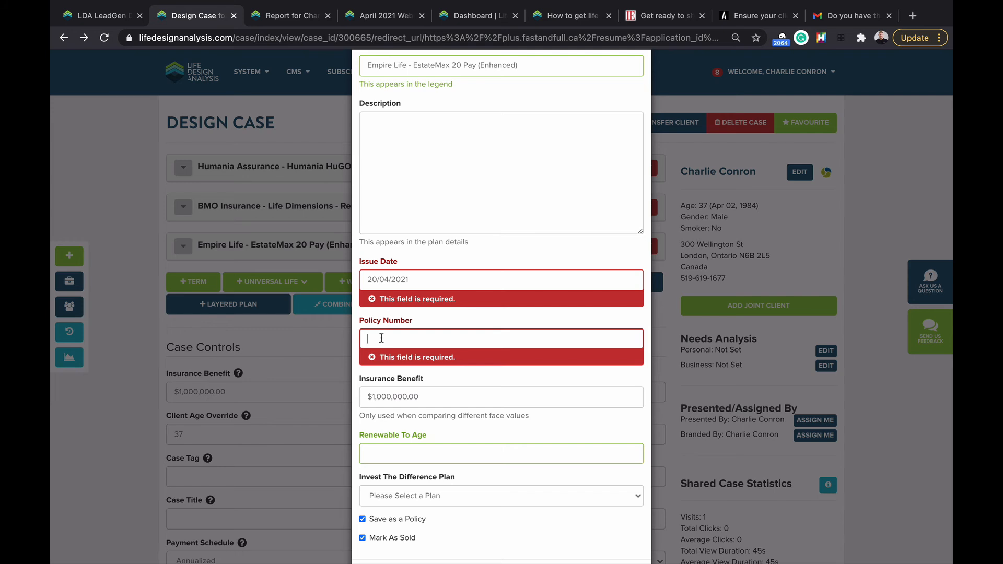
{"action": "type", "text": "ABC123"}
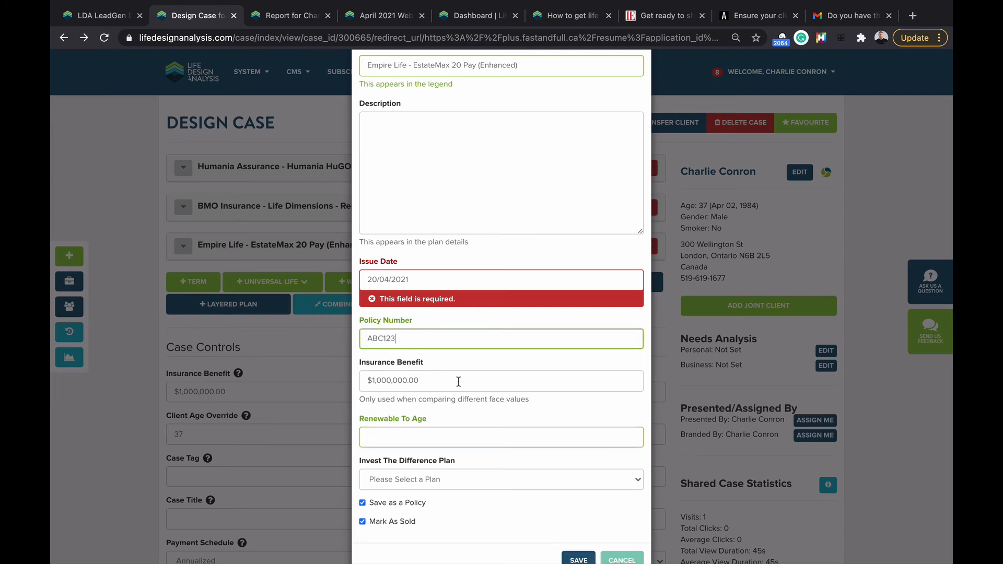
{"action": "scroll", "coordinate": [459, 382], "scroll_direction": "down", "scroll_amount": 2}
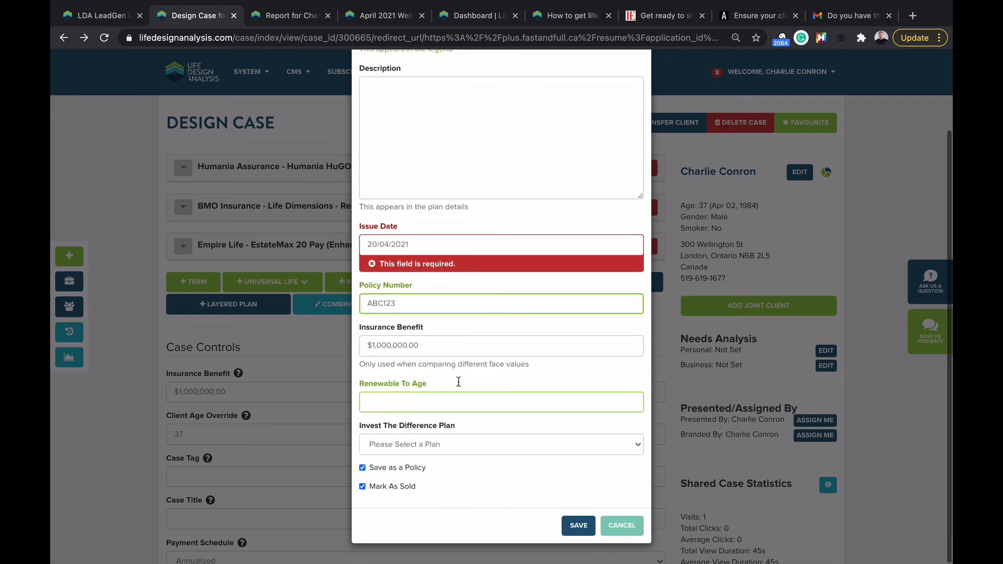
{"action": "left_click", "coordinate": [577, 526]}
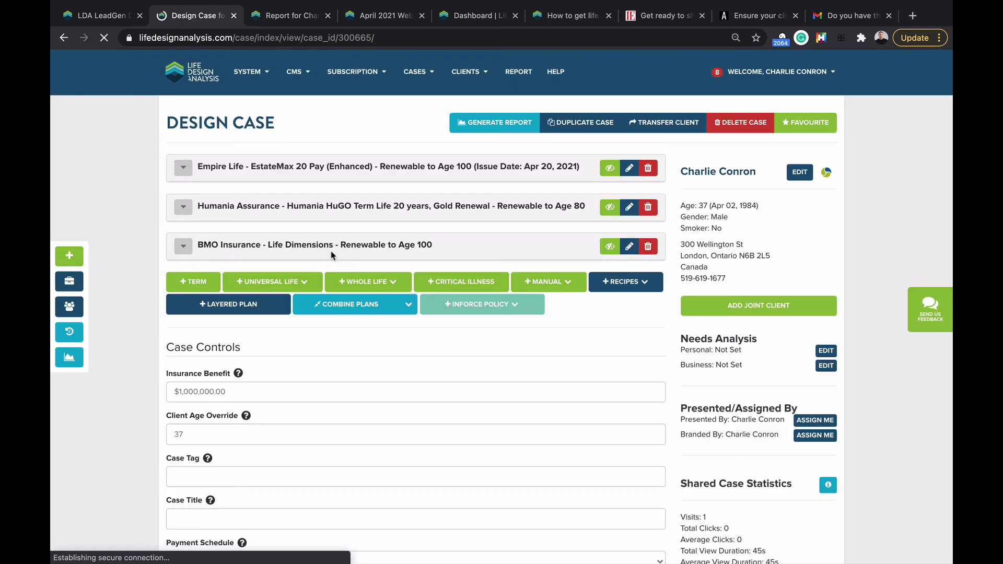
Step: Open the client's profile to see the in-force EstateMax 20 Pay policy under Policies
{"action": "left_click", "coordinate": [699, 179]}
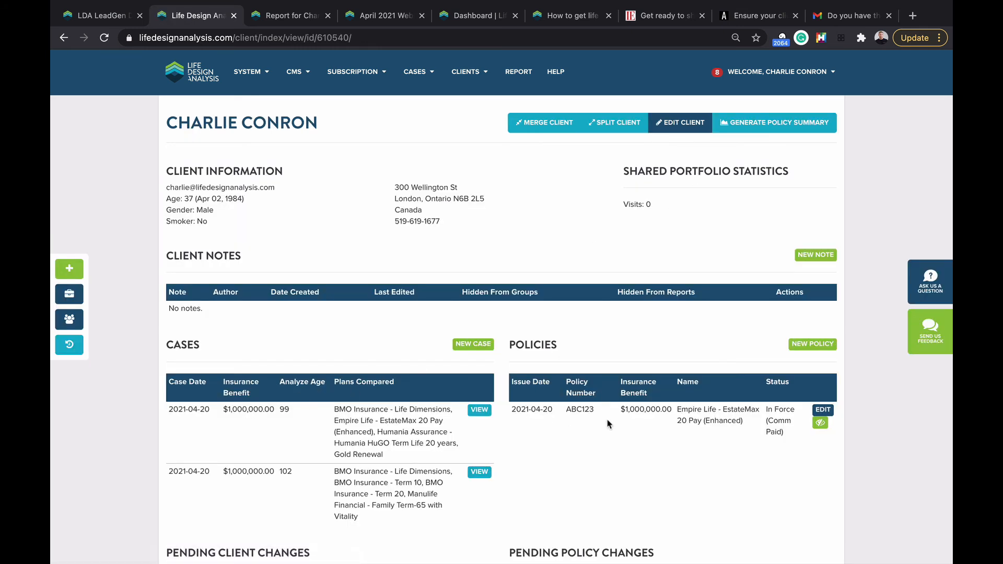
{"action": "scroll", "coordinate": [657, 403], "scroll_direction": "down", "scroll_amount": 1}
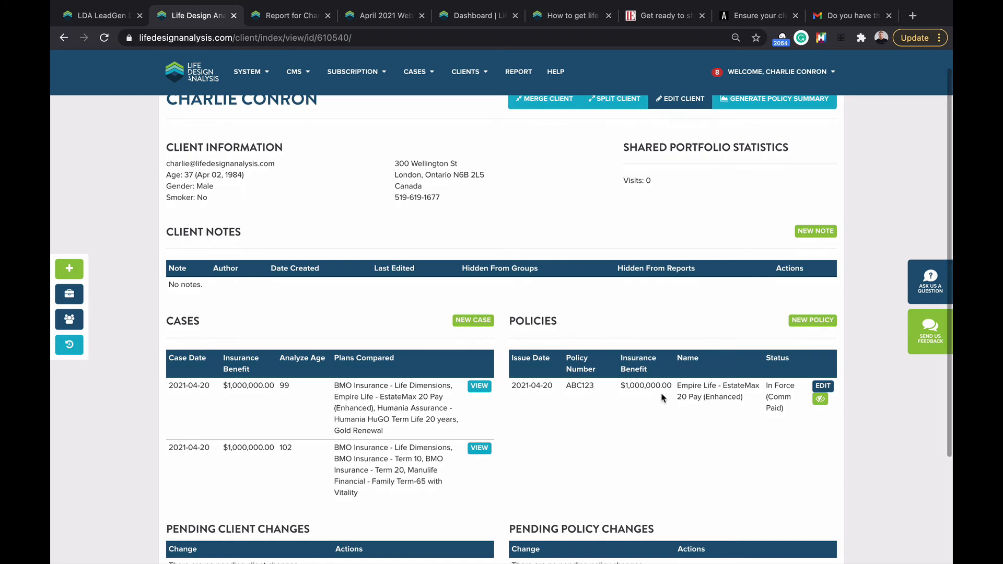
{"action": "scroll", "coordinate": [665, 396], "scroll_direction": "down", "scroll_amount": 1}
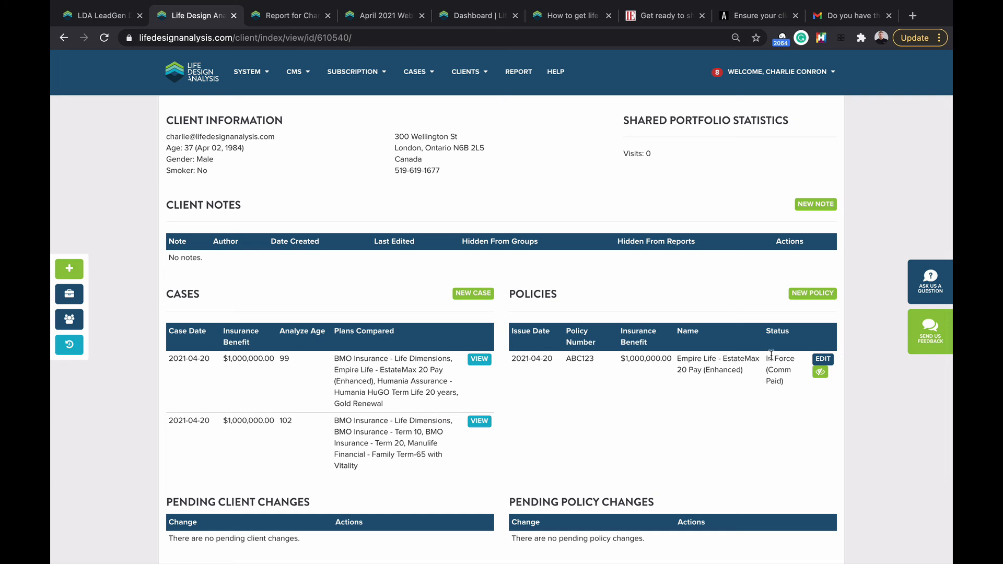
Step: Edit the Empire Life policy, filling in the policy owner and the beneficiary
{"action": "left_click", "coordinate": [822, 359]}
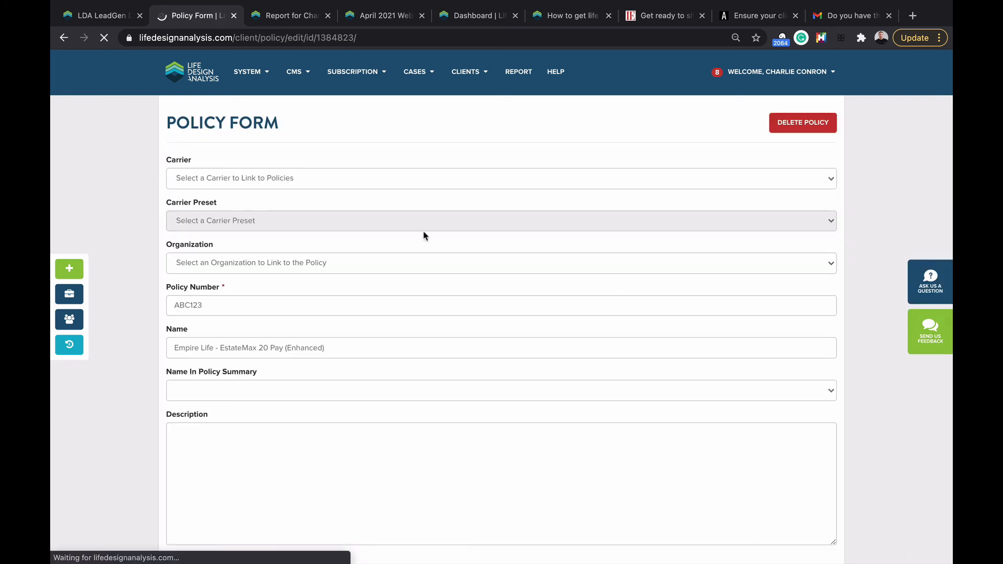
{"action": "scroll", "coordinate": [374, 225], "scroll_direction": "down", "scroll_amount": 3}
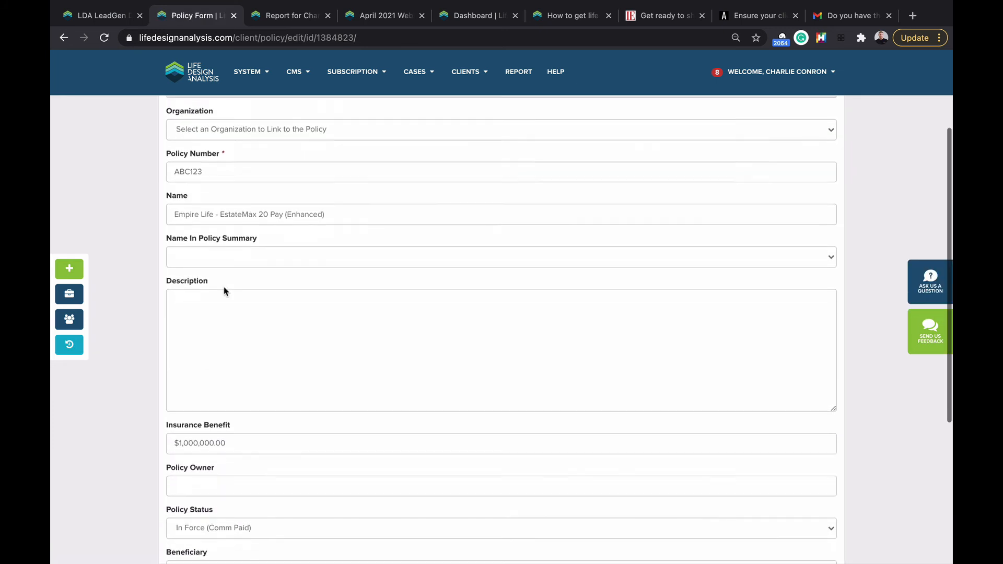
{"action": "left_click", "coordinate": [188, 293]}
{"action": "scroll", "coordinate": [188, 293], "scroll_direction": "down", "scroll_amount": 3}
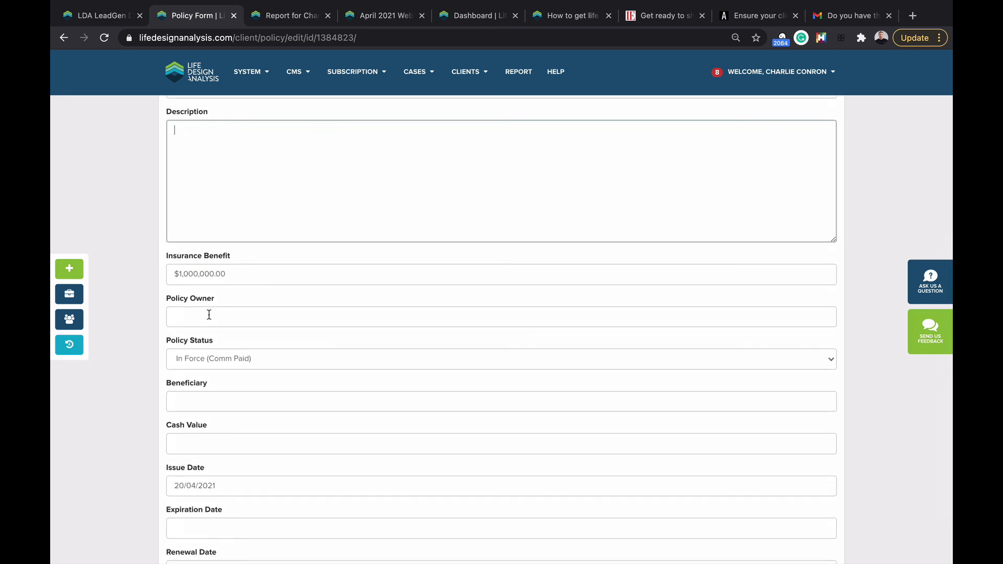
{"action": "left_click", "coordinate": [209, 315]}
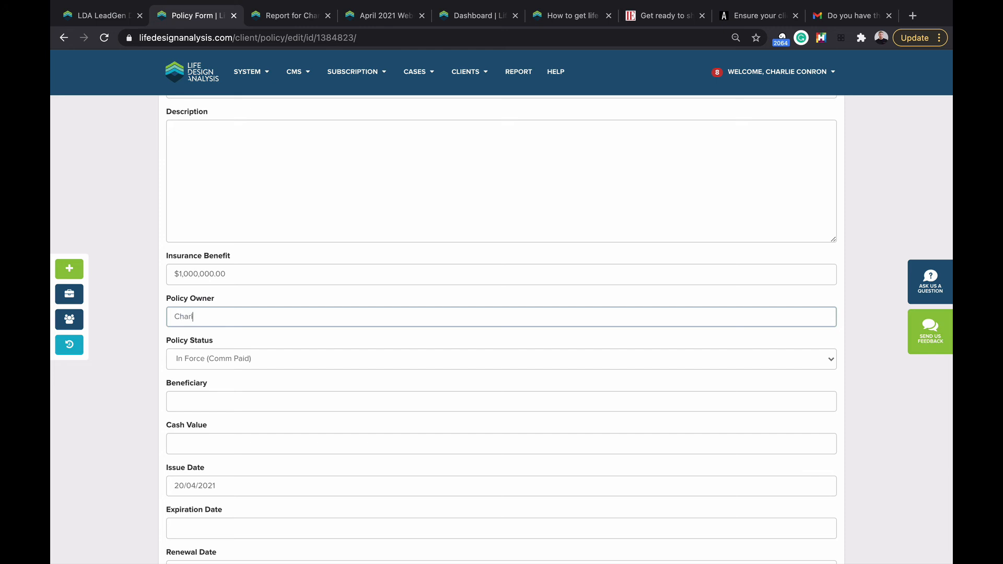
{"action": "scroll", "coordinate": [191, 478], "scroll_direction": "down", "scroll_amount": 2}
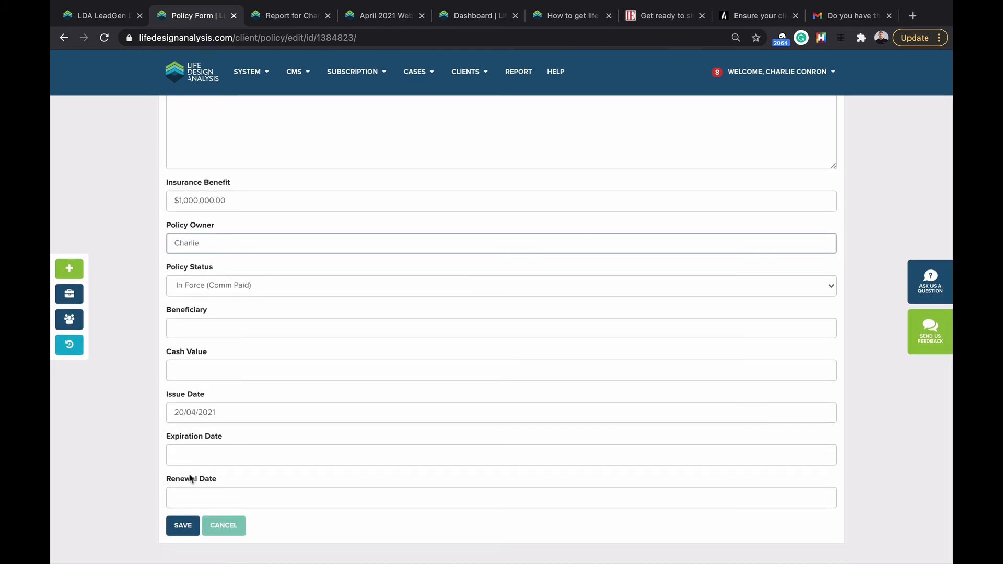
{"action": "left_click", "coordinate": [185, 331]}
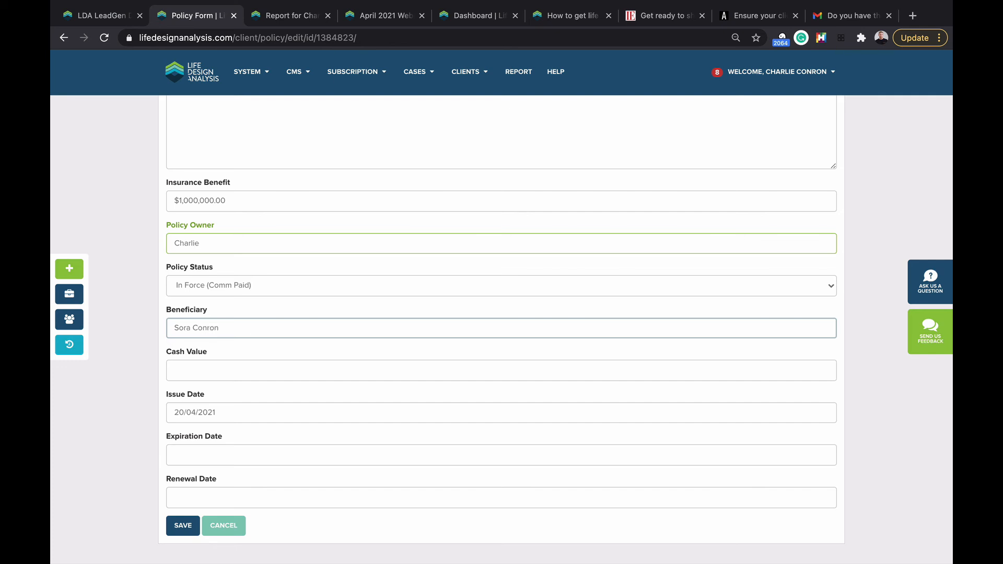
{"action": "scroll", "coordinate": [185, 331], "scroll_direction": "up", "scroll_amount": 1}
{"action": "scroll", "coordinate": [185, 331], "scroll_direction": "down", "scroll_amount": 1}
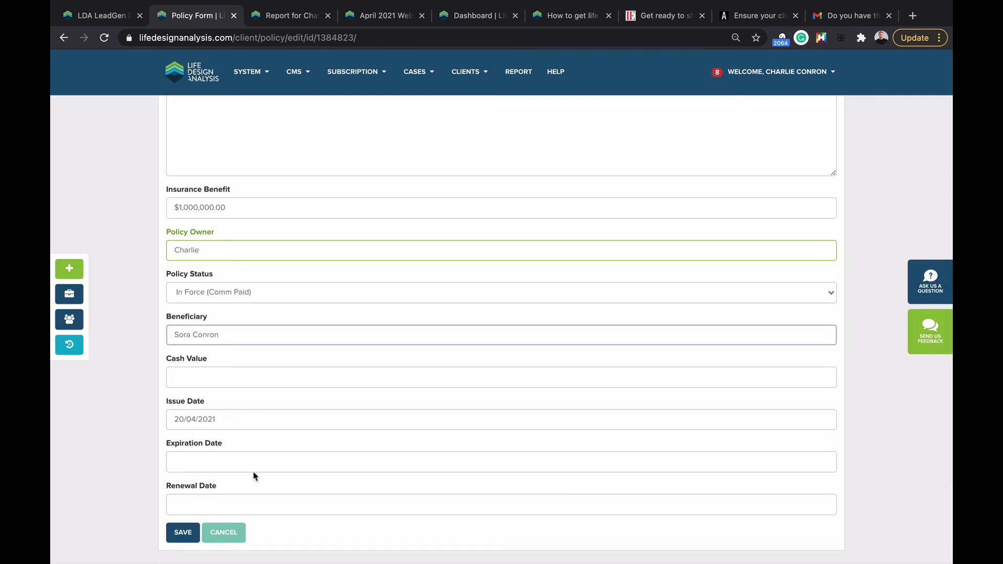
{"action": "scroll", "coordinate": [254, 476], "scroll_direction": "up", "scroll_amount": 7}
{"action": "scroll", "coordinate": [339, 413], "scroll_direction": "down", "scroll_amount": 8}
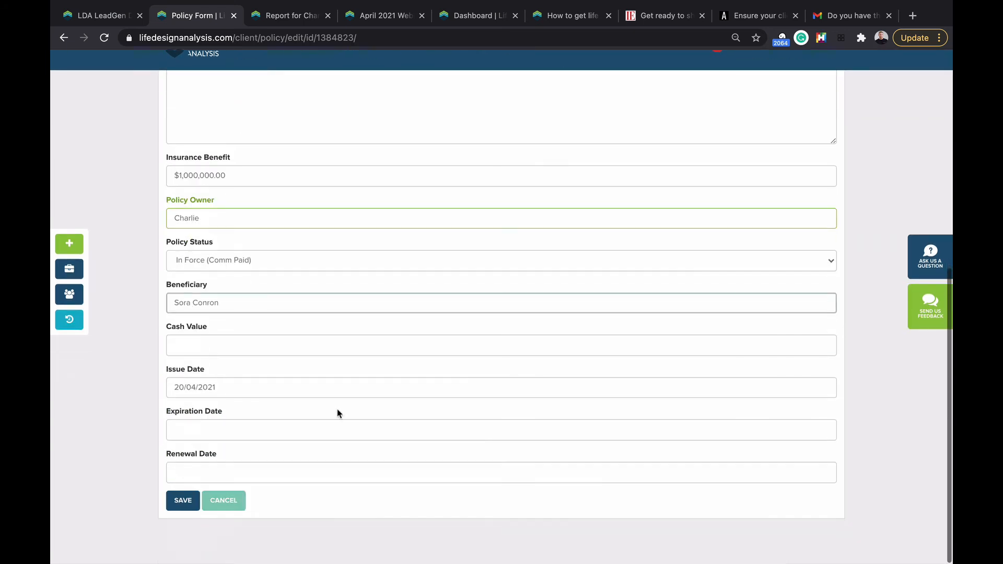
{"action": "scroll", "coordinate": [261, 470], "scroll_direction": "up", "scroll_amount": 1}
{"action": "scroll", "coordinate": [229, 285], "scroll_direction": "up", "scroll_amount": 4}
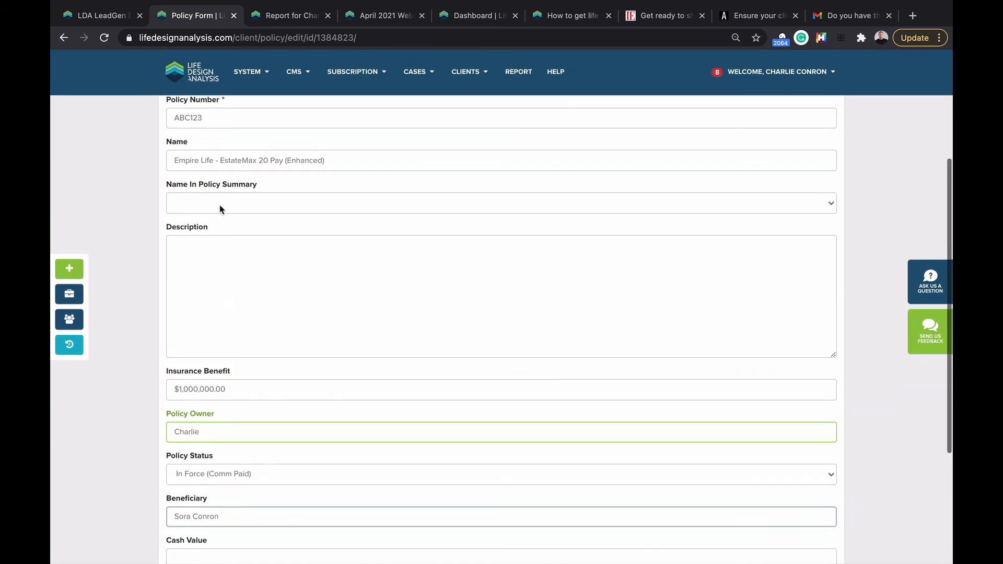
Step: Set the summary name to Permanent Insurance, description 'Empire Life Estate Max', and save
{"action": "left_click", "coordinate": [219, 209]}
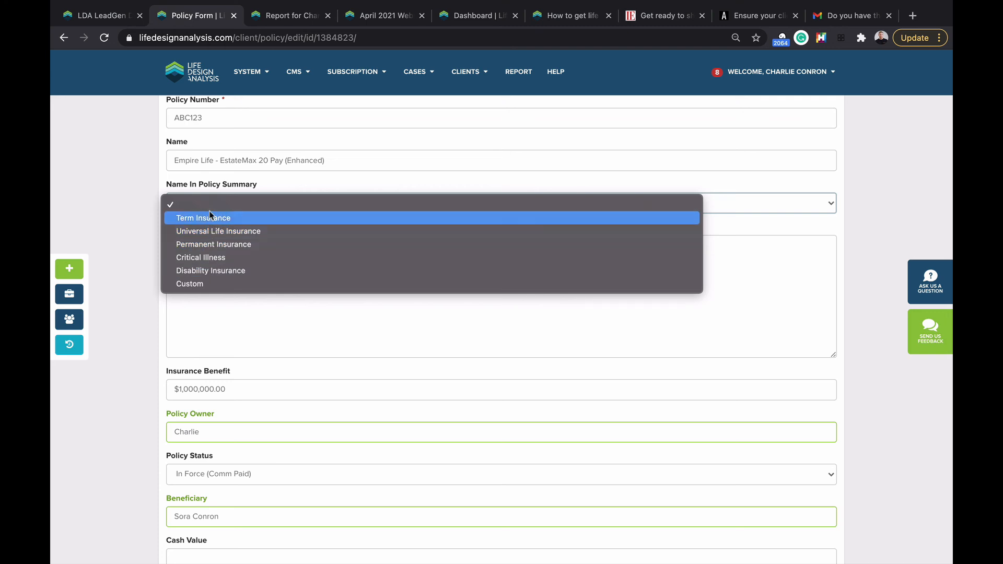
{"action": "left_click", "coordinate": [209, 244]}
{"action": "left_click", "coordinate": [199, 270]}
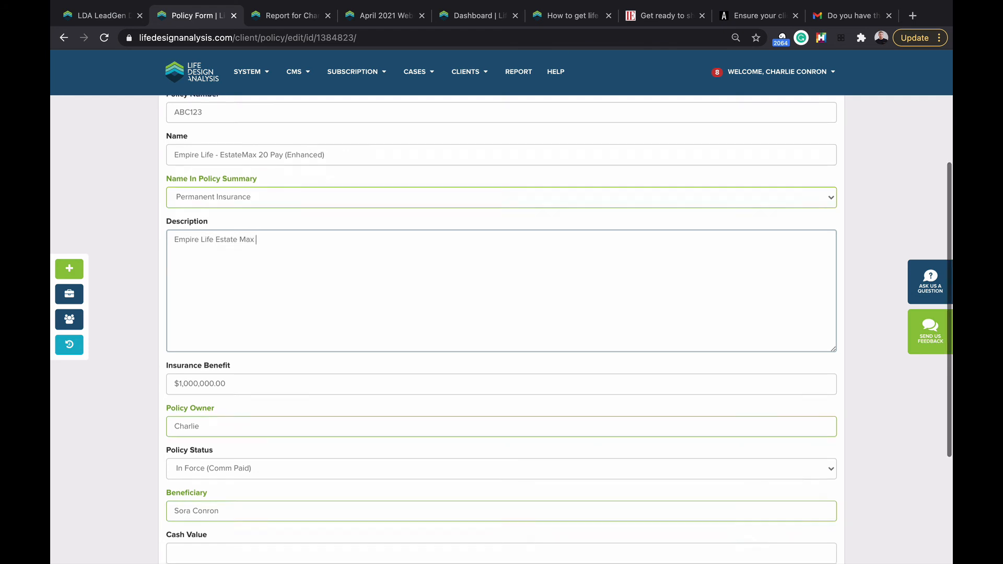
{"action": "scroll", "coordinate": [110, 351], "scroll_direction": "down", "scroll_amount": 4}
{"action": "left_click", "coordinate": [182, 528]}
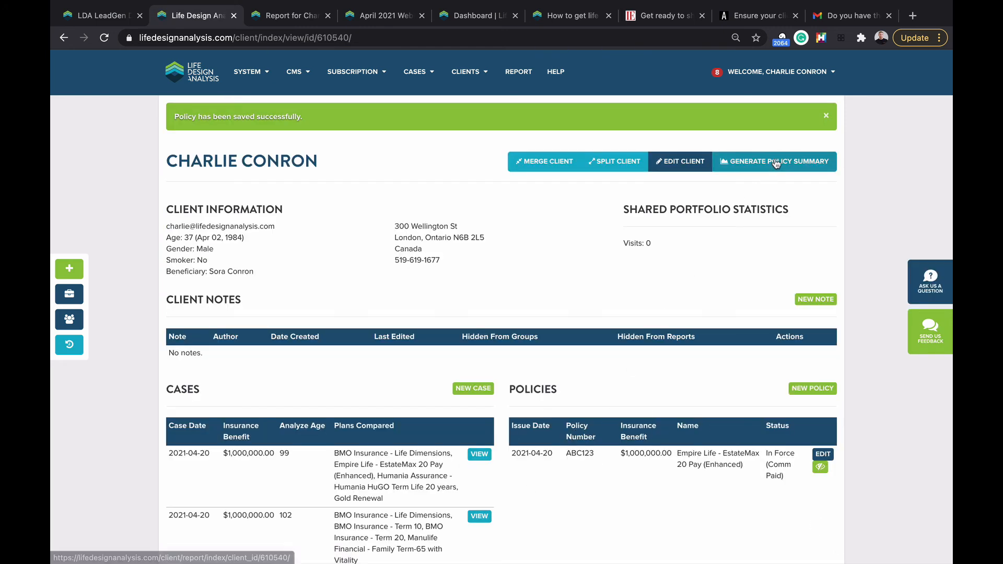
{"action": "left_click", "coordinate": [776, 164]}
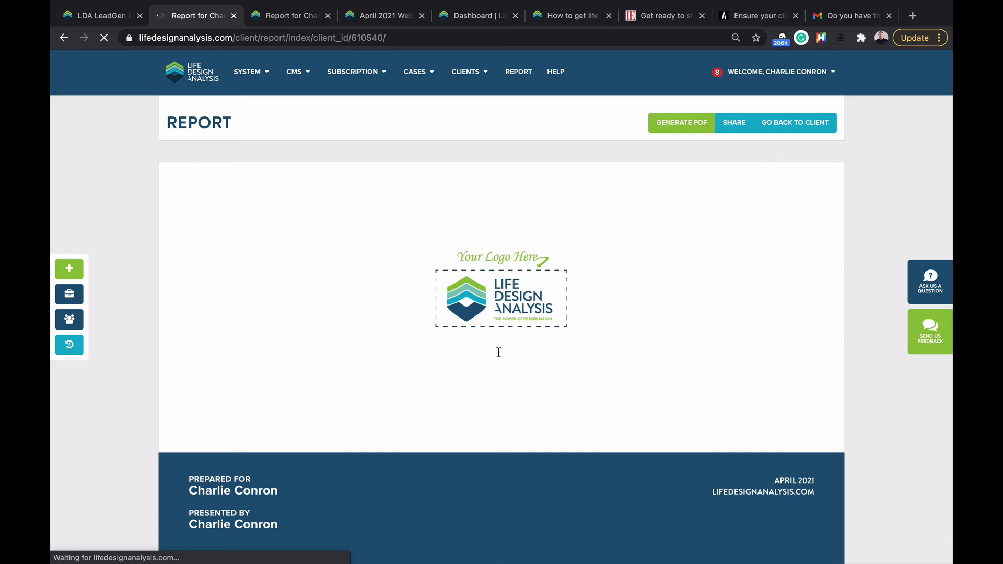
{"action": "scroll", "coordinate": [497, 355], "scroll_direction": "down", "scroll_amount": 1}
{"action": "scroll", "coordinate": [497, 356], "scroll_direction": "down", "scroll_amount": 8}
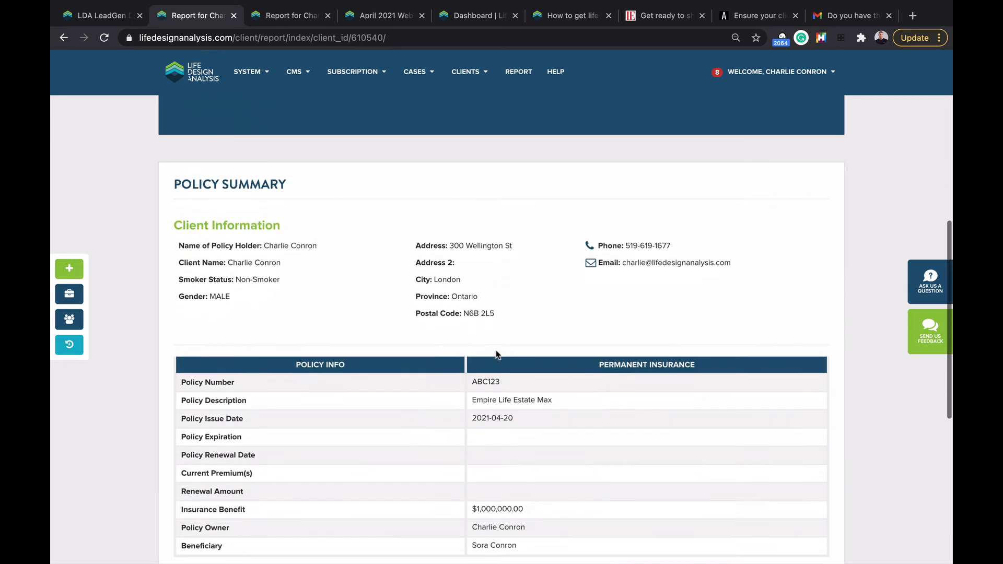
{"action": "scroll", "coordinate": [497, 350], "scroll_direction": "down", "scroll_amount": 1}
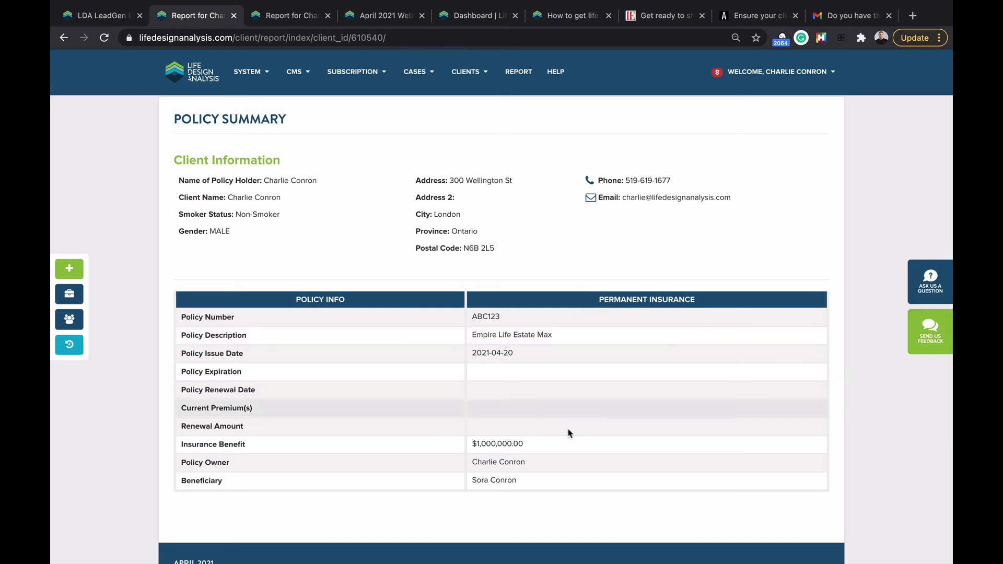
{"action": "left_click", "coordinate": [63, 38]}
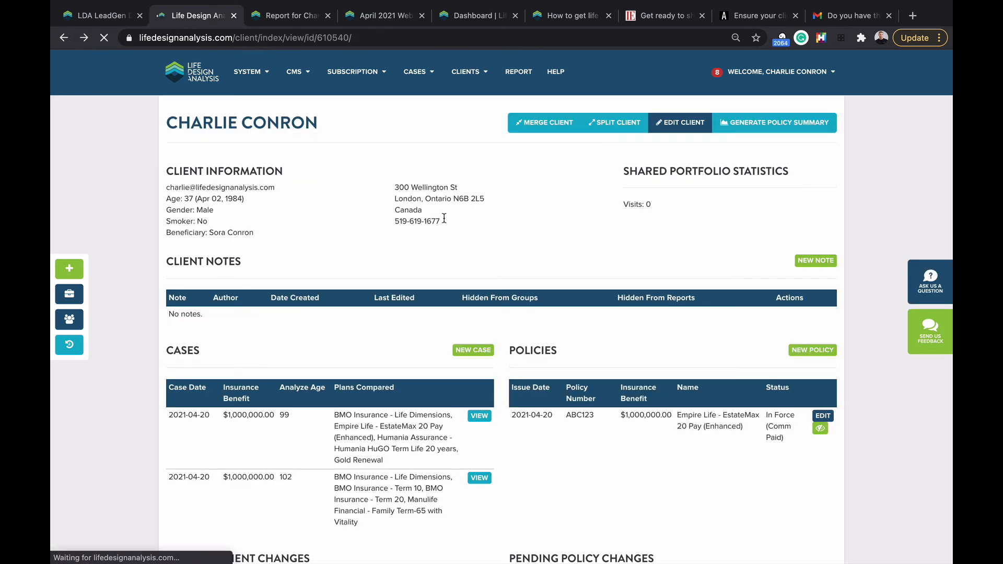
Step: Add a new policy numbered N/A, Critical Illness summary type, with a note about CI coverage
{"action": "left_click", "coordinate": [817, 353]}
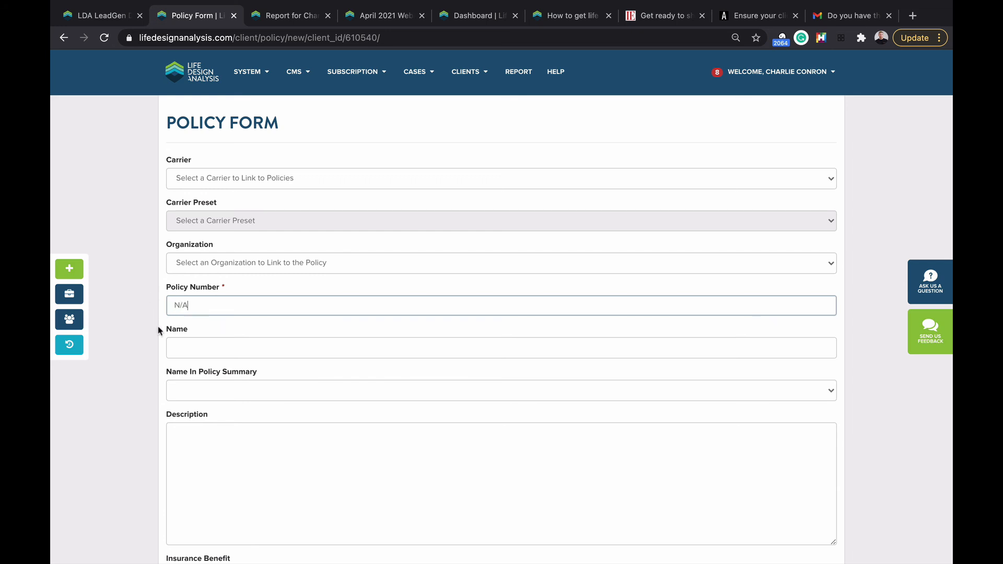
{"action": "left_click", "coordinate": [212, 389]}
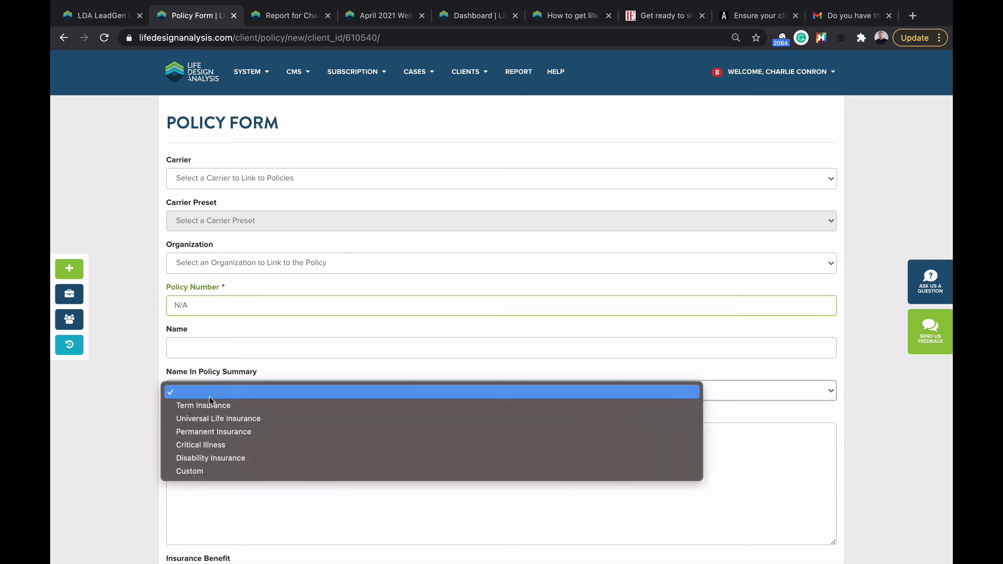
{"action": "left_click", "coordinate": [206, 446]}
{"action": "left_click", "coordinate": [197, 434]}
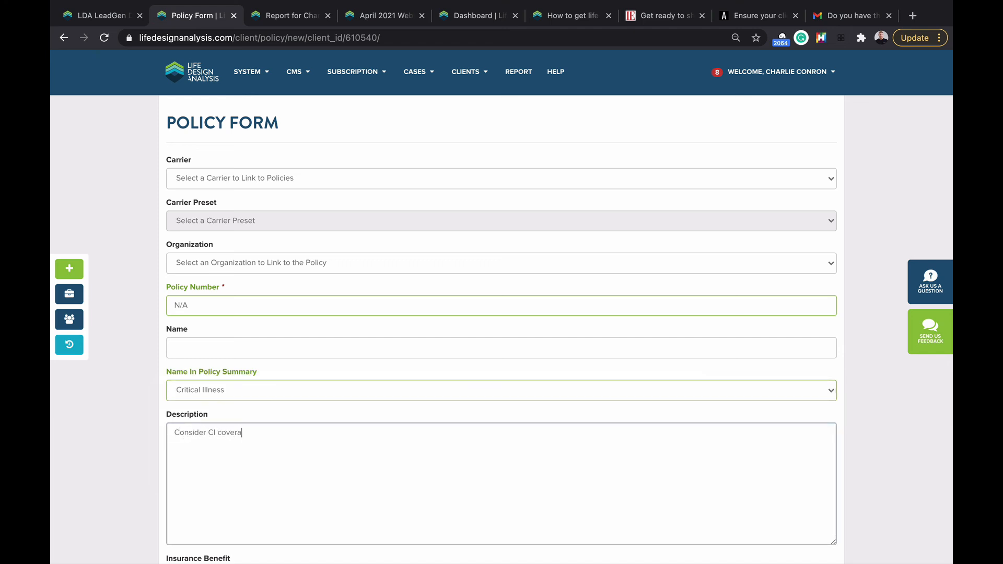
{"action": "scroll", "coordinate": [167, 523], "scroll_direction": "down", "scroll_amount": 10}
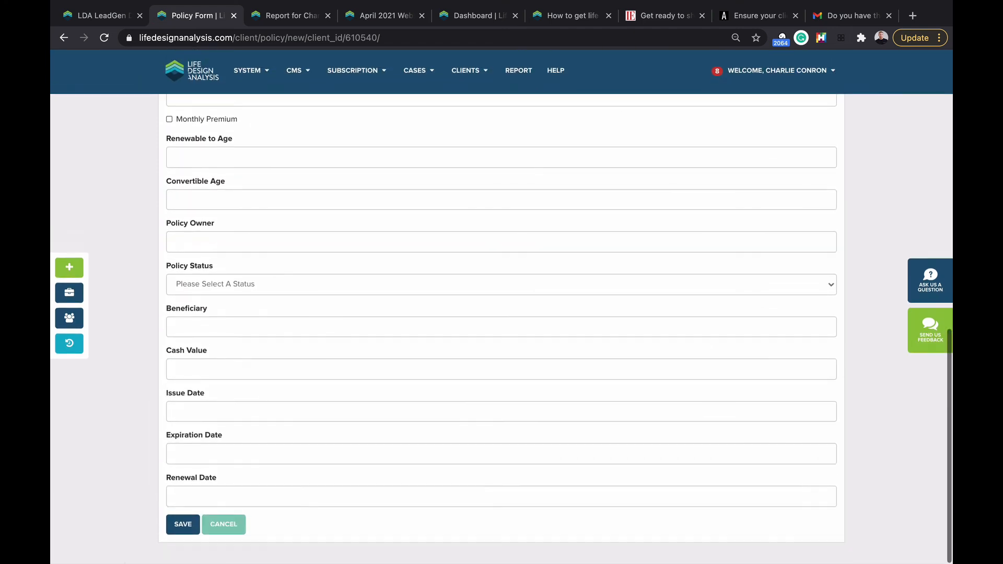
{"action": "left_click", "coordinate": [168, 525]}
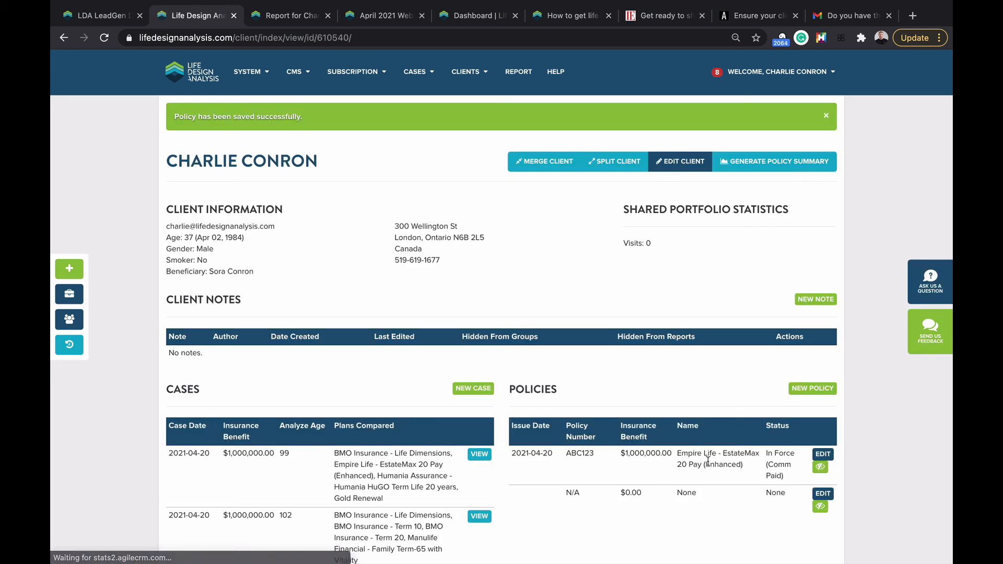
Step: Generate and review the policy summary report, share it via a public client link, and return to the dashboard
{"action": "left_click", "coordinate": [769, 165]}
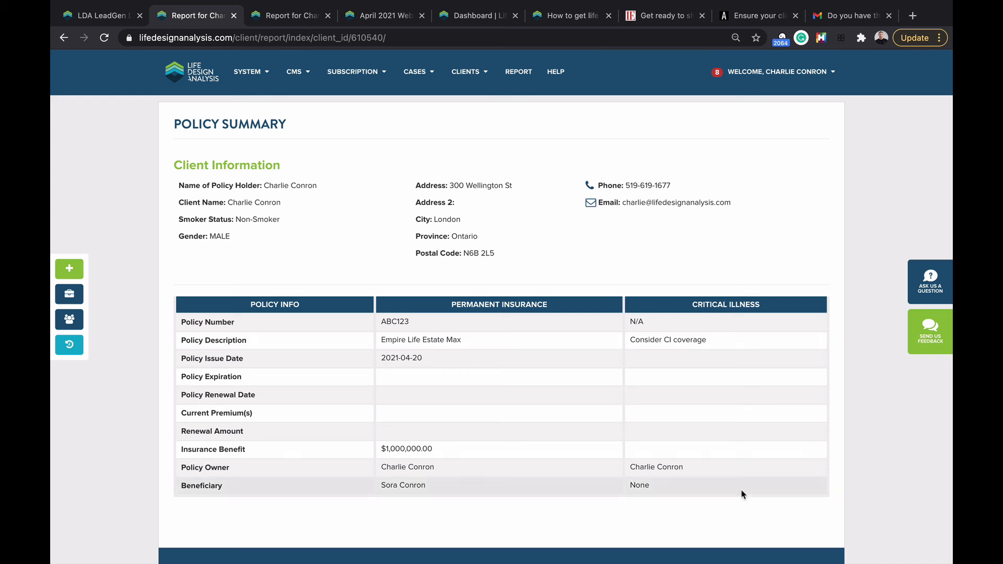
{"action": "scroll", "coordinate": [220, 147], "scroll_direction": "down", "scroll_amount": 2}
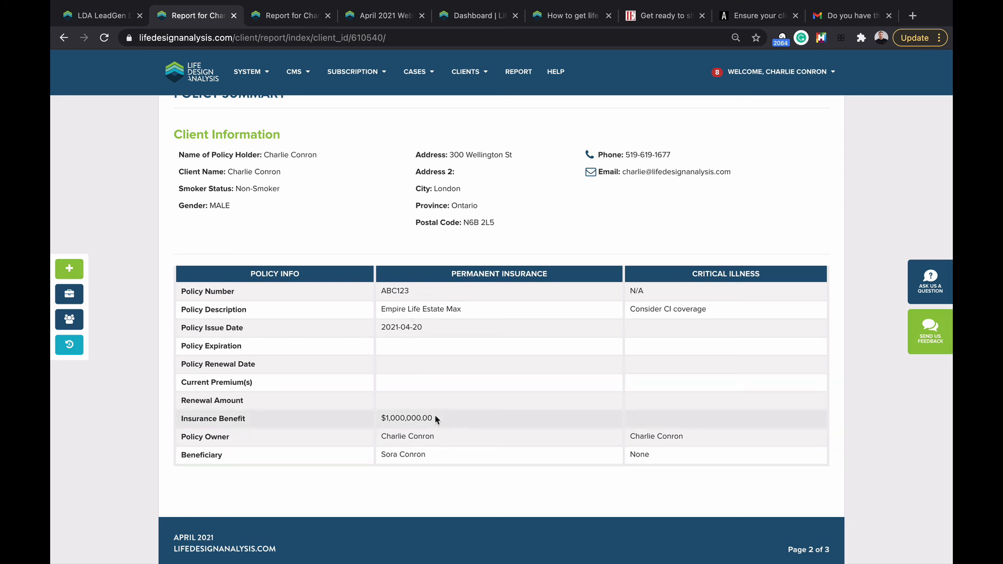
{"action": "scroll", "coordinate": [521, 484], "scroll_direction": "down", "scroll_amount": 2}
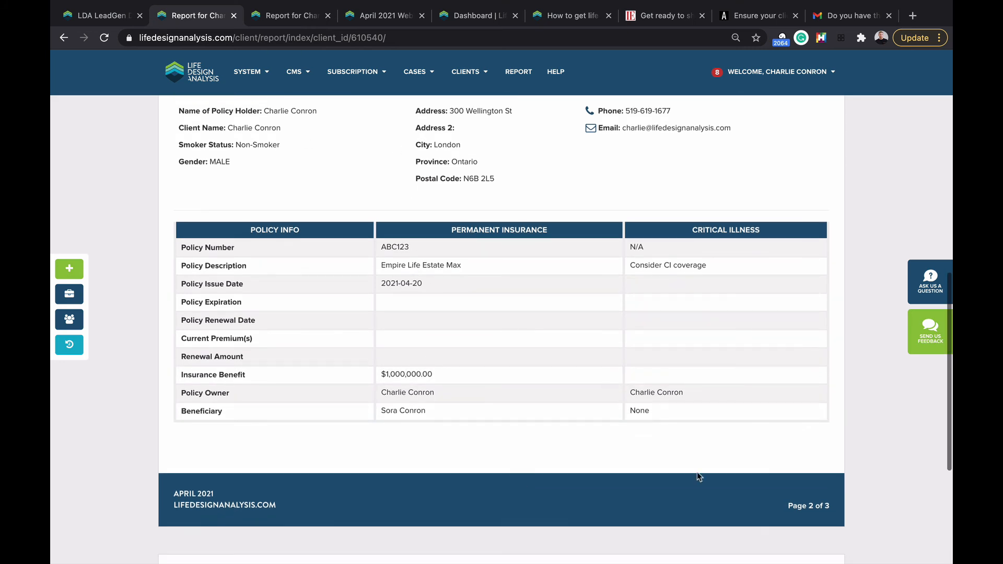
{"action": "scroll", "coordinate": [724, 399], "scroll_direction": "down", "scroll_amount": 5}
{"action": "scroll", "coordinate": [723, 399], "scroll_direction": "down", "scroll_amount": 1}
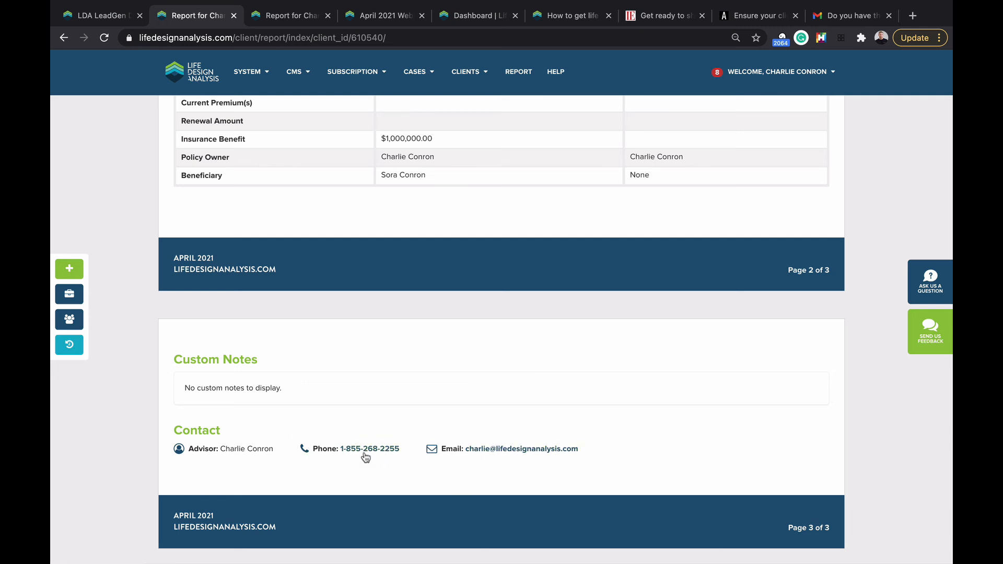
{"action": "scroll", "coordinate": [313, 387], "scroll_direction": "up", "scroll_amount": 20}
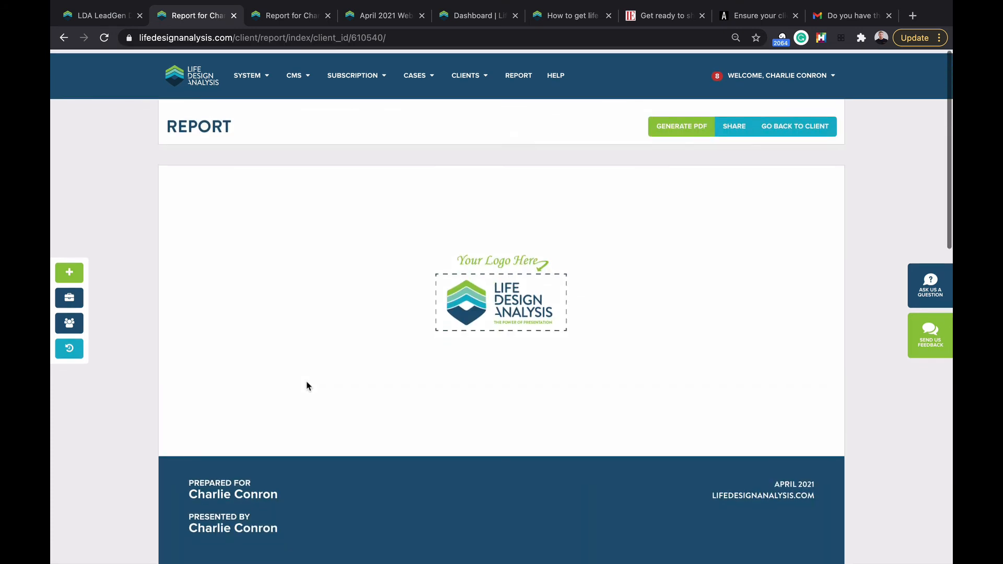
{"action": "left_click", "coordinate": [732, 130]}
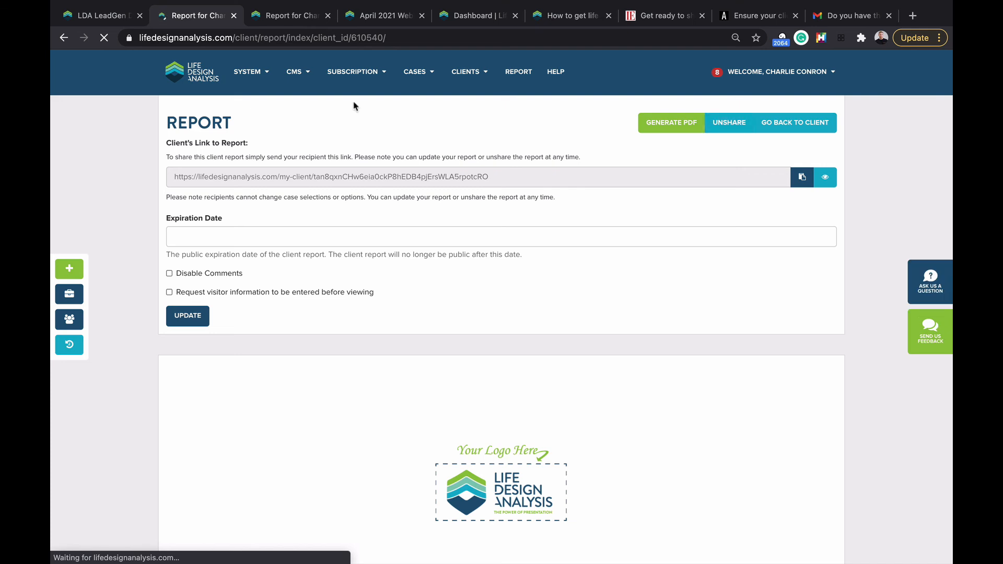
{"action": "left_click", "coordinate": [197, 69]}
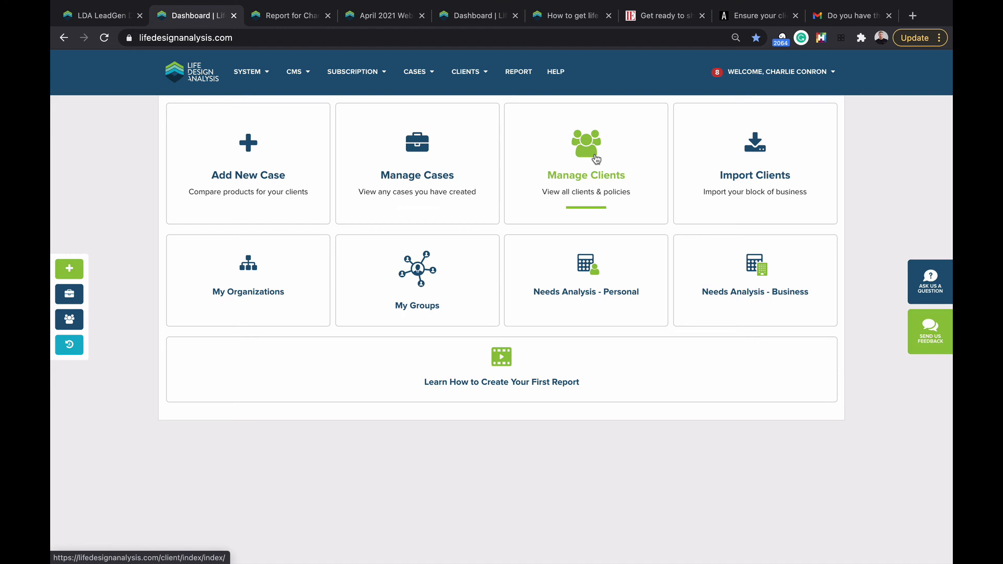
Step: Glance at the client import options, then go back and open the Manage Clients list
{"action": "left_click", "coordinate": [766, 161]}
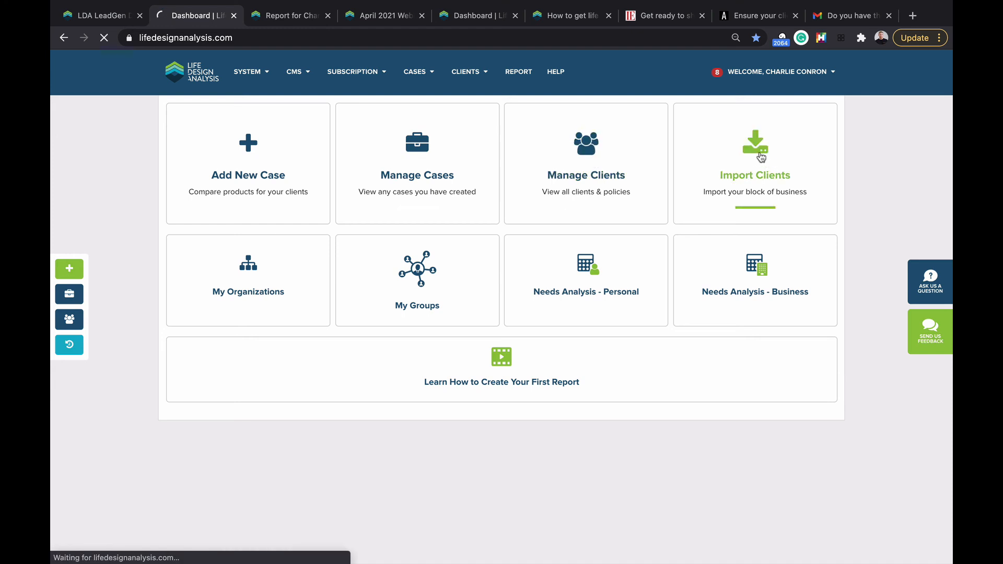
{"action": "scroll", "coordinate": [352, 164], "scroll_direction": "down", "scroll_amount": 2}
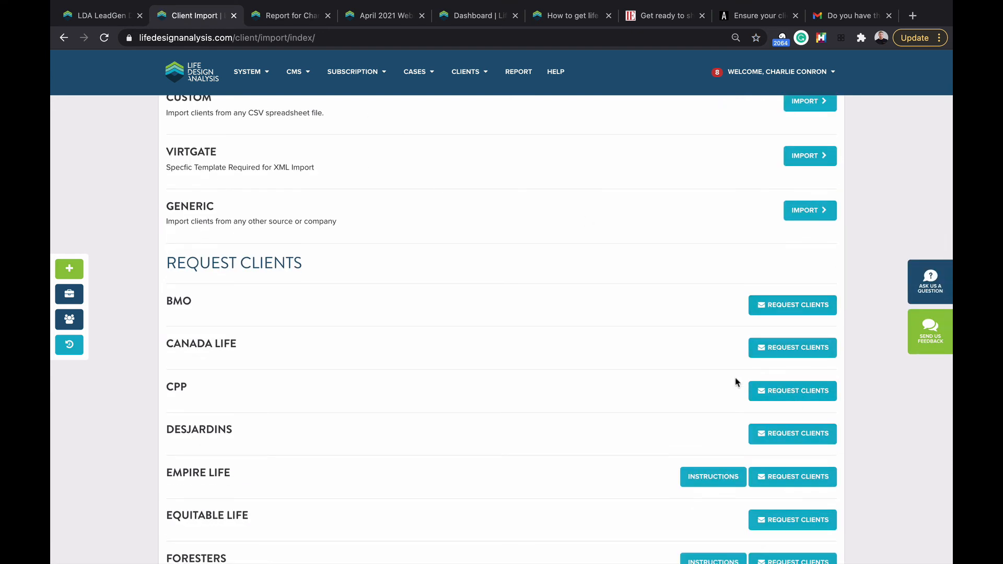
{"action": "left_click", "coordinate": [64, 38]}
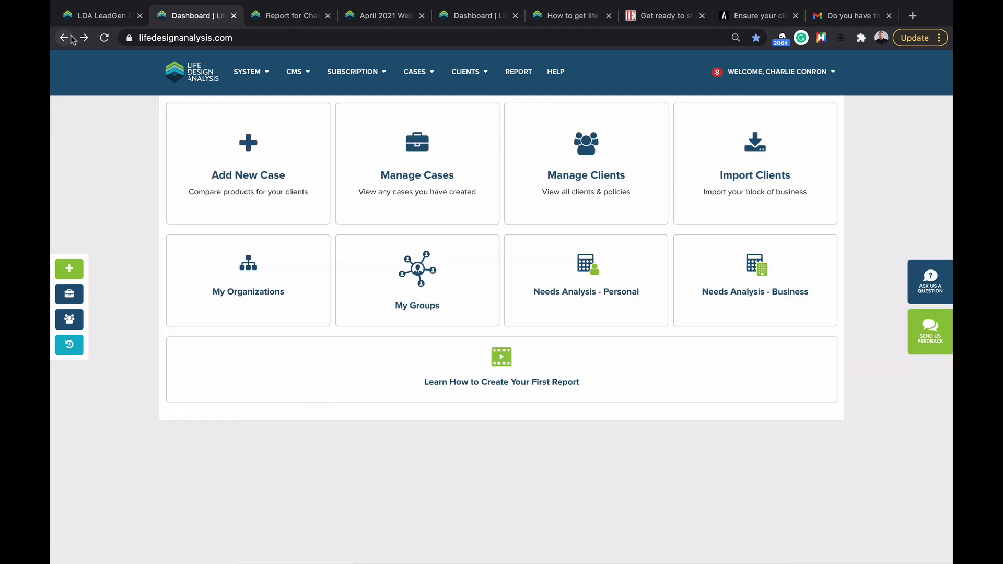
{"action": "left_click", "coordinate": [594, 153]}
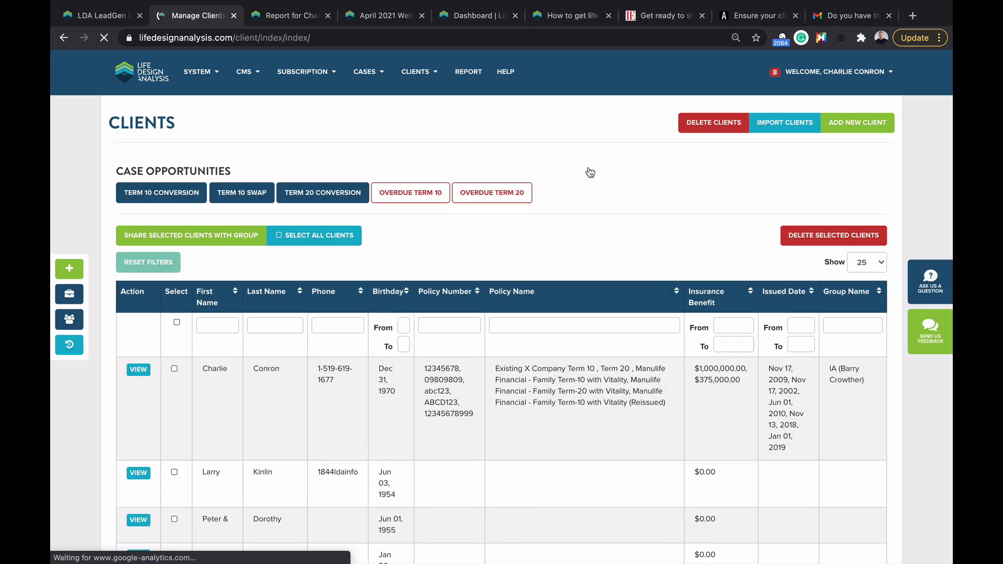
Step: Scroll the unfiltered clients table, then apply the Term 10 Conversion filter
{"action": "scroll", "coordinate": [562, 219], "scroll_direction": "down", "scroll_amount": 3}
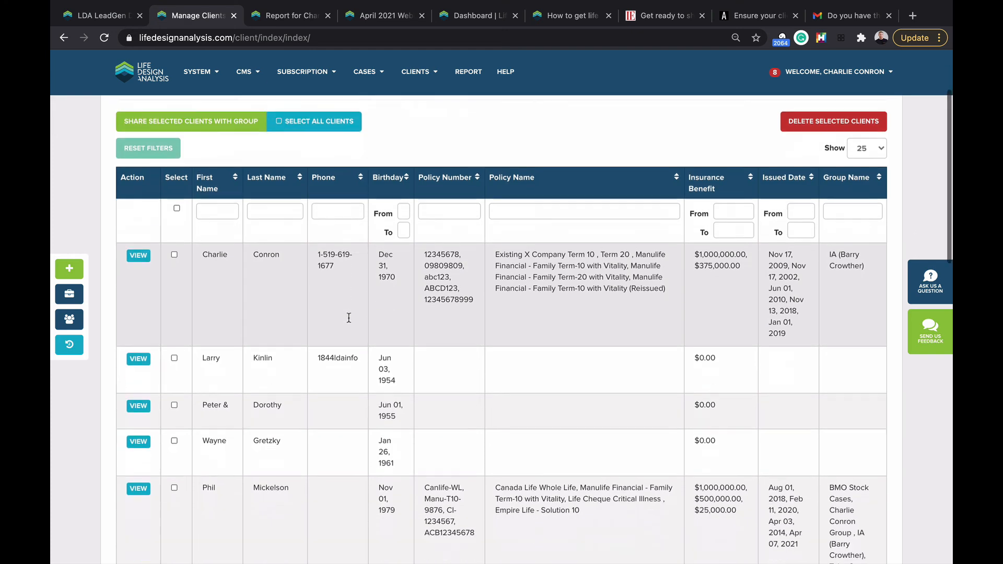
{"action": "scroll", "coordinate": [349, 318], "scroll_direction": "down", "scroll_amount": 10}
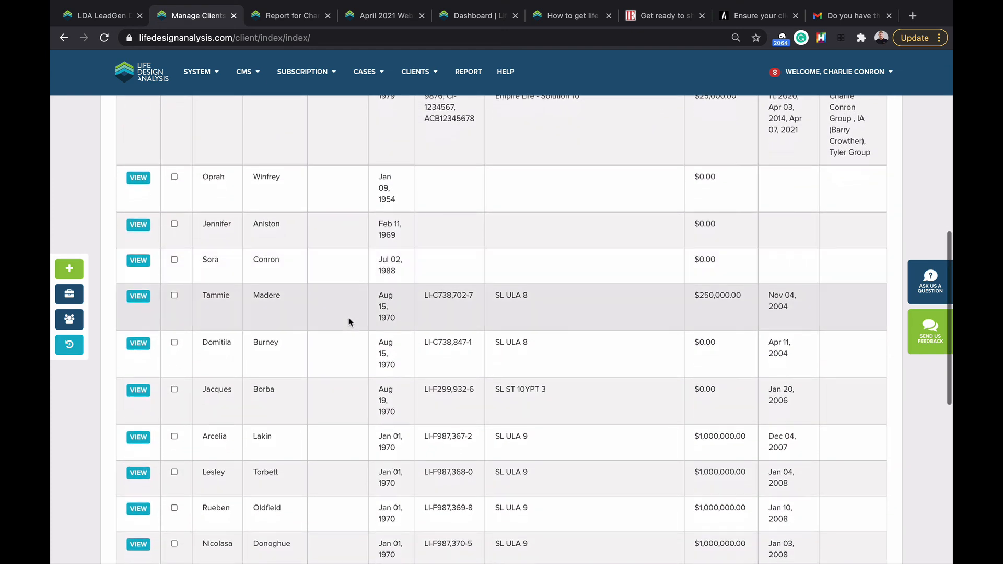
{"action": "scroll", "coordinate": [349, 321], "scroll_direction": "up", "scroll_amount": 10}
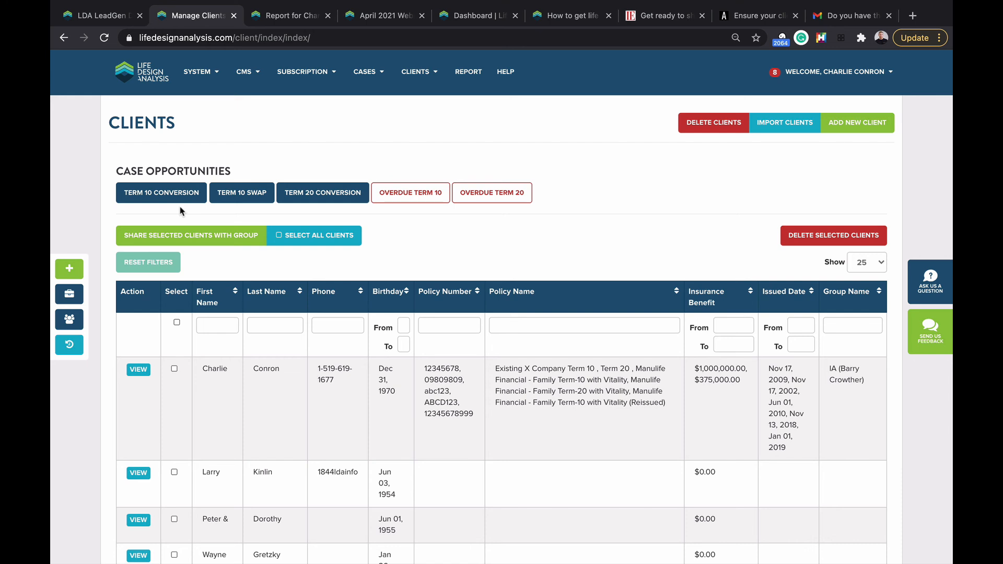
{"action": "left_click", "coordinate": [151, 197]}
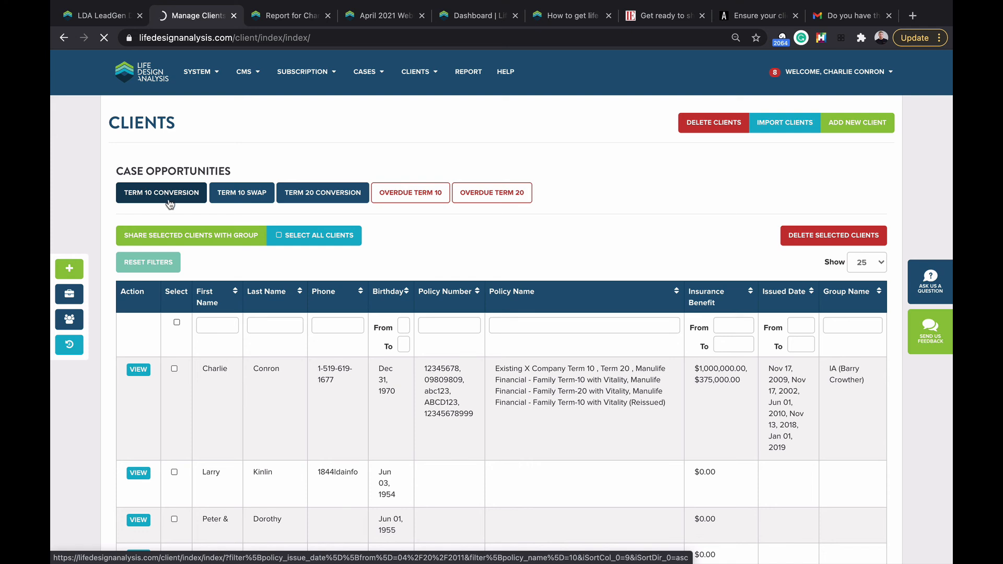
Step: Scroll the Term 10 Conversion results, such as Empire Term 10 and Manulife T10 policies
{"action": "scroll", "coordinate": [170, 204], "scroll_direction": "down", "scroll_amount": 3}
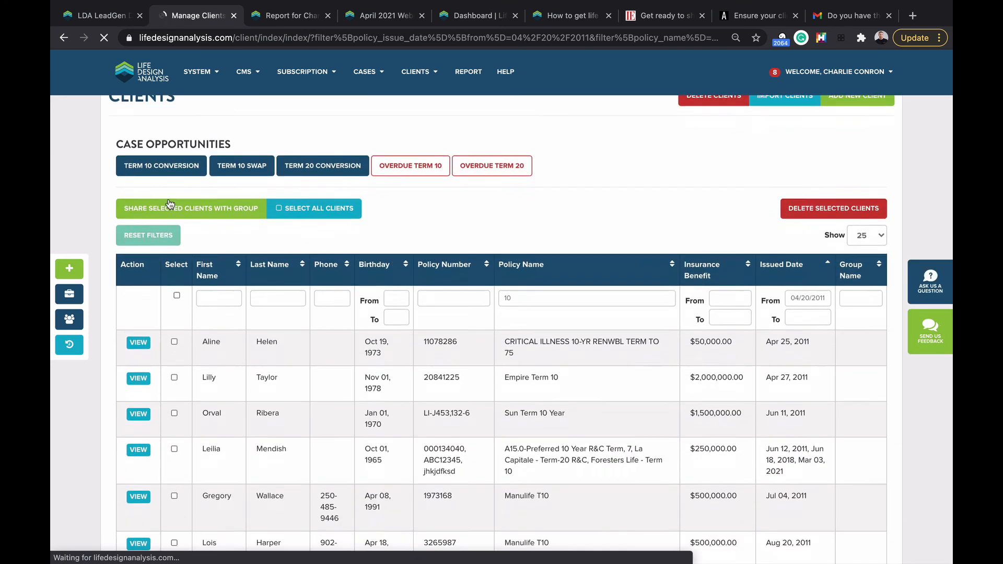
{"action": "scroll", "coordinate": [170, 204], "scroll_direction": "down", "scroll_amount": 2}
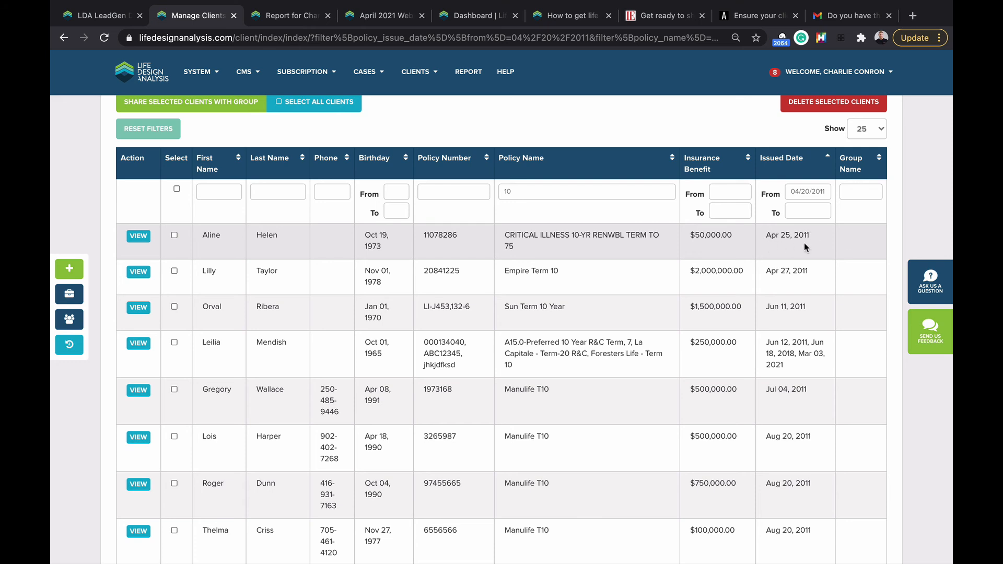
{"action": "scroll", "coordinate": [651, 247], "scroll_direction": "down", "scroll_amount": 2}
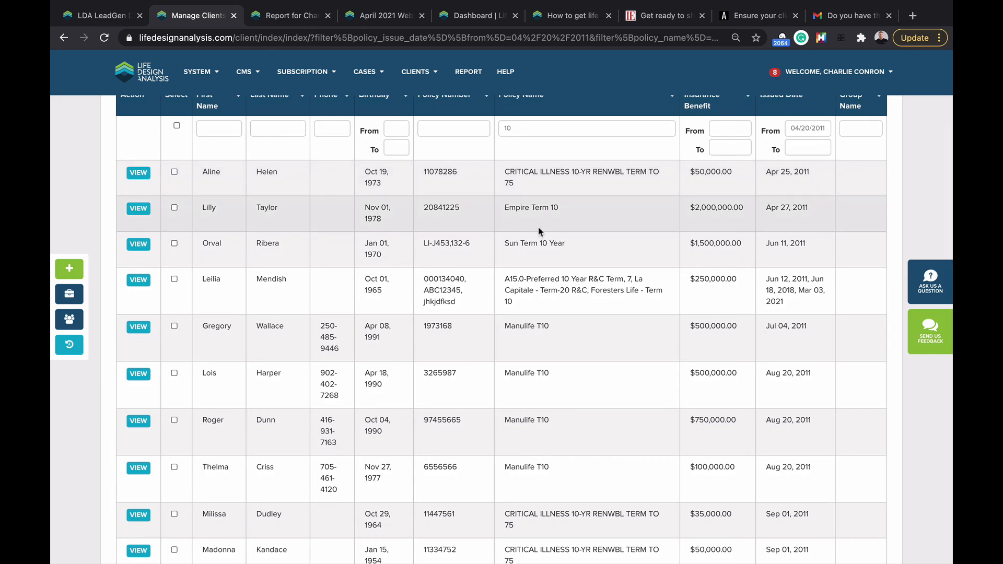
{"action": "scroll", "coordinate": [540, 231], "scroll_direction": "down", "scroll_amount": 1}
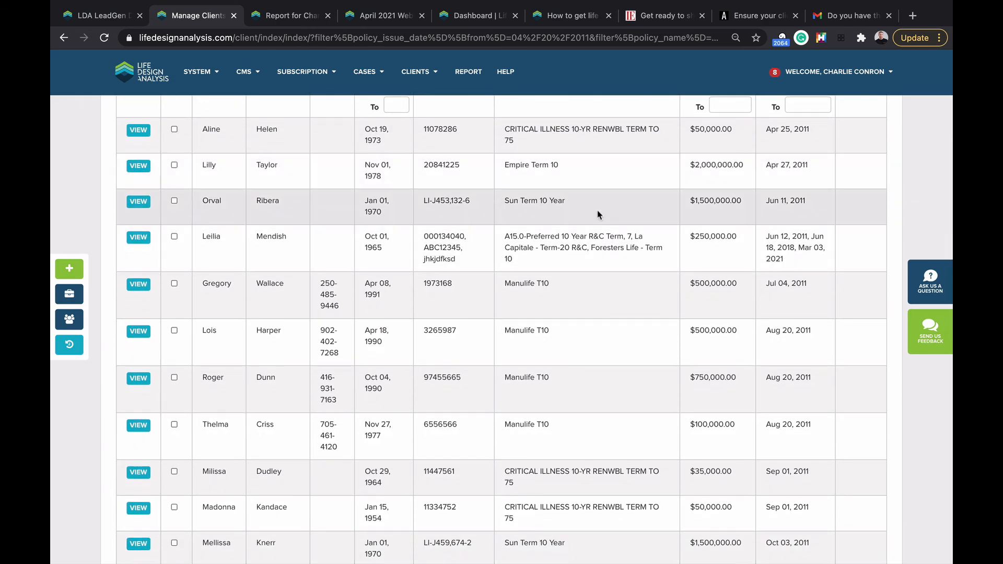
{"action": "scroll", "coordinate": [597, 210], "scroll_direction": "up", "scroll_amount": 5}
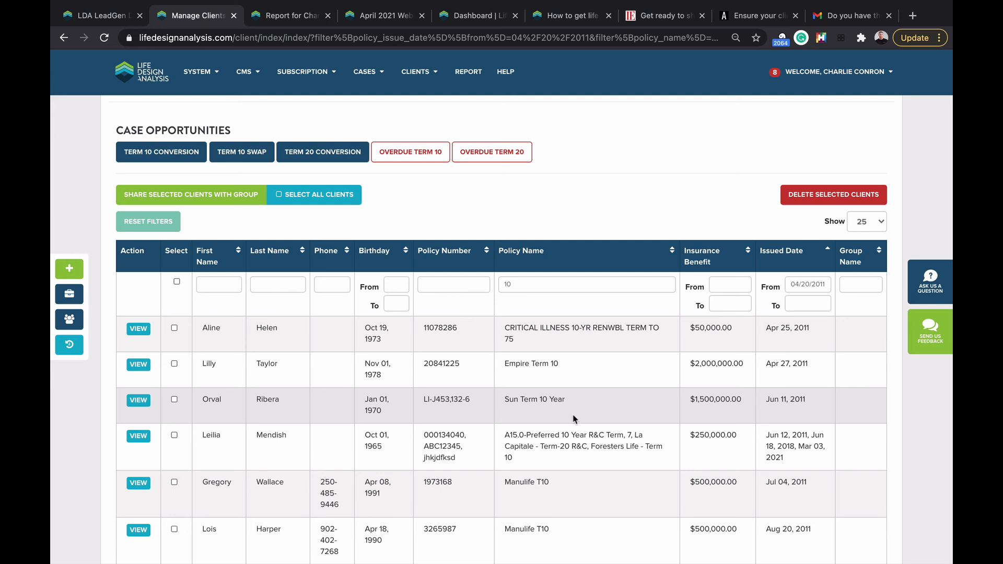
{"action": "scroll", "coordinate": [557, 355], "scroll_direction": "down", "scroll_amount": 2}
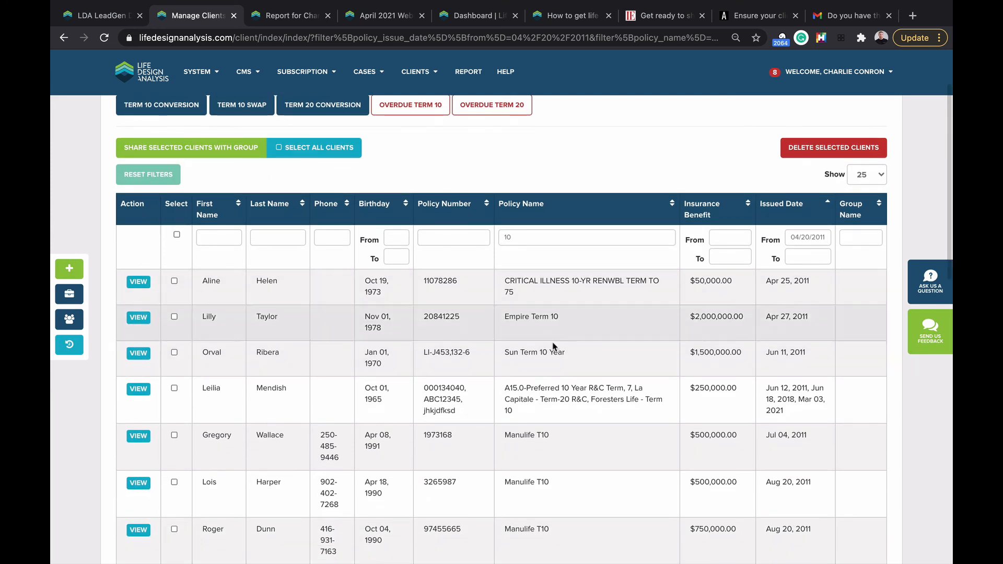
Step: Switch to the Overdue Term 10 filter and point out a Simply Preferred Term 10 issued Mar 30, 2011
{"action": "scroll", "coordinate": [217, 184], "scroll_direction": "up", "scroll_amount": 1}
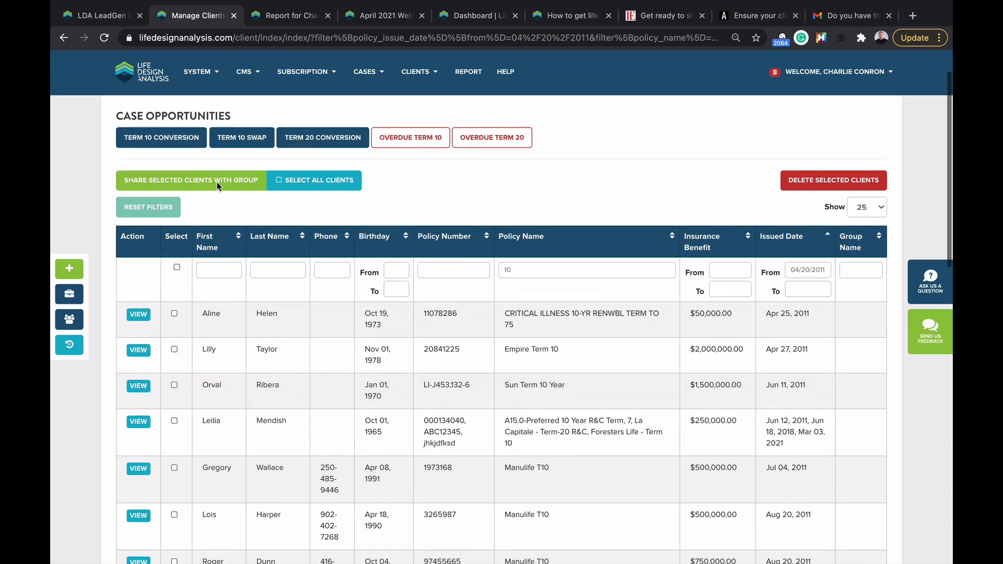
{"action": "left_click", "coordinate": [405, 141]}
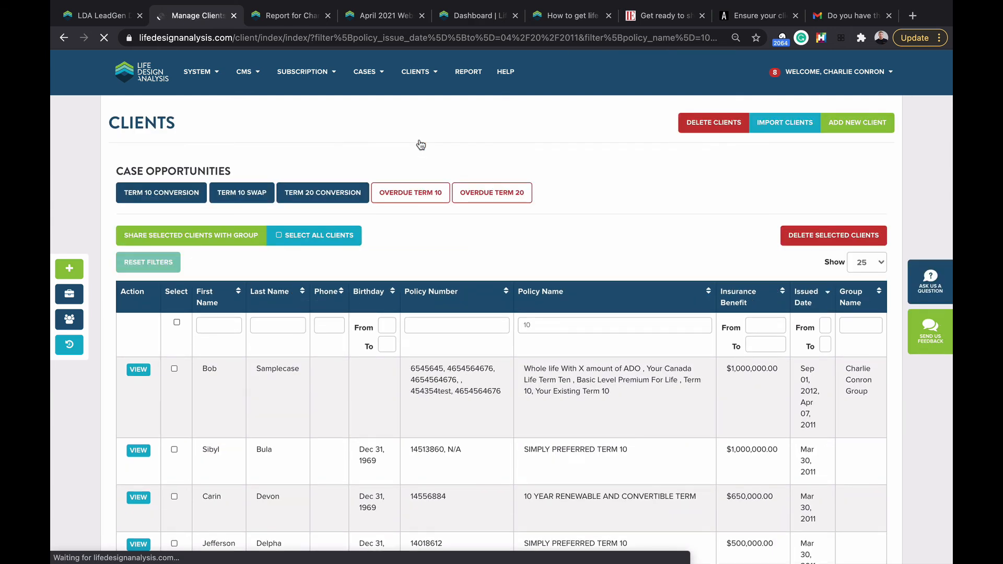
{"action": "scroll", "coordinate": [588, 345], "scroll_direction": "down", "scroll_amount": 6}
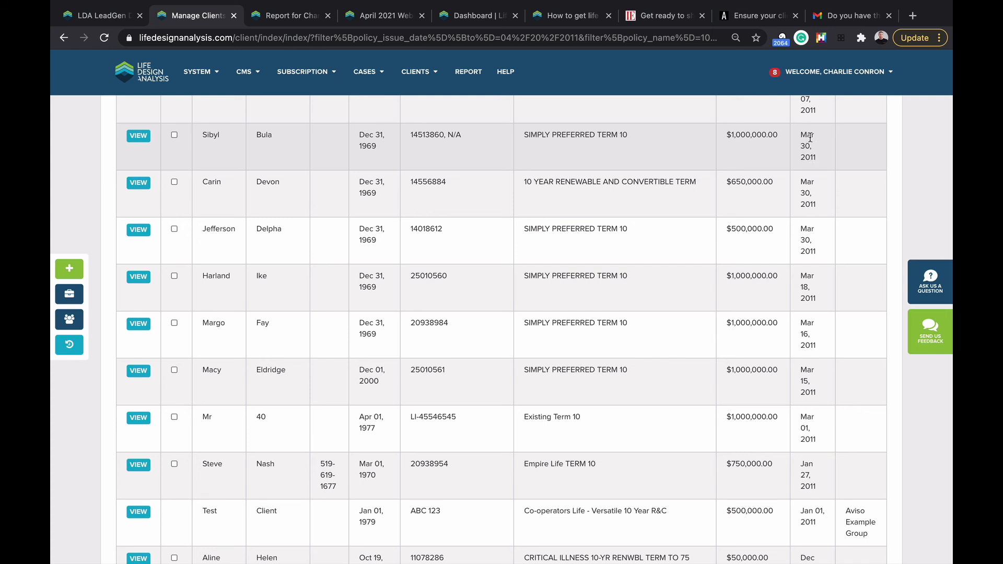
{"action": "triple_click", "coordinate": [808, 158]}
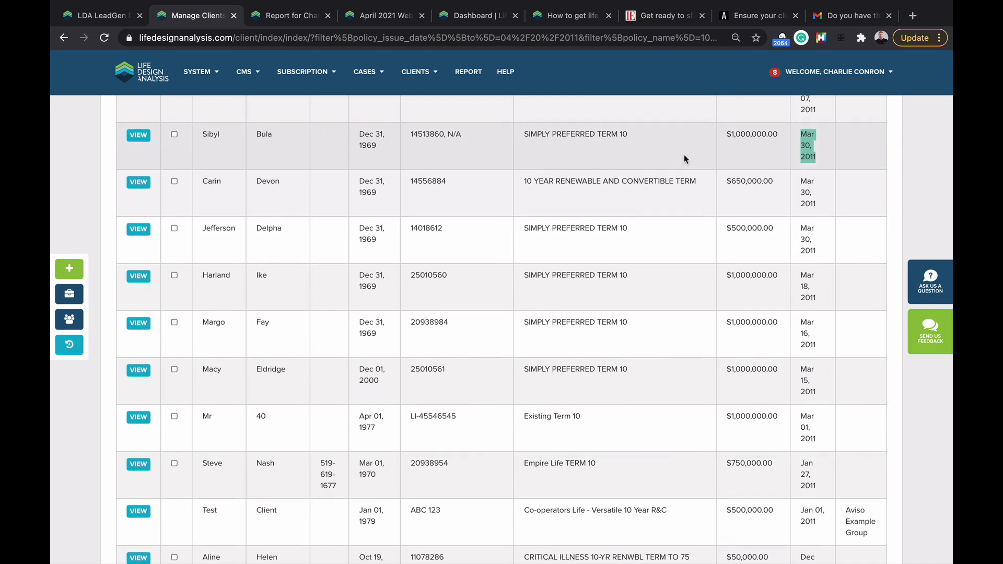
{"action": "scroll", "coordinate": [700, 220], "scroll_direction": "down", "scroll_amount": 1}
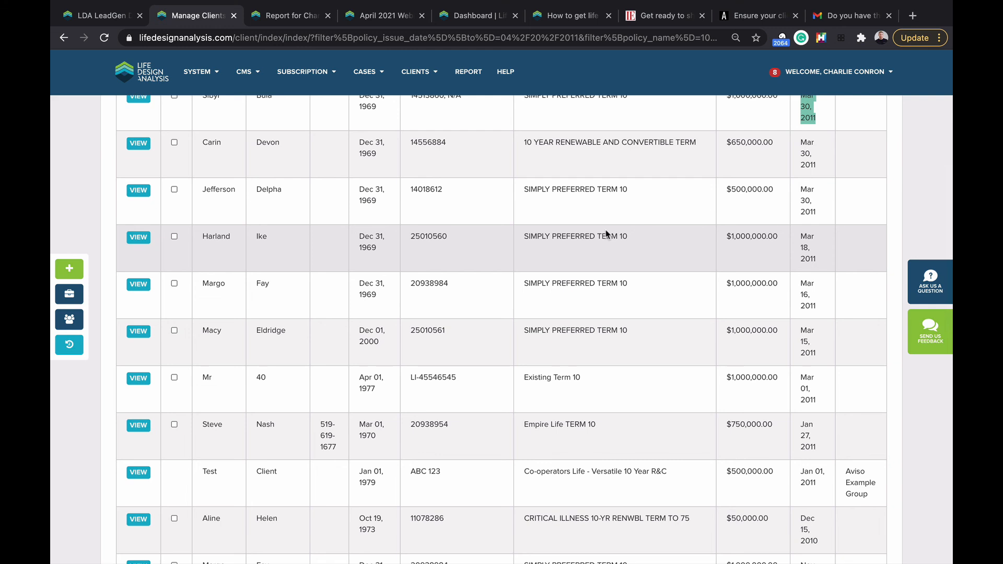
{"action": "scroll", "coordinate": [607, 234], "scroll_direction": "up", "scroll_amount": 2}
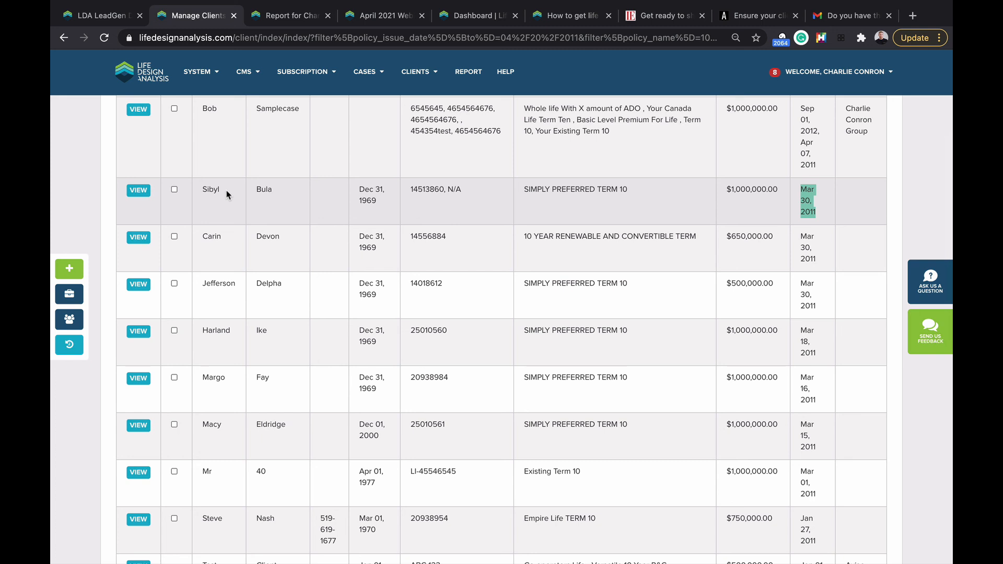
Step: Start a new case for the overdue Term 10 client from their detail page, then return to the dashboard
{"action": "left_click", "coordinate": [138, 190]}
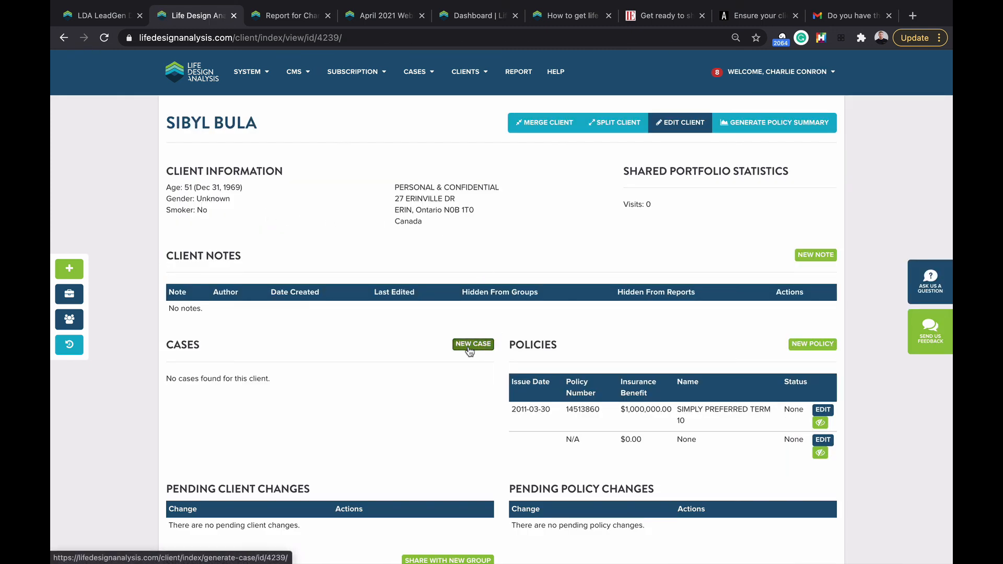
{"action": "left_click", "coordinate": [469, 349]}
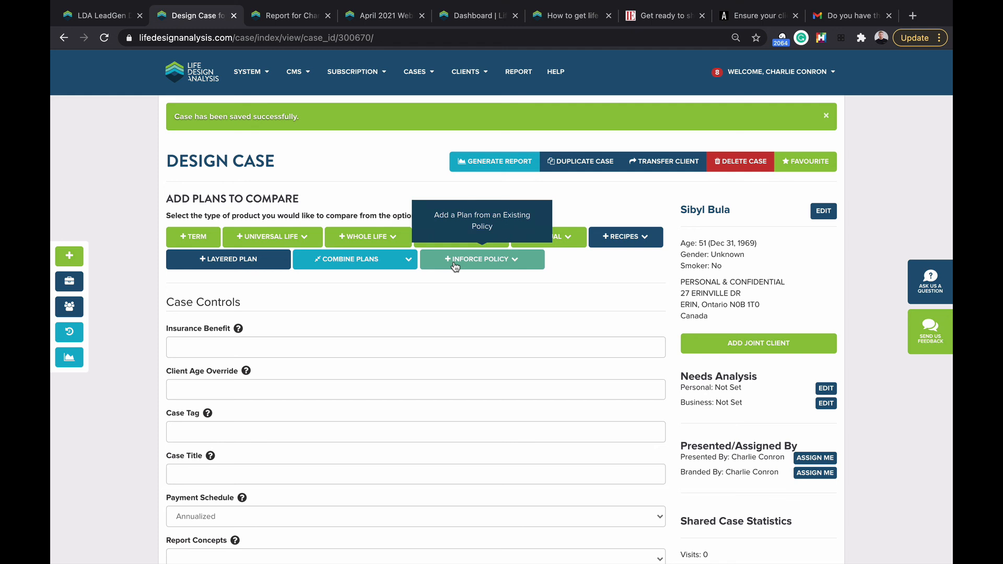
{"action": "left_click", "coordinate": [196, 70]}
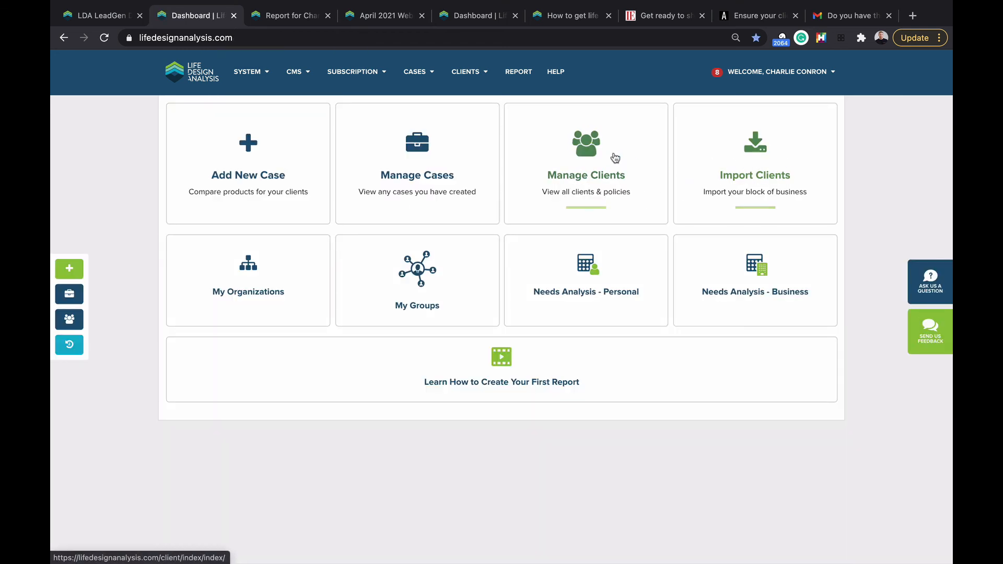
Step: Dismiss the support chat and open Notifications from the Welcome account menu
{"action": "left_click", "coordinate": [919, 270]}
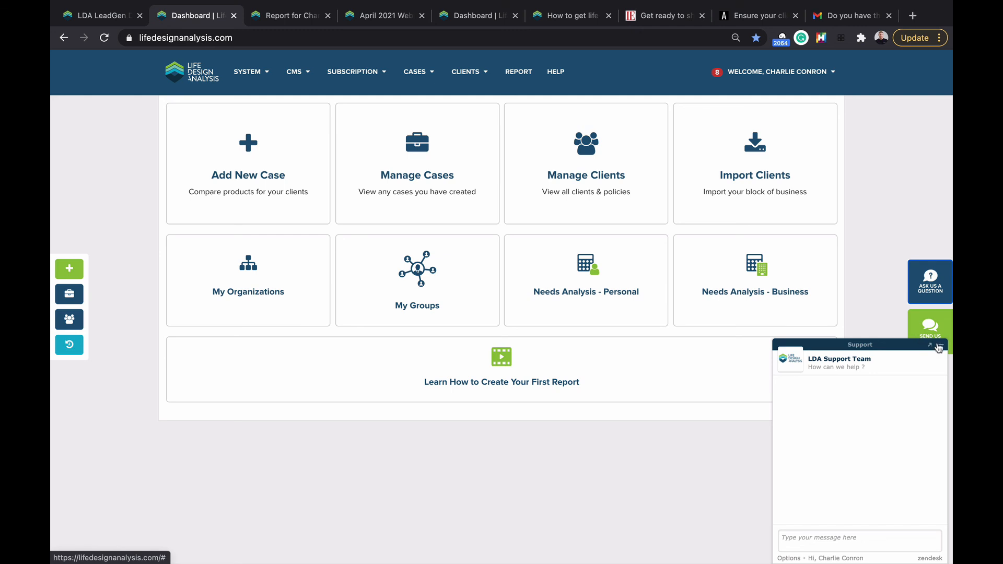
{"action": "left_click", "coordinate": [940, 348]}
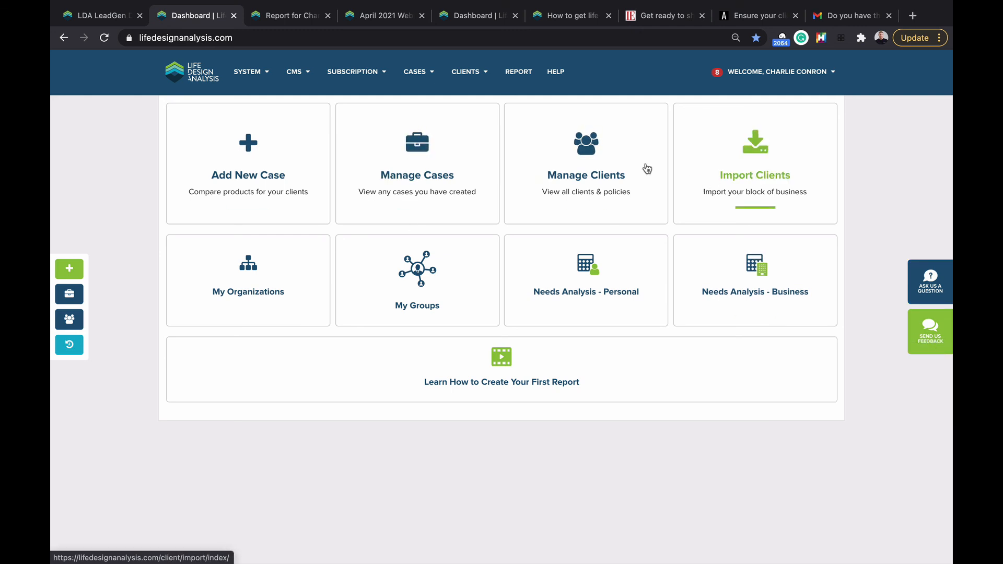
{"action": "left_click", "coordinate": [779, 72]}
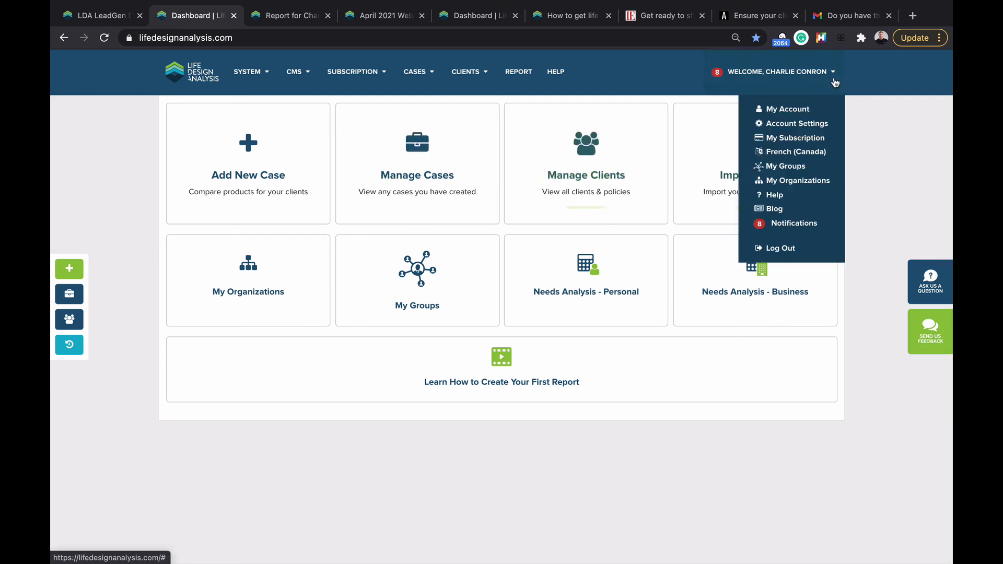
{"action": "left_click", "coordinate": [801, 225]}
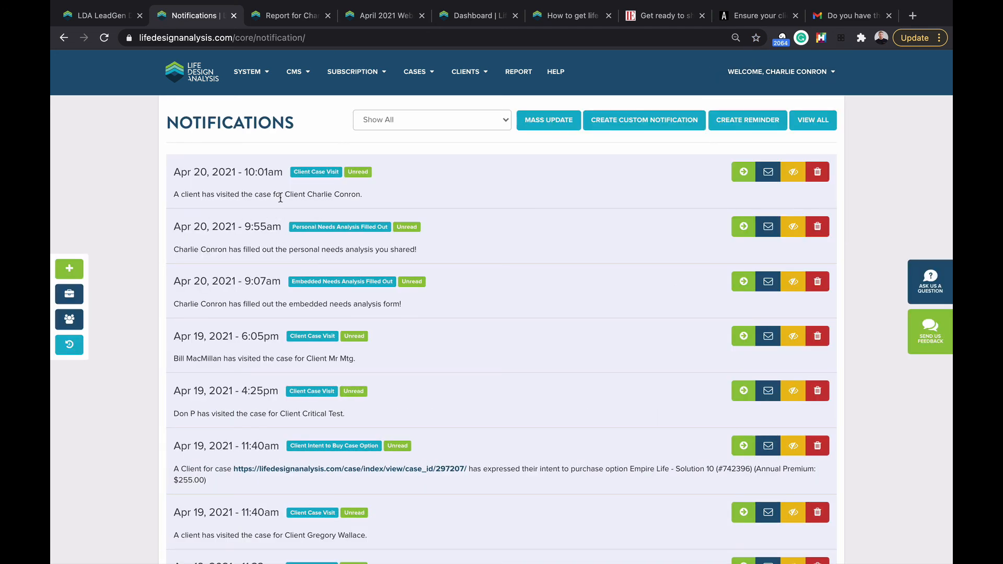
{"action": "scroll", "coordinate": [280, 198], "scroll_direction": "down", "scroll_amount": 1}
{"action": "scroll", "coordinate": [256, 245], "scroll_direction": "down", "scroll_amount": 1}
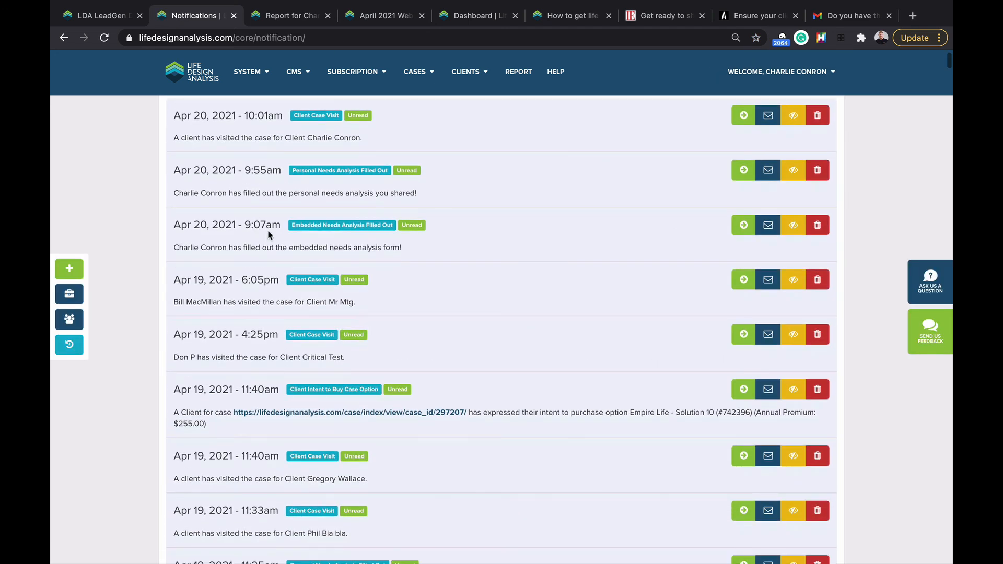
Step: Highlight the embedded needs analysis notification and the Term 10 Conversion Opportunity entry
{"action": "triple_click", "coordinate": [208, 242]}
{"action": "scroll", "coordinate": [252, 261], "scroll_direction": "down", "scroll_amount": 5}
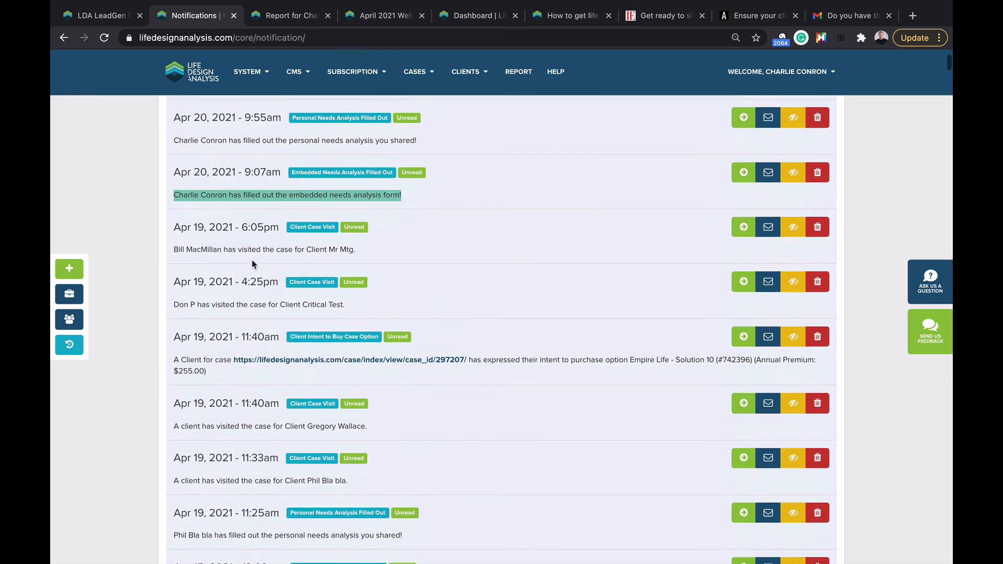
{"action": "scroll", "coordinate": [252, 259], "scroll_direction": "down", "scroll_amount": 6}
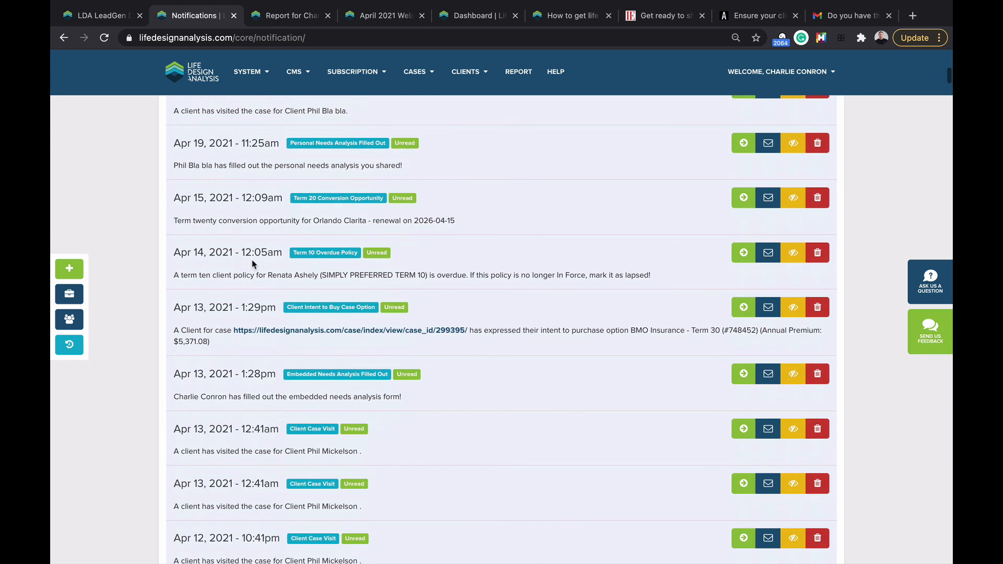
{"action": "scroll", "coordinate": [253, 264], "scroll_direction": "down", "scroll_amount": 9}
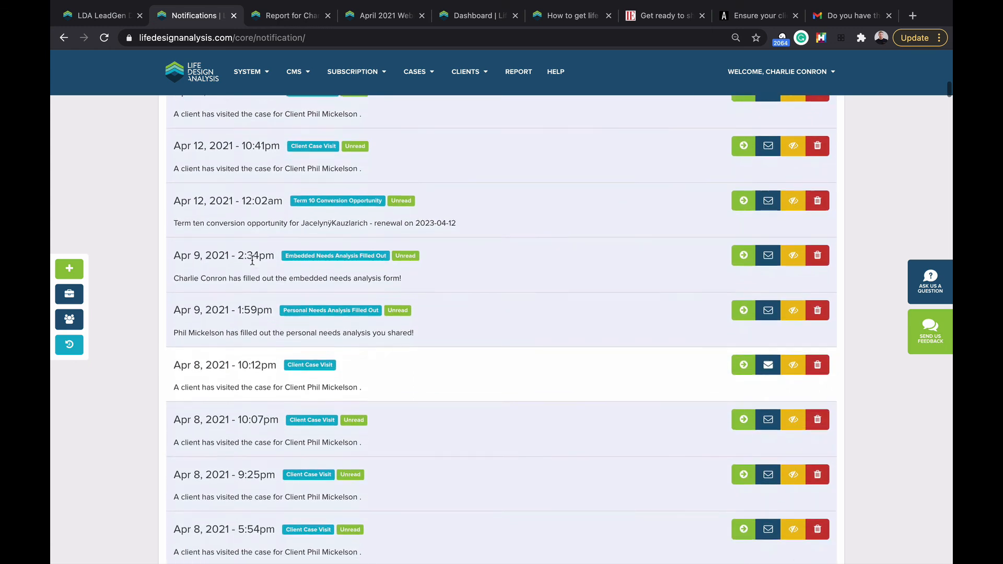
{"action": "scroll", "coordinate": [252, 260], "scroll_direction": "down", "scroll_amount": 5}
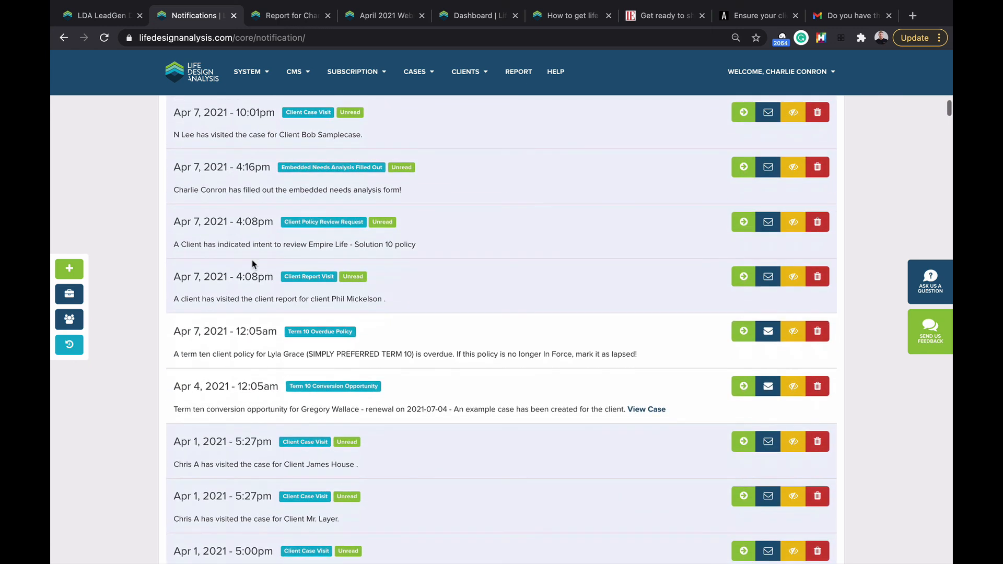
{"action": "triple_click", "coordinate": [212, 411]}
{"action": "scroll", "coordinate": [211, 412], "scroll_direction": "down", "scroll_amount": 1}
{"action": "scroll", "coordinate": [212, 412], "scroll_direction": "down", "scroll_amount": 1}
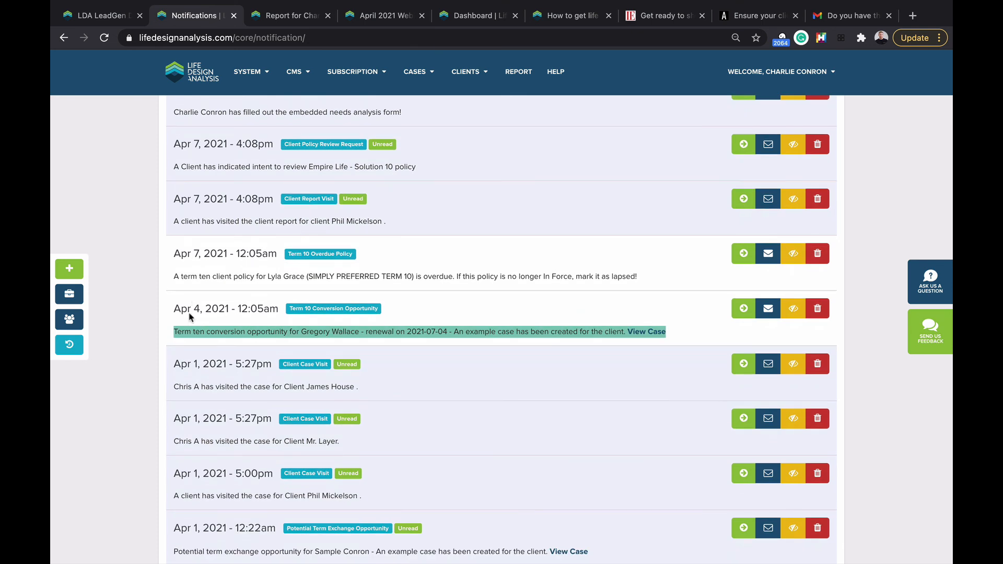
{"action": "left_click", "coordinate": [313, 335]}
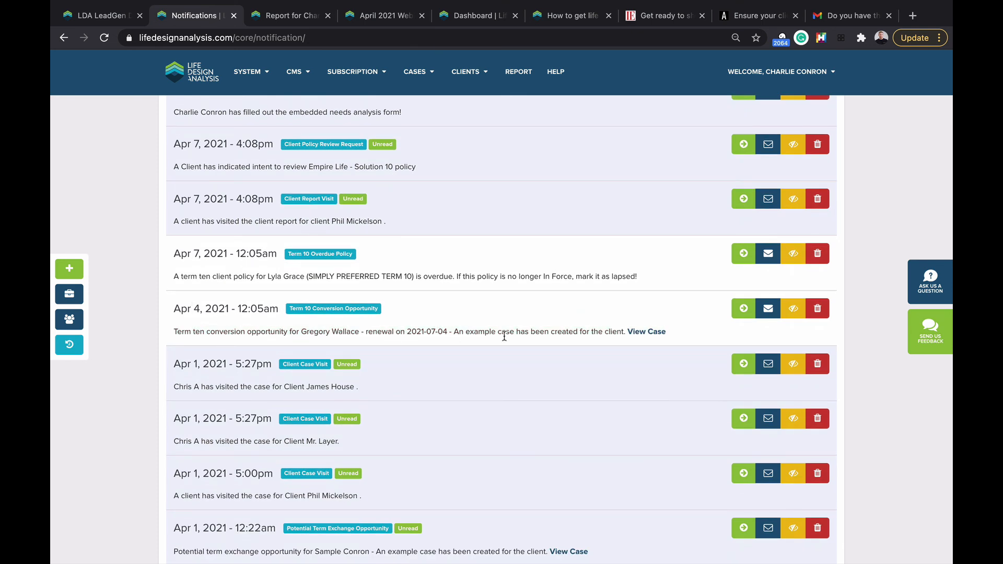
Step: Open the auto-created example case, then the client's full profile page
{"action": "left_click", "coordinate": [643, 333]}
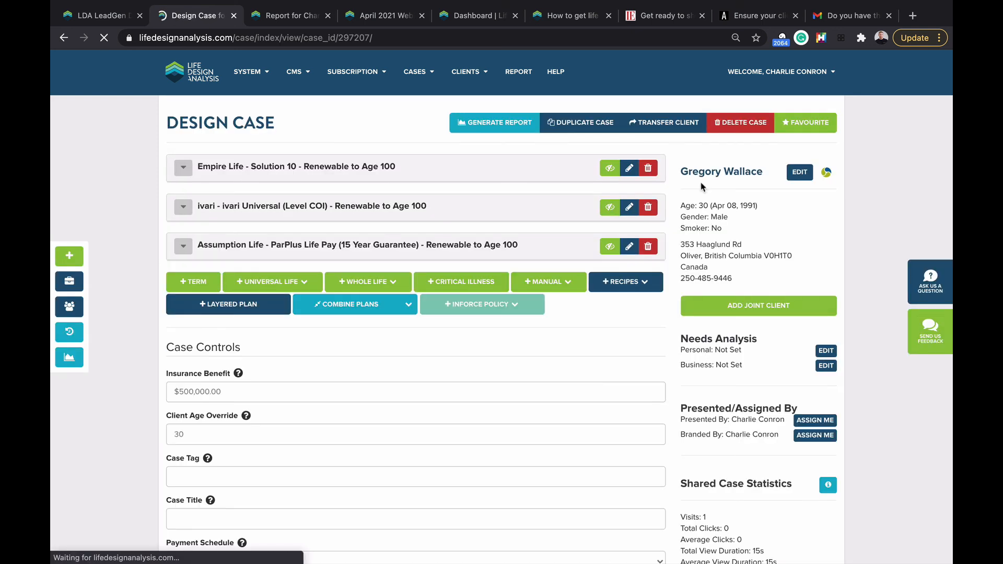
{"action": "left_click", "coordinate": [707, 175]}
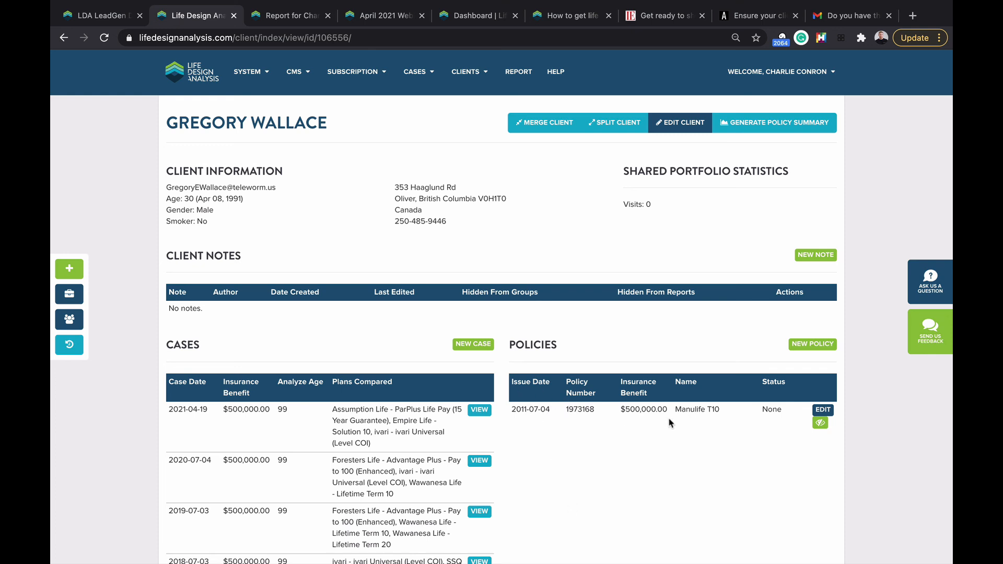
{"action": "scroll", "coordinate": [575, 441], "scroll_direction": "down", "scroll_amount": 2}
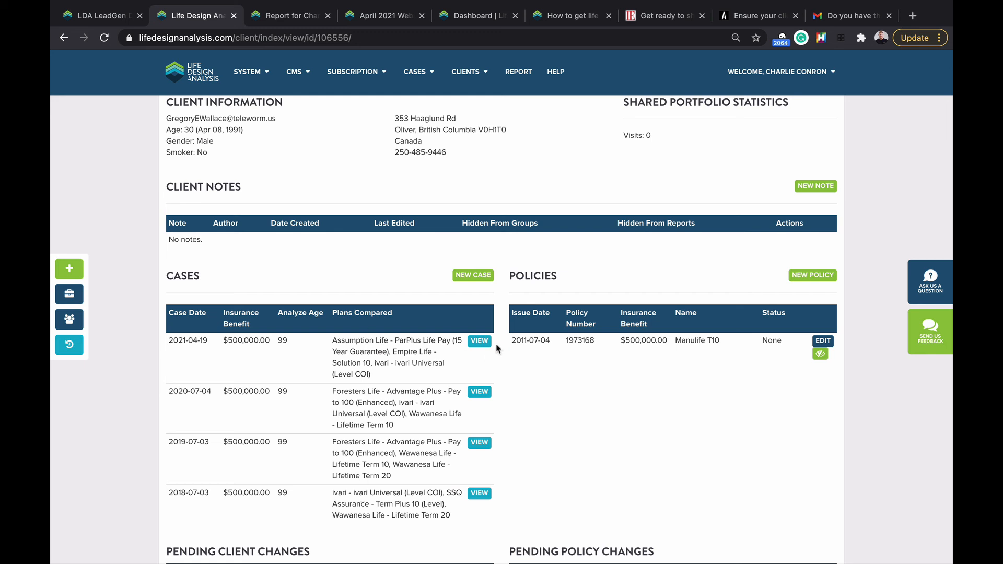
Step: View the client's latest case with three life insurance plans, then go back to the dashboard
{"action": "left_click", "coordinate": [482, 346]}
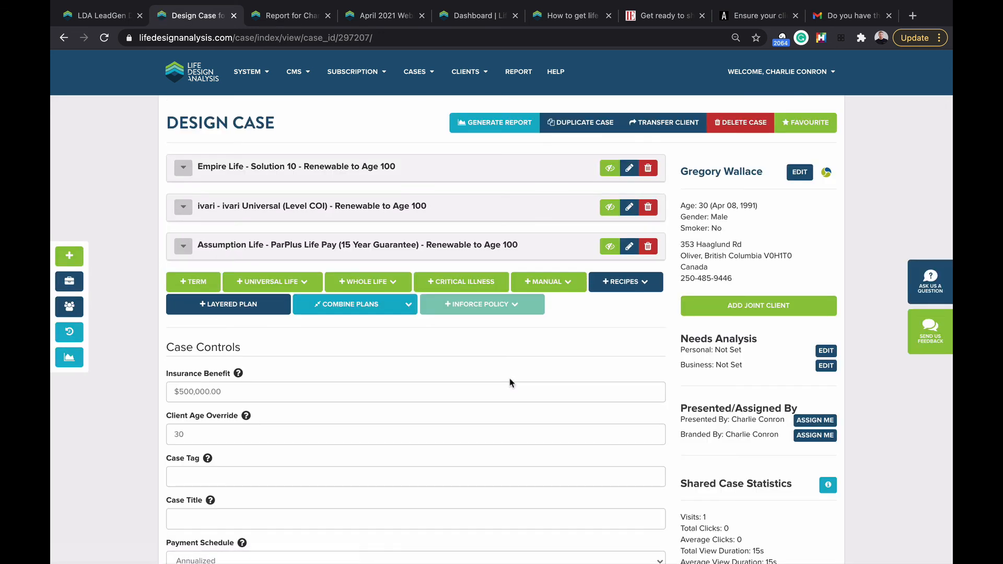
{"action": "left_click", "coordinate": [756, 77]}
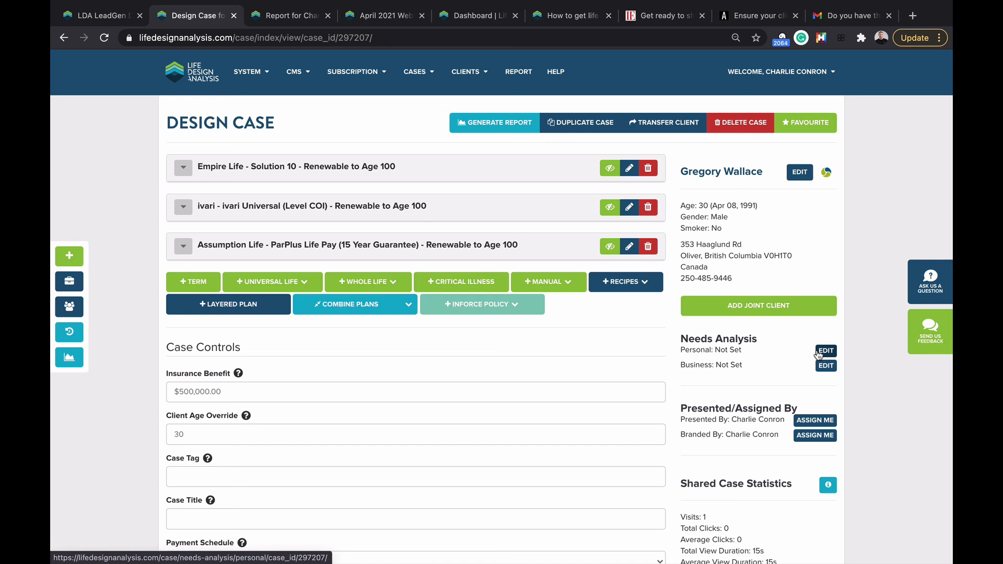
{"action": "left_click", "coordinate": [195, 79]}
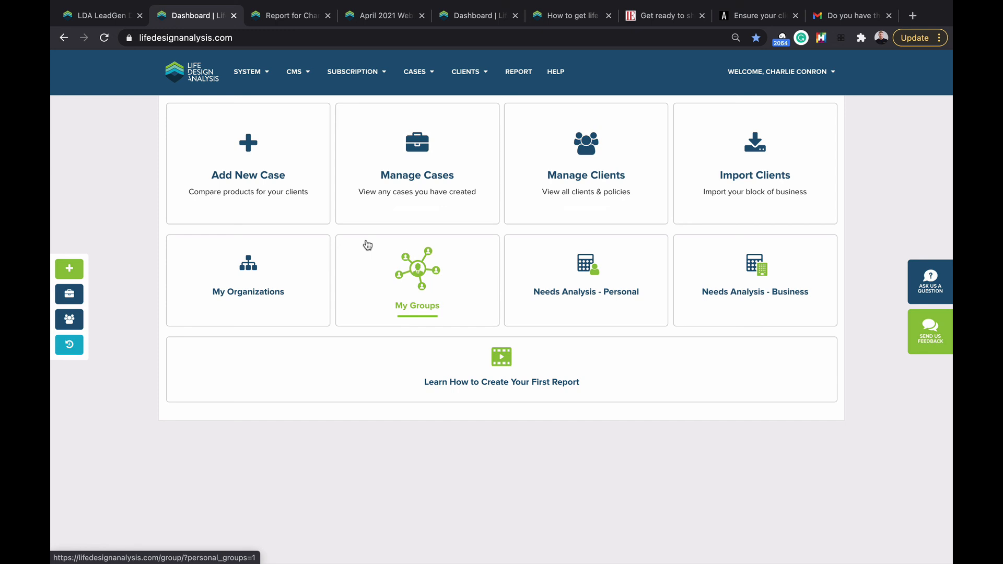
Step: Show the 'Ensure your client can afford policy premiums' article and highlight its undocumented needs assessment paragraph
{"action": "left_click", "coordinate": [657, 21]}
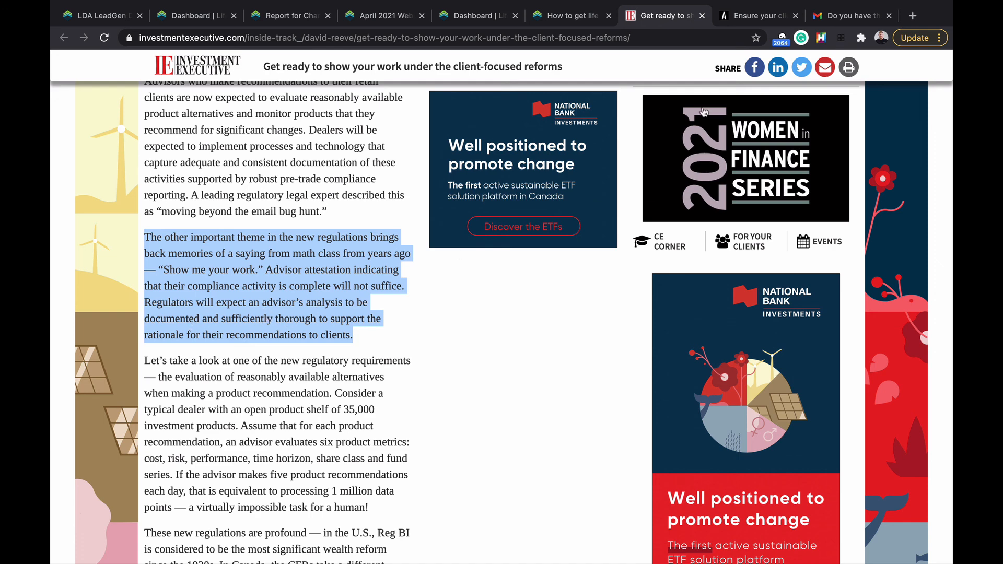
{"action": "left_click", "coordinate": [744, 18]}
{"action": "scroll", "coordinate": [375, 282], "scroll_direction": "down", "scroll_amount": 15}
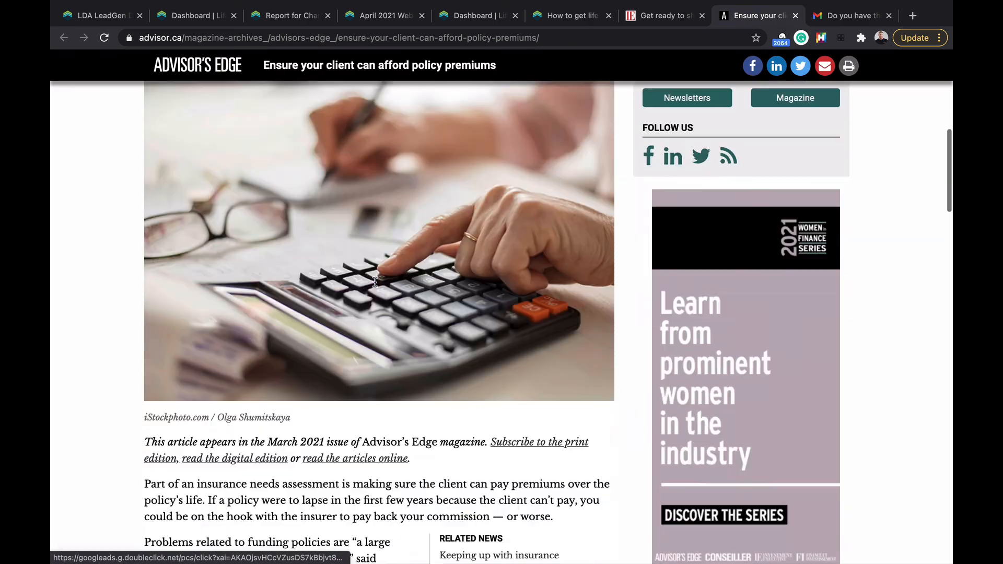
{"action": "scroll", "coordinate": [375, 282], "scroll_direction": "up", "scroll_amount": 6}
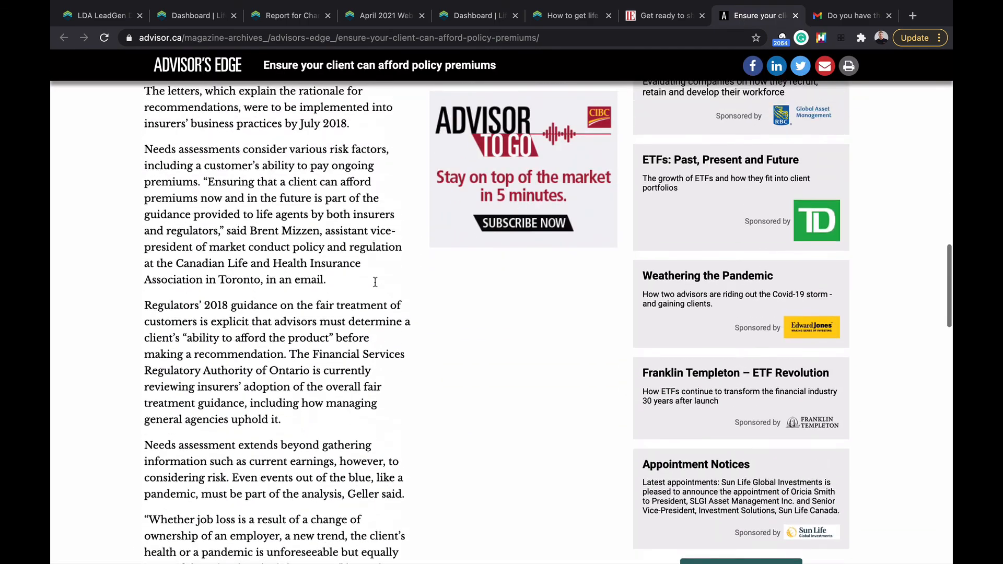
{"action": "scroll", "coordinate": [375, 282], "scroll_direction": "up", "scroll_amount": 1}
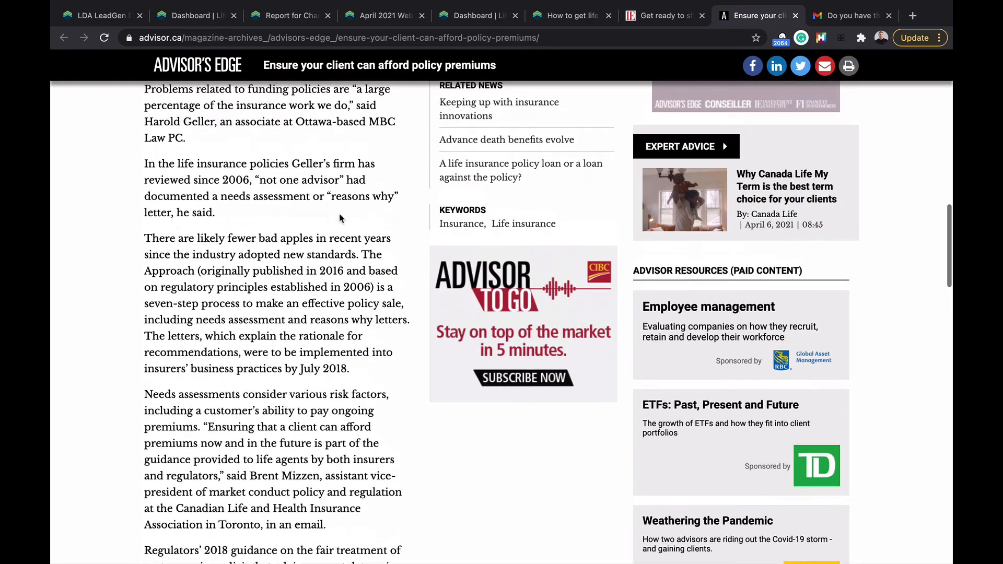
{"action": "triple_click", "coordinate": [300, 168]}
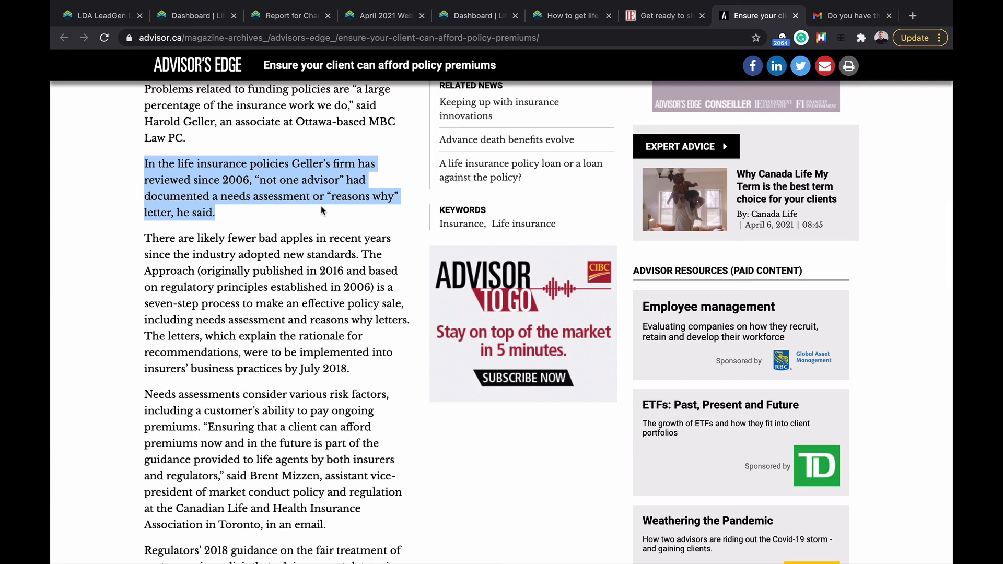
{"action": "scroll", "coordinate": [322, 210], "scroll_direction": "up", "scroll_amount": 1}
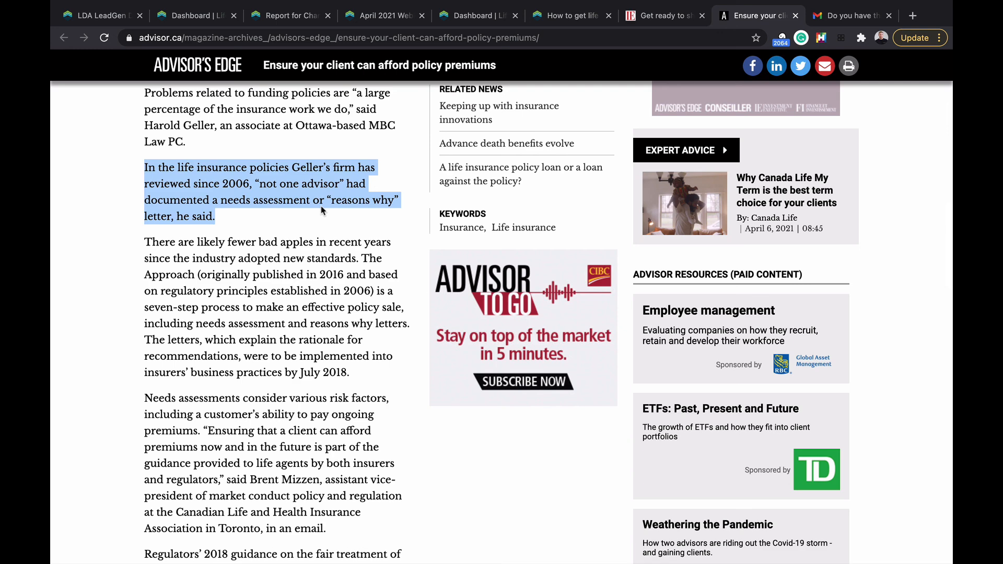
Step: Return to the Life Design Analysis dashboard tab, briefly opening and closing the support chat
{"action": "left_click", "coordinate": [473, 16]}
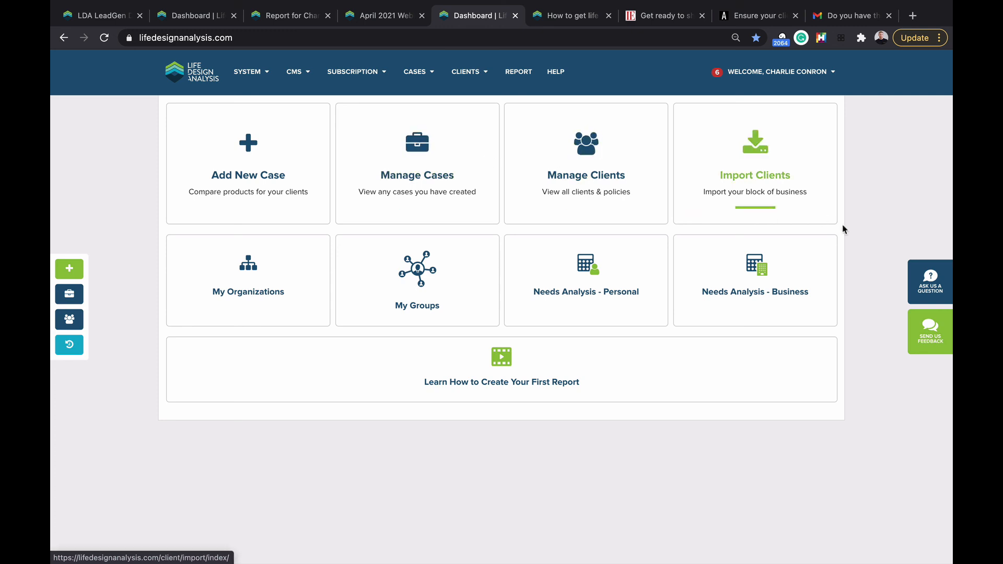
{"action": "left_click", "coordinate": [918, 280]}
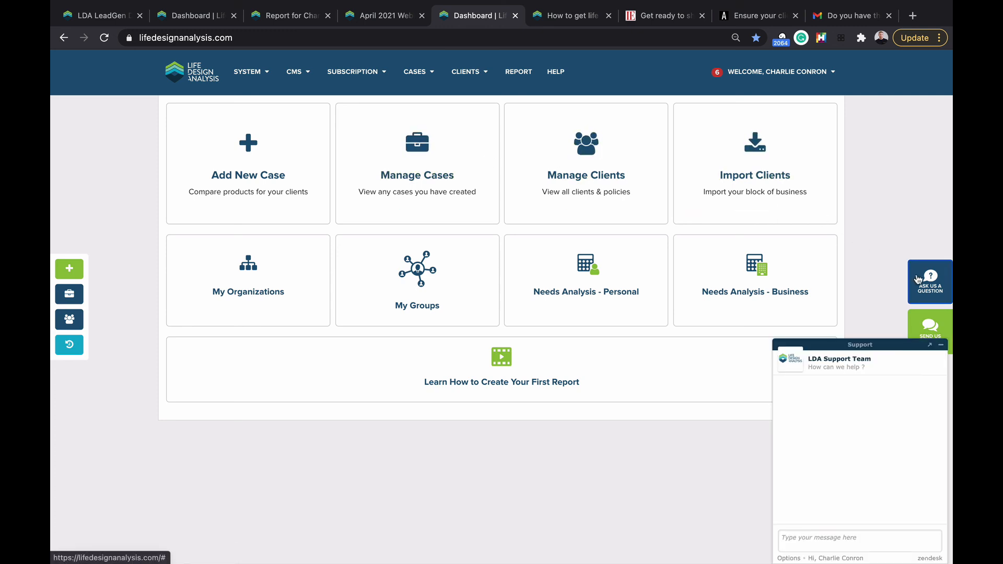
{"action": "left_click", "coordinate": [918, 280]}
Step: Log out and show Plans & Pricing: Pro $59, Elite $79, Premier $99, plus Enterprise
{"action": "left_click", "coordinate": [779, 72]}
{"action": "left_click", "coordinate": [781, 251]}
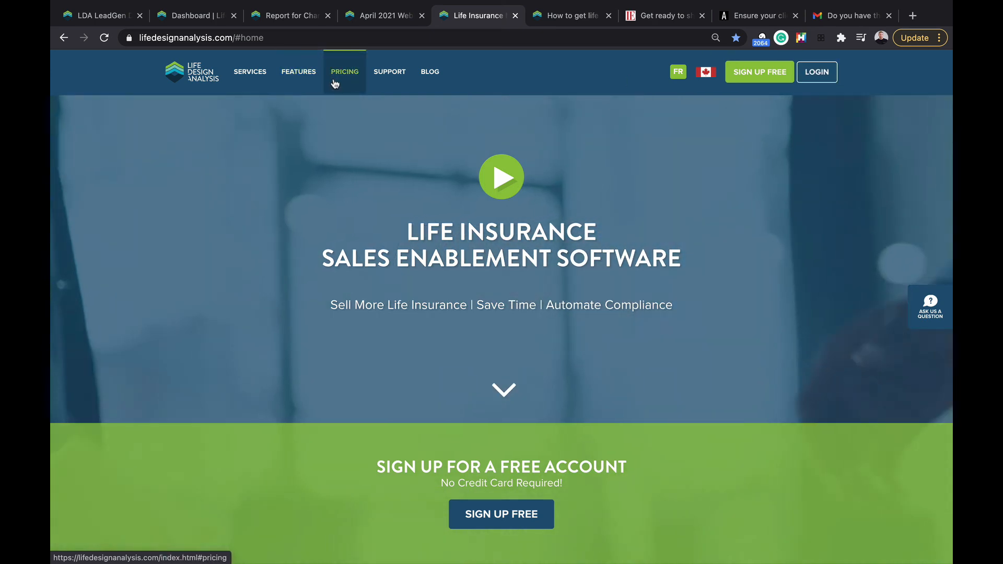
{"action": "left_click", "coordinate": [345, 73]}
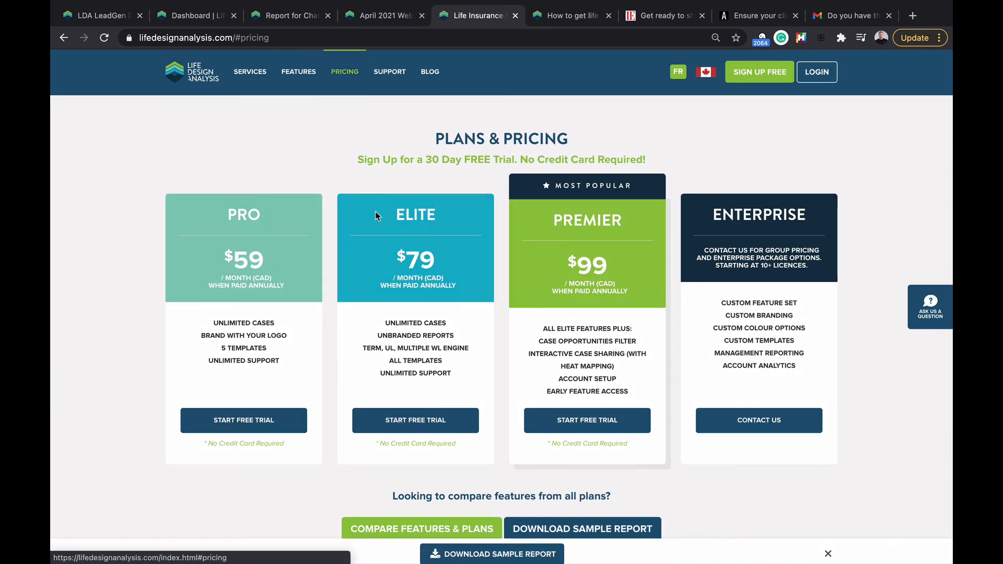